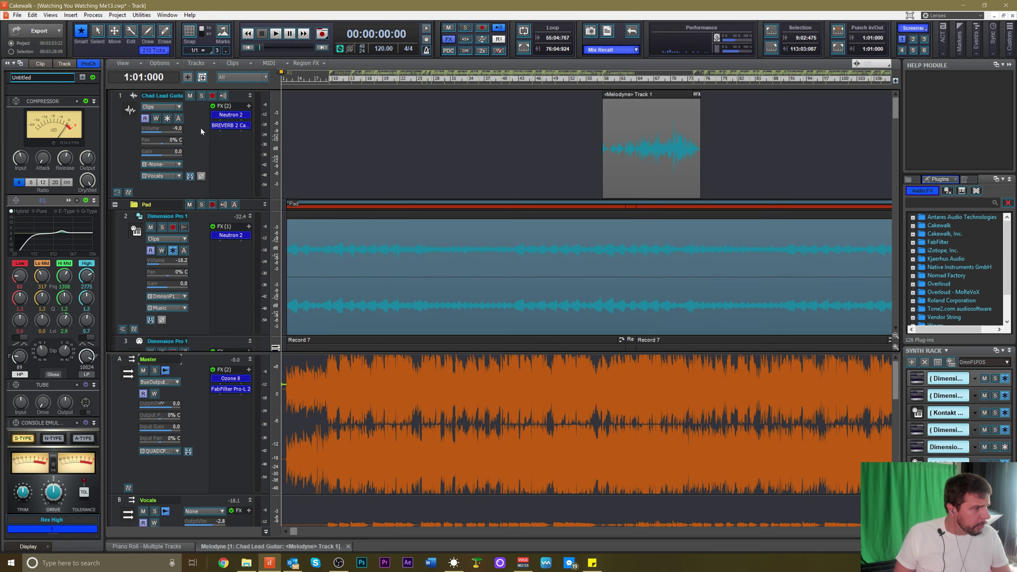
Review the track strips, clips and effects of the project from the lead guitar track down to the Violin 1 folder
scroll(202, 132, "down", 3)
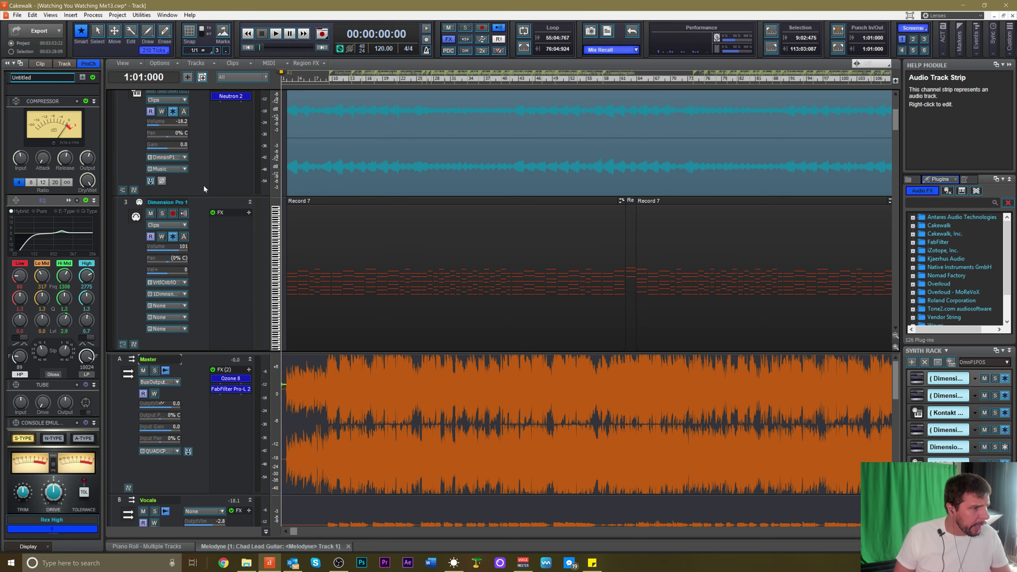
scroll(195, 235, "down", 4)
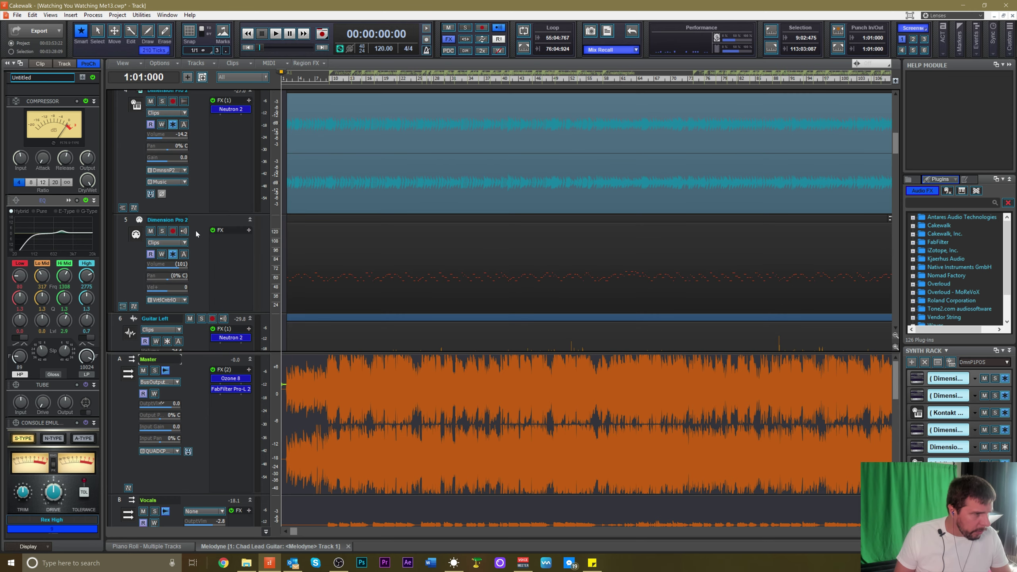
scroll(196, 232, "down", 3)
scroll(206, 251, "down", 2)
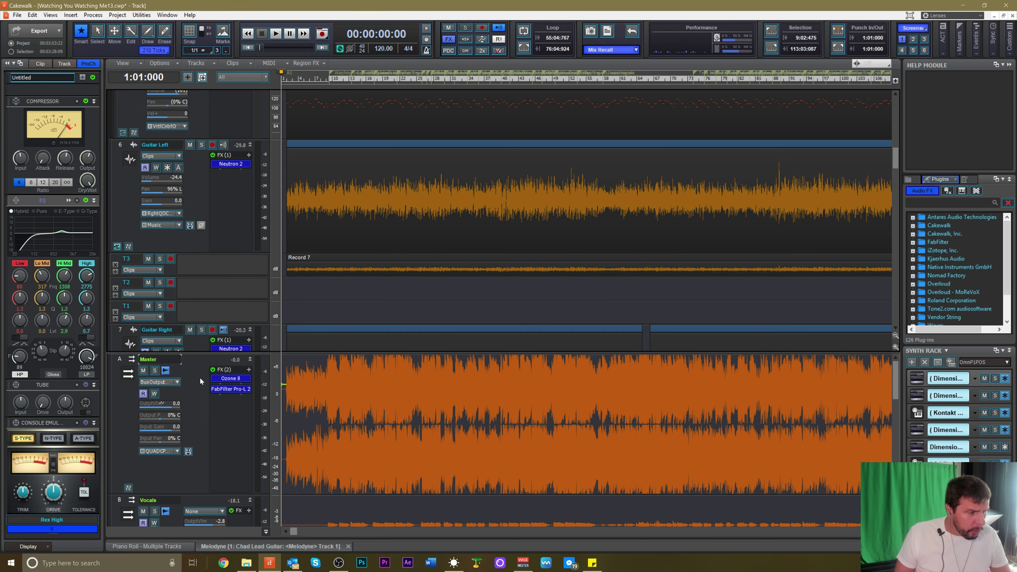
scroll(211, 305, "up", 5)
scroll(206, 128, "up", 5)
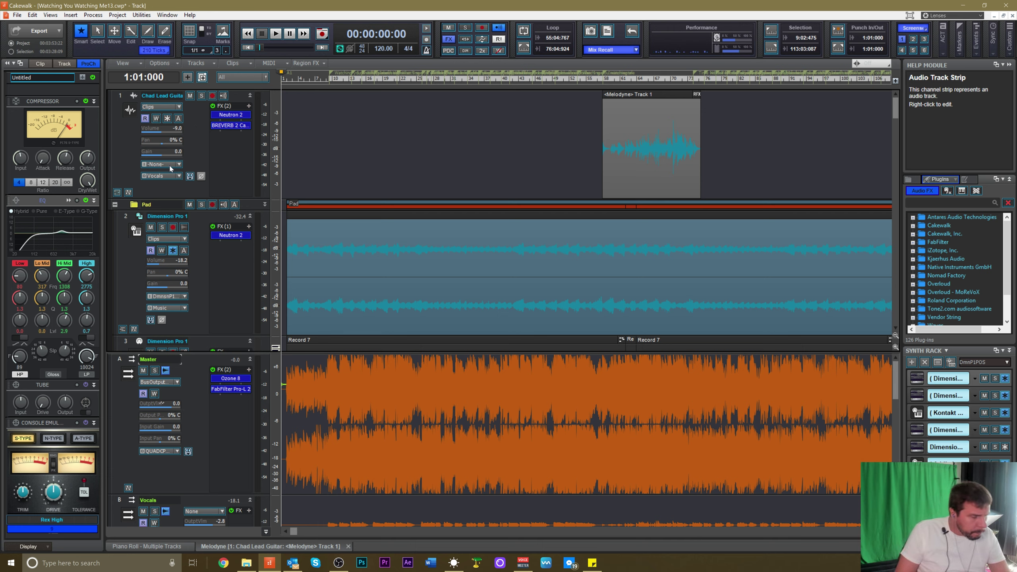
left_click(192, 136)
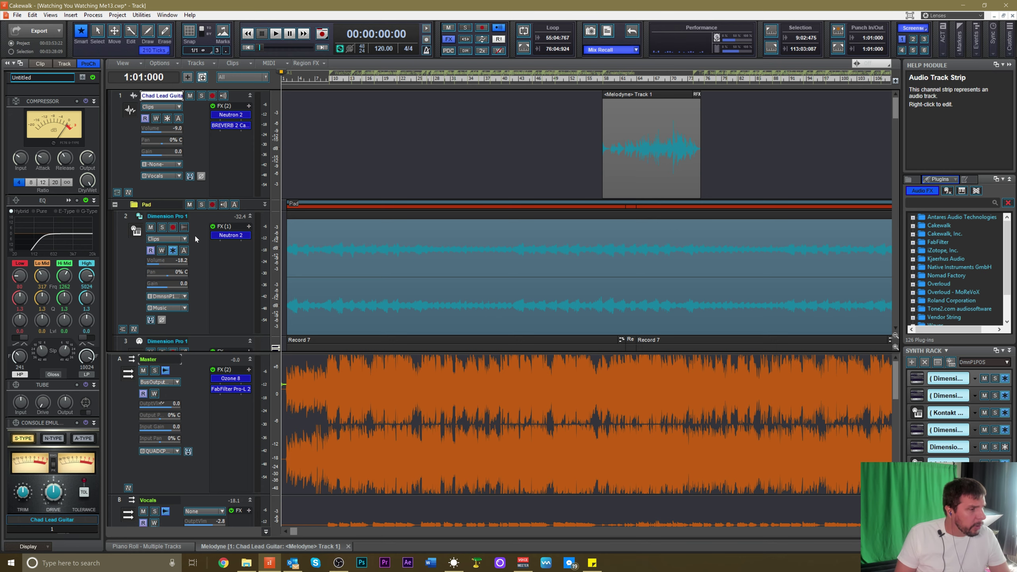
scroll(195, 245, "down", 3)
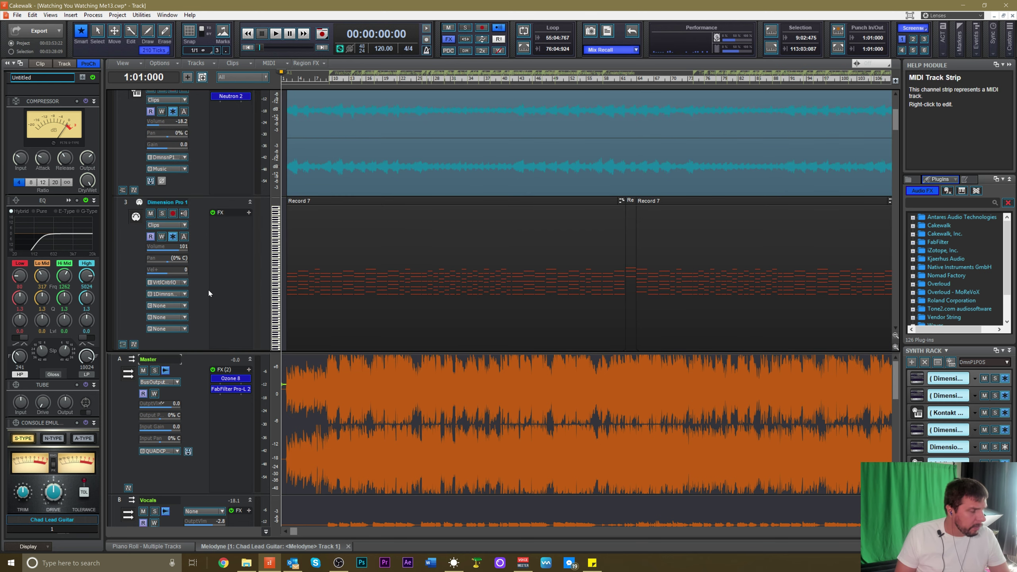
scroll(208, 288, "down", 3)
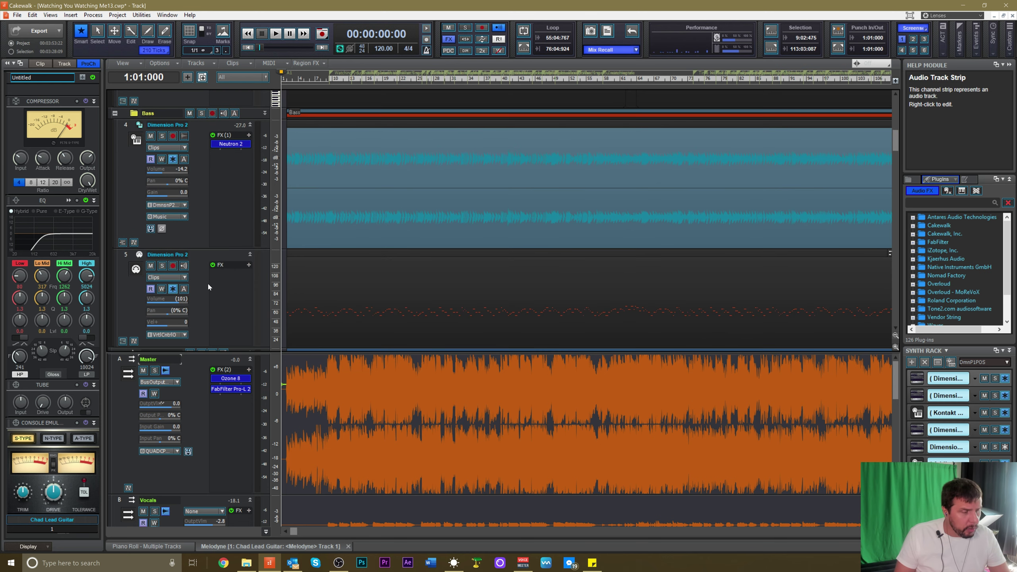
scroll(208, 282, "down", 5)
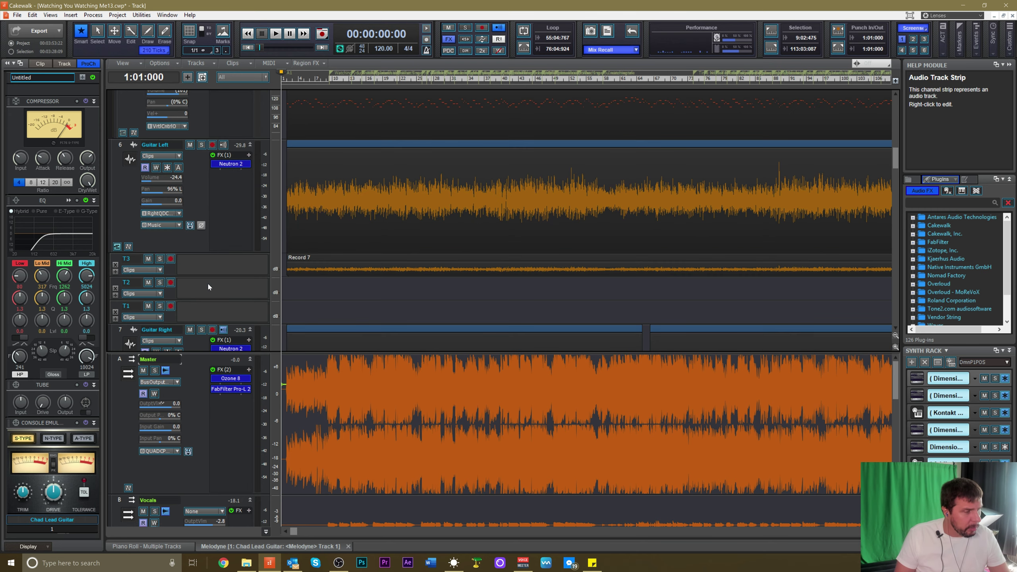
scroll(207, 282, "down", 6)
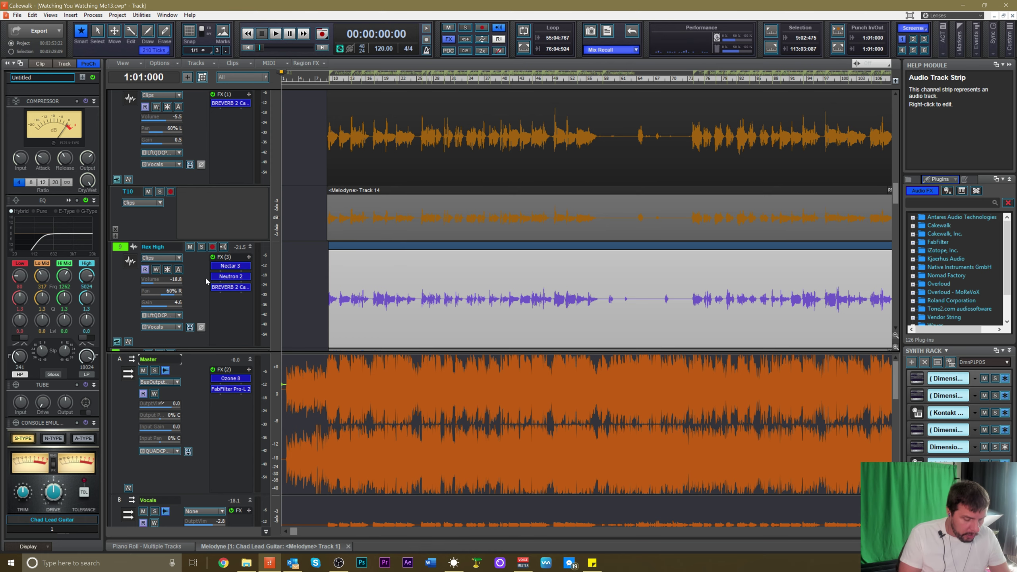
scroll(205, 277, "down", 3)
scroll(201, 315, "down", 1)
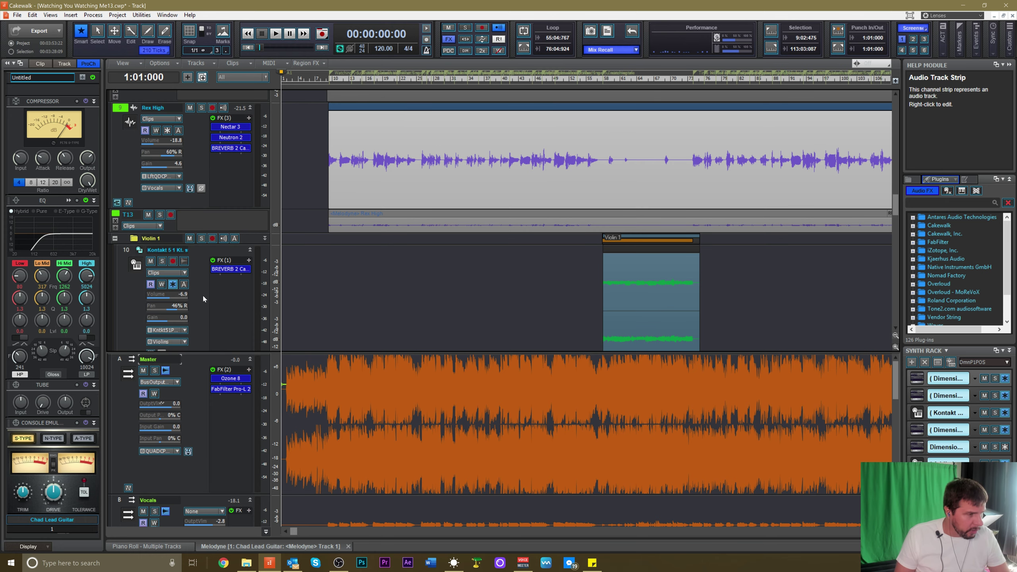
Play the mix from the start and check the levels and effects of the pad, bass, guitar and vocal tracks
left_click(203, 297)
key("space")
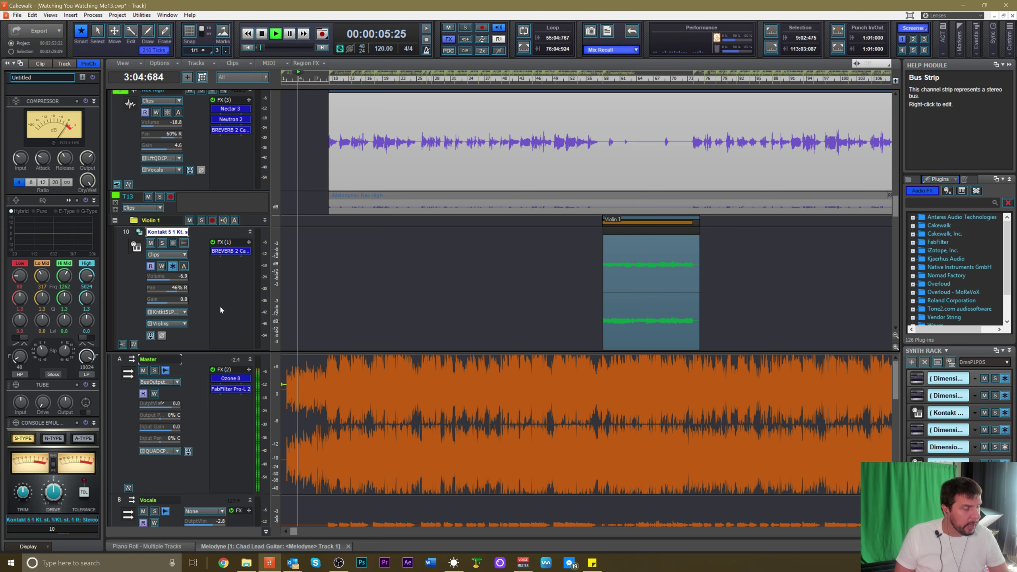
scroll(208, 304, "up", 5)
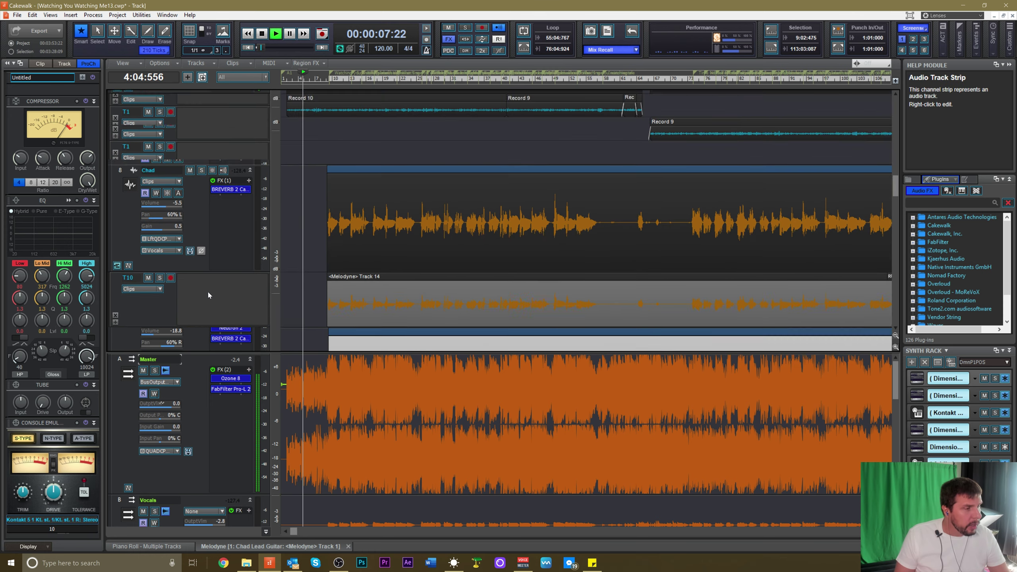
scroll(212, 166, "up", 6)
scroll(202, 165, "up", 6)
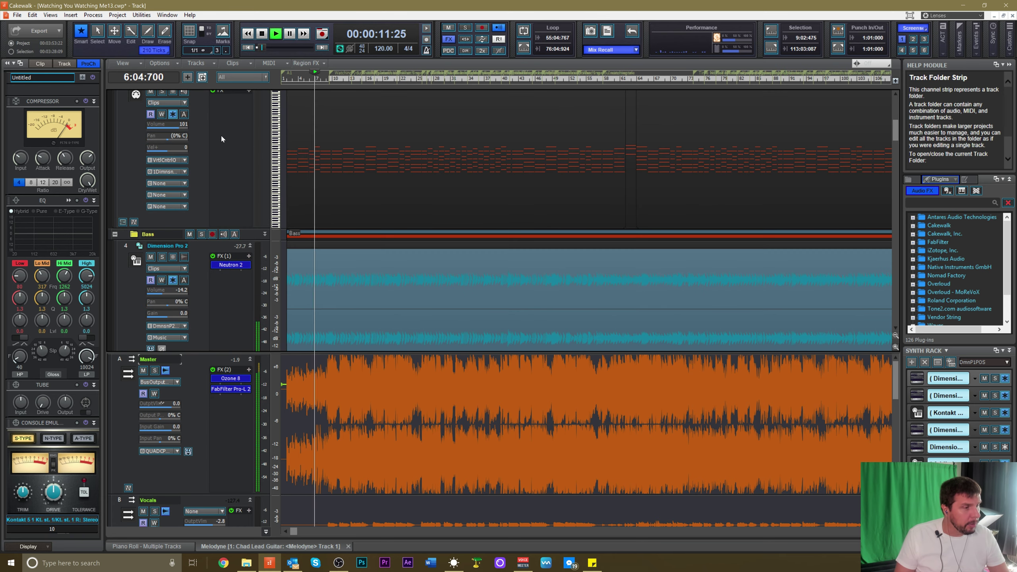
scroll(221, 133, "up", 5)
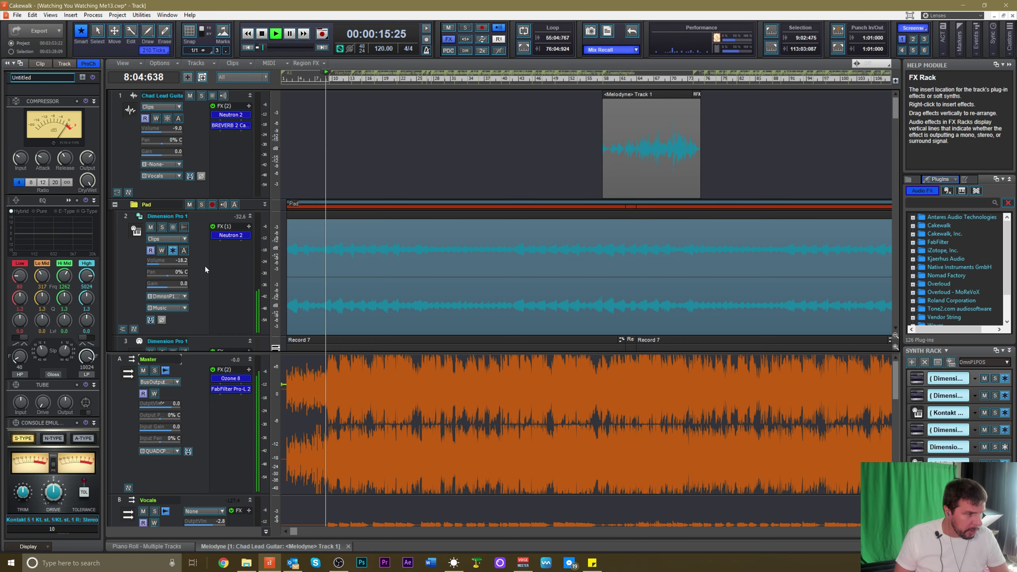
scroll(205, 267, "down", 3)
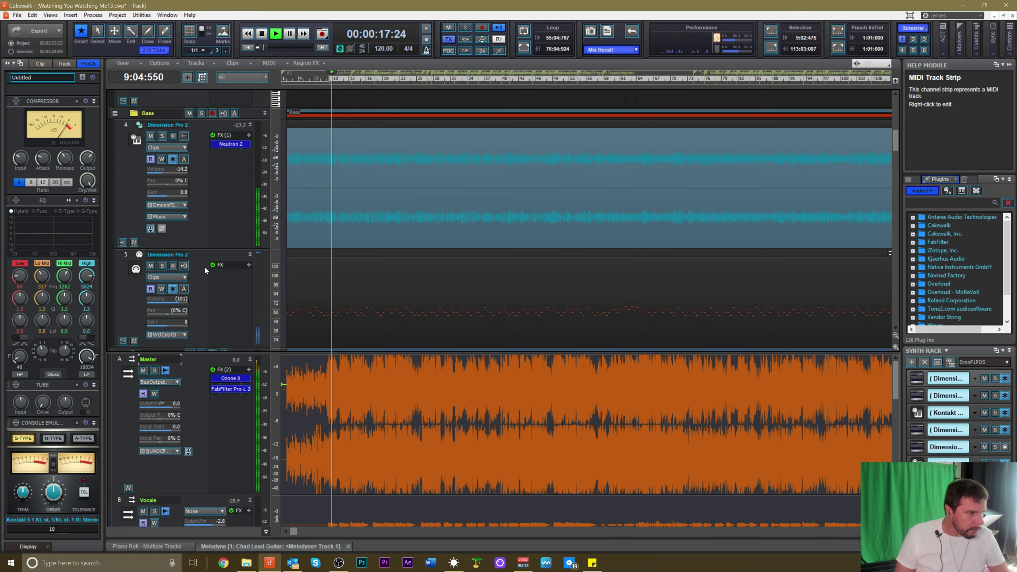
scroll(203, 269, "down", 4)
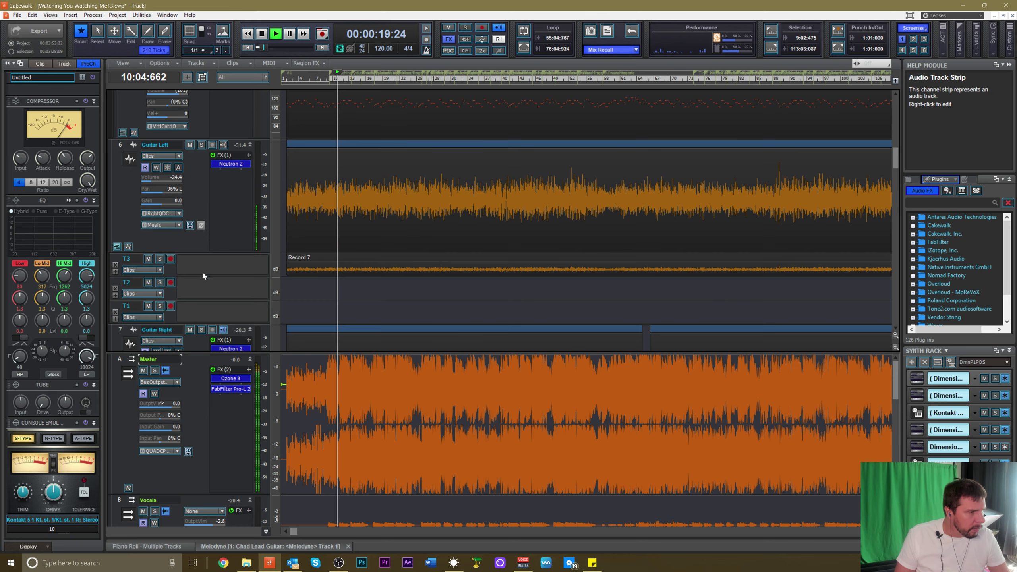
scroll(203, 275, "down", 4)
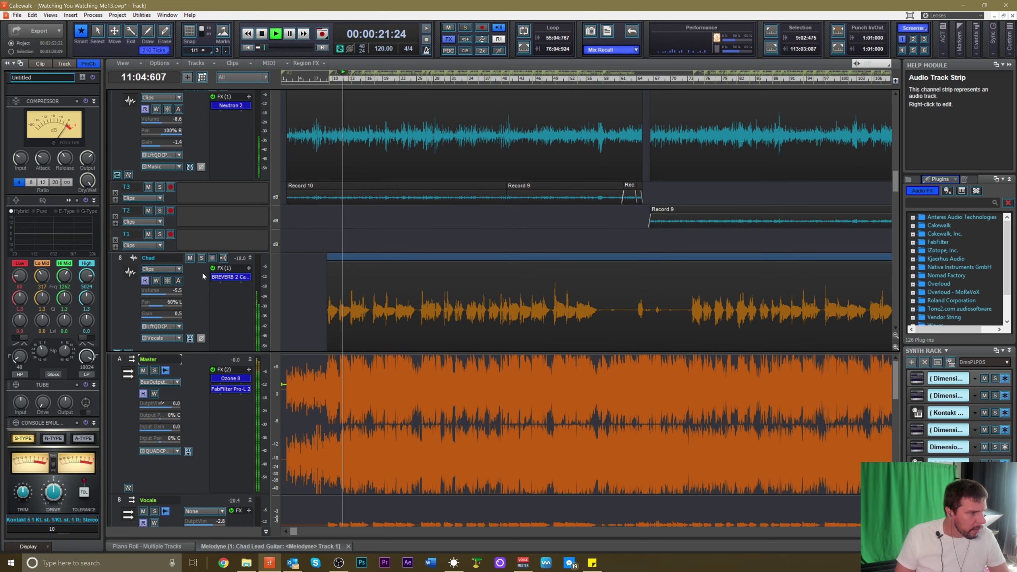
scroll(201, 272, "down", 2)
scroll(201, 240, "up", 3)
scroll(197, 252, "down", 4)
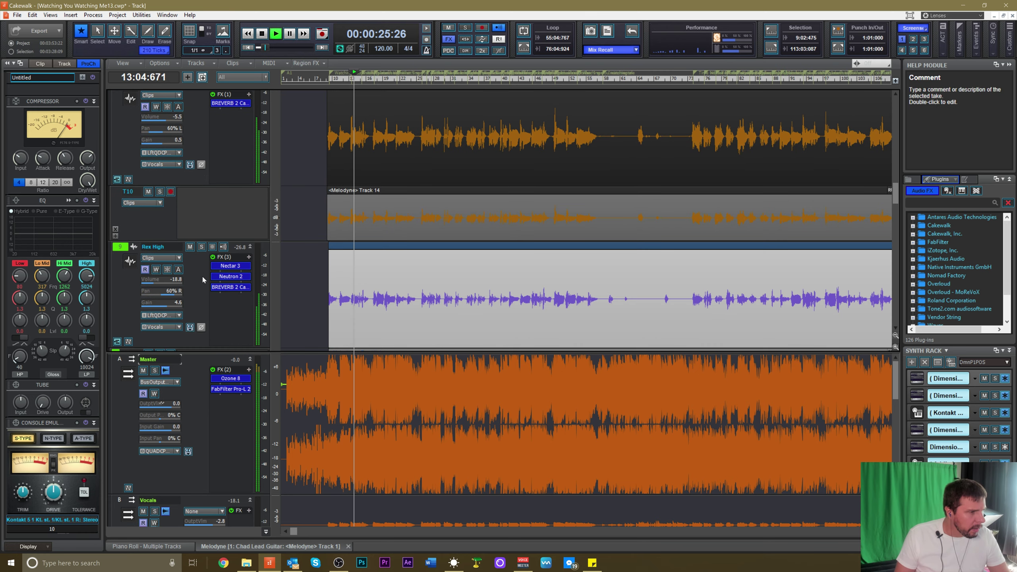
In track 9's Neutron 2 equalizer, set band 6 to a -3.1 dB cut at 7141 Hz and close the plug-in
double_click(231, 277)
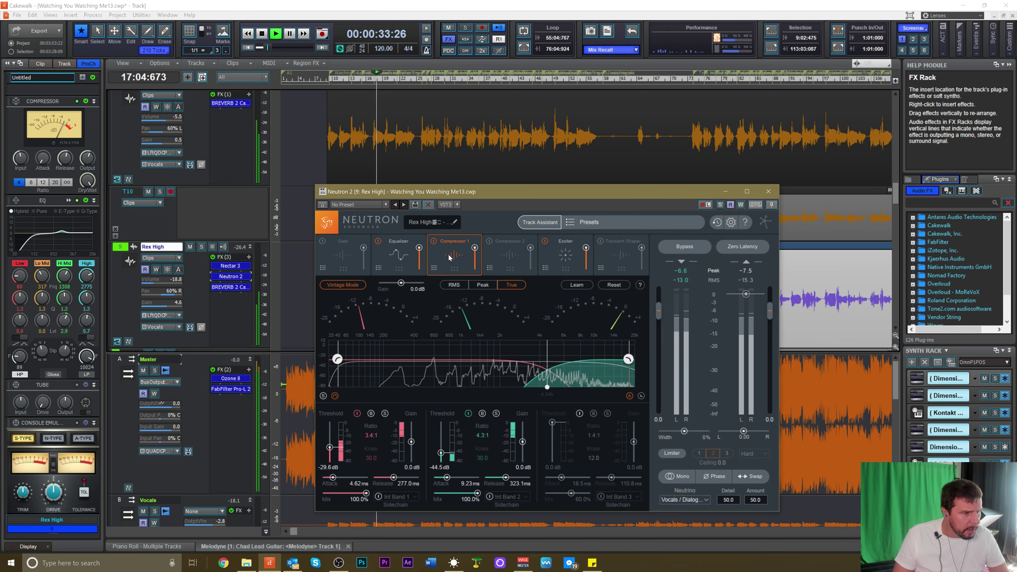
left_click(404, 255)
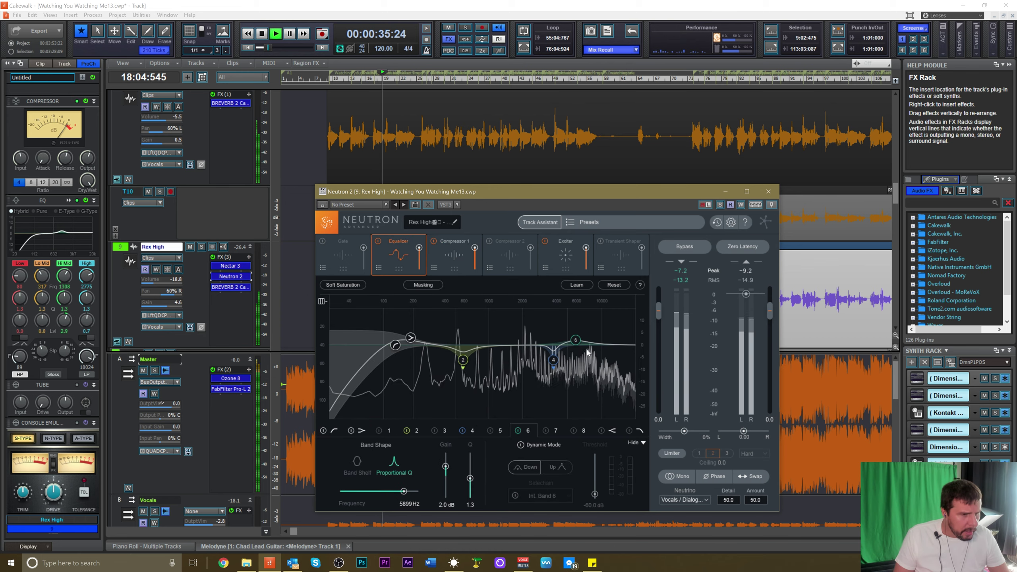
left_click_drag(576, 340, 588, 358)
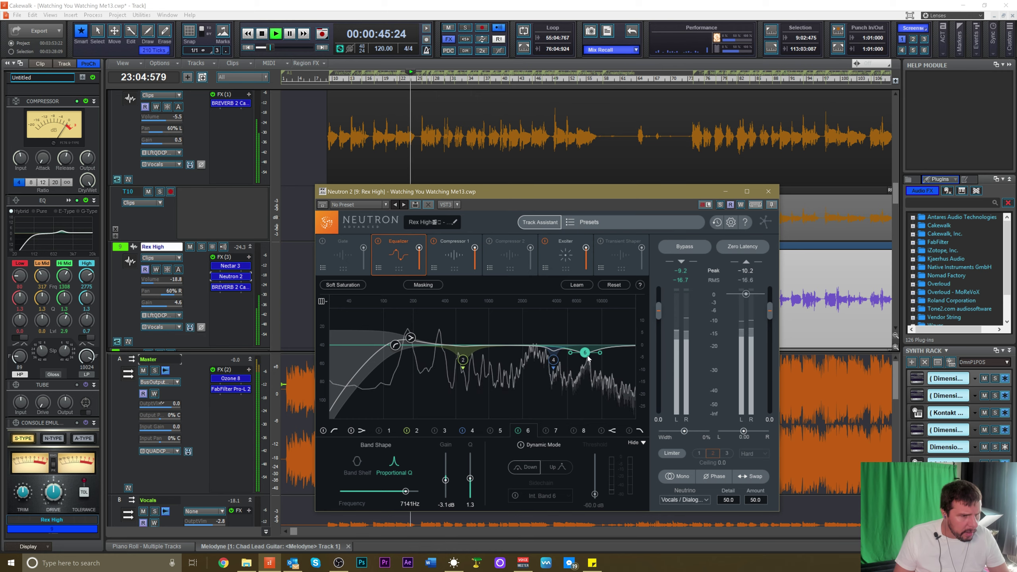
left_click(768, 193)
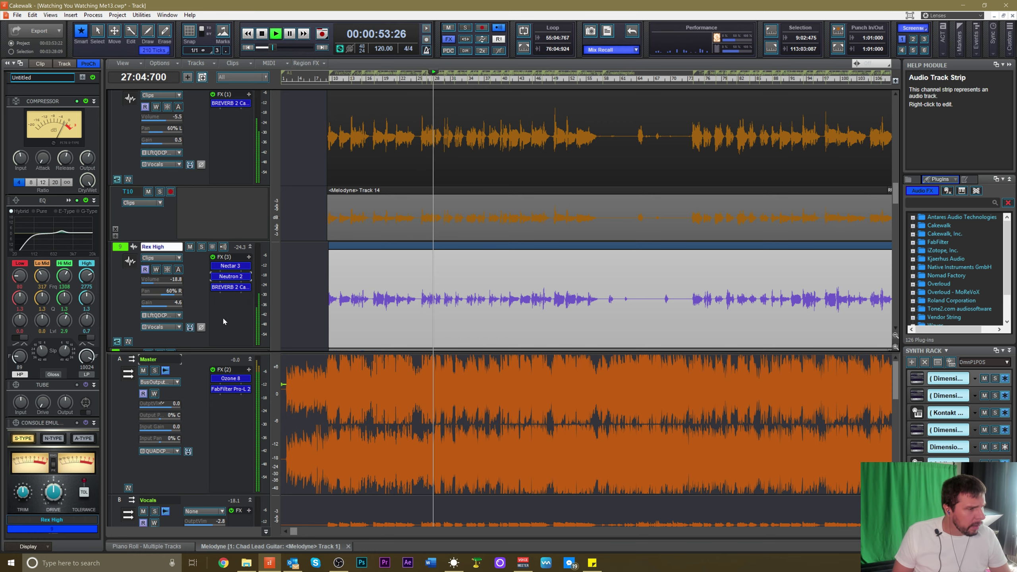
Solo the Addictive Drums folder, set the volume of drum track 16 to -26.5, and unsolo the folder
scroll(234, 314, "down", 3)
scroll(235, 314, "down", 2)
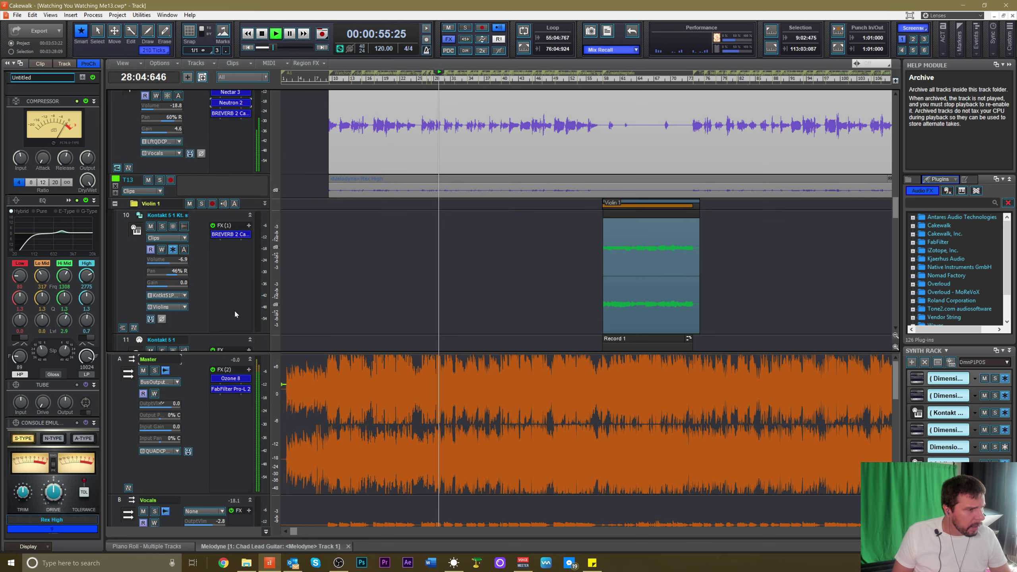
scroll(237, 303, "down", 2)
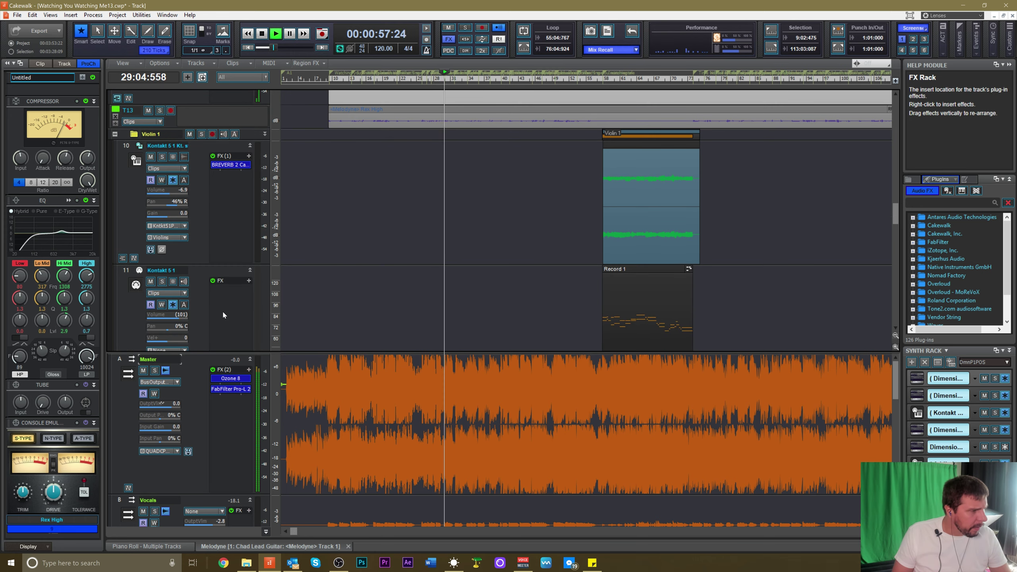
scroll(223, 313, "down", 3)
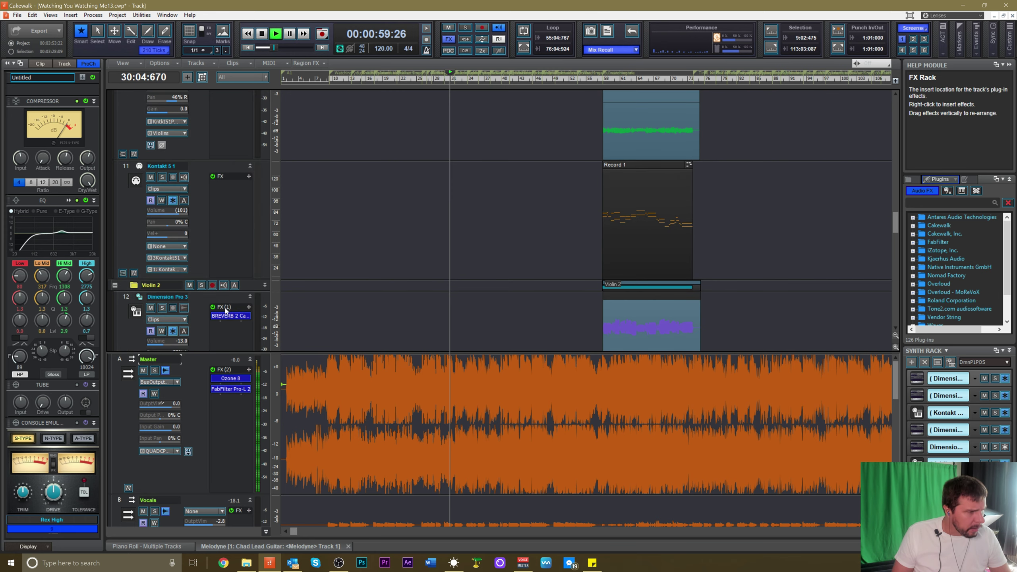
scroll(221, 327, "down", 2)
scroll(230, 308, "down", 3)
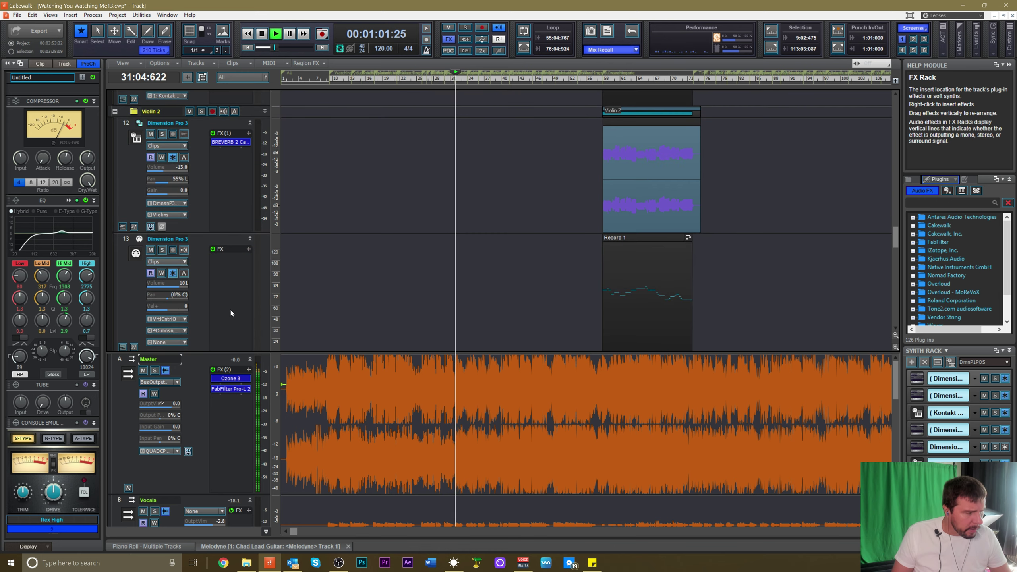
scroll(230, 308, "down", 5)
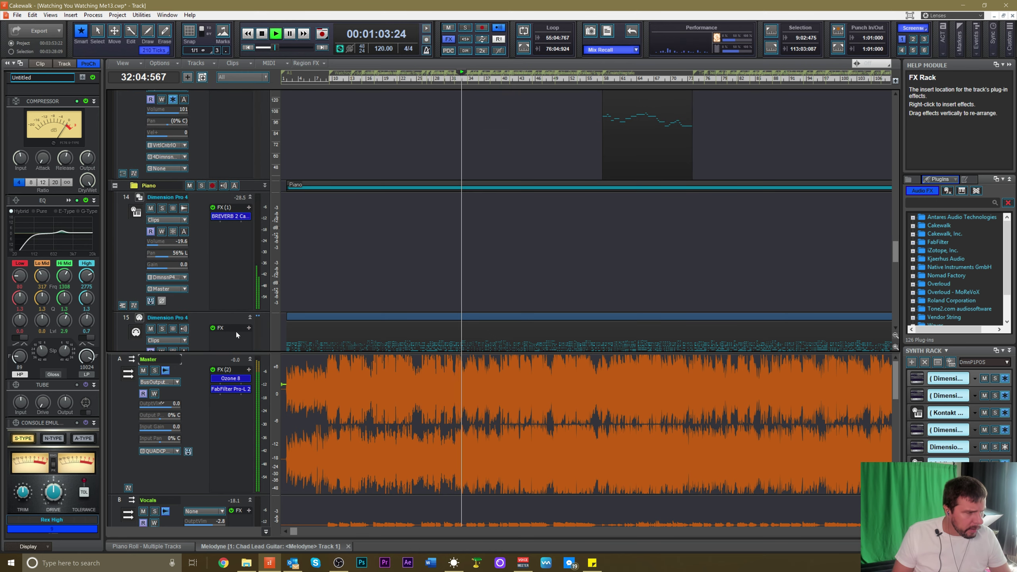
scroll(235, 327, "down", 5)
scroll(236, 325, "down", 3)
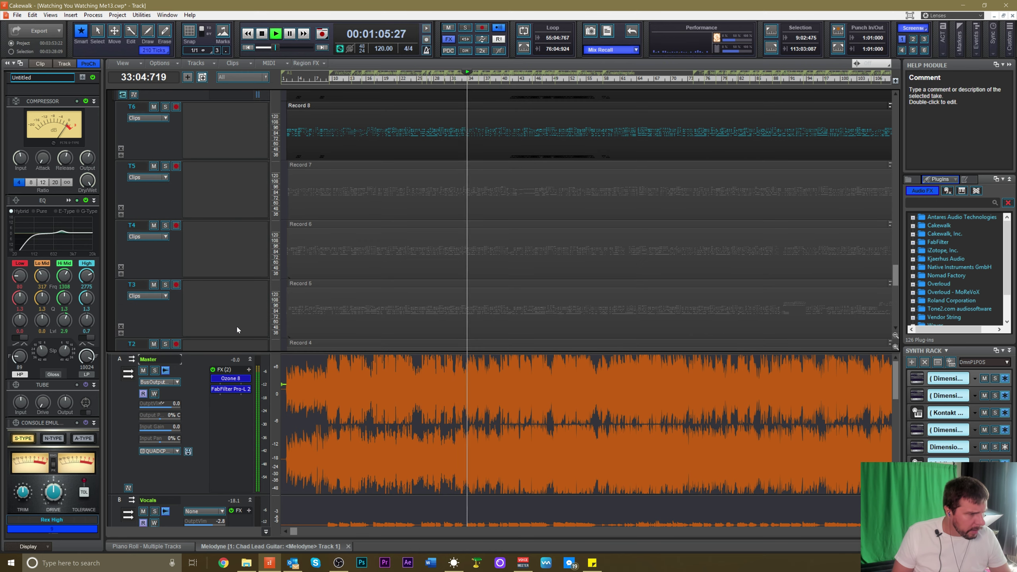
scroll(236, 324, "down", 3)
scroll(236, 325, "down", 3)
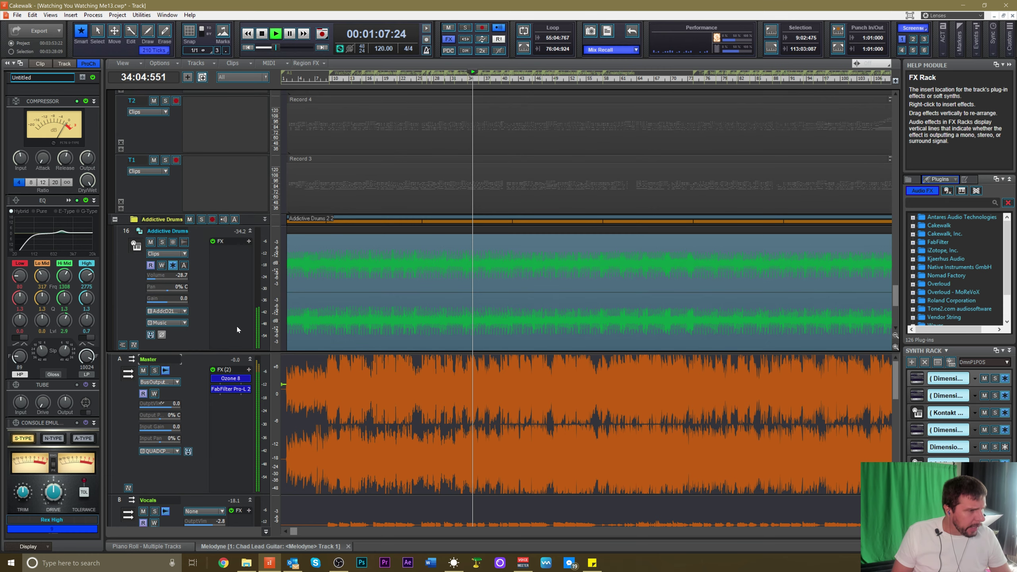
scroll(235, 324, "down", 3)
left_click(201, 150)
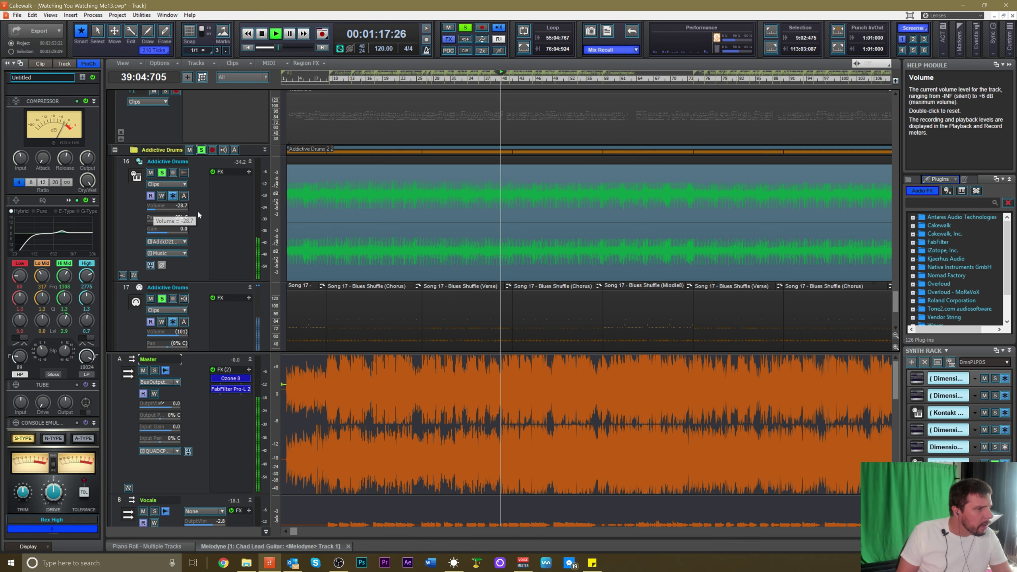
left_click_drag(154, 209, 155, 209)
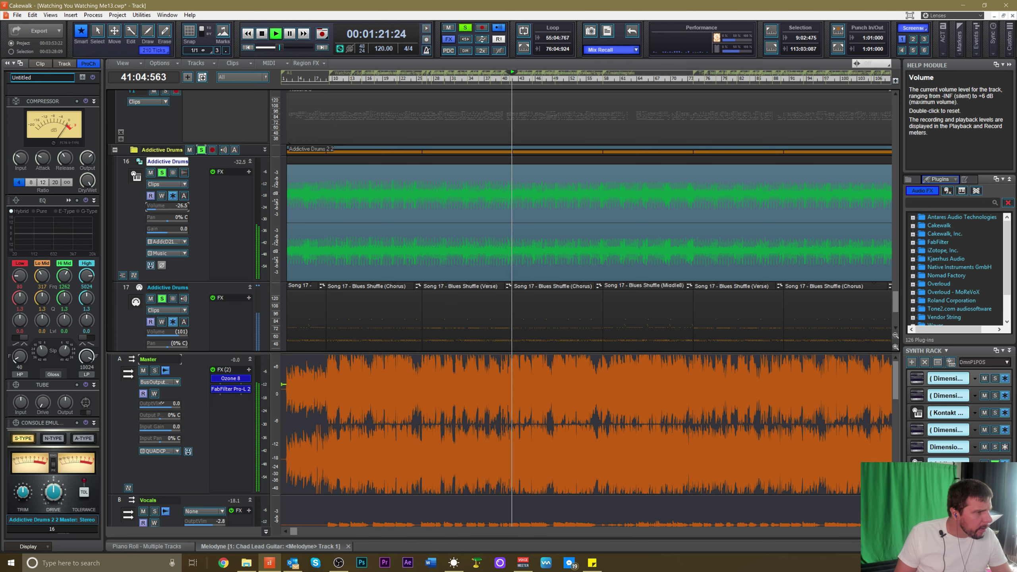
left_click(201, 150)
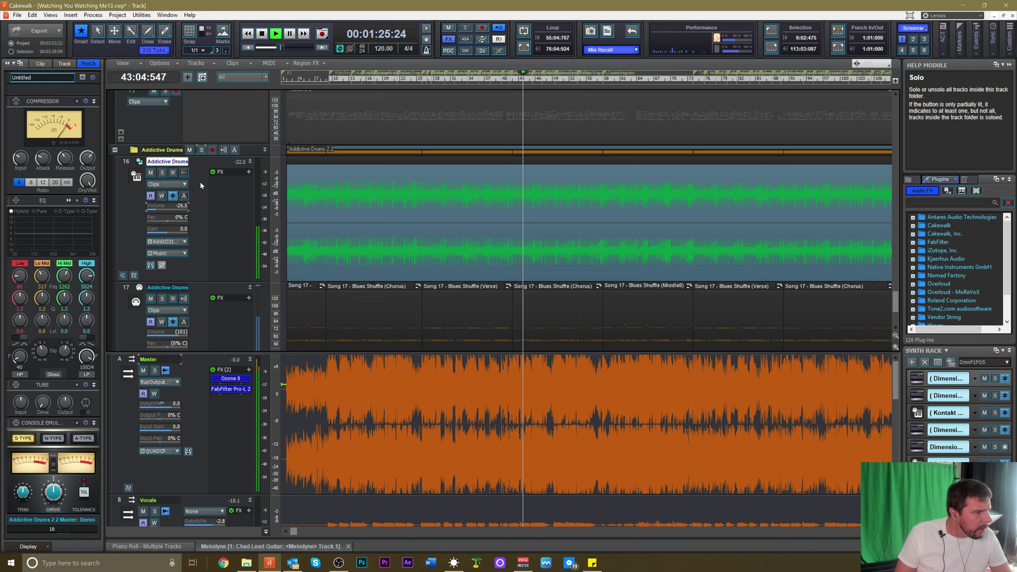
Solo the Addictive Drums folder again and apply a high-pass filter at 83 Hz in track 16's QuadCurve equalizer
left_click(201, 150)
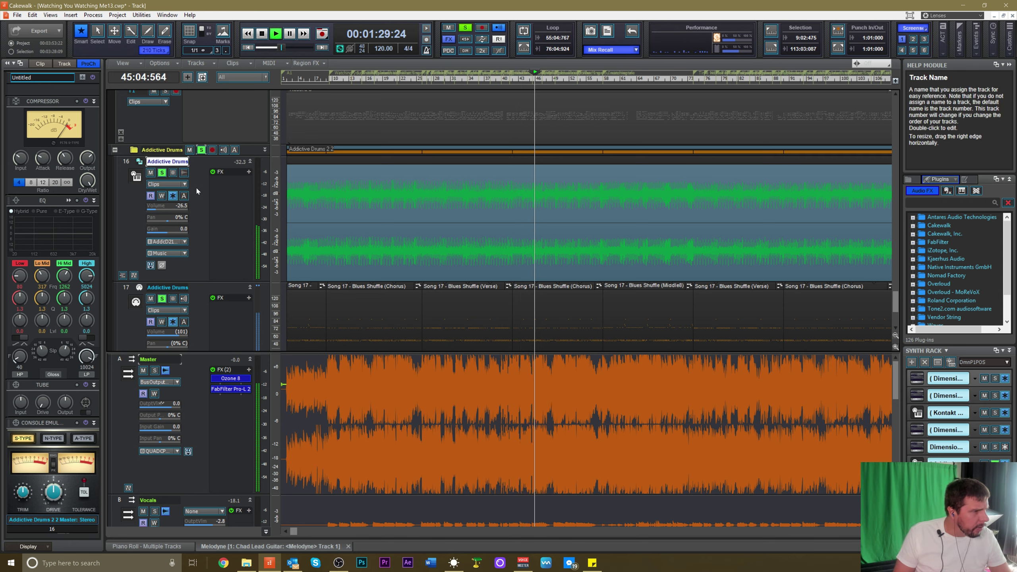
left_click(78, 204)
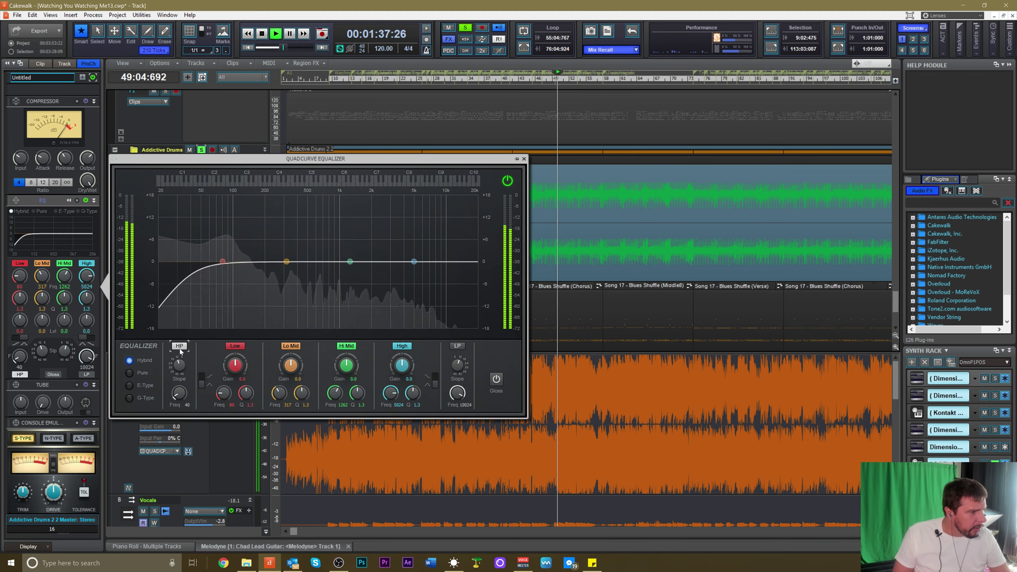
left_click_drag(179, 394, 179, 379)
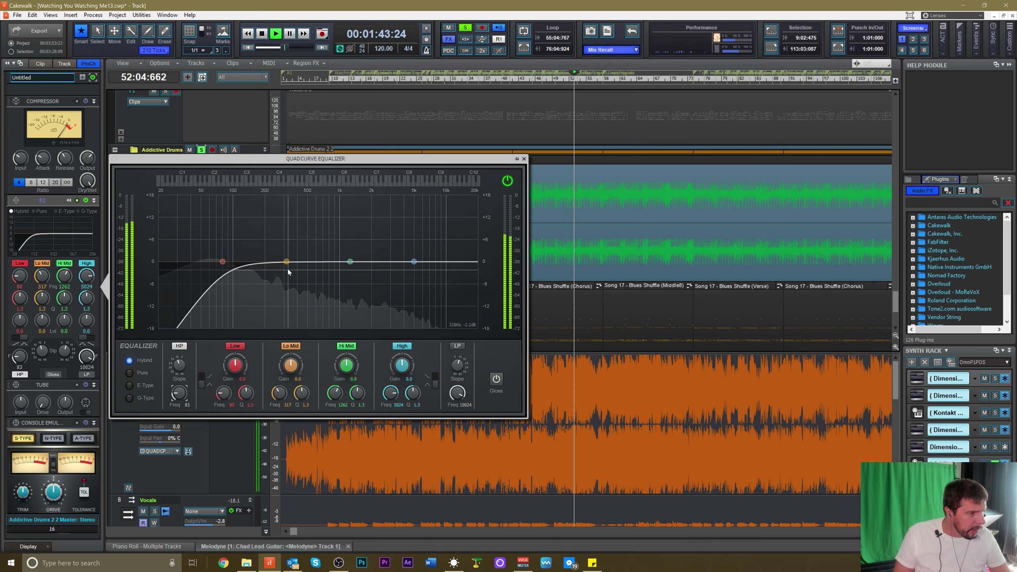
Cut the Lo Mid band by 5.8 dB at 197 Hz in track 16's QuadCurve equalizer, close it and unsolo the drums
left_click_drag(286, 261, 264, 282)
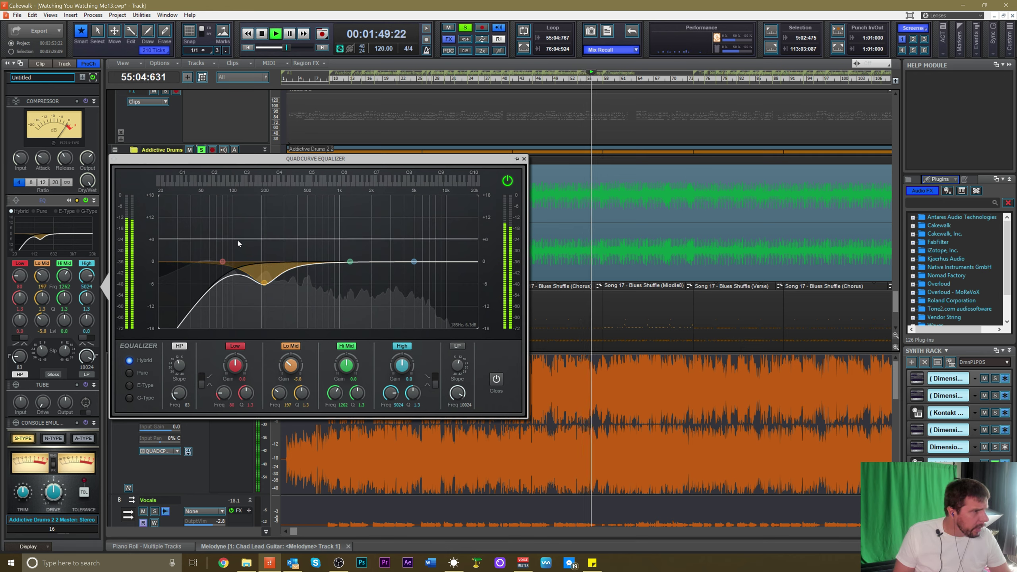
left_click(523, 160)
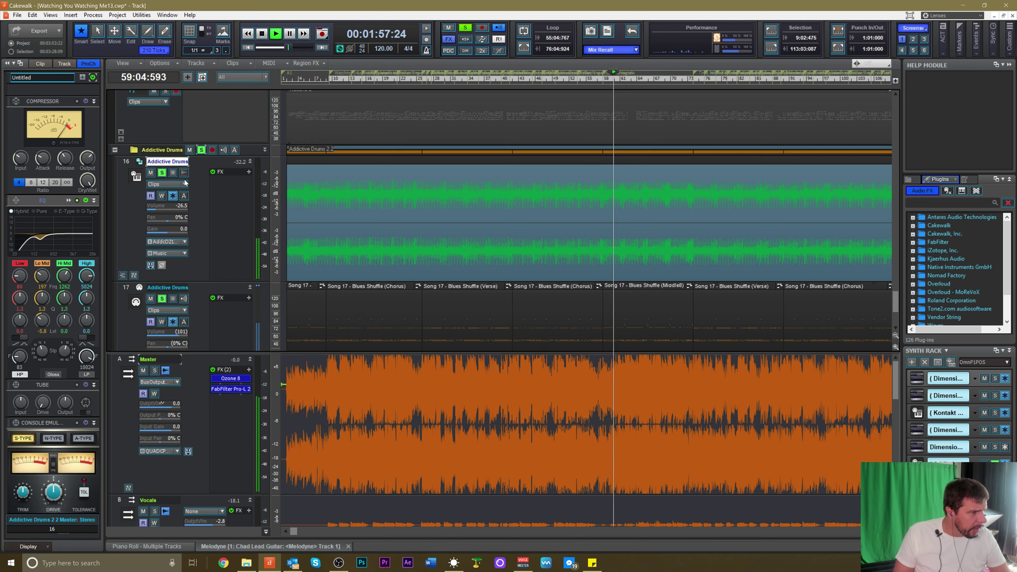
left_click(162, 173)
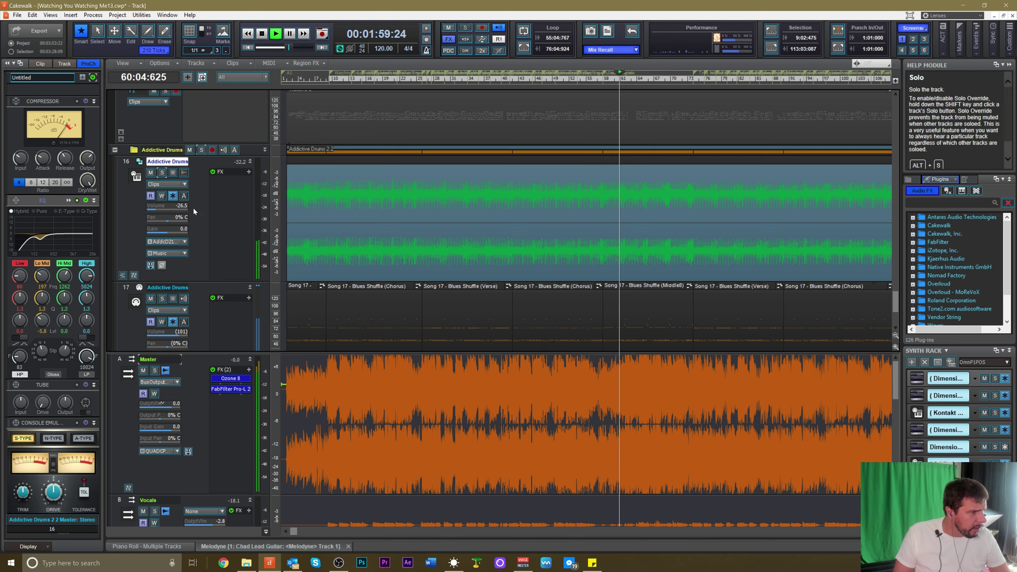
Set the volume of Addictive Drums track 16 to -19.2 and save the project
left_click_drag(167, 205, 174, 205)
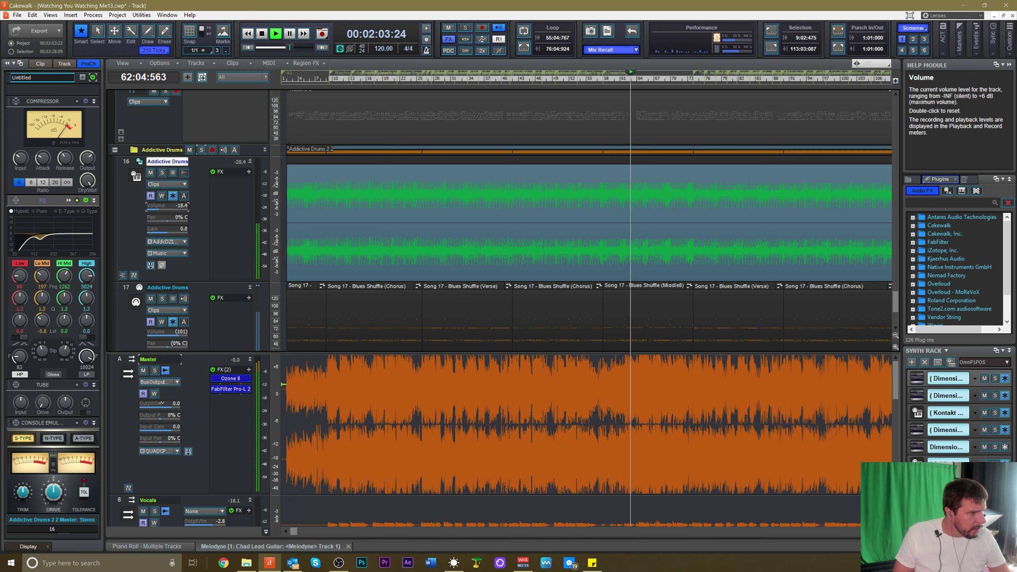
scroll(157, 207, "down", 4)
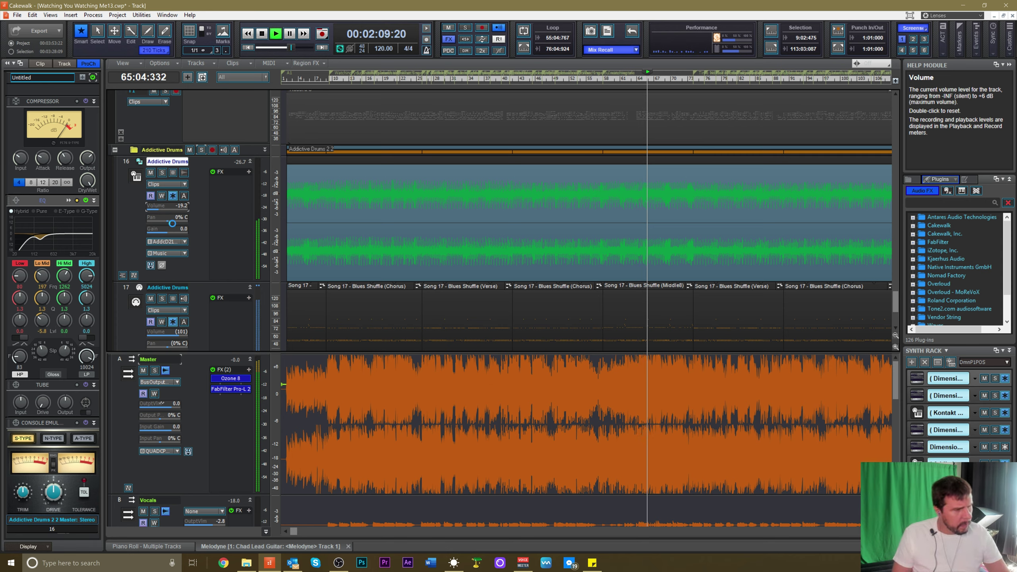
key("ctrl+s")
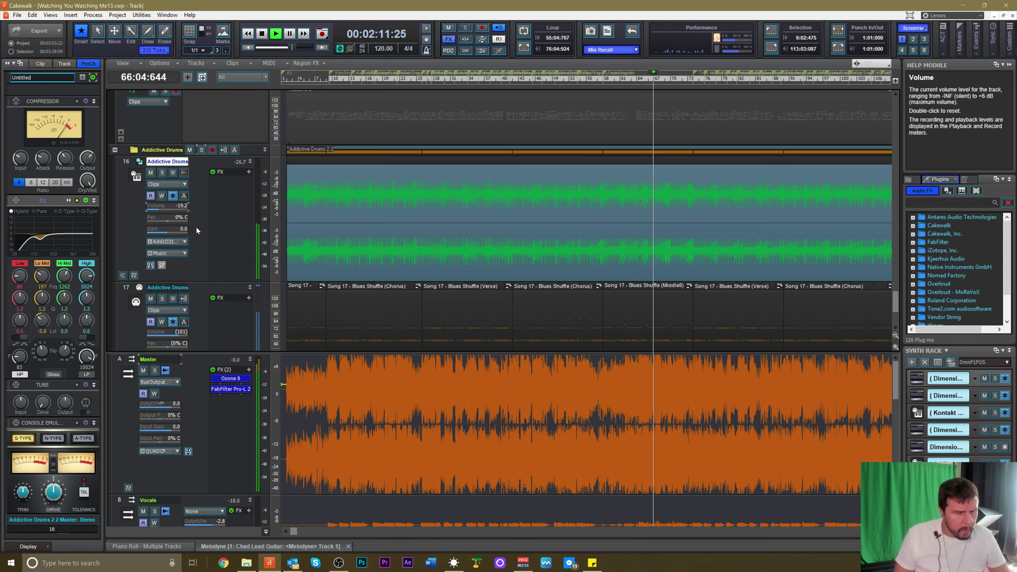
Return to the lead guitar track and place the stopped playhead at measure 57, just before its solo clip
scroll(211, 224, "up", 4)
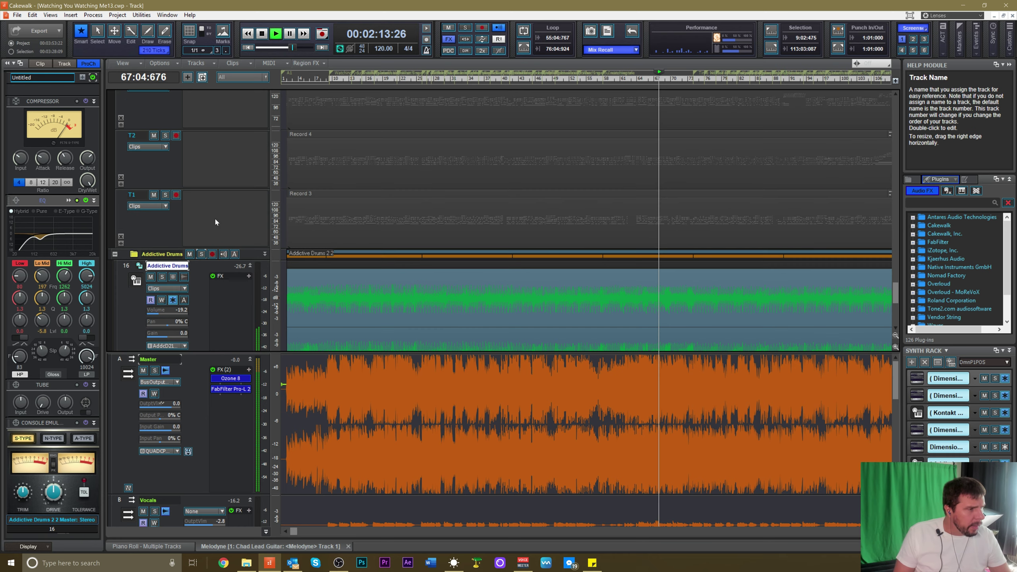
scroll(234, 178, "up", 6)
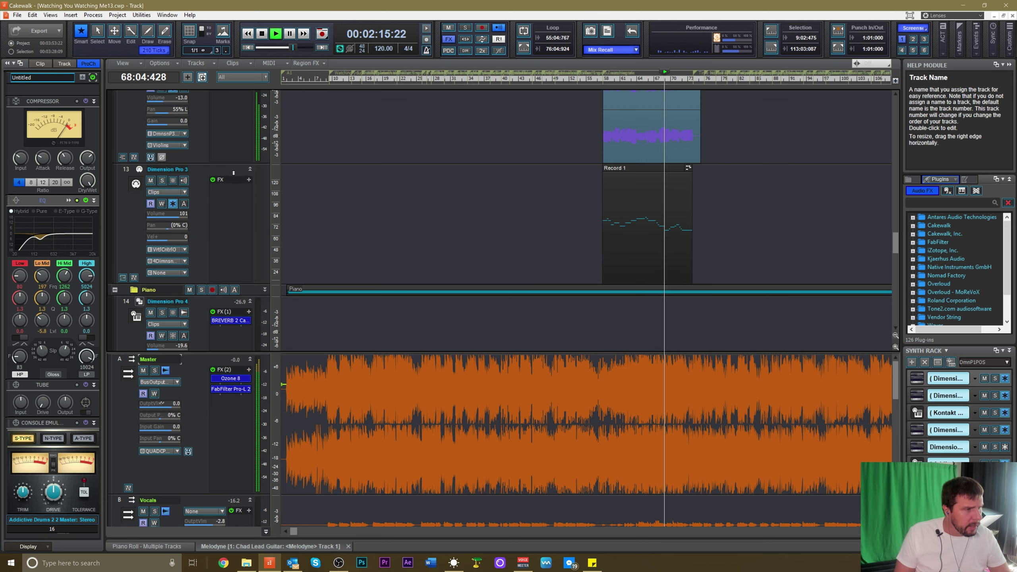
scroll(234, 177, "up", 8)
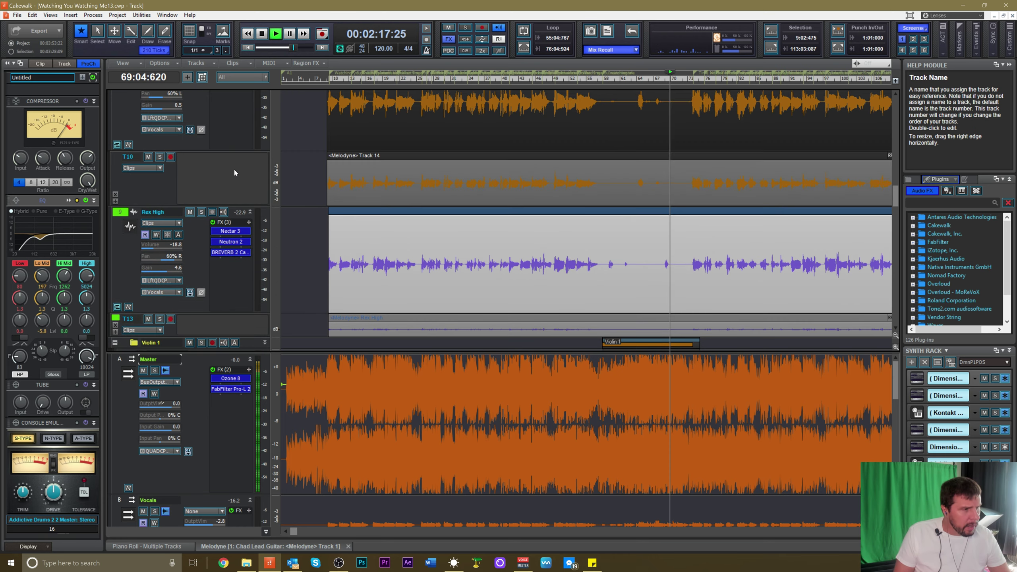
scroll(234, 172, "up", 8)
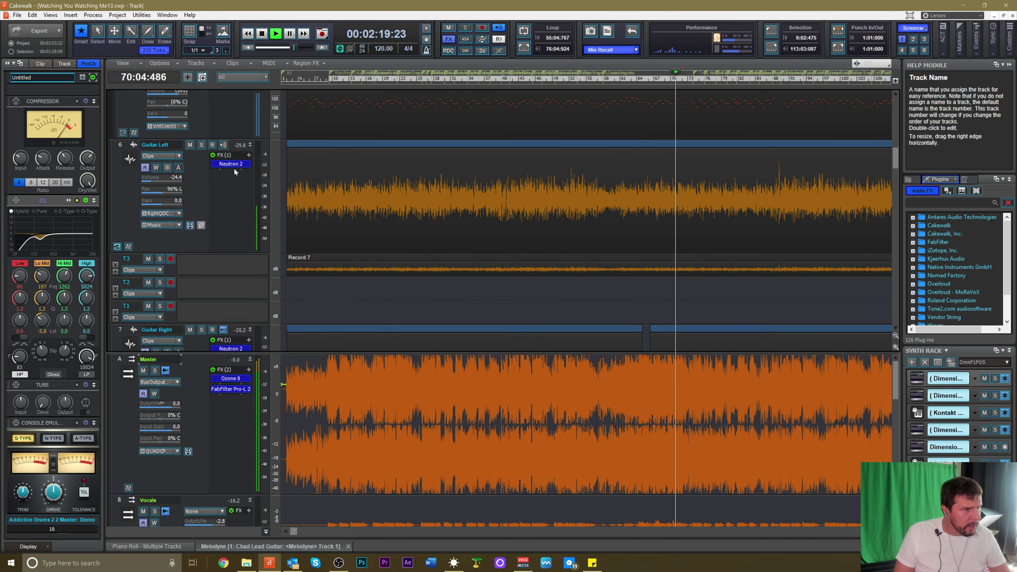
scroll(234, 172, "up", 8)
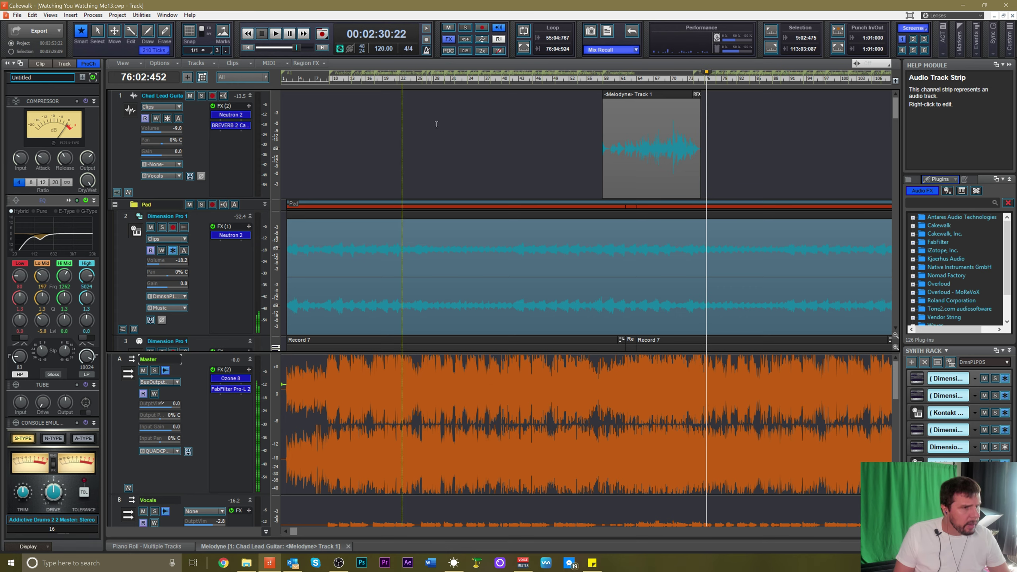
left_click(600, 83)
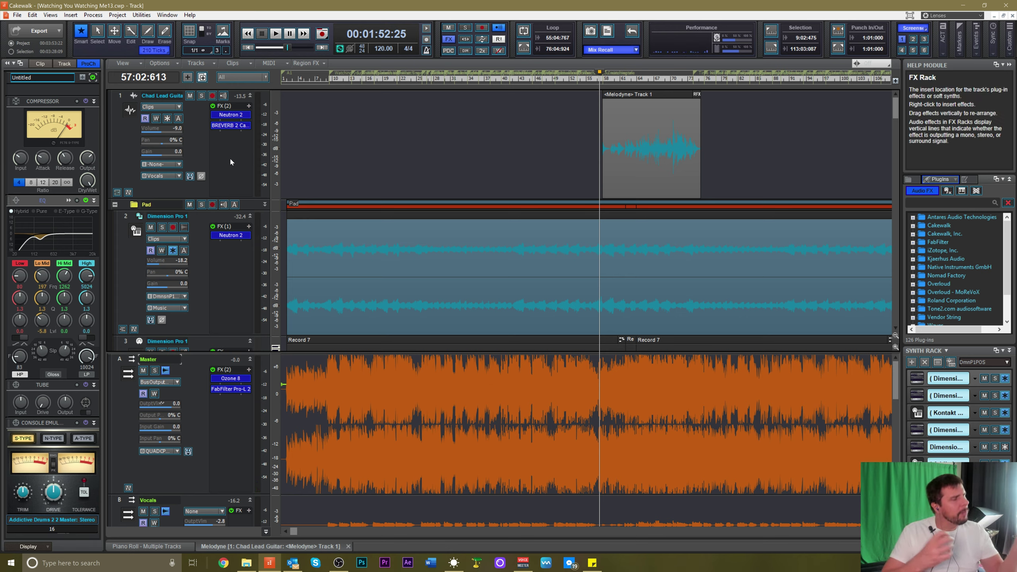
Insert the Nomad Factory BT Tempo Delay DL3D-3 effect on the lead guitar track and move its window clear of the track
right_click(223, 134)
mouse_move(257, 144)
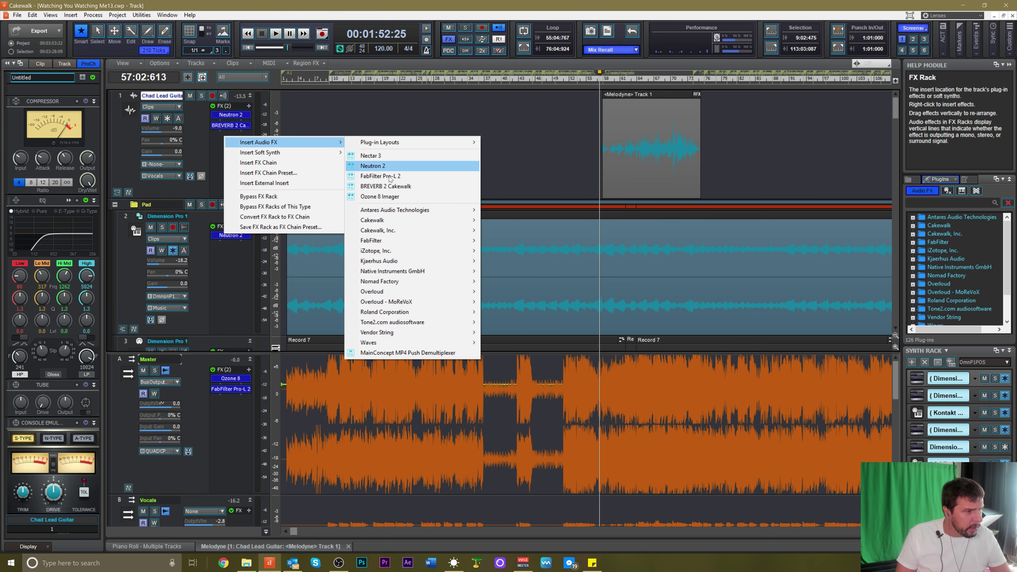
mouse_move(398, 232)
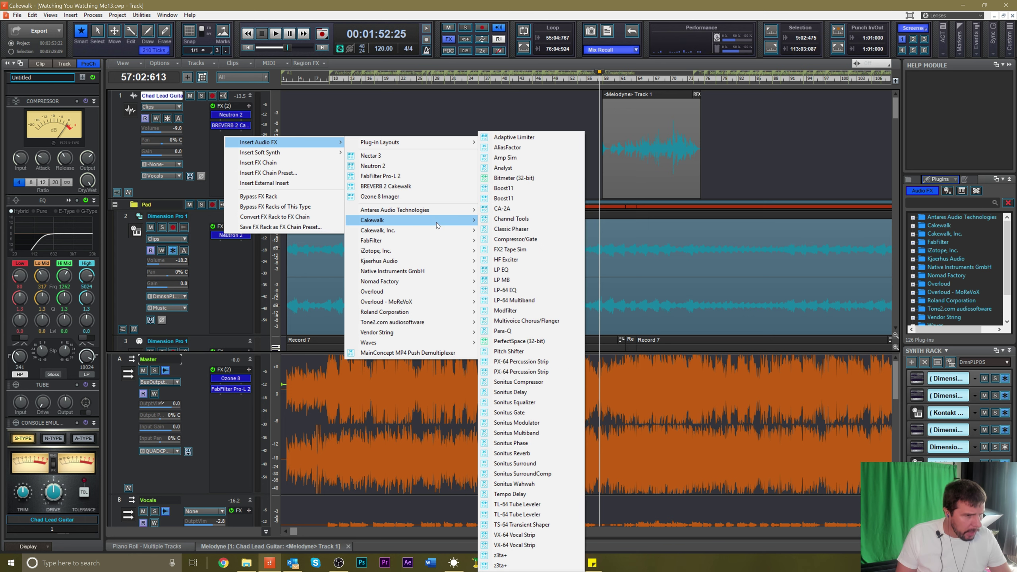
mouse_move(418, 285)
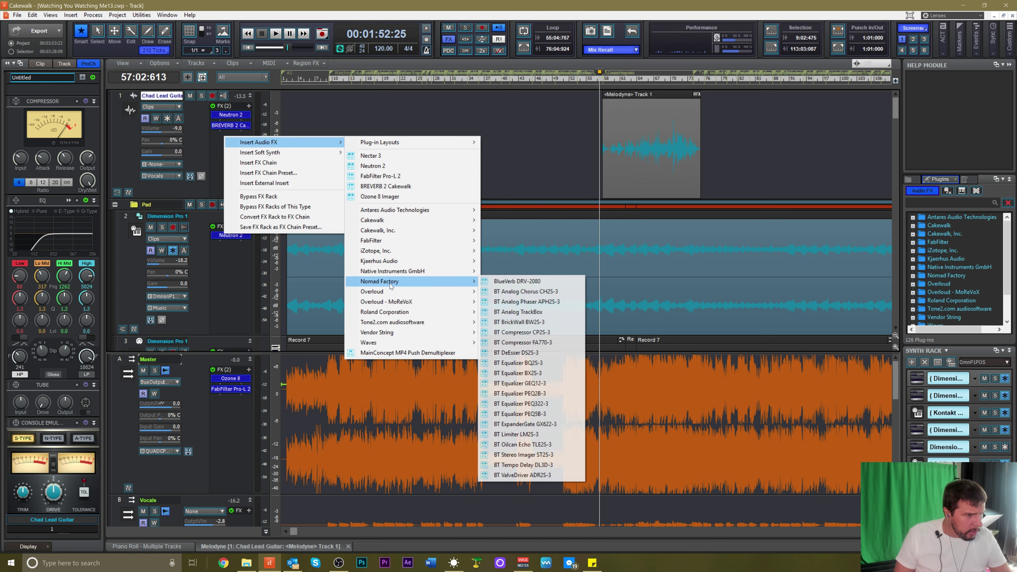
left_click(520, 465)
left_click_drag(409, 197, 339, 279)
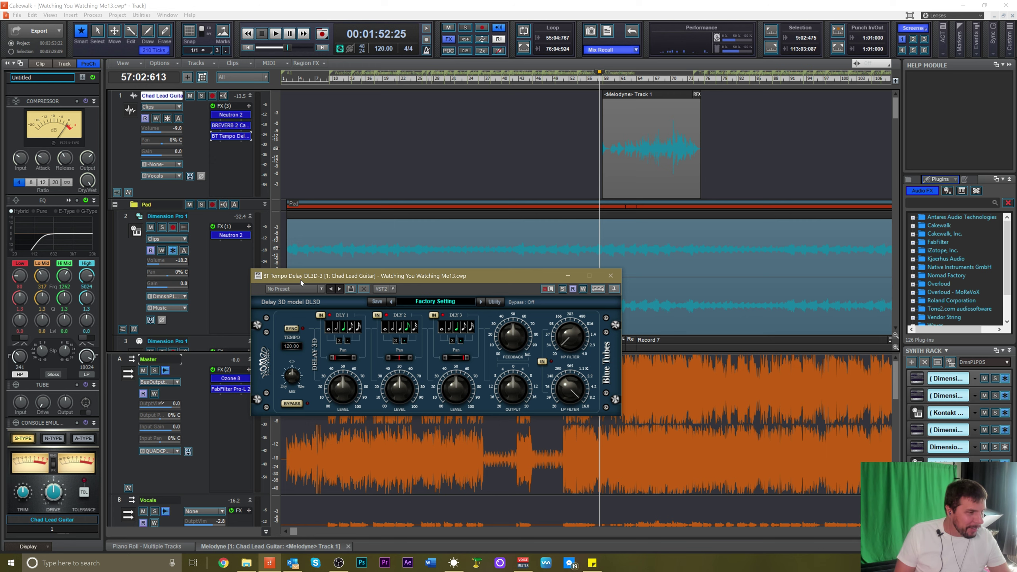
left_click_drag(301, 279, 325, 278)
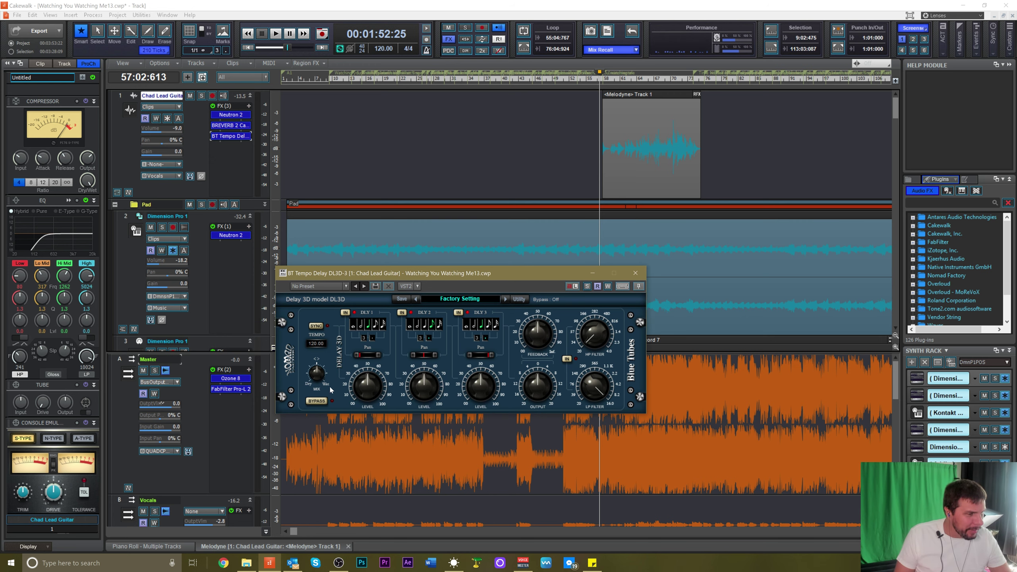
Set the Tempo Delay's mix to 14.8%, reduce its delay levels and set the LP filter to about 3329 Hz
left_click(316, 328)
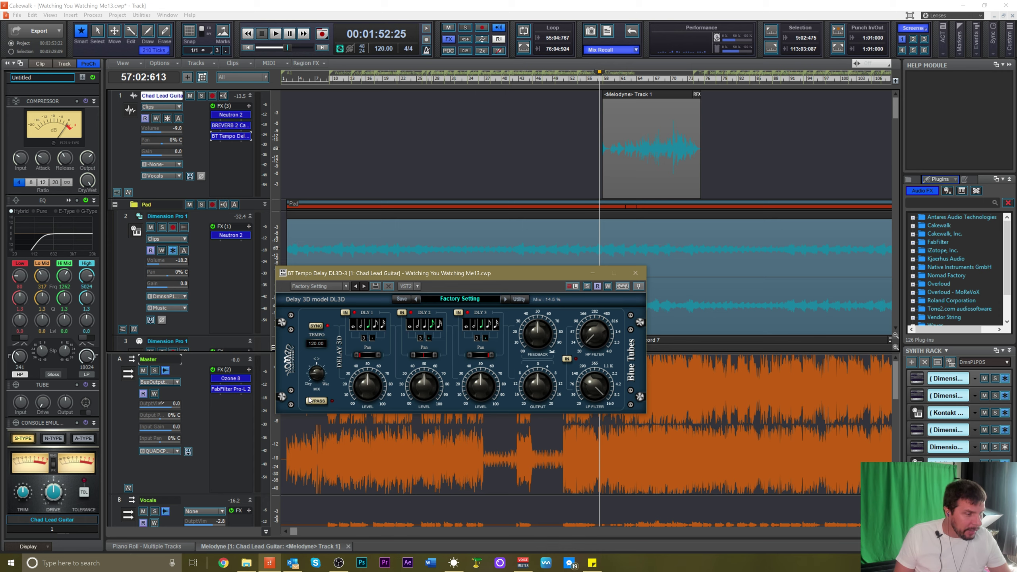
left_click_drag(367, 385, 352, 401)
left_click_drag(423, 385, 410, 404)
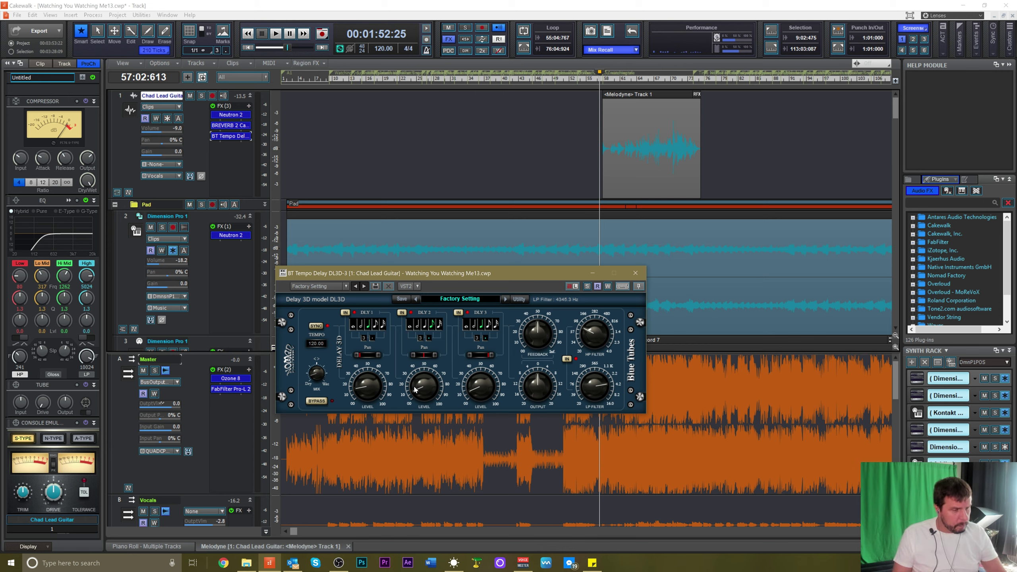
left_click(417, 393)
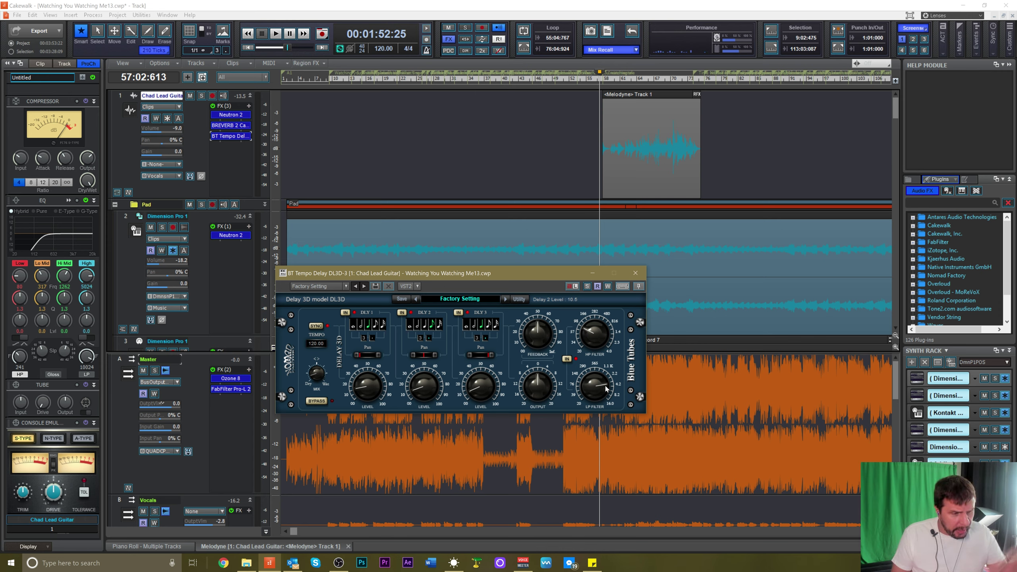
left_click_drag(605, 387, 605, 384)
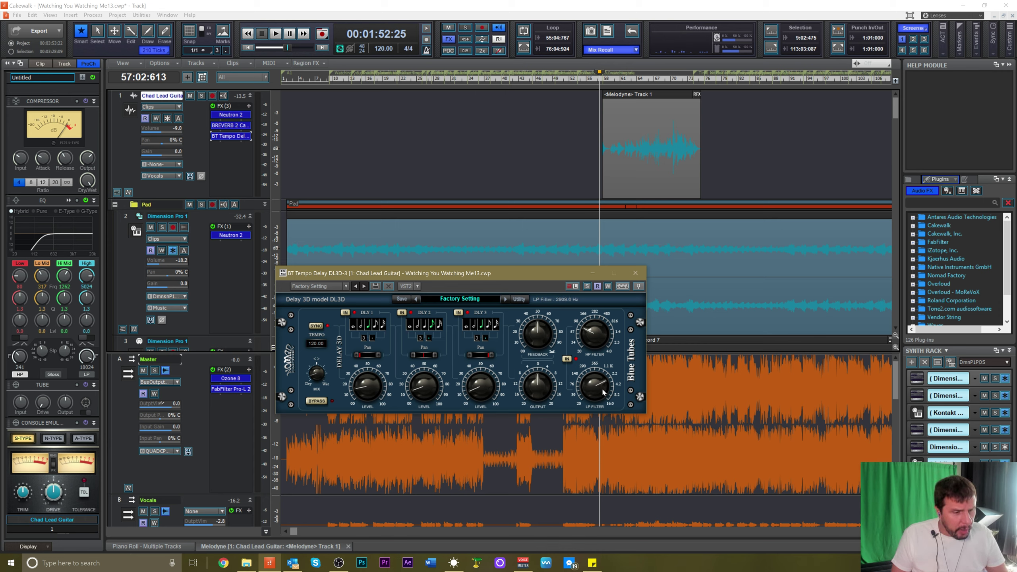
scroll(602, 390, "up", 1)
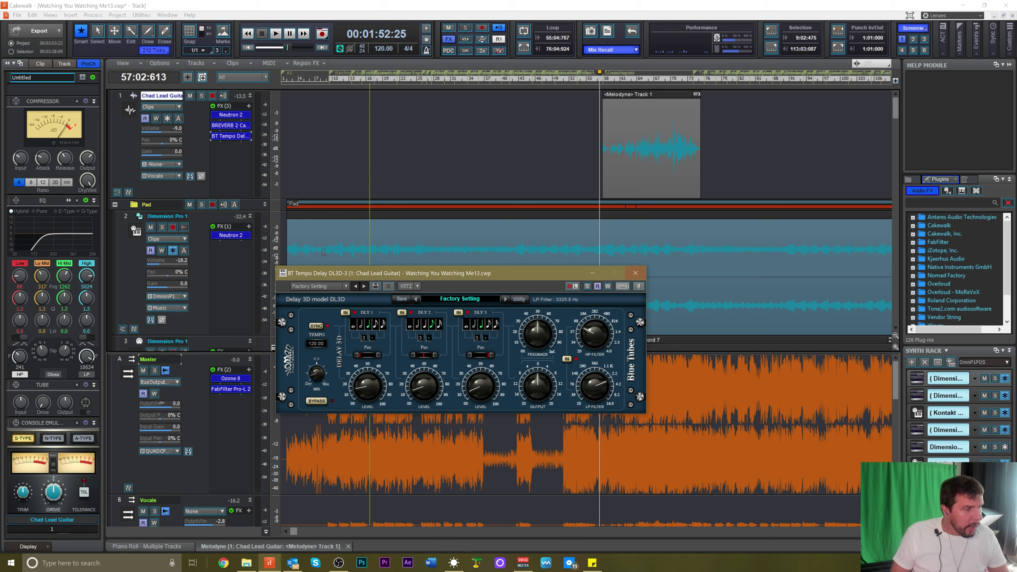
Play from just before the guitar solo and solo the lead guitar track
left_click(190, 137)
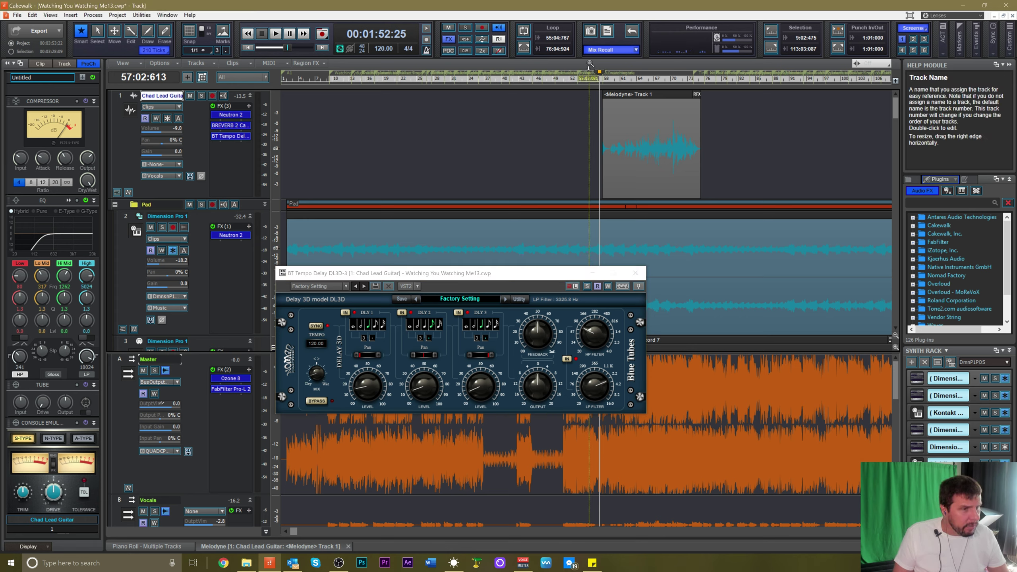
left_click(595, 78)
key("space")
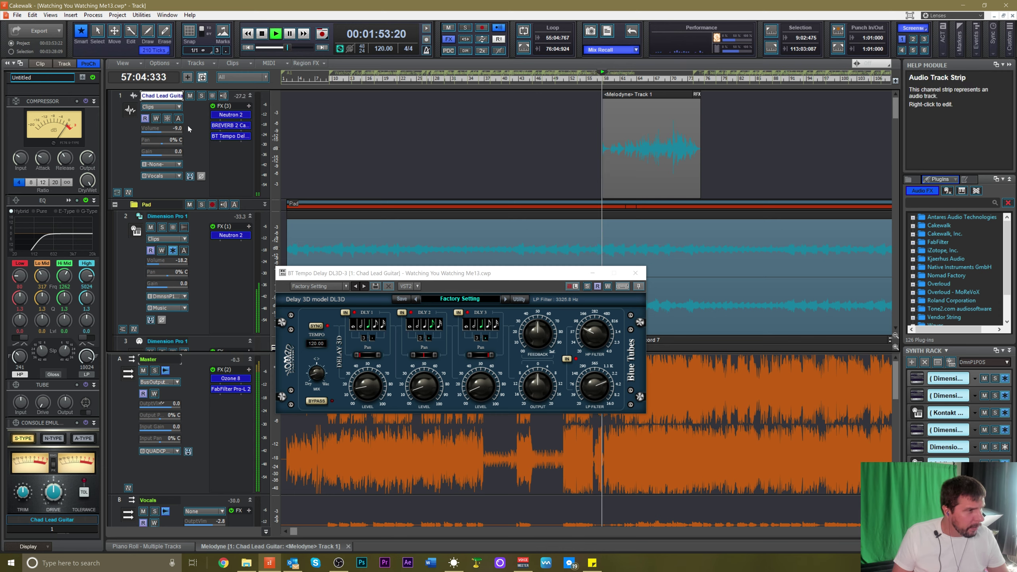
left_click(201, 95)
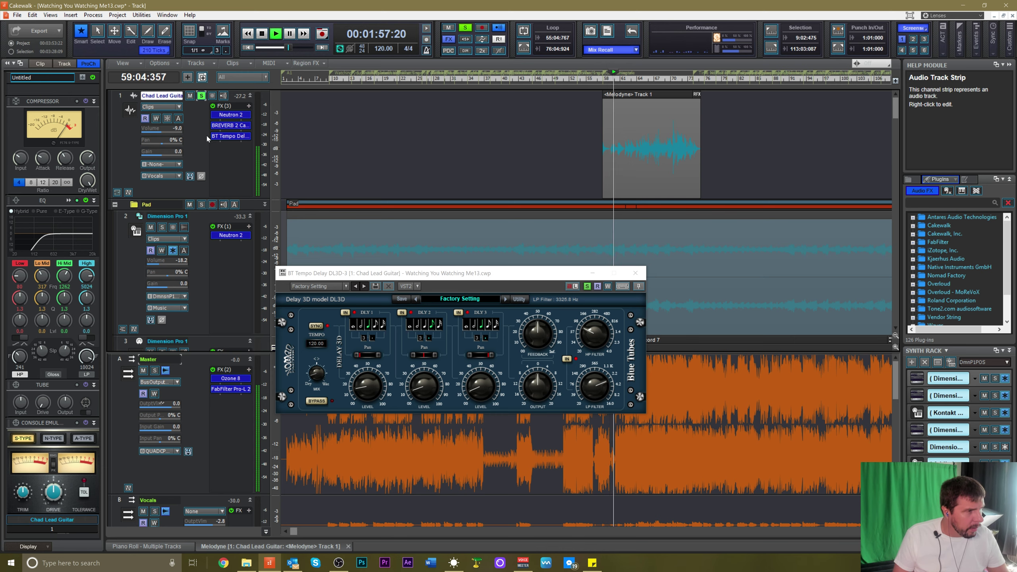
Raise the Tempo Delay's mix to about 31.8% and increase the levels of its three delays during playback
mouse_move(312, 376)
left_mouse_down()
mouse_move(312, 362)
mouse_move(313, 371)
left_mouse_up()
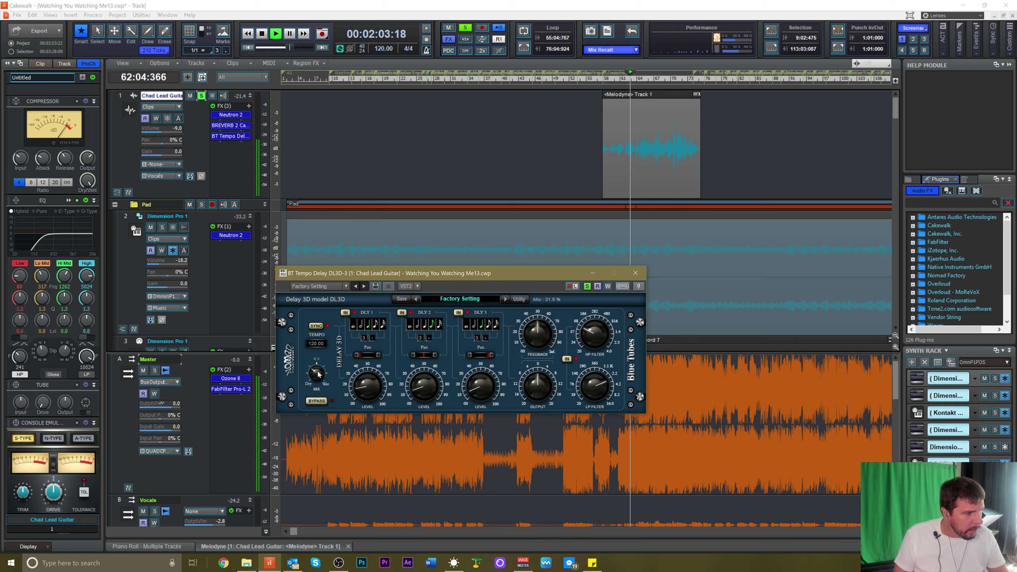
left_click(355, 388)
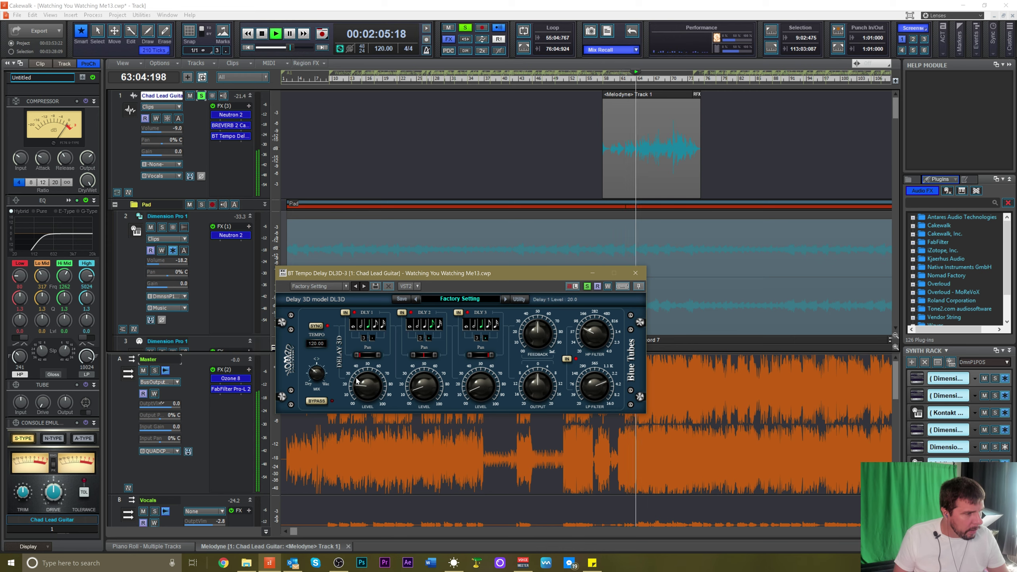
left_click_drag(417, 389, 416, 378)
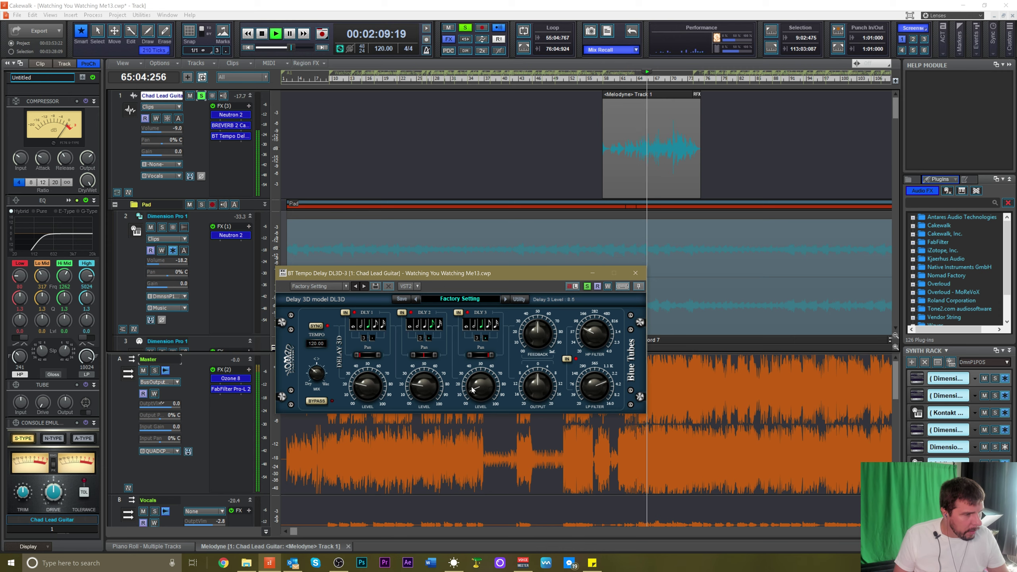
mouse_move(472, 382)
left_mouse_down()
mouse_move(471, 373)
mouse_move(473, 385)
left_mouse_up()
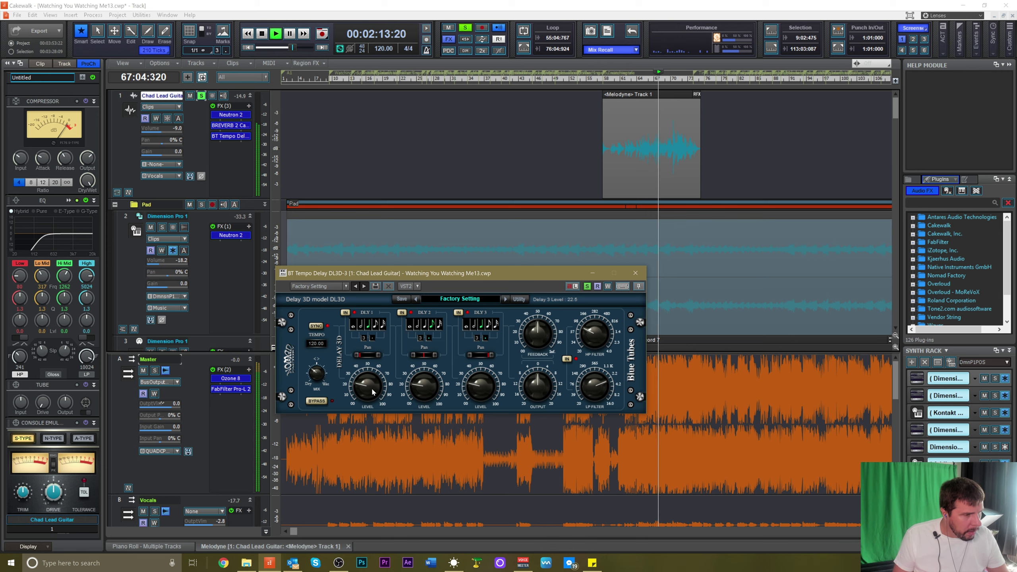
Trim the levels of delays 1 and 3, reduce the Tempo Delay's mix to 22%, stop playback and close the plug-in
left_click_drag(355, 387, 355, 391)
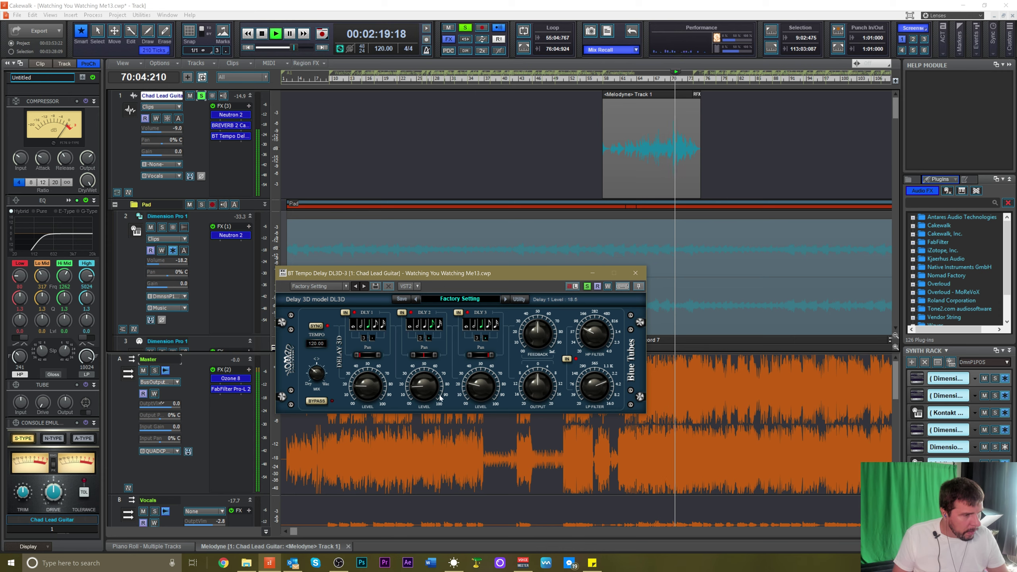
left_click_drag(470, 388, 470, 390)
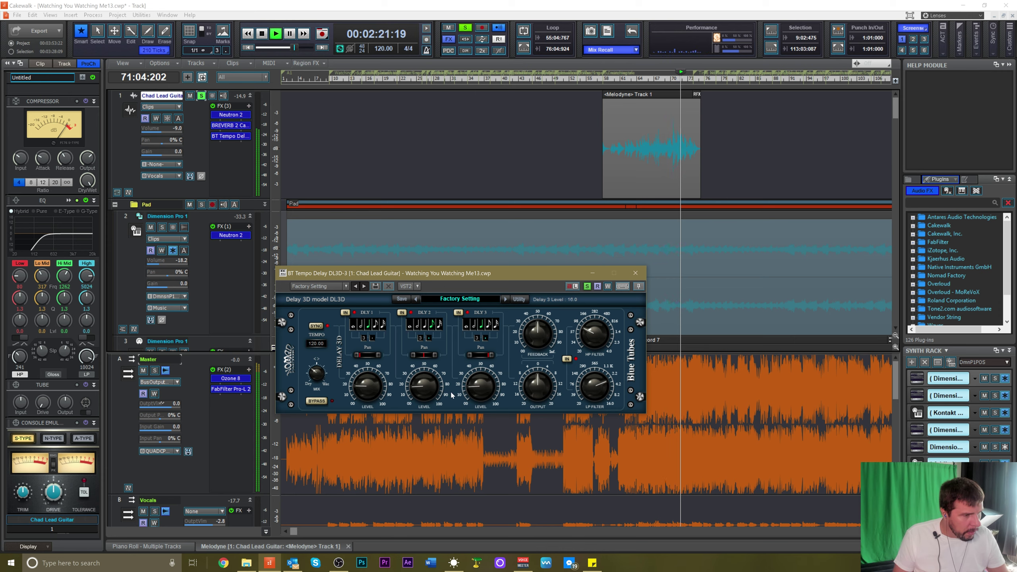
left_click(314, 378)
left_click_drag(314, 379, 314, 380)
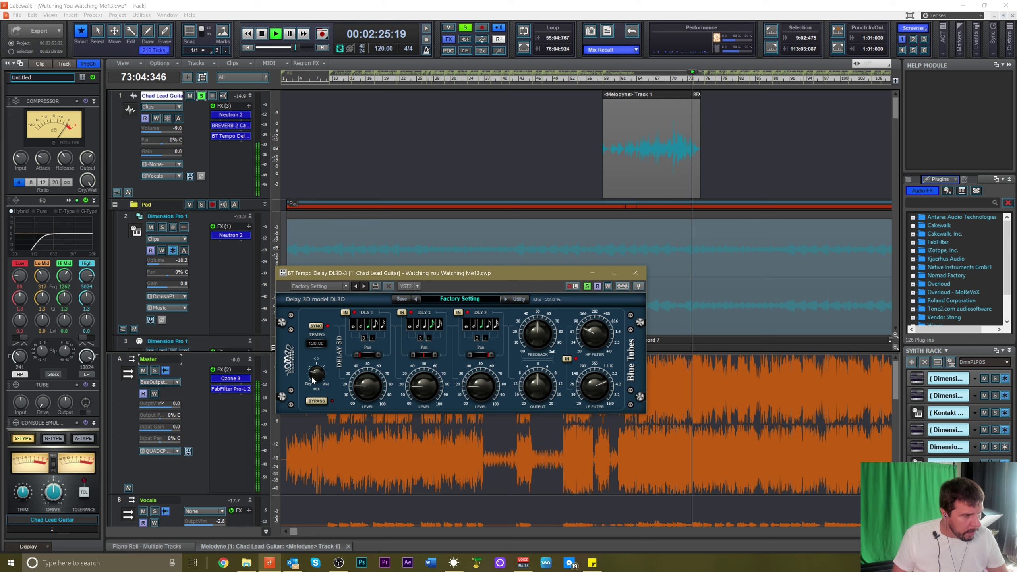
key("space")
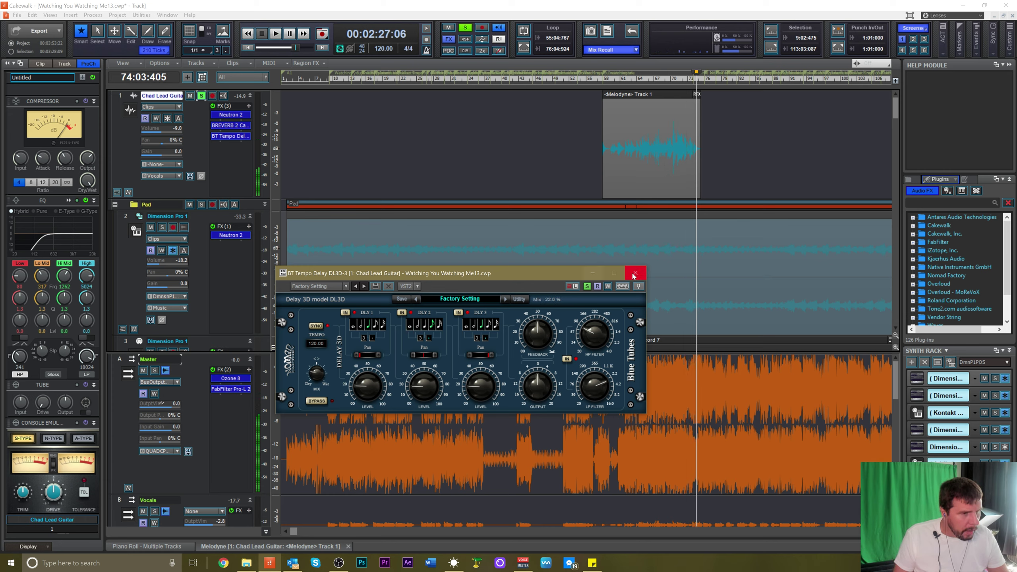
left_click(635, 274)
Play the full mix from about measure 55 with the lead guitar unsoloed and open its BREVERB 2 reverb
left_click(586, 80)
key("space")
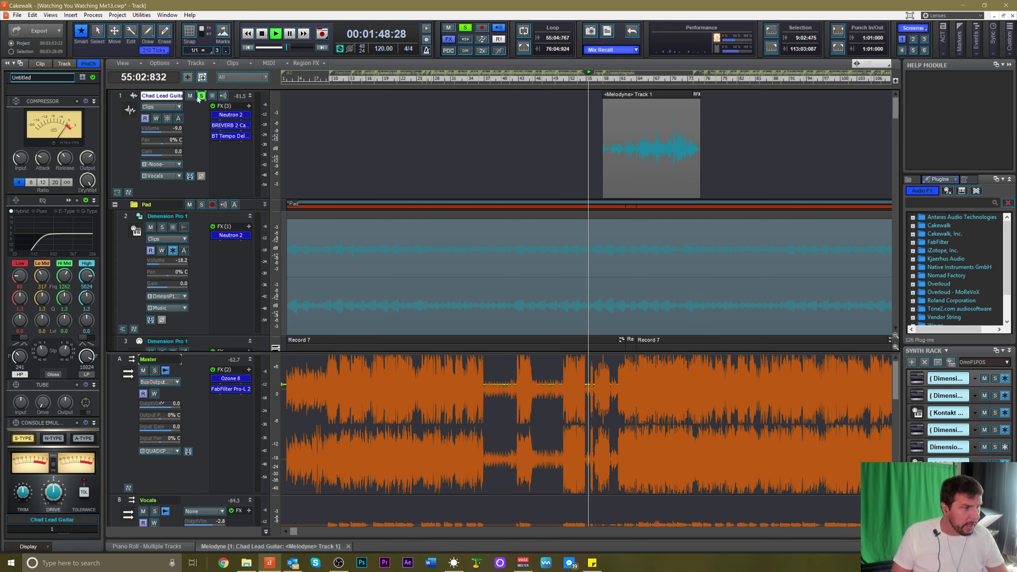
left_click(201, 95)
double_click(230, 125)
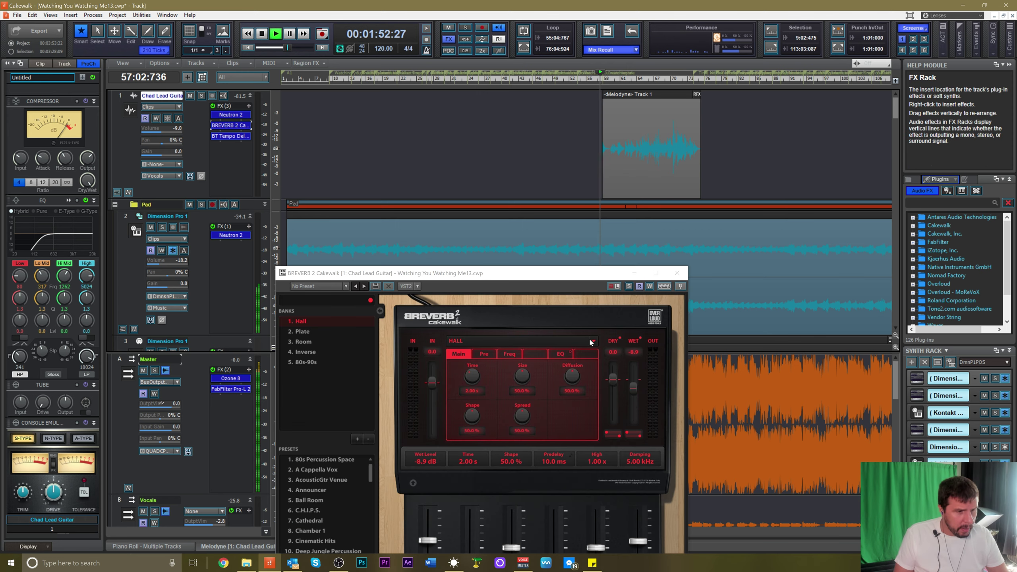
Close the BREVERB 2 reverb and raise the lead guitar track's volume to -6.0 dB during playback
left_click(677, 274)
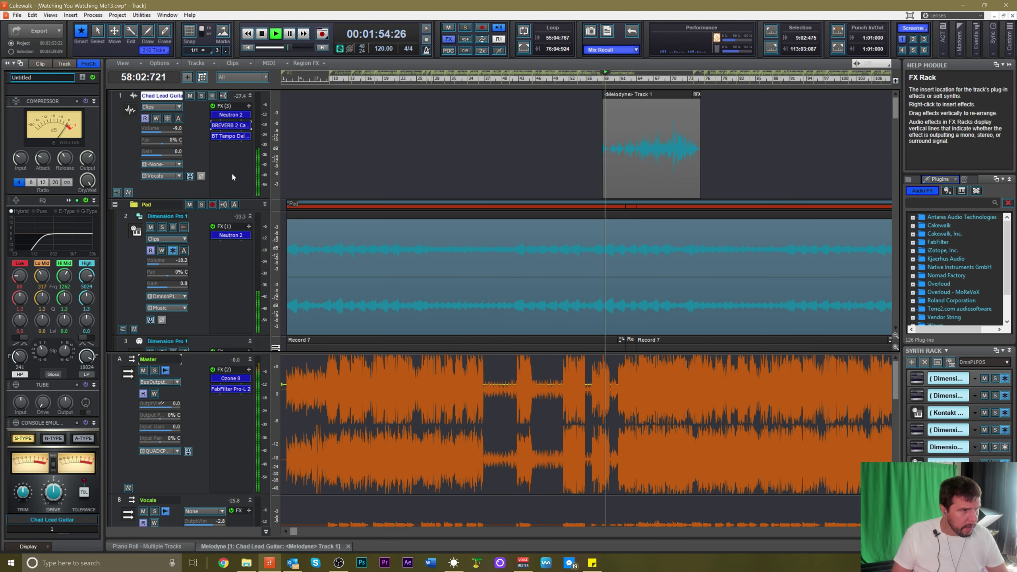
left_click_drag(156, 132, 166, 131)
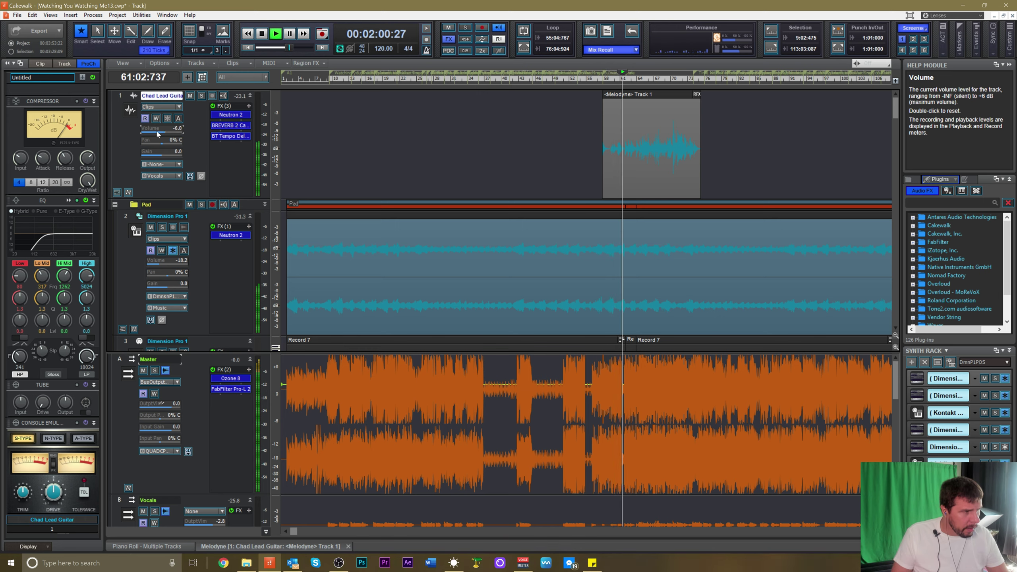
left_click(193, 141)
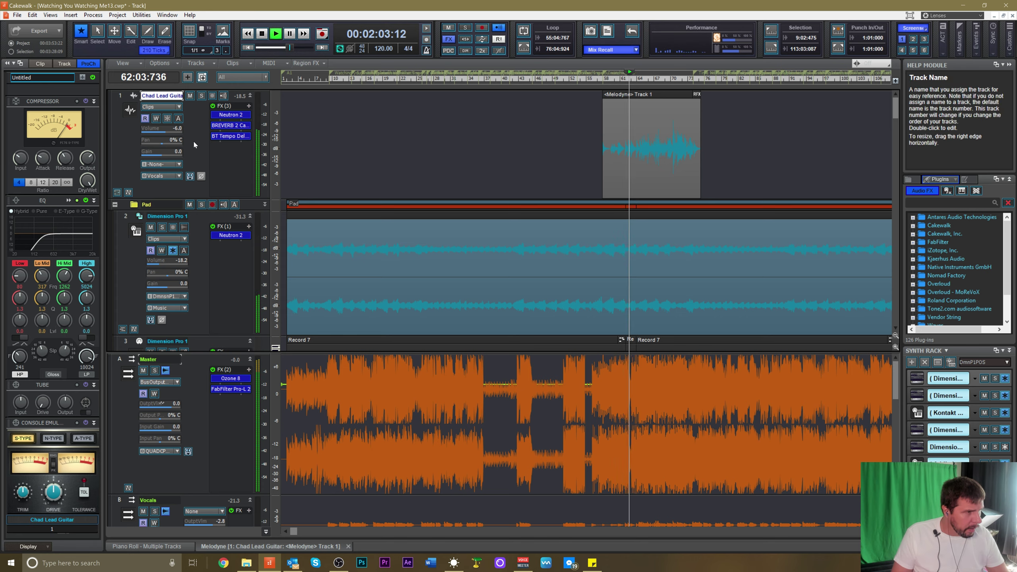
Set the high-pass frequency in the lead guitar's QuadCurve Equalizer to 180 Hz and close the equalizer
left_click(68, 201)
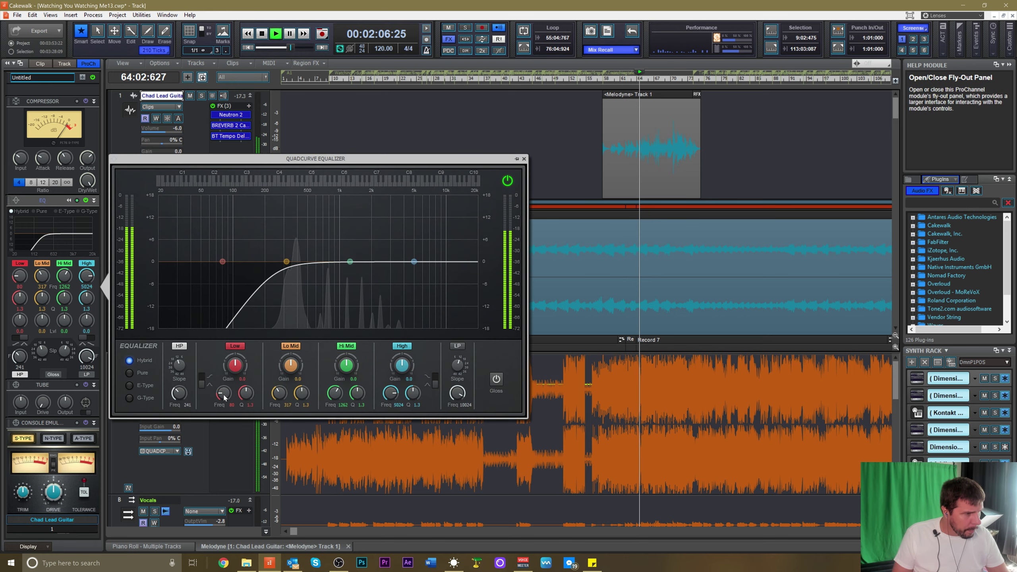
left_click_drag(179, 393, 179, 398)
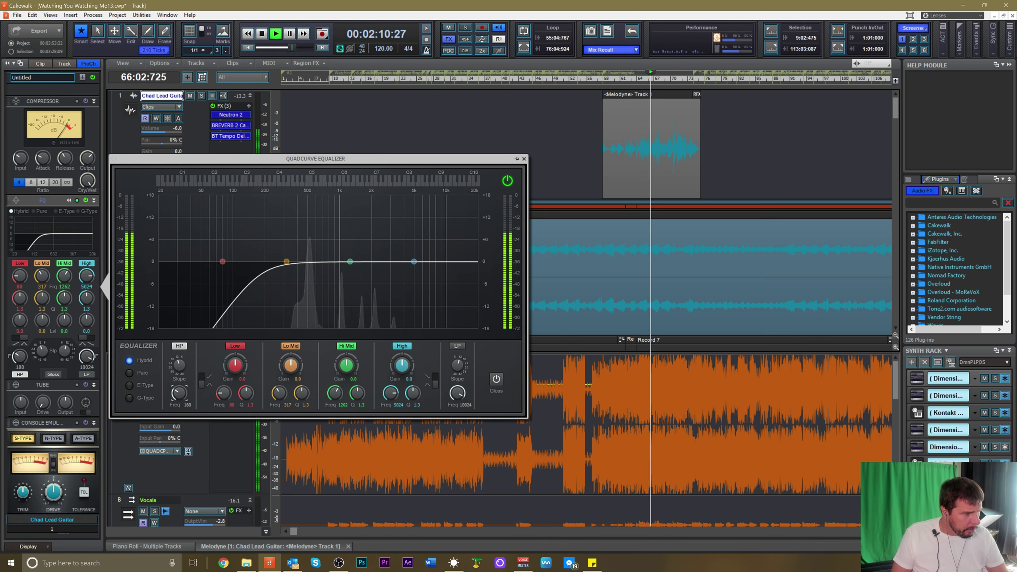
left_click(524, 159)
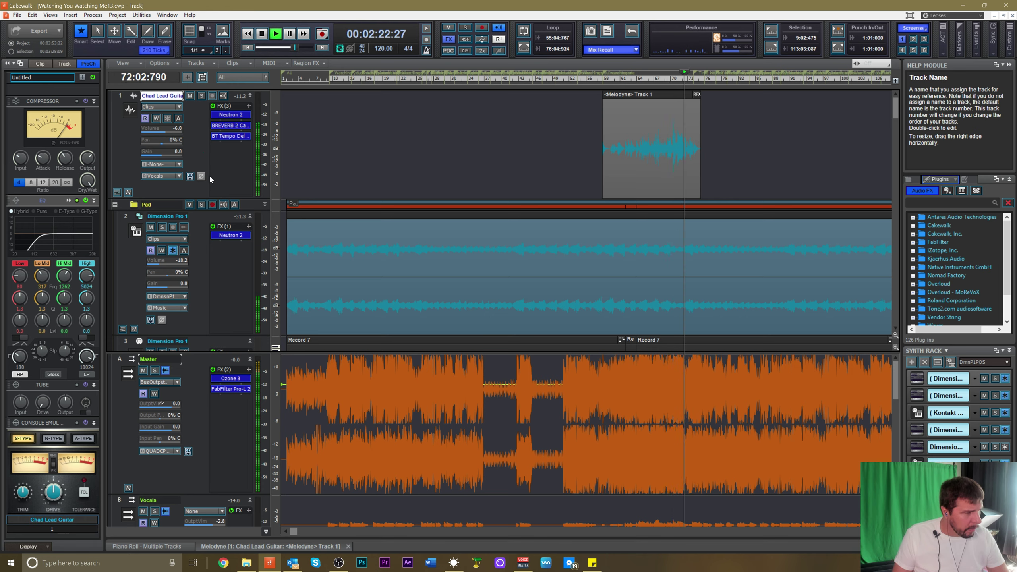
Resume playback of the full mix and examine the tracks from the pad down to the vocal tracks
scroll(195, 281, "down", 2)
scroll(200, 245, "down", 3)
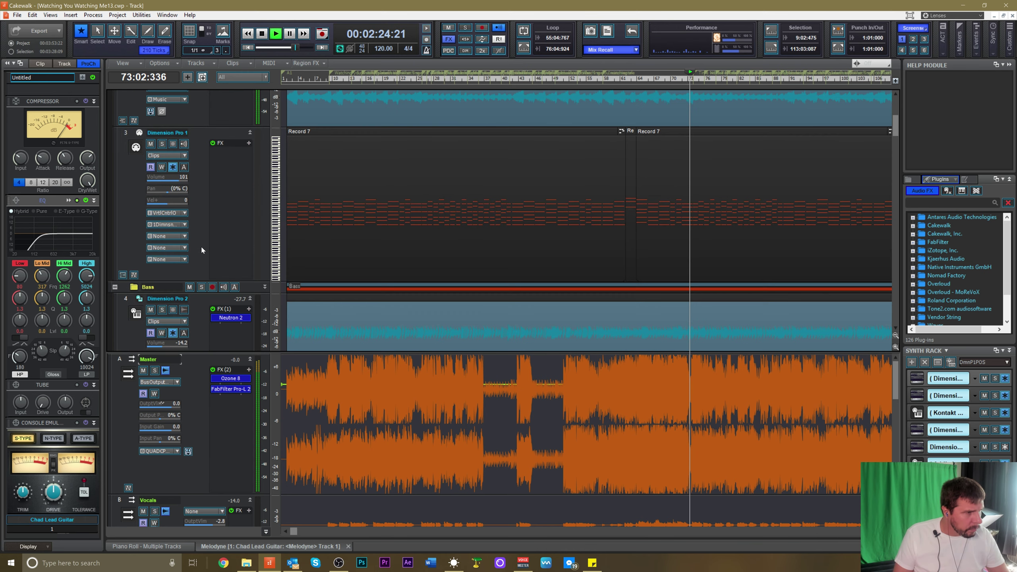
left_click(201, 199)
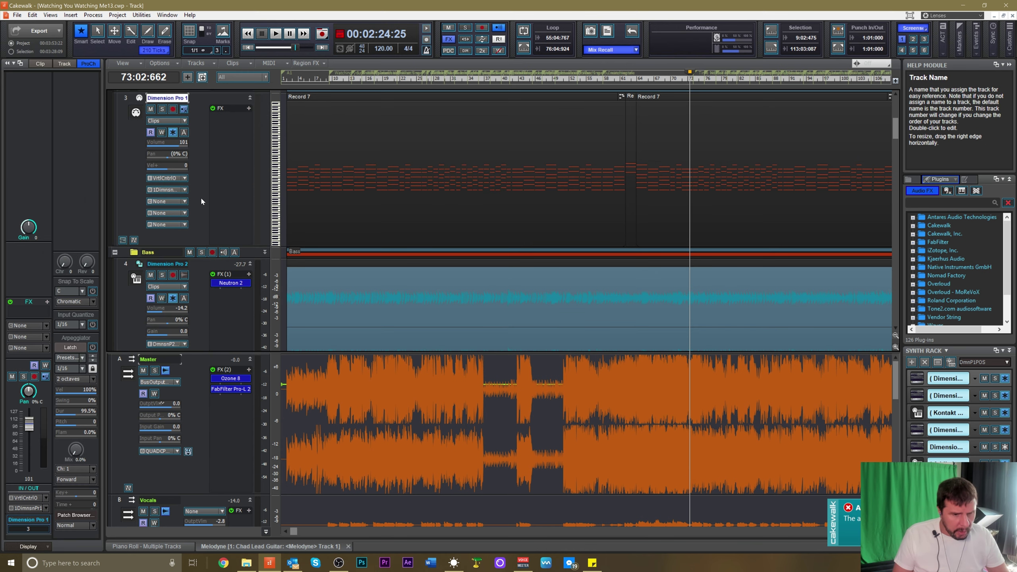
key("space")
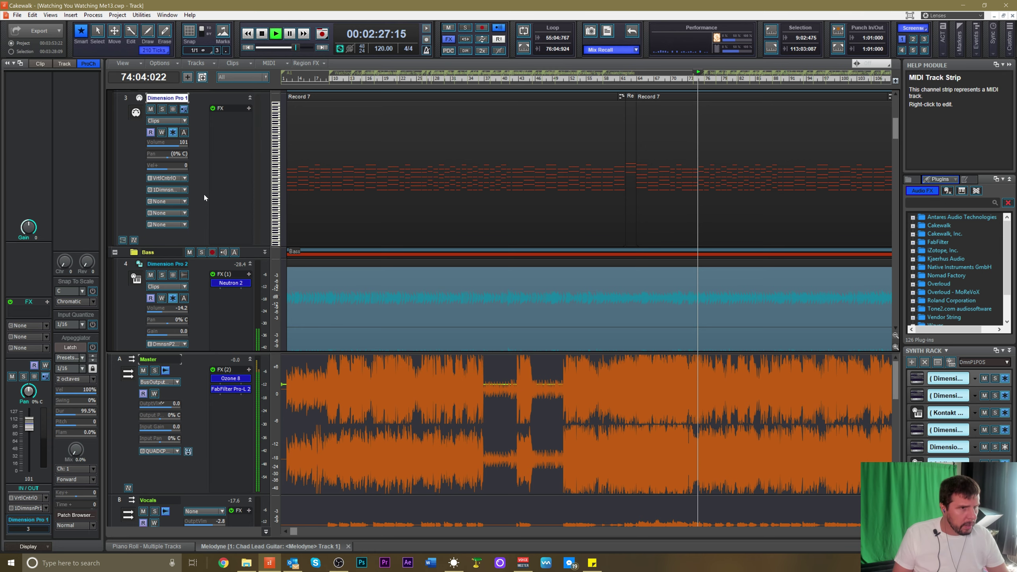
scroll(204, 197, "down", 2)
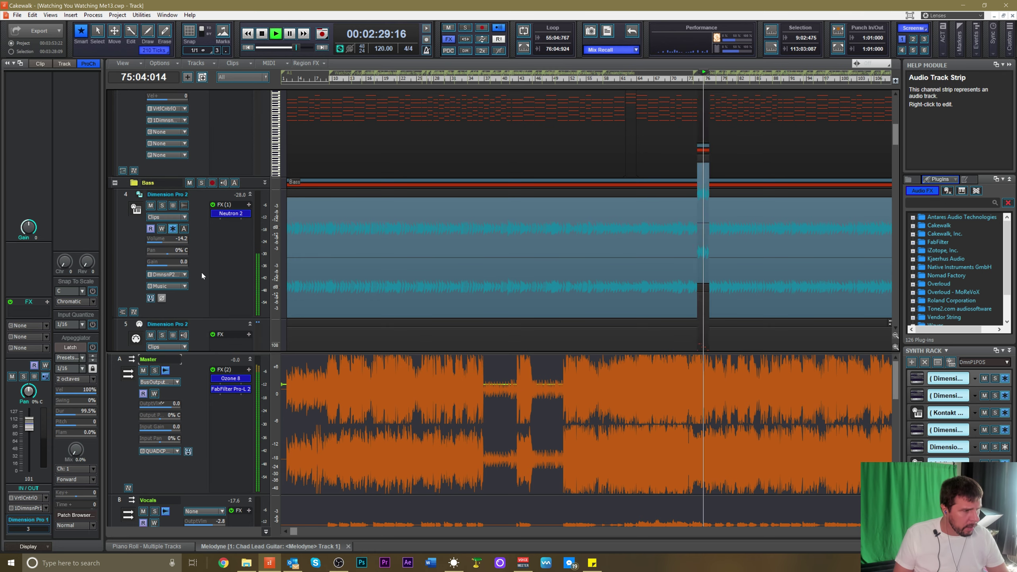
scroll(201, 272, "down", 3)
scroll(204, 281, "down", 4)
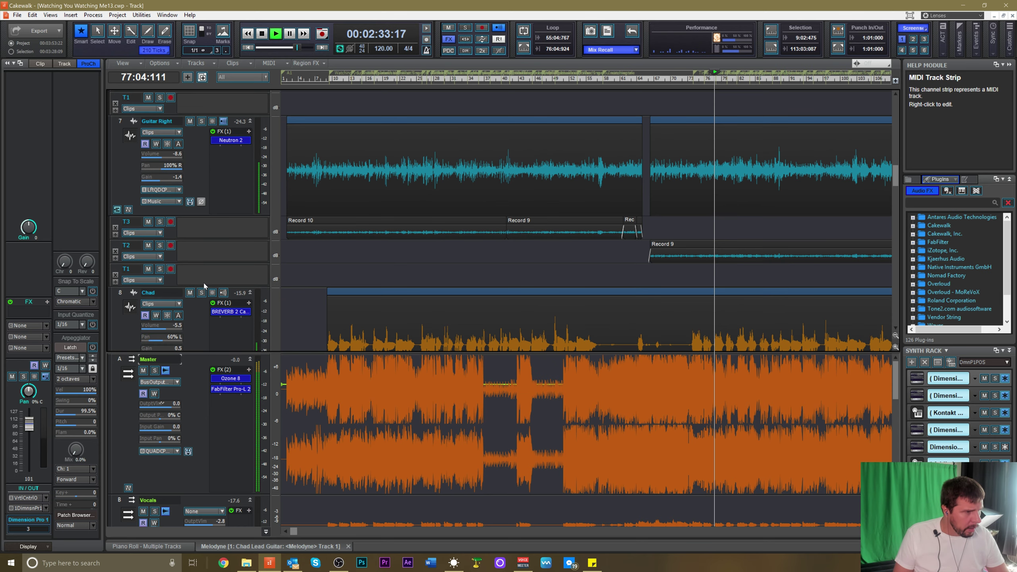
scroll(204, 281, "down", 4)
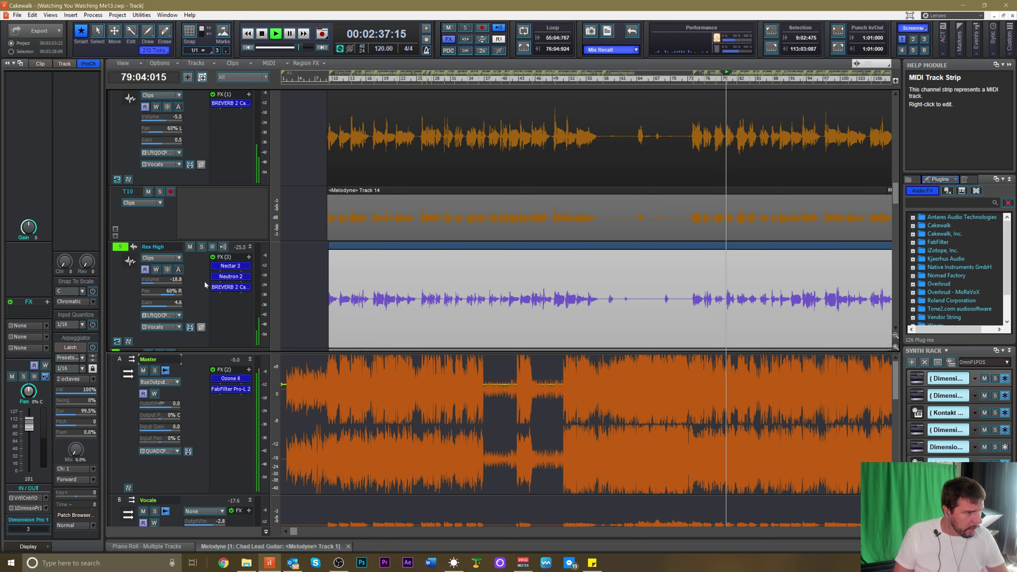
Stop playback and insert the Waves Vocal Rider Mono plug-in ahead of the reverb on vocal track 8
scroll(204, 279, "up", 2)
key("space")
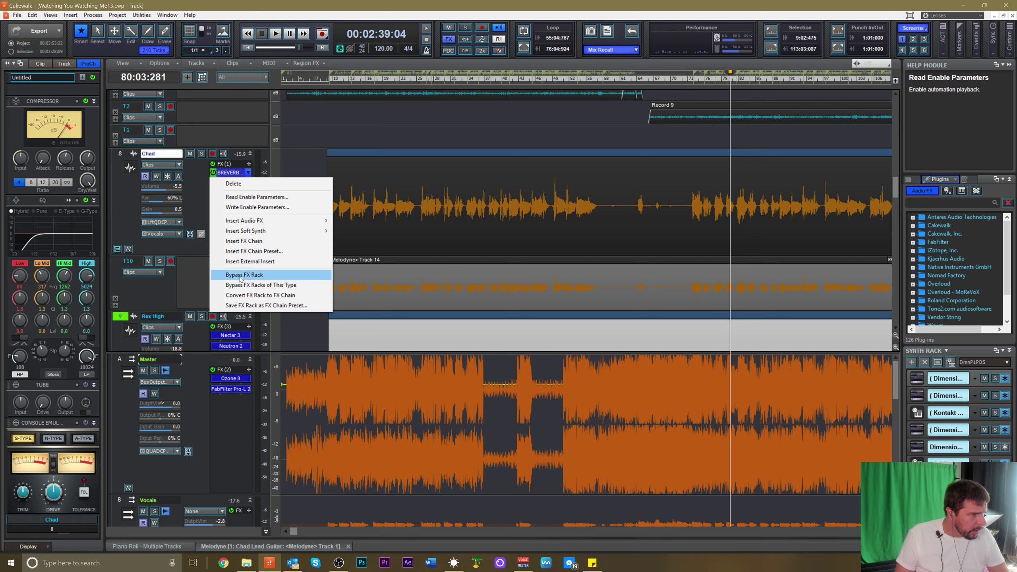
mouse_move(259, 220)
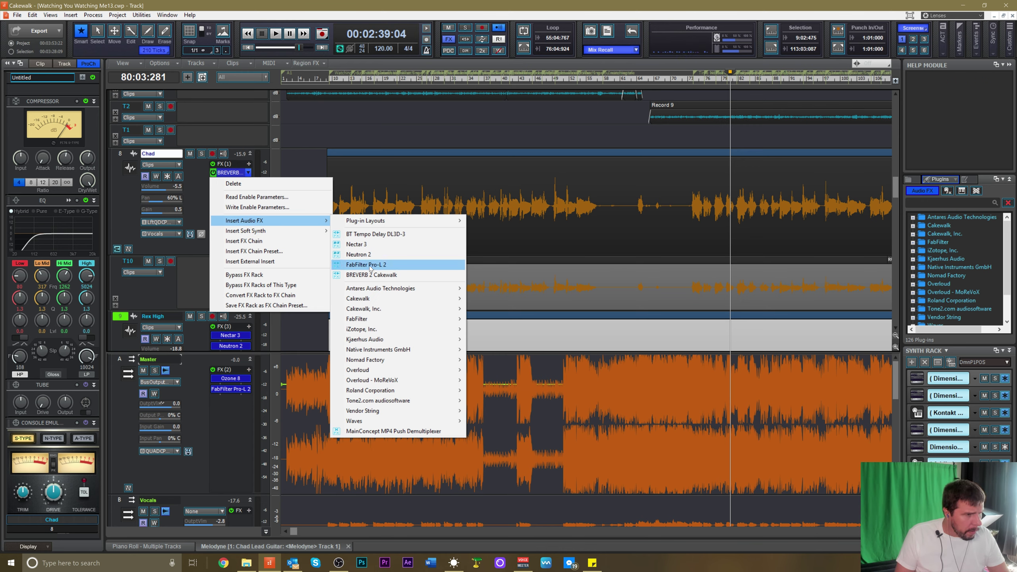
mouse_move(439, 420)
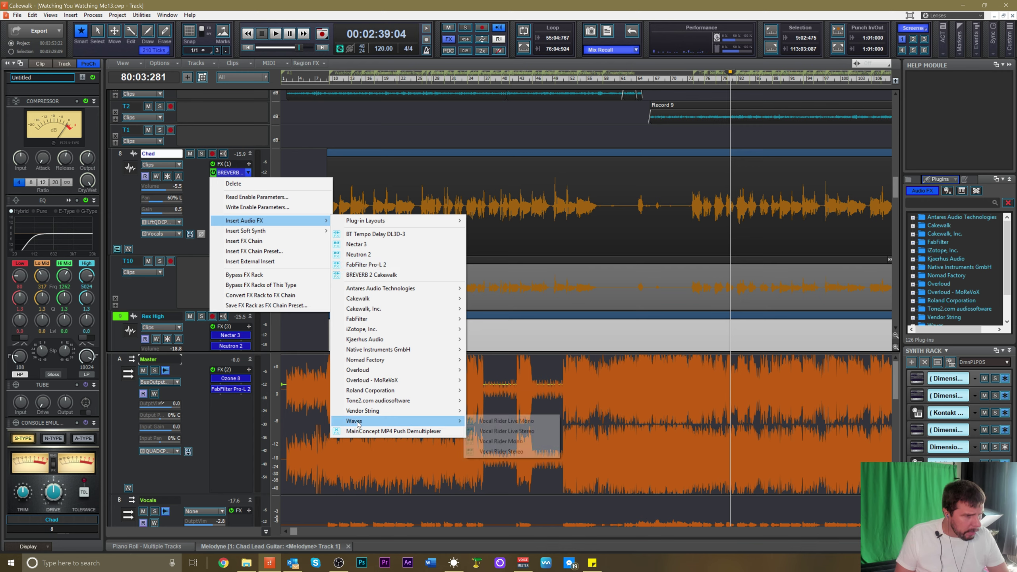
left_click(500, 442)
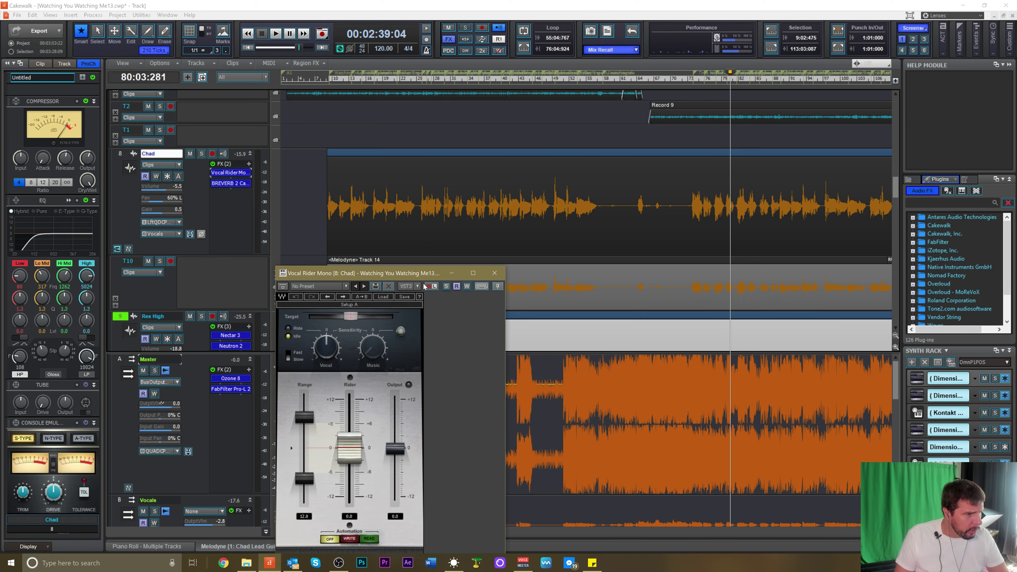
left_click_drag(402, 276, 589, 182)
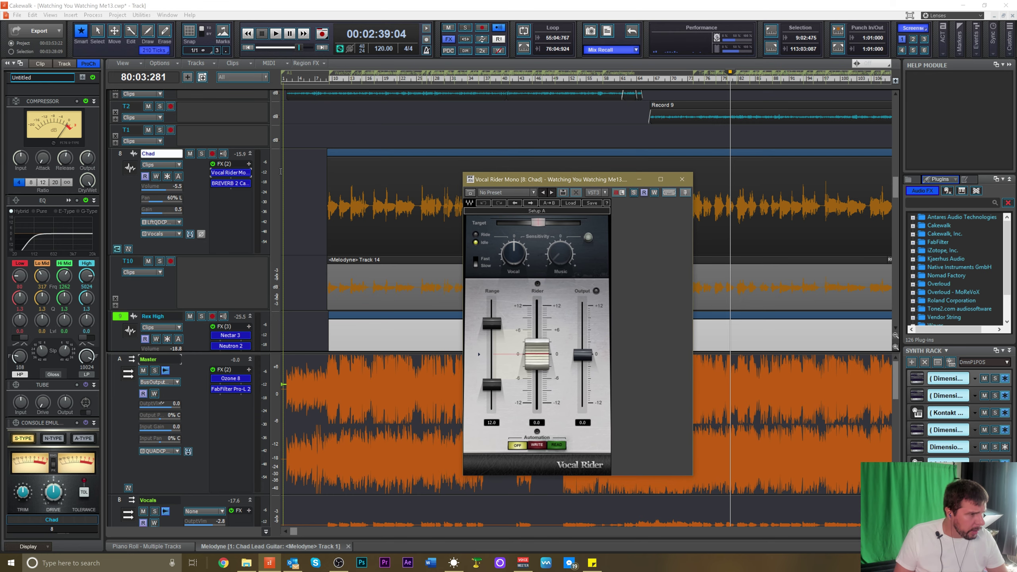
Copy the Vocal Rider Mono plug-in from vocal track 8 to the start of the high vocal's effects on track 9
left_click_drag(226, 171, 217, 310)
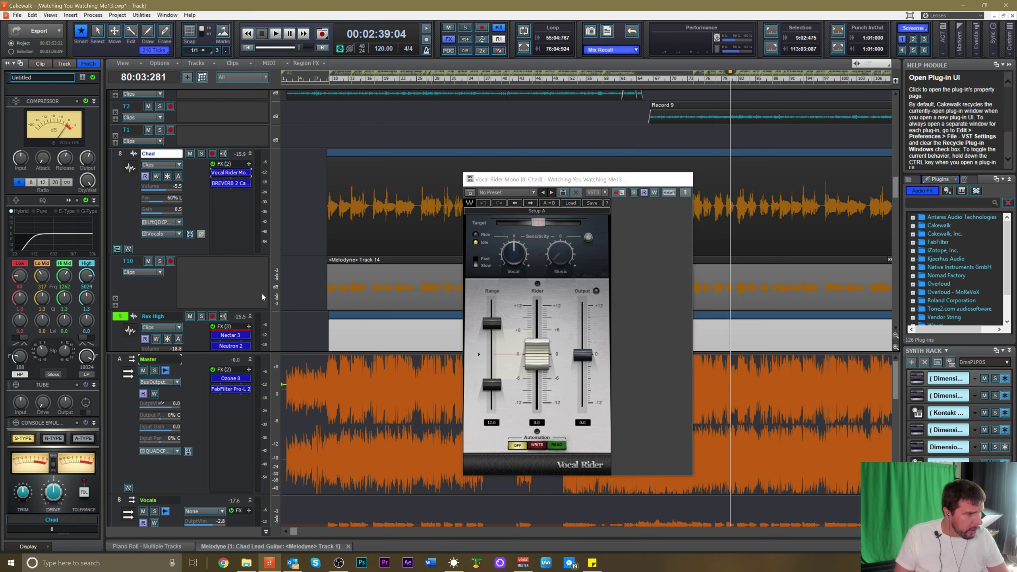
left_click_drag(262, 296, 230, 333)
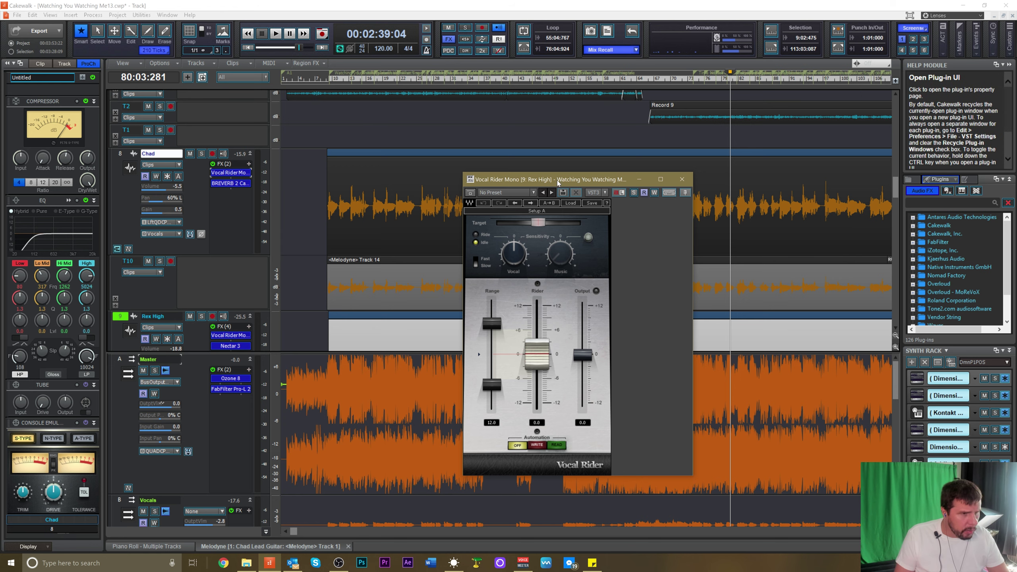
left_click_drag(557, 179, 439, 175)
Play the mix, lower the volume of vocal track 8 to -11.7 dB and close the Vocal Rider
left_click(196, 199)
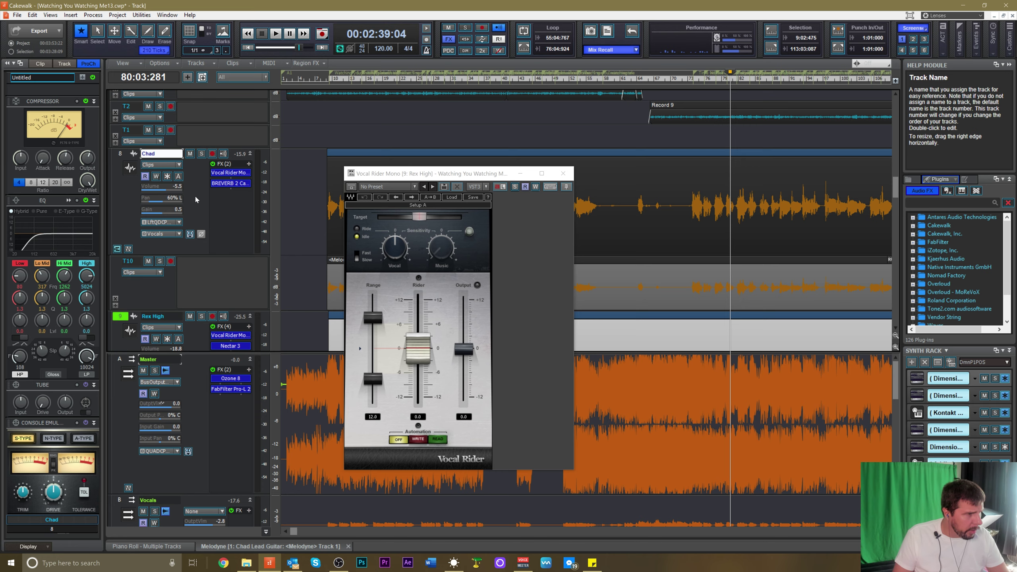
key("space")
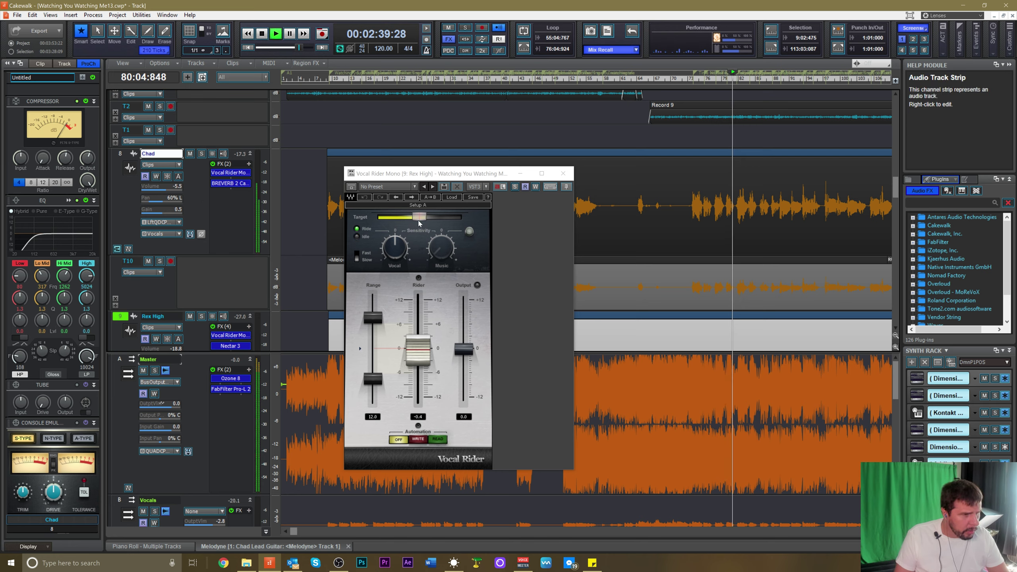
mouse_move(419, 221)
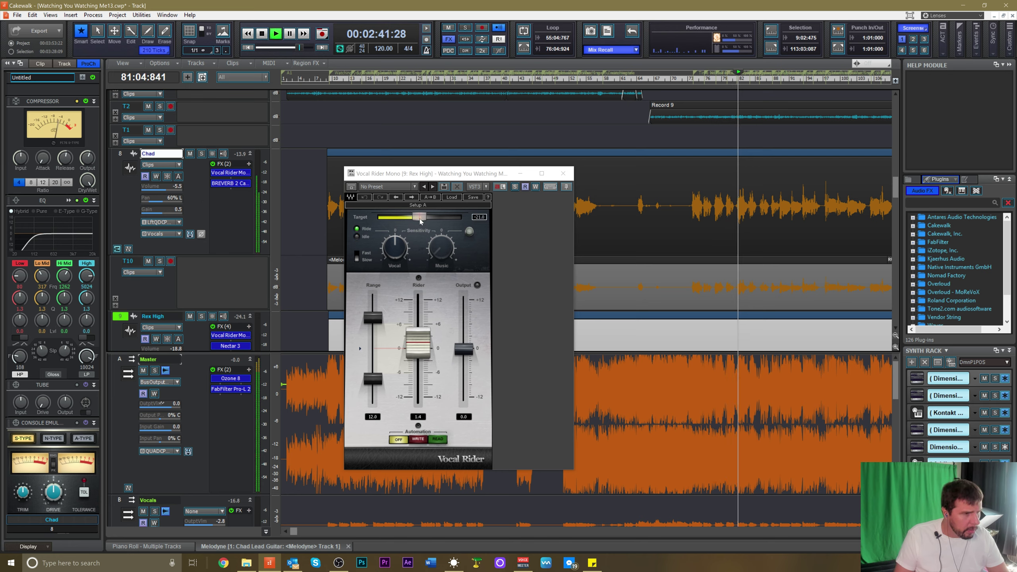
left_click(419, 222)
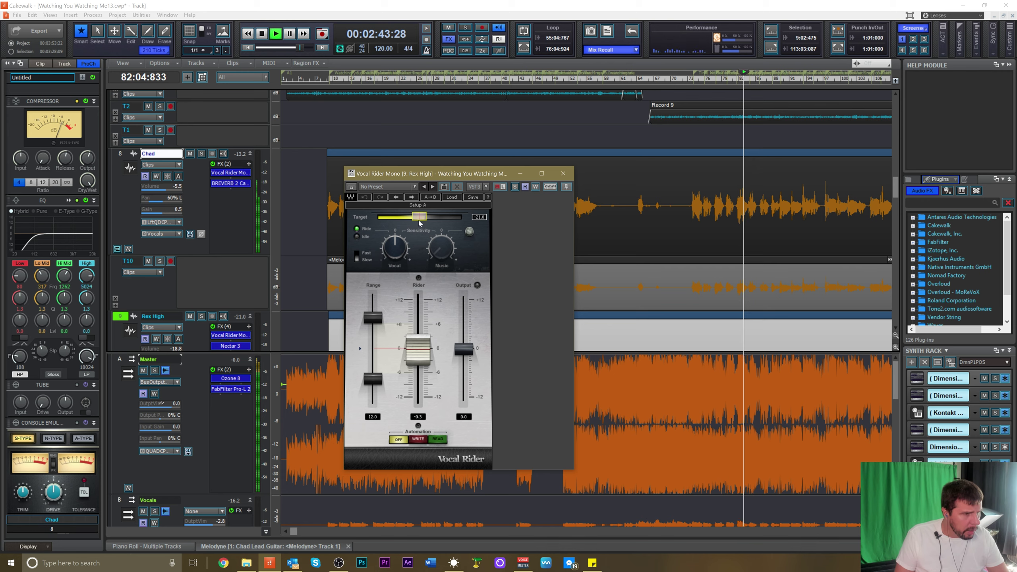
left_click_drag(176, 186, 168, 187)
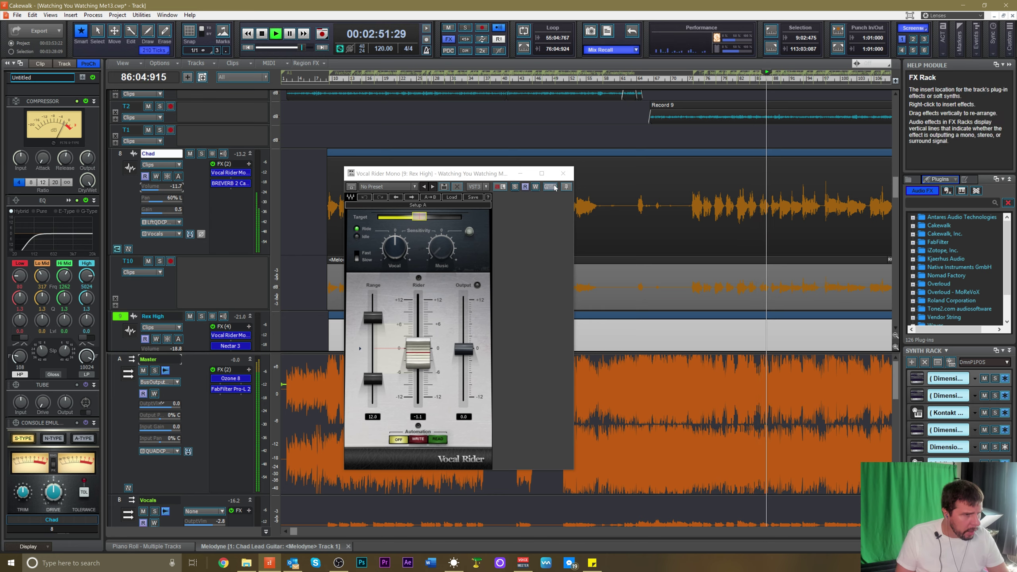
left_click(563, 174)
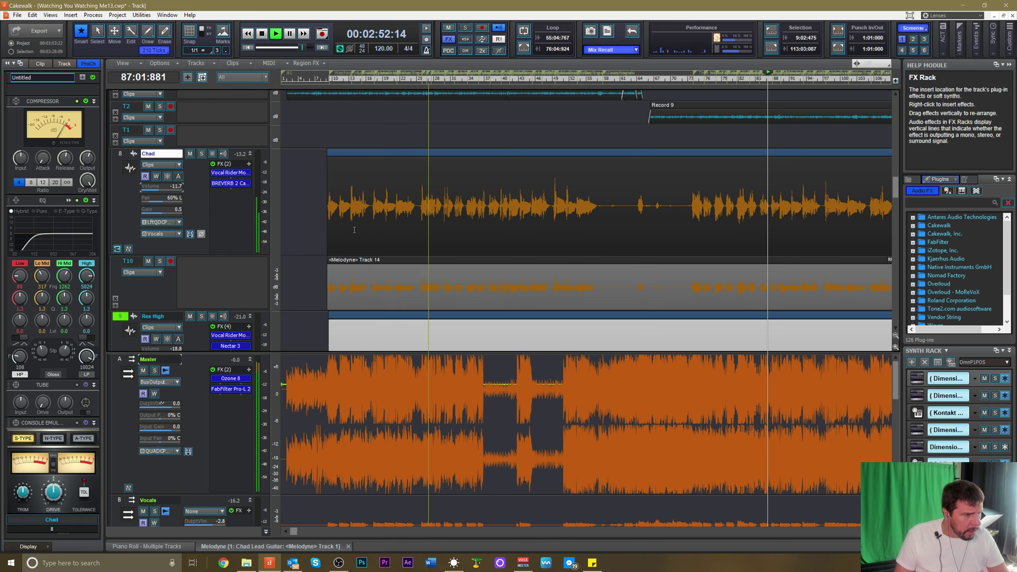
Open the high vocal's Vocal Rider on track 9, lower its target level and widen its range to 20.6 during playback
double_click(226, 336)
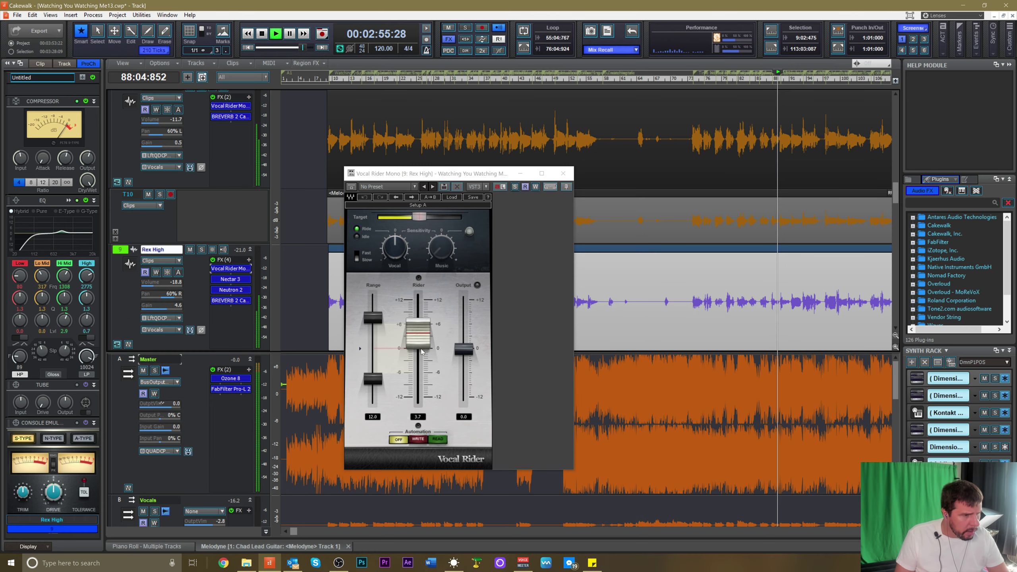
left_click_drag(419, 218, 412, 218)
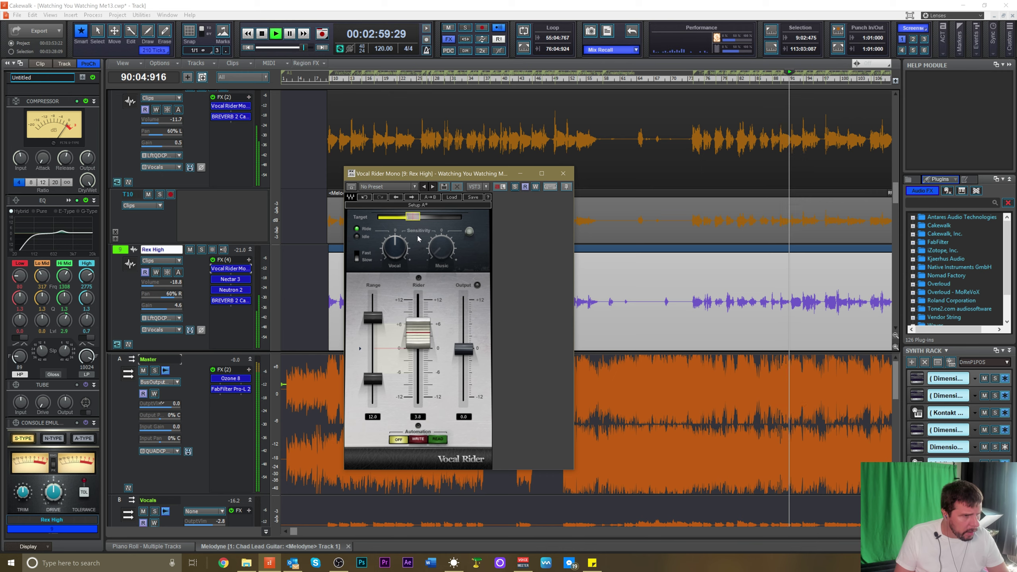
left_click_drag(413, 217, 408, 217)
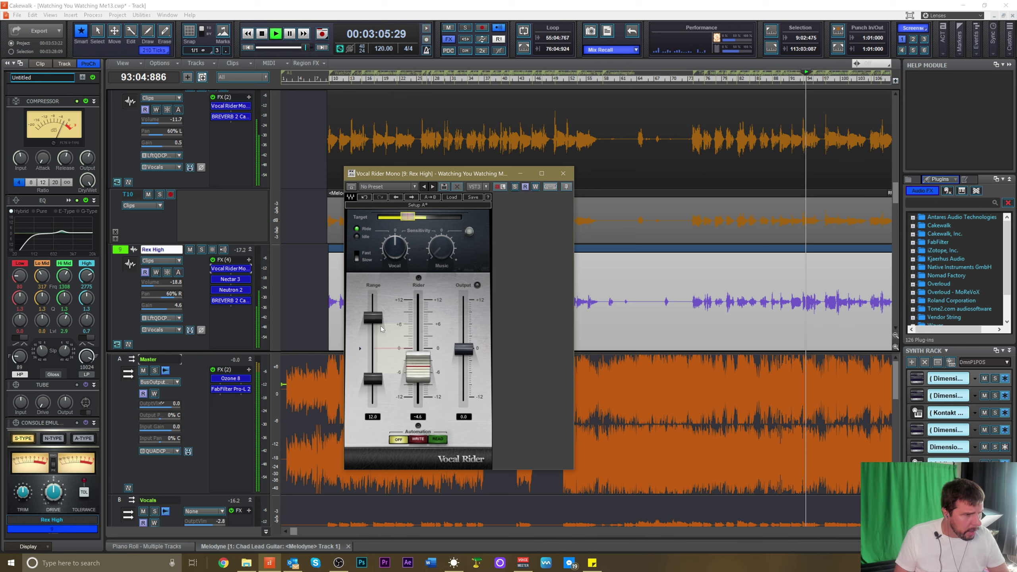
left_click_drag(373, 379, 369, 397)
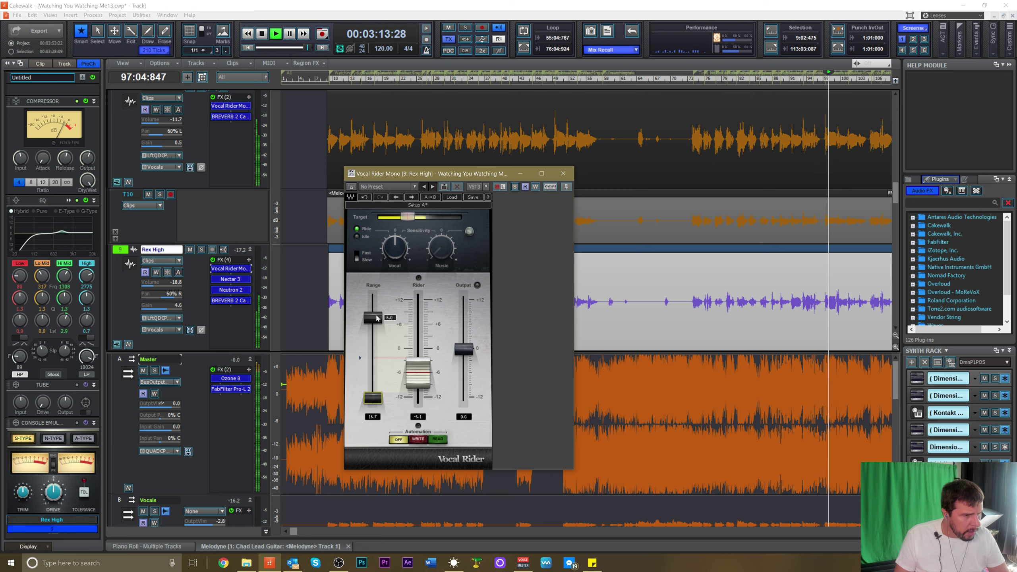
left_click_drag(376, 318, 376, 301)
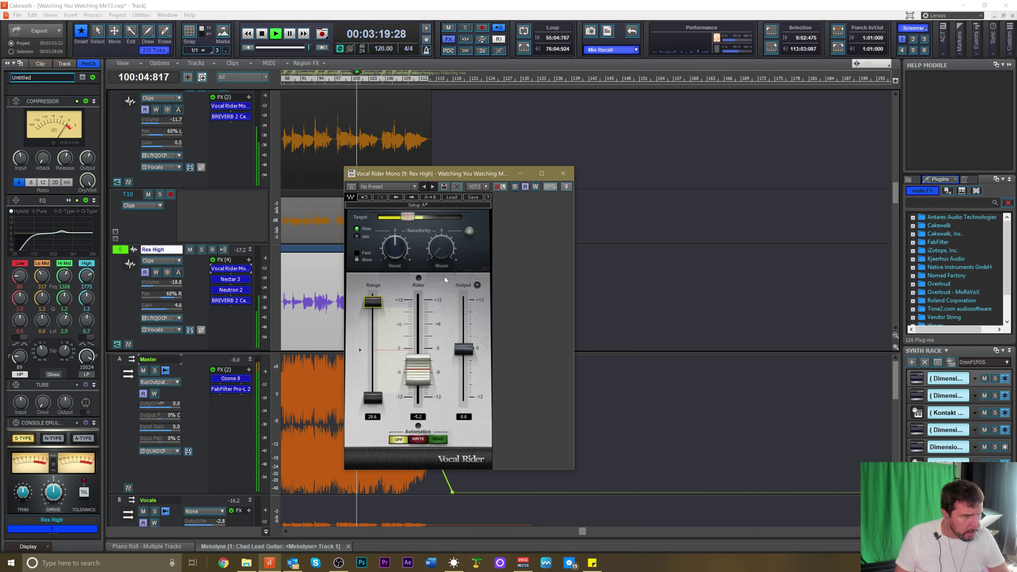
Close the Vocal Rider, raise the high vocal track's volume to -16.0 dB and stop playback
left_click(563, 173)
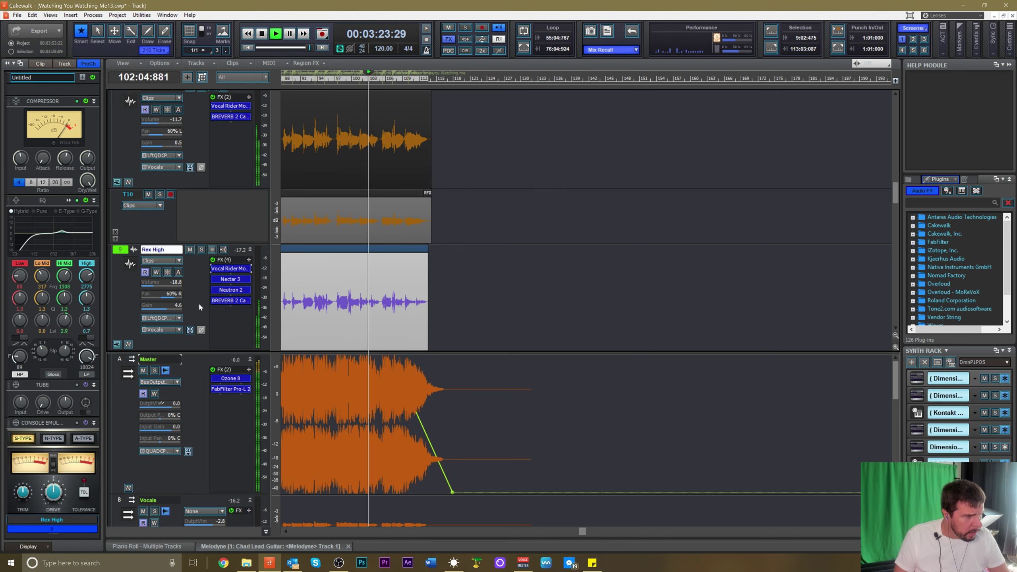
left_click_drag(161, 283, 163, 283)
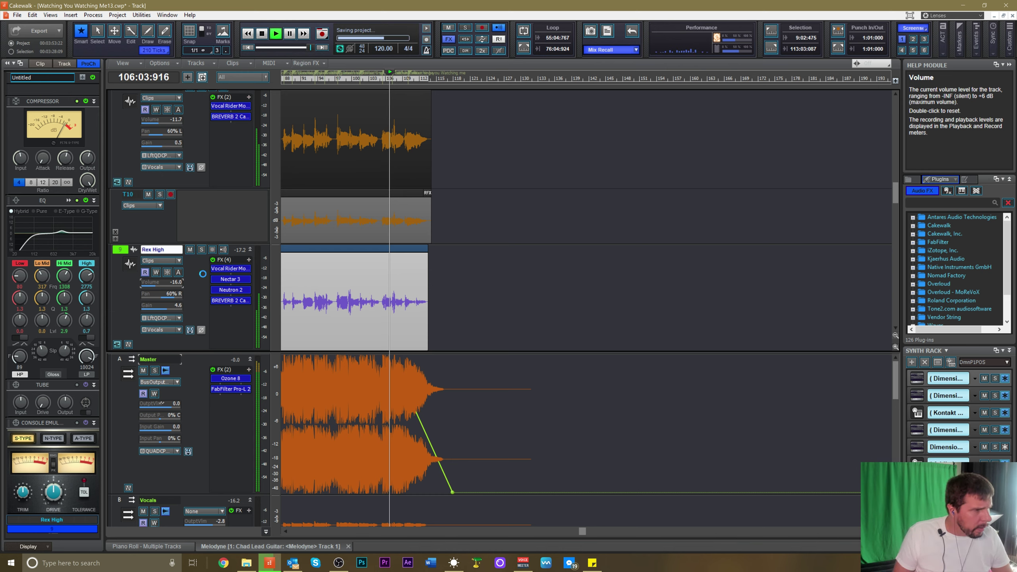
key("space")
Reopen the high vocal's Vocal Rider to examine its target and range settings, and close it
left_click(224, 270)
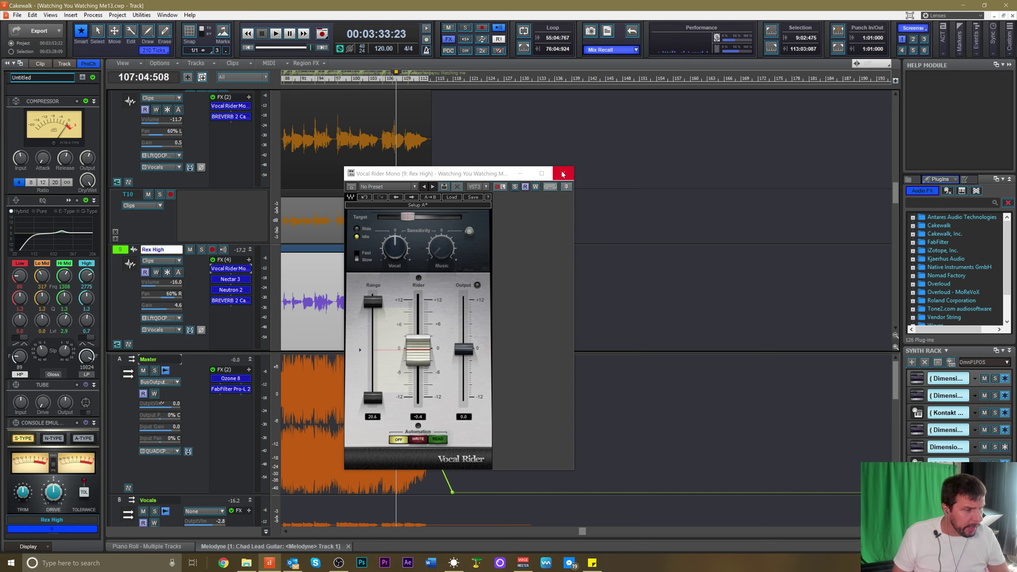
left_click_drag(466, 173, 609, 175)
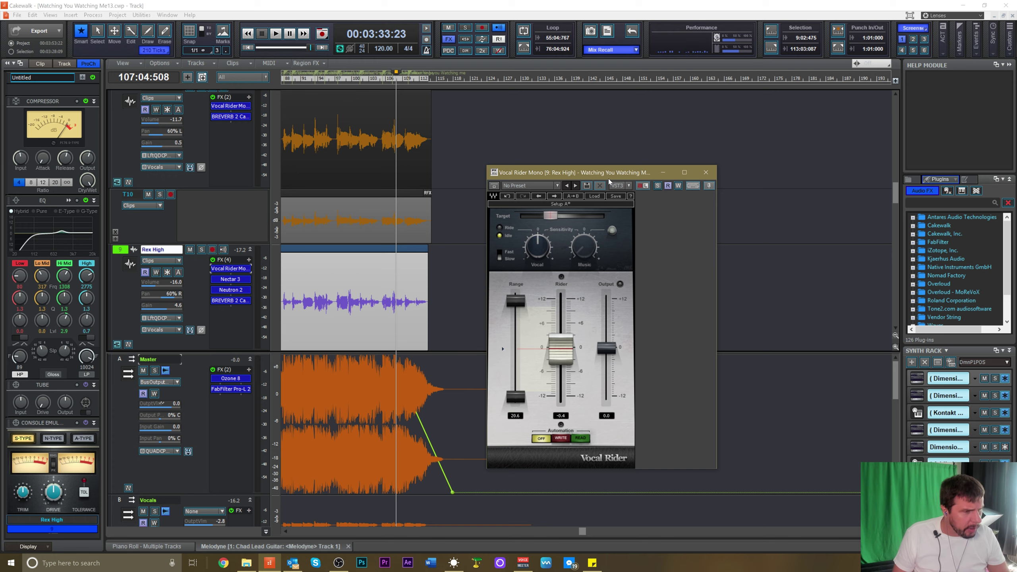
left_click(713, 177)
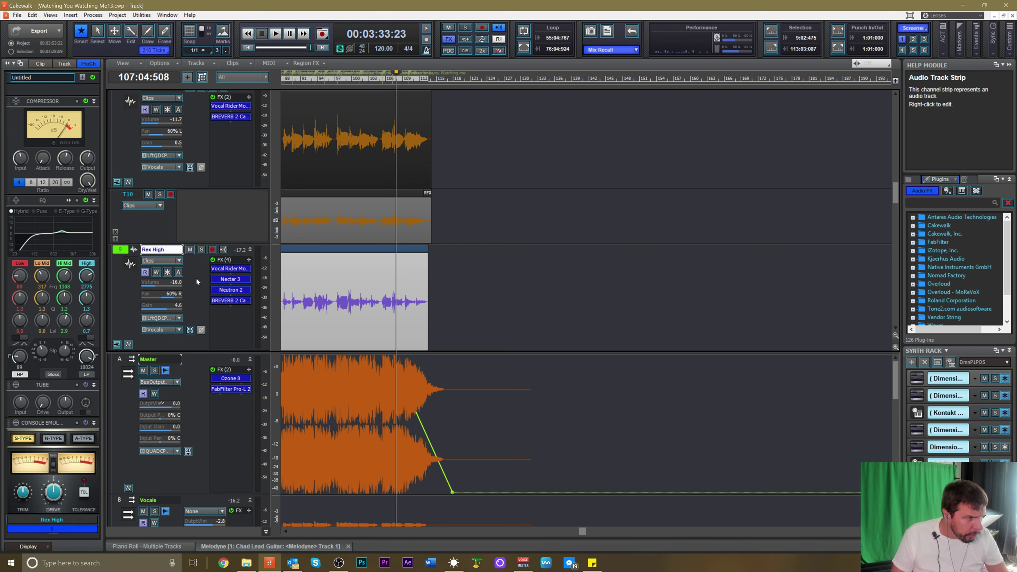
Listen to the end of the song, return to the beginning and play the opening
key("space")
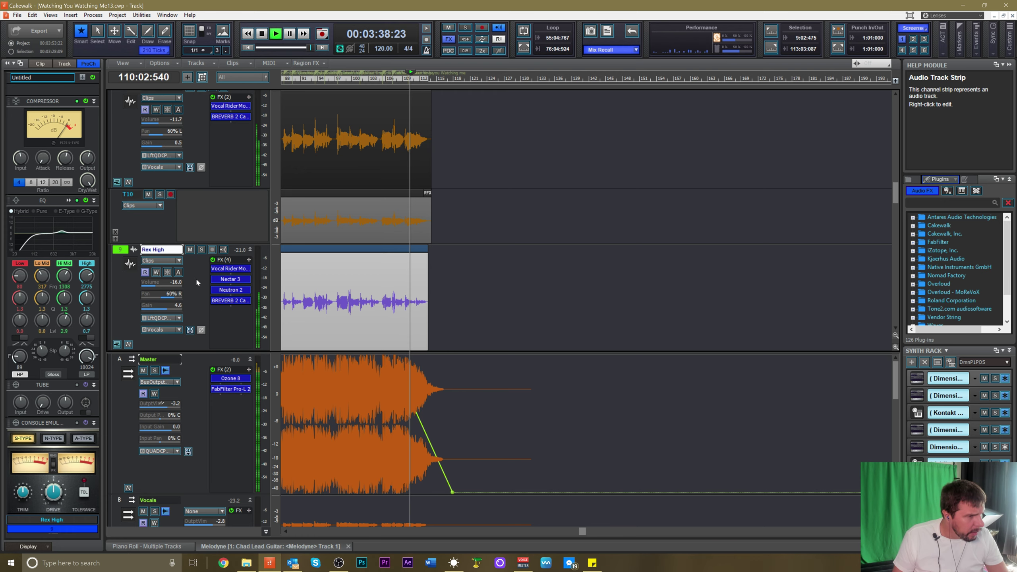
key("space")
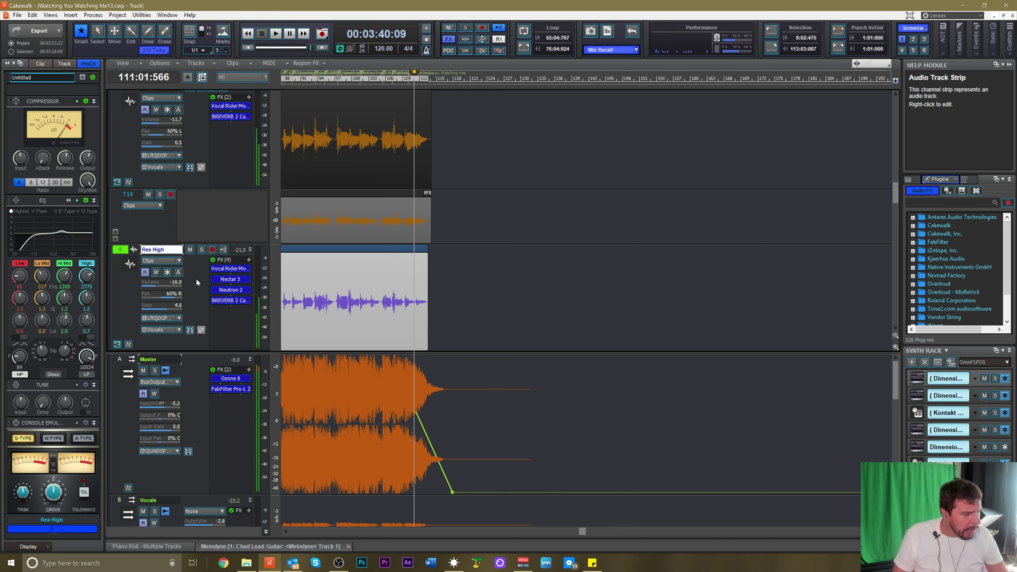
key("w")
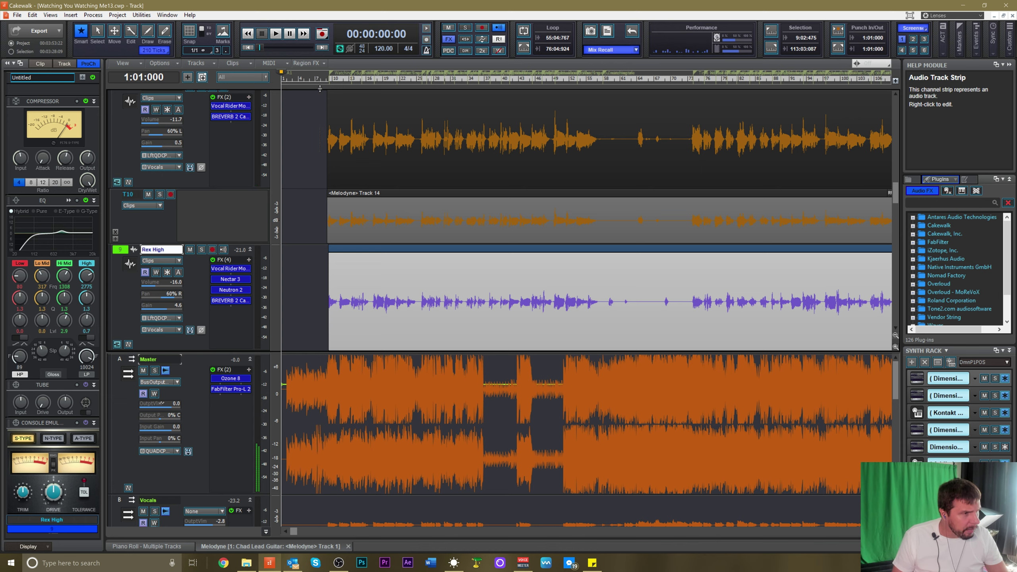
left_click(317, 79)
key("space")
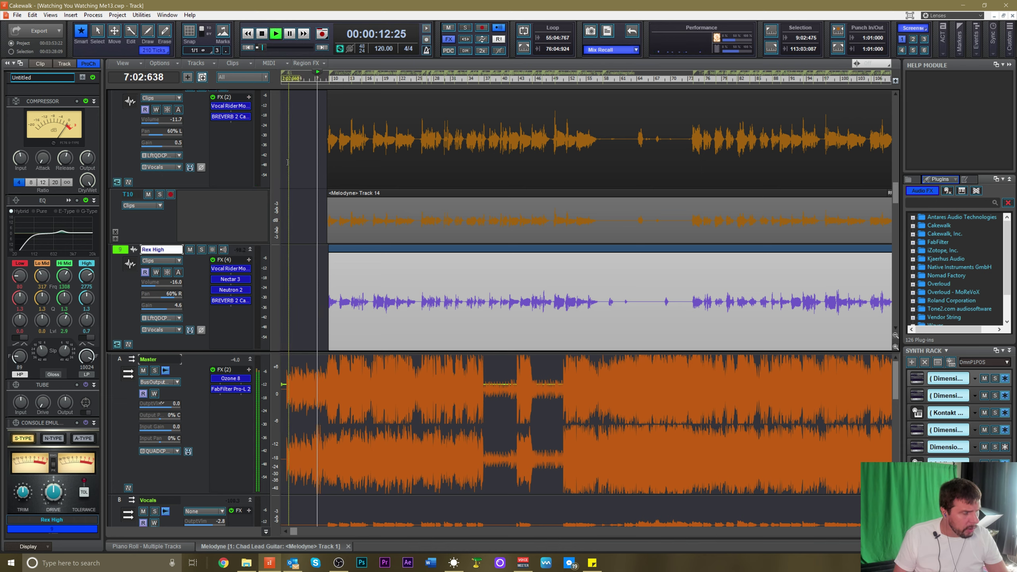
key("space")
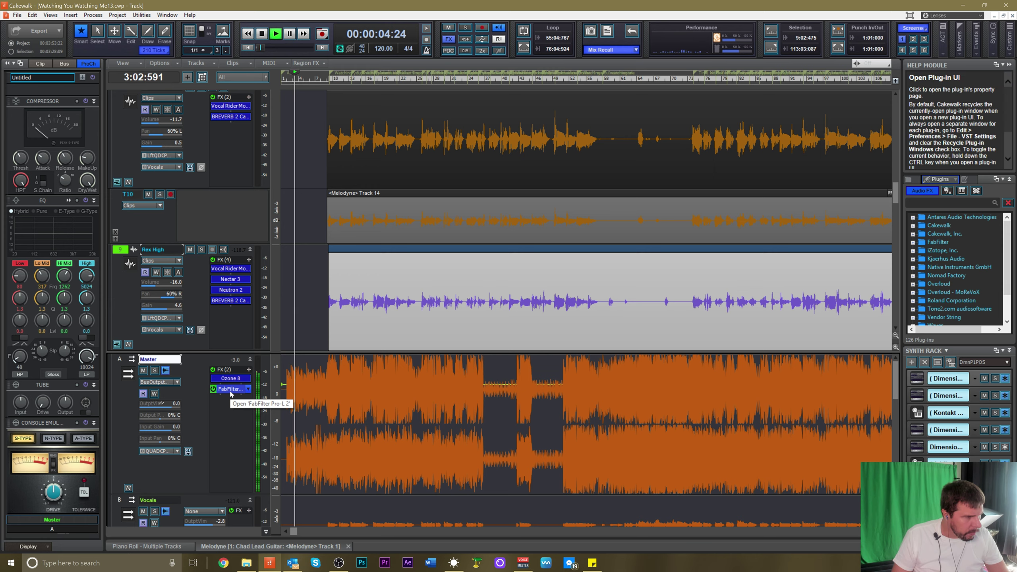
Solo the Guitar Left and Guitar Right tracks during playback to compare their levels
scroll(234, 315, "down", 3)
scroll(234, 313, "up", 3)
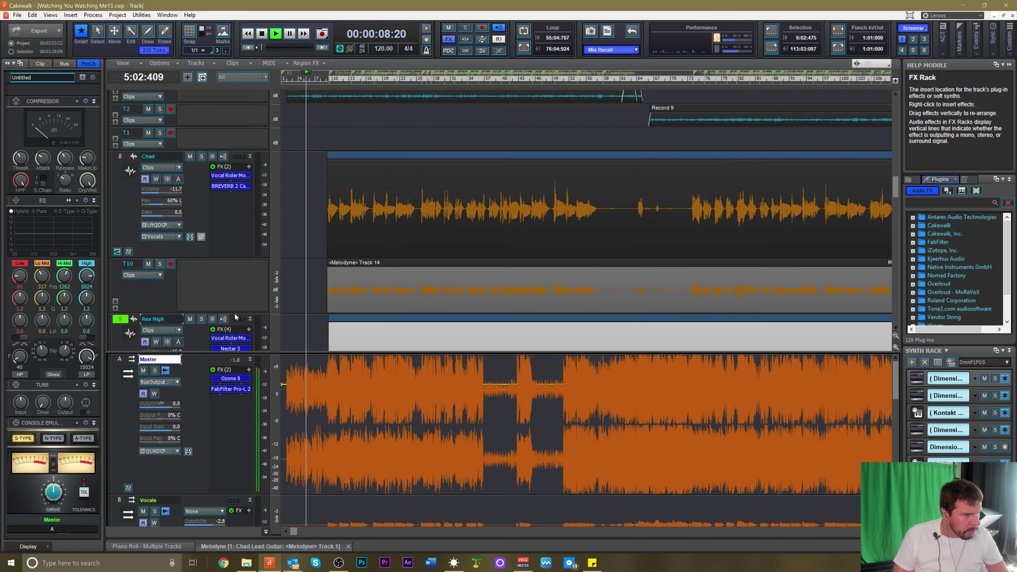
scroll(233, 312, "up", 5)
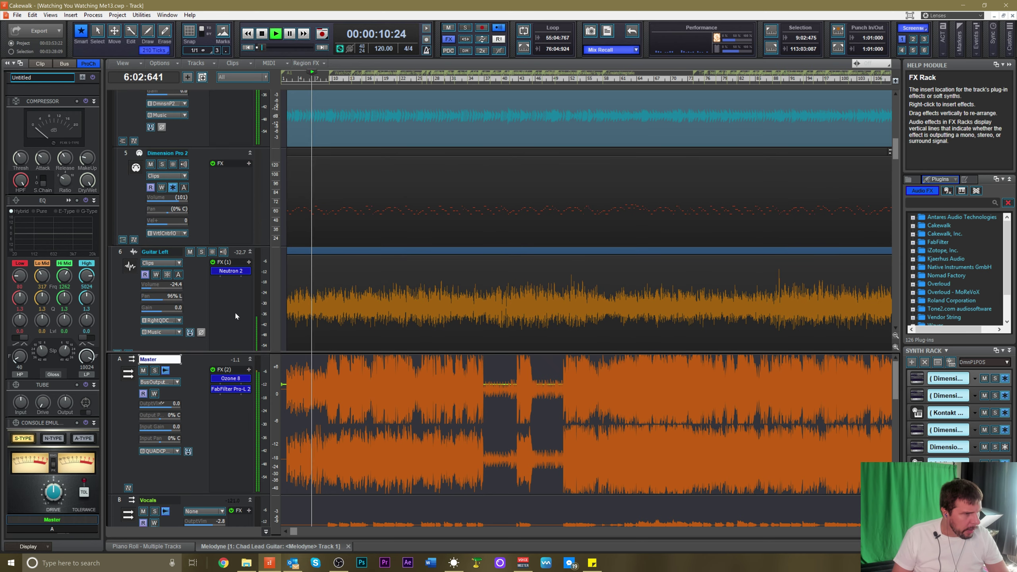
scroll(234, 310, "down", 2)
scroll(235, 308, "up", 1)
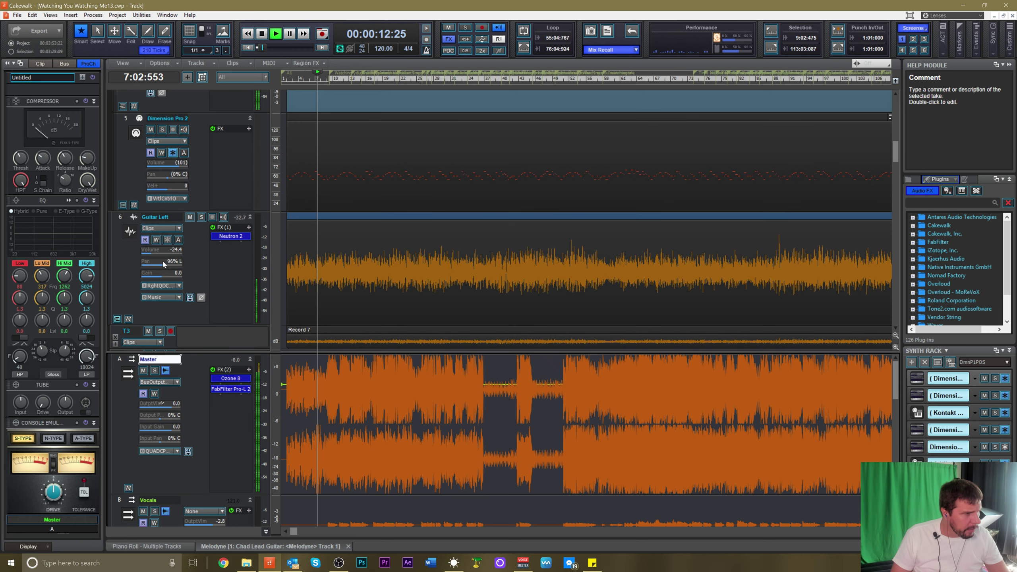
left_click(201, 217)
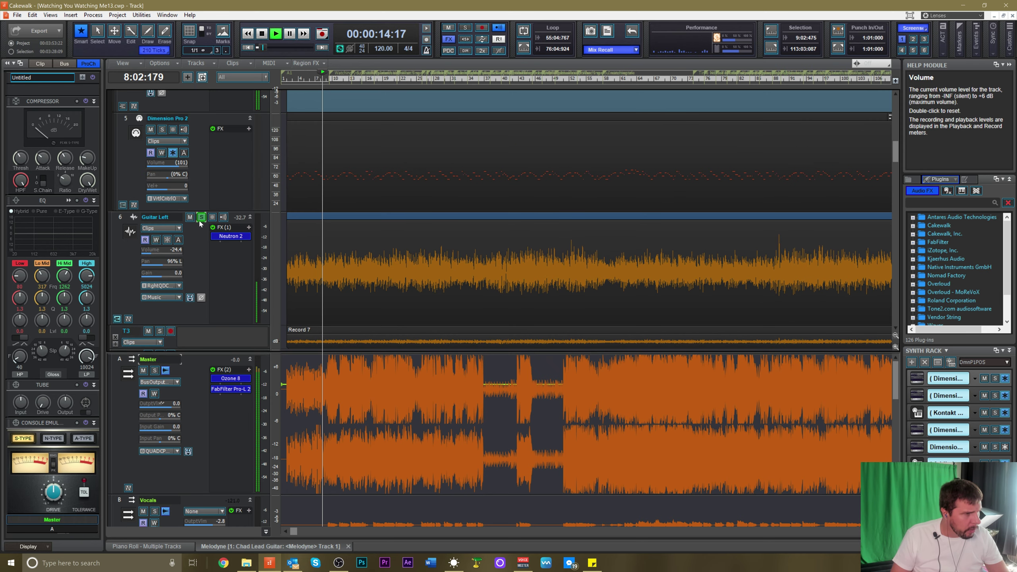
scroll(195, 276, "up", 4)
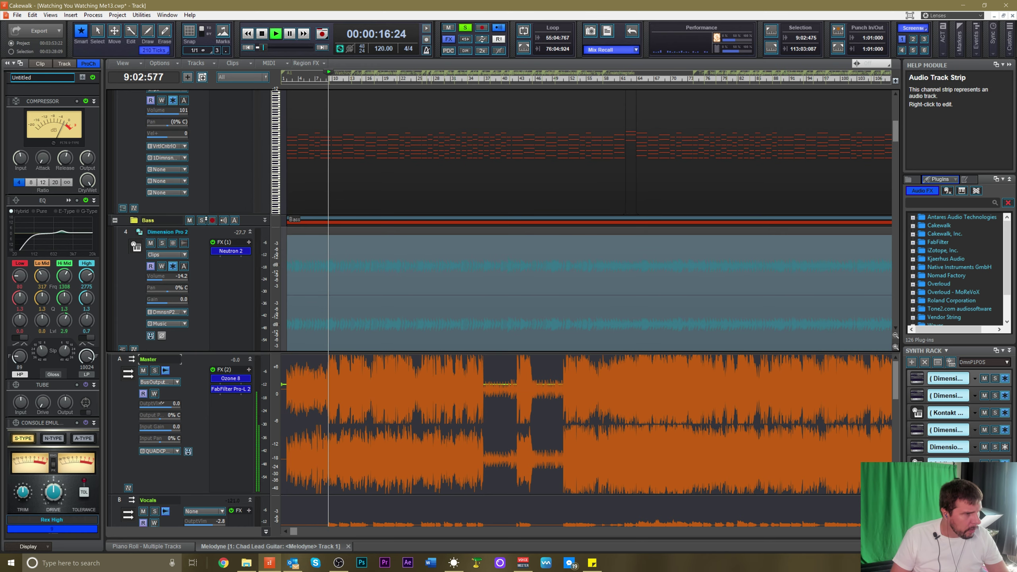
scroll(200, 278, "down", 6)
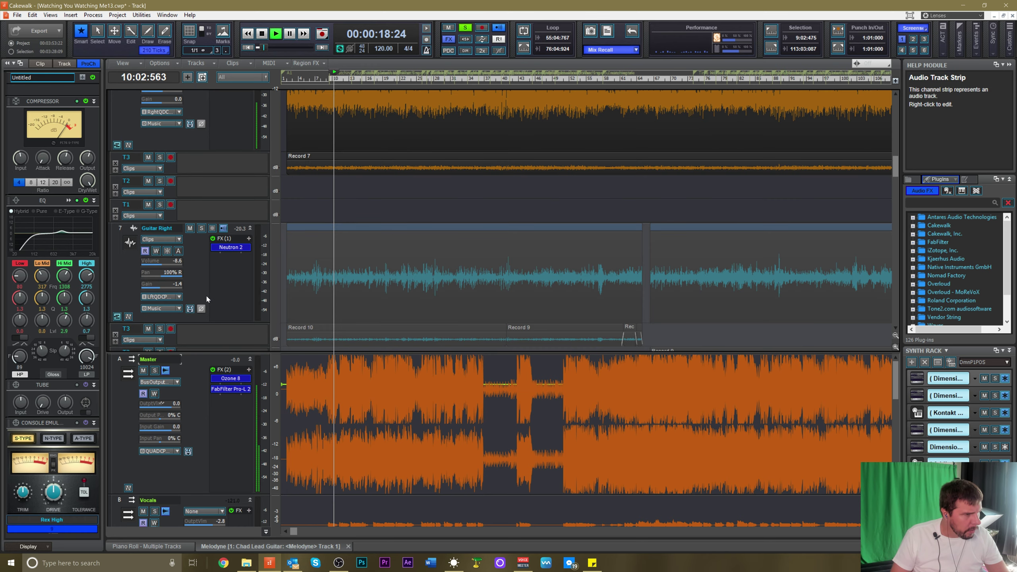
left_click(201, 228)
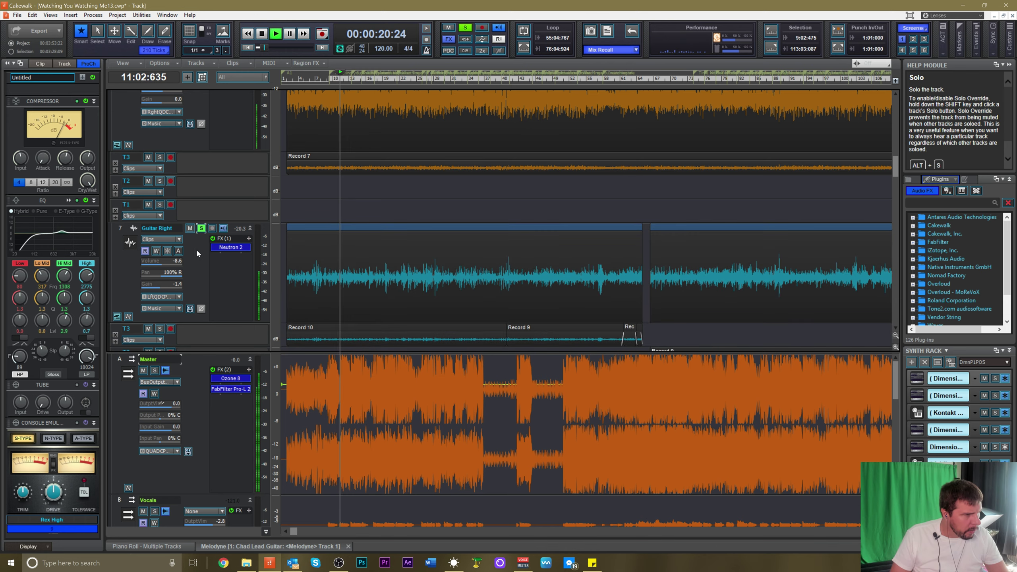
Set the Guitar Left volume to -17.6 dB and take both guitar tracks out of solo
scroll(198, 255, "up", 2)
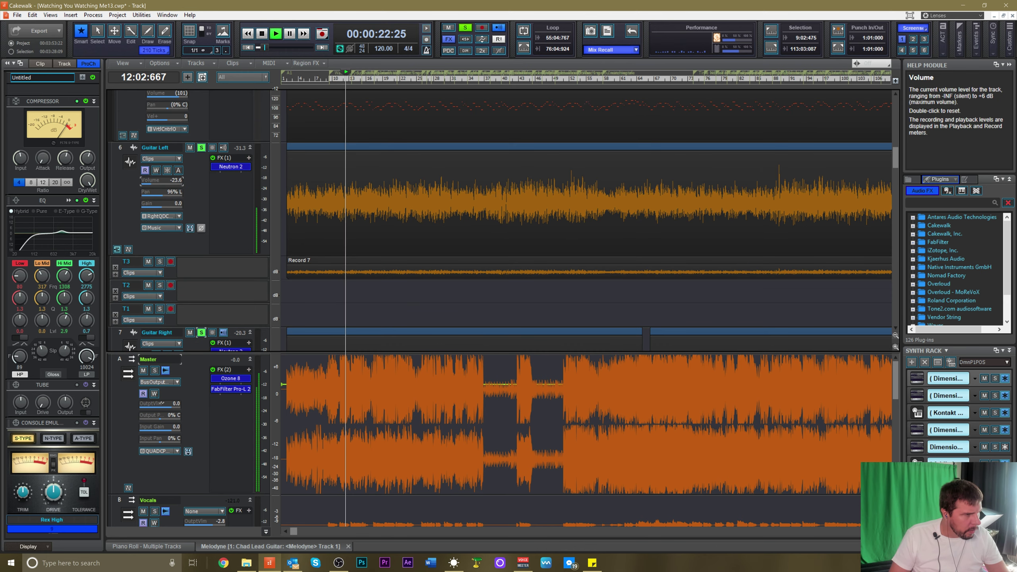
left_click_drag(153, 182, 155, 183)
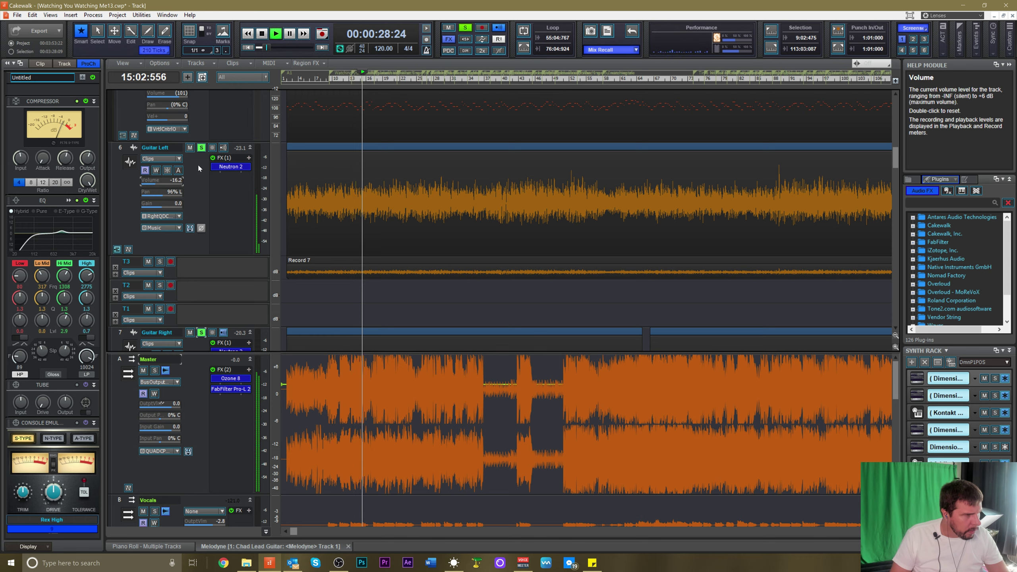
left_click(201, 148)
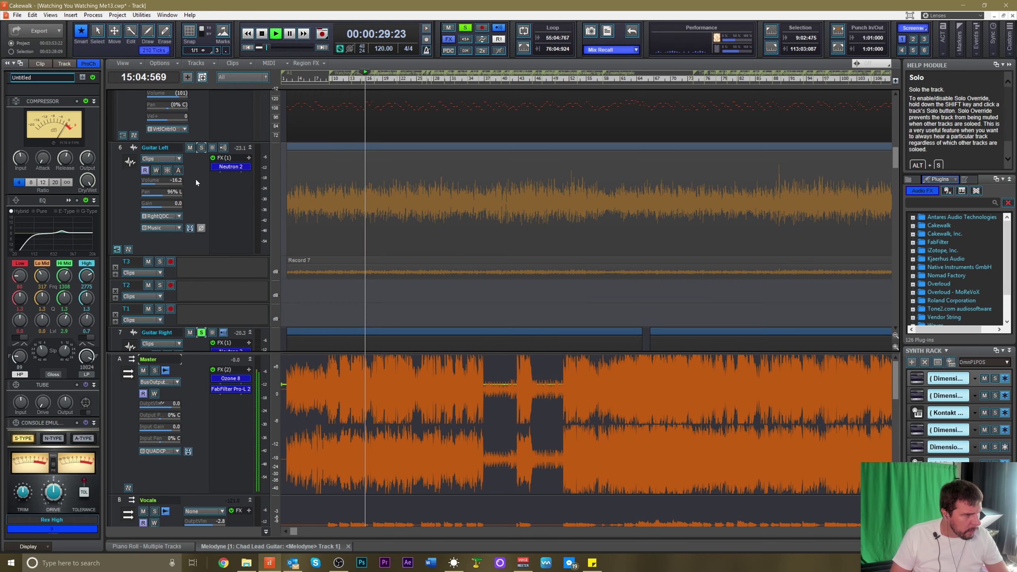
left_click(202, 332)
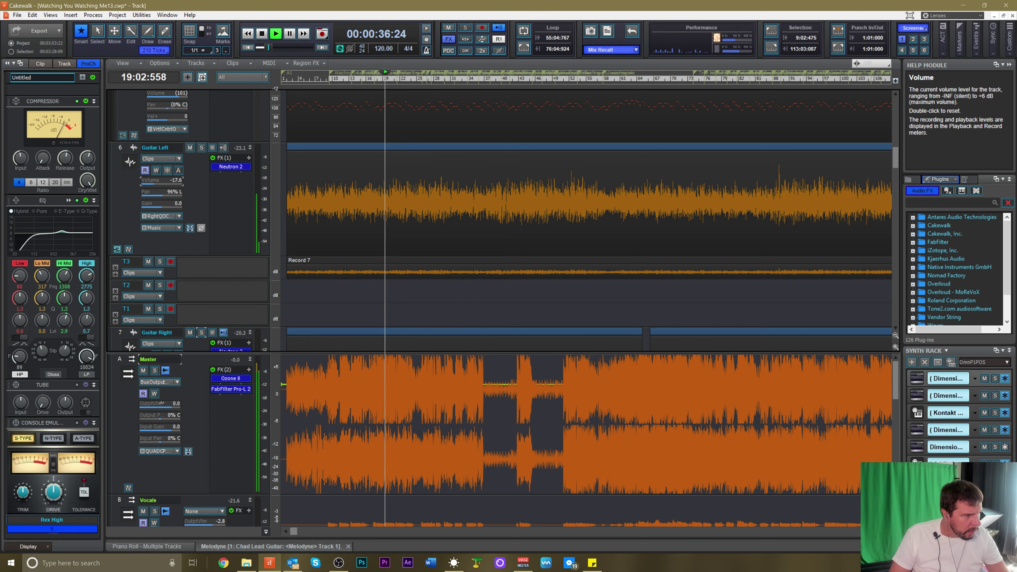
Examine the equalizers of Guitar Left and Guitar Right, and review the remaining tracks down to Addictive Drums
left_click(201, 195)
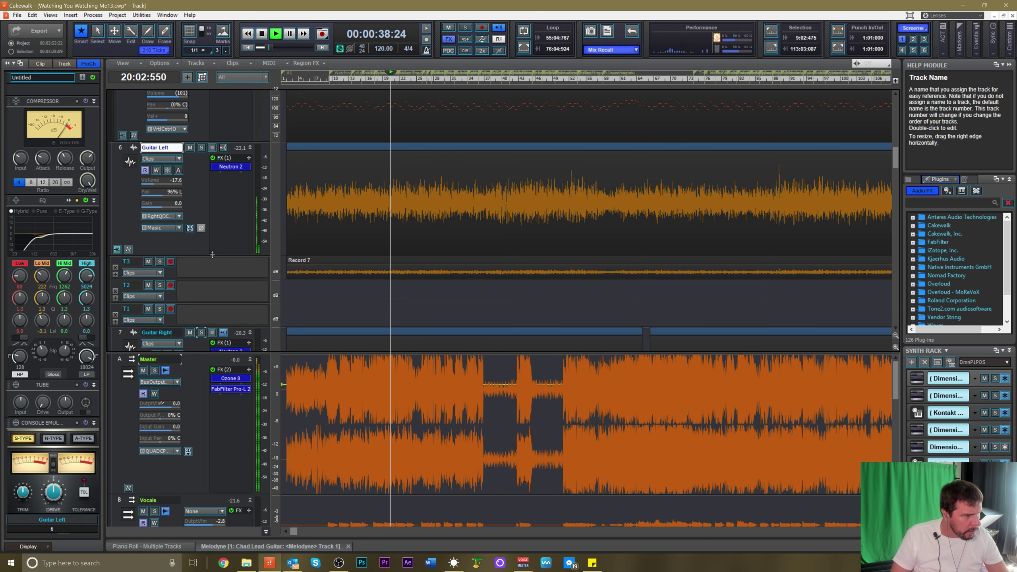
scroll(213, 259, "down", 3)
scroll(212, 264, "down", 1)
left_click(207, 234)
scroll(210, 257, "down", 8)
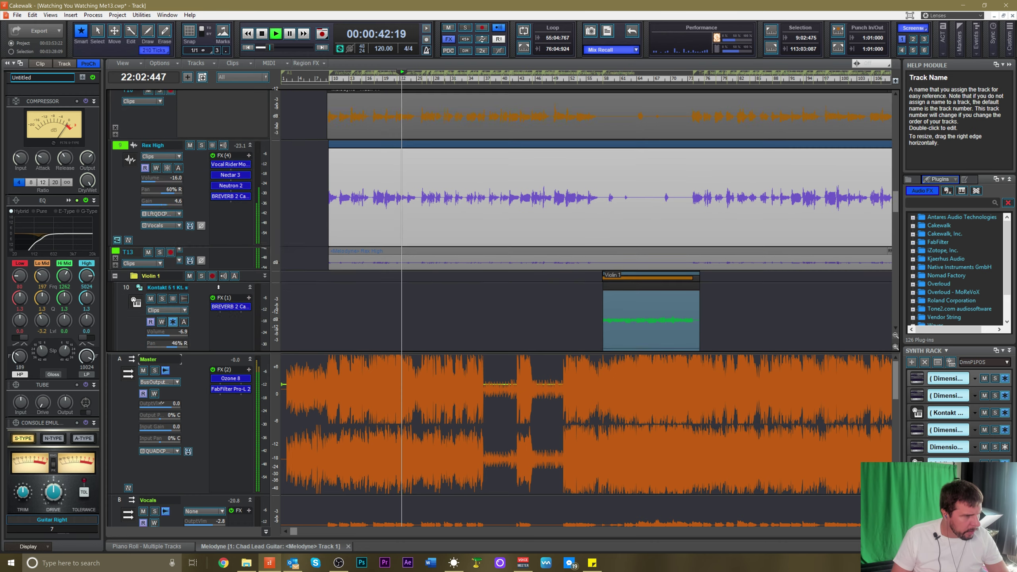
scroll(219, 285, "down", 8)
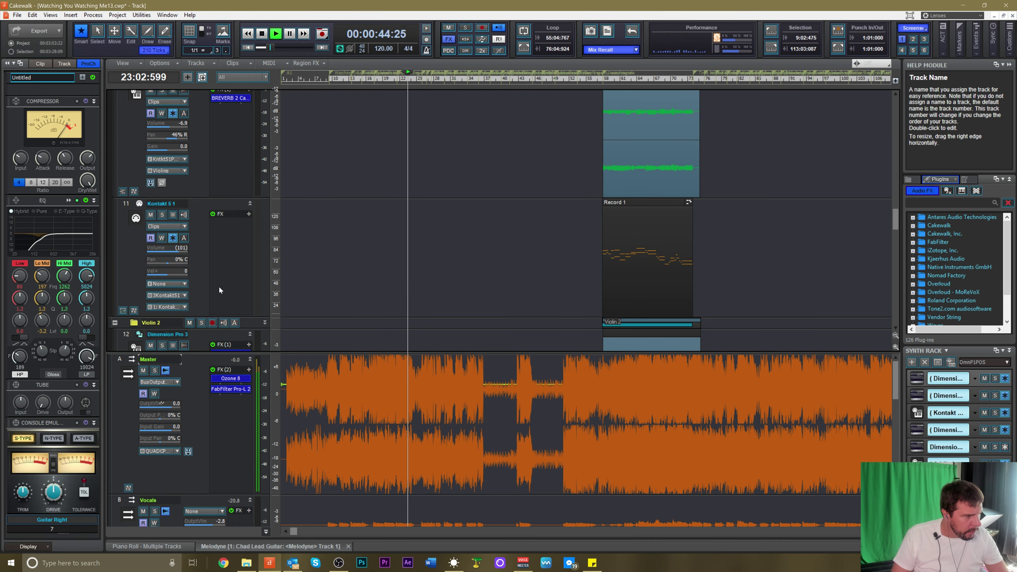
scroll(218, 289, "down", 8)
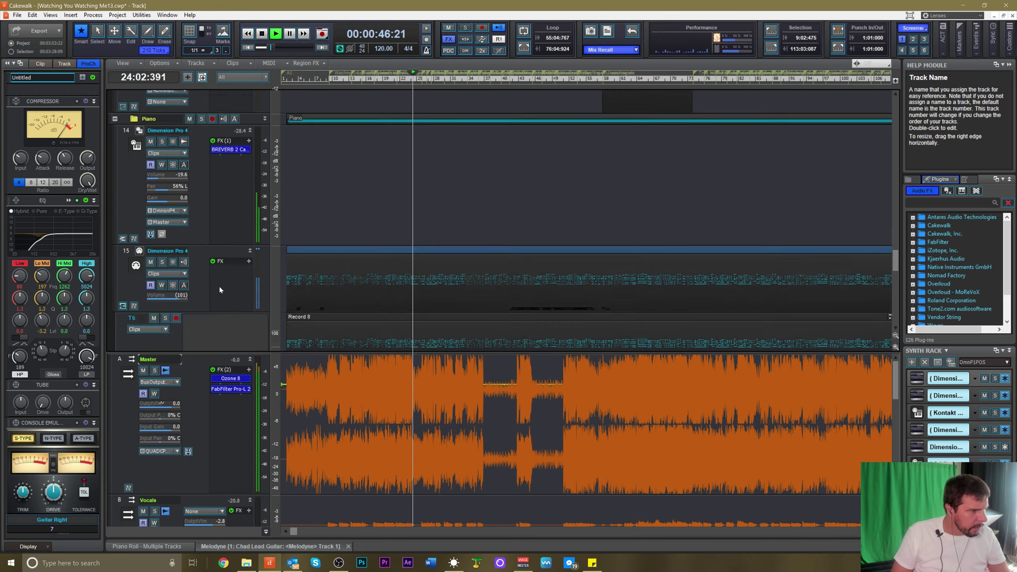
scroll(219, 291, "down", 8)
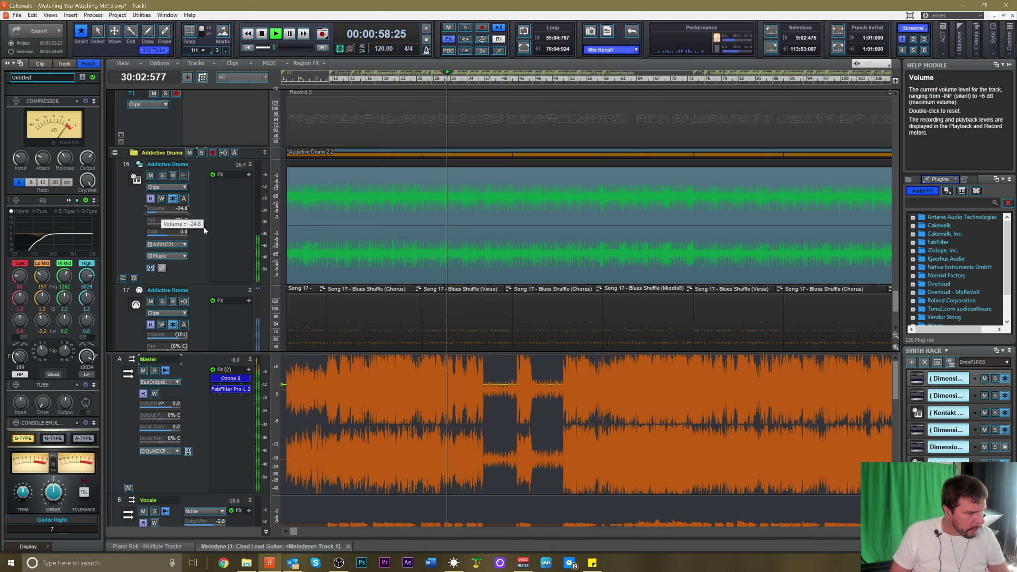
Save the project and check the equalizer of Addictive Drums track 16
key("ctrl+s")
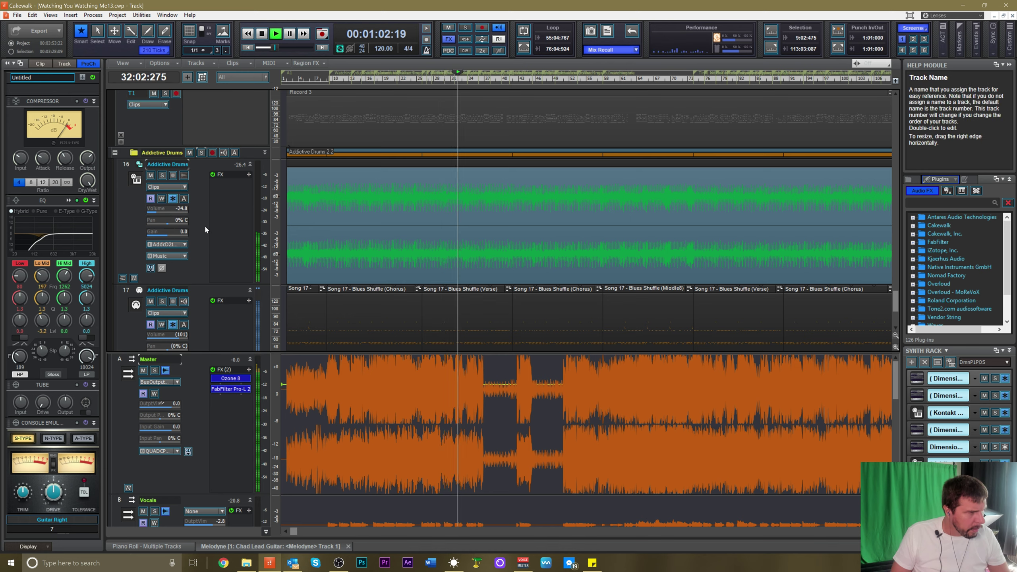
left_click(205, 228)
scroll(209, 240, "down", 1)
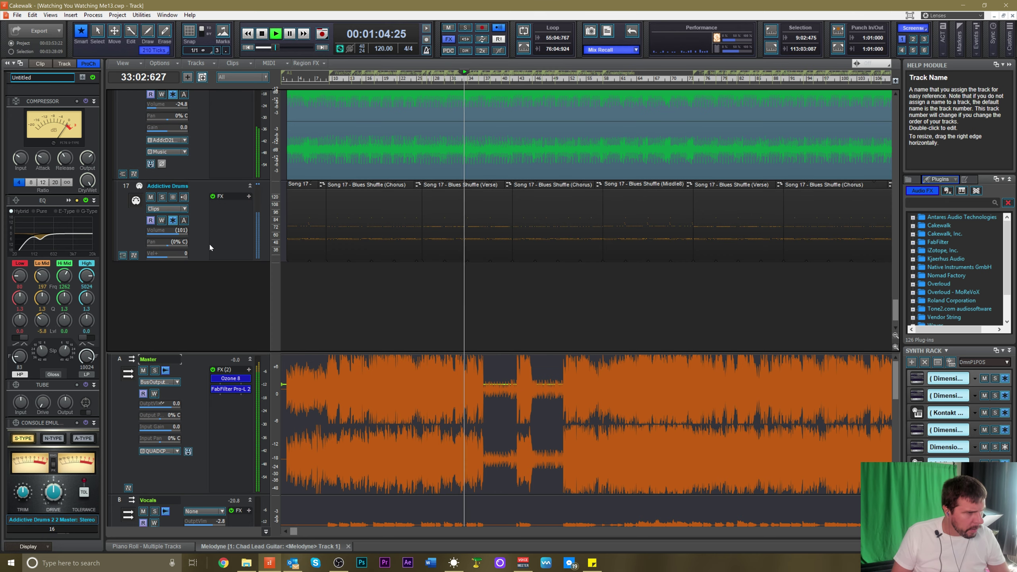
scroll(208, 241, "up", 1)
scroll(211, 235, "up", 1)
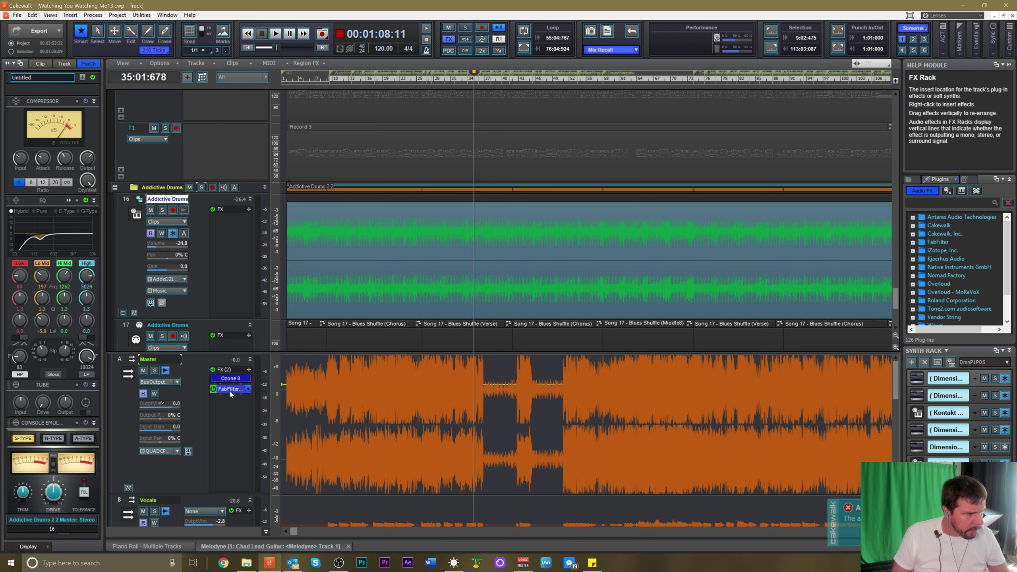
Resume playback, collapse the browser and help area, and open FabFilter Pro-L 2 on the Master bus
left_click(206, 403)
key("space")
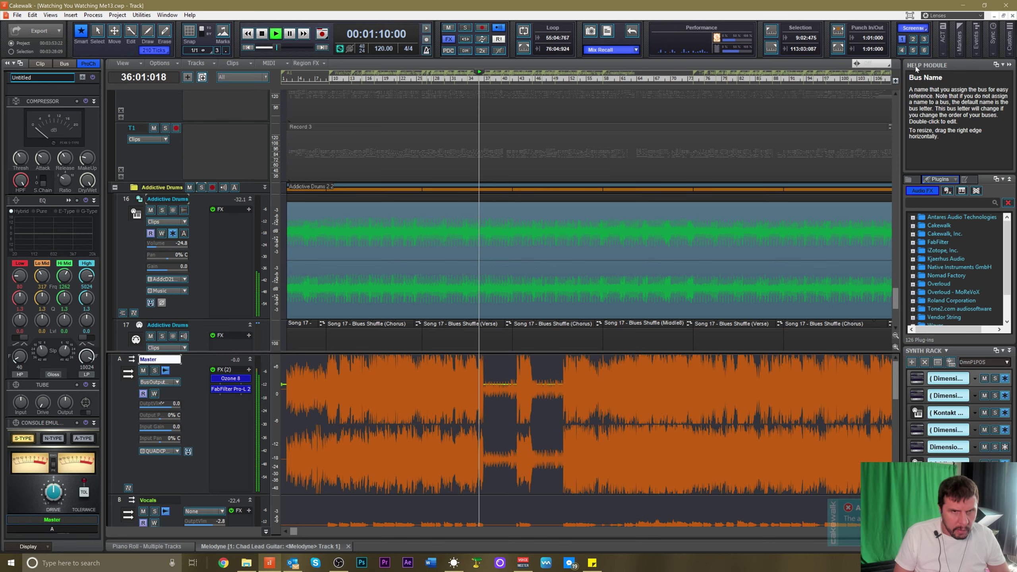
left_click(1010, 66)
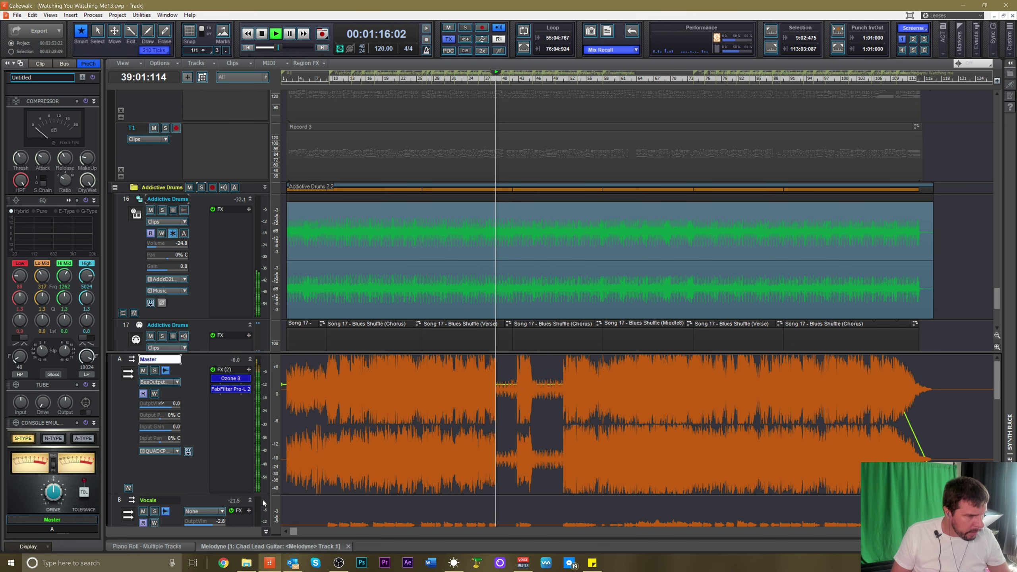
double_click(230, 389)
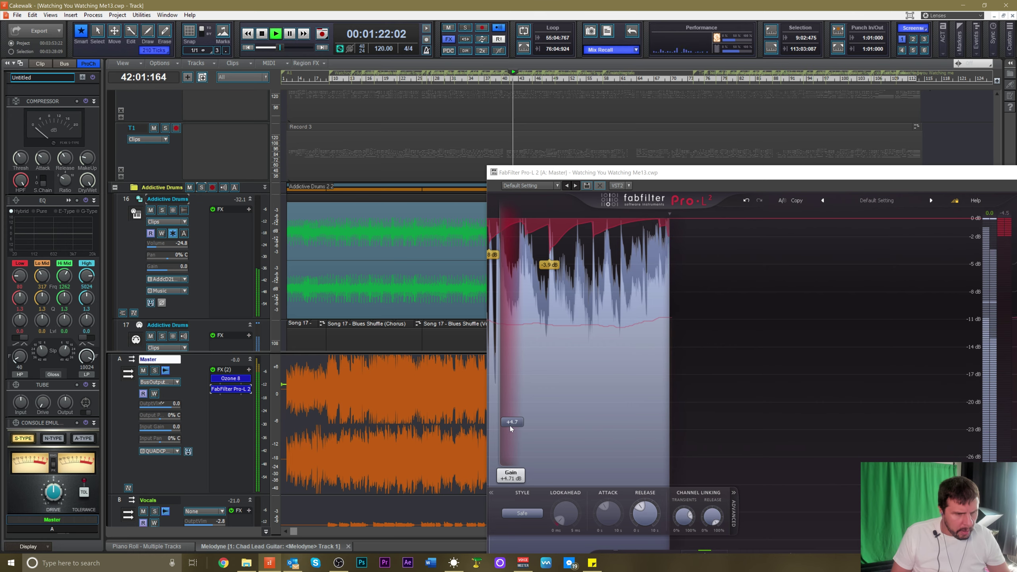
Move the limiter window fully into view and lower its gain to +4.0 dB
mouse_move(511, 423)
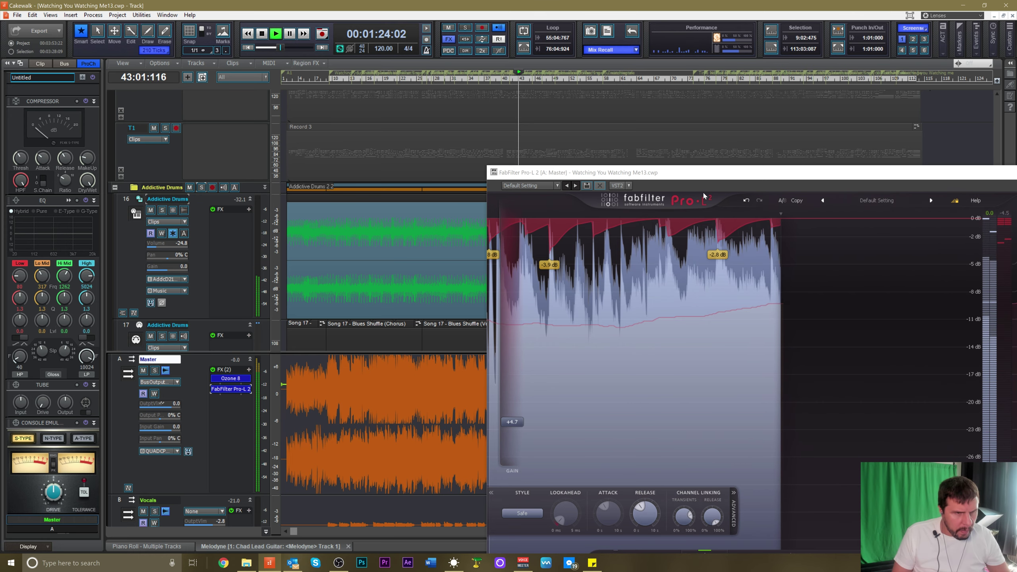
left_click_drag(716, 179, 397, 154)
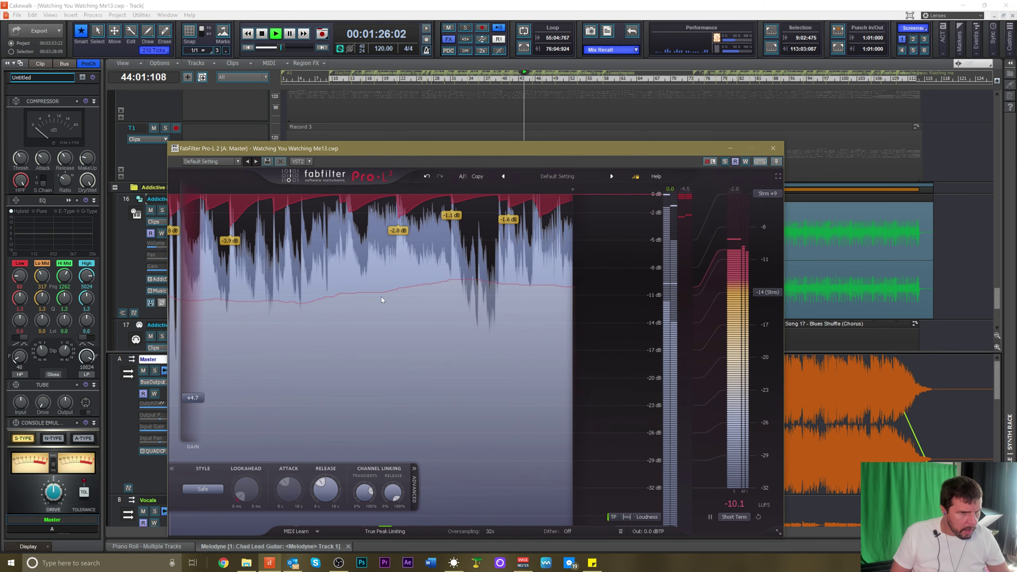
left_click_drag(193, 404, 194, 407)
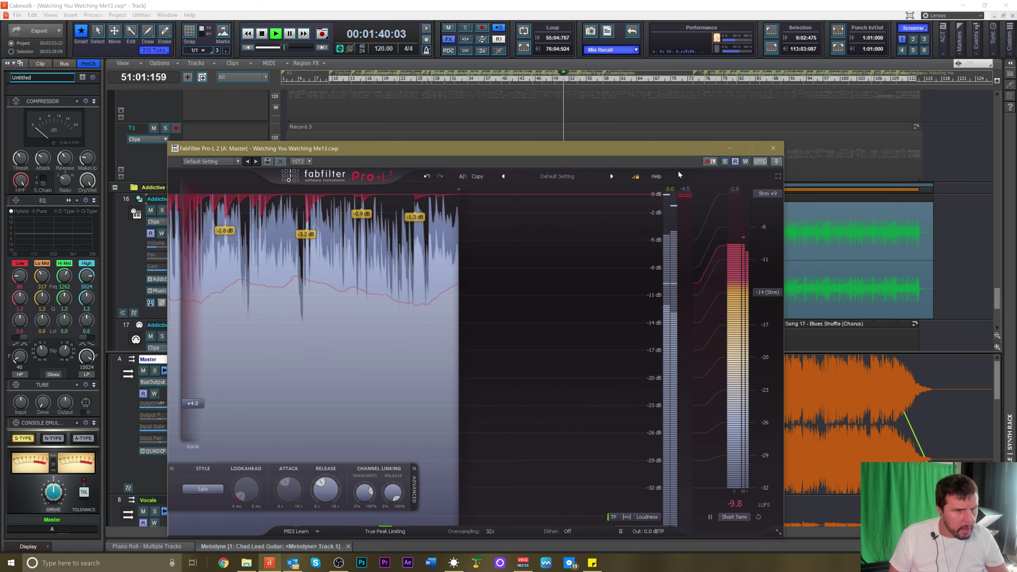
left_click_drag(541, 149, 569, 125)
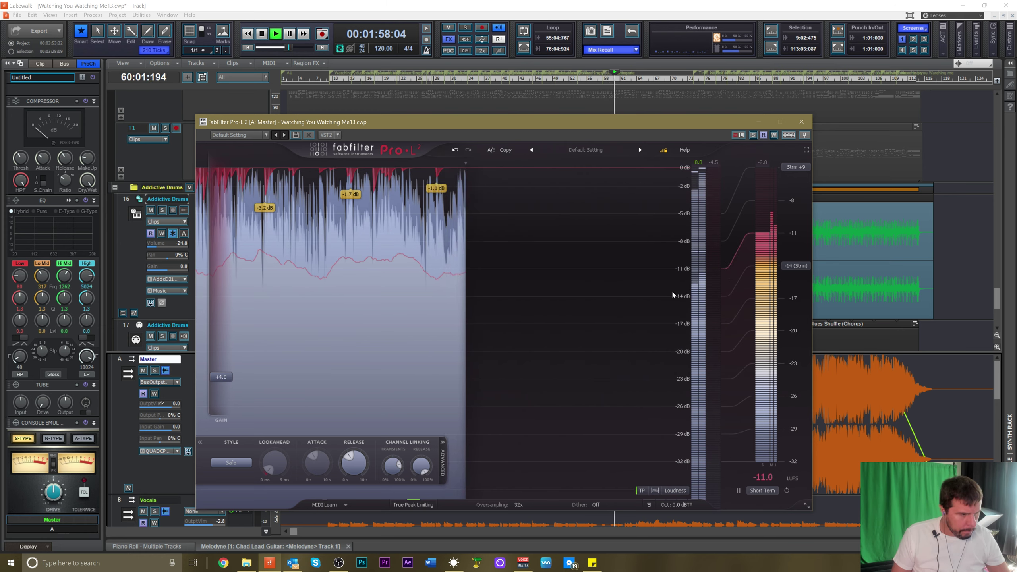
Hide the limiter's advanced settings and examine its output level control during playback
left_click(439, 457)
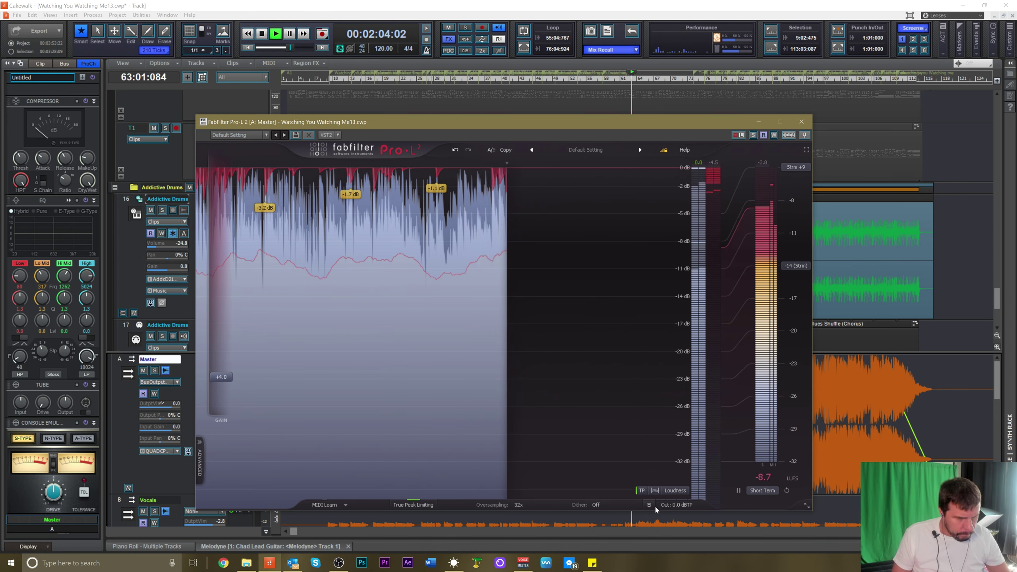
mouse_move(672, 505)
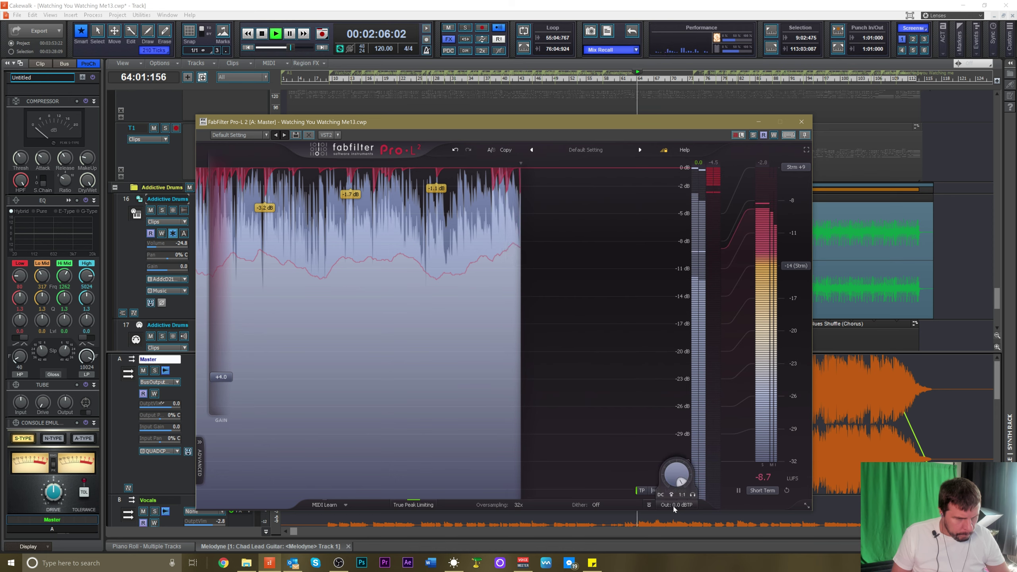
mouse_move(679, 483)
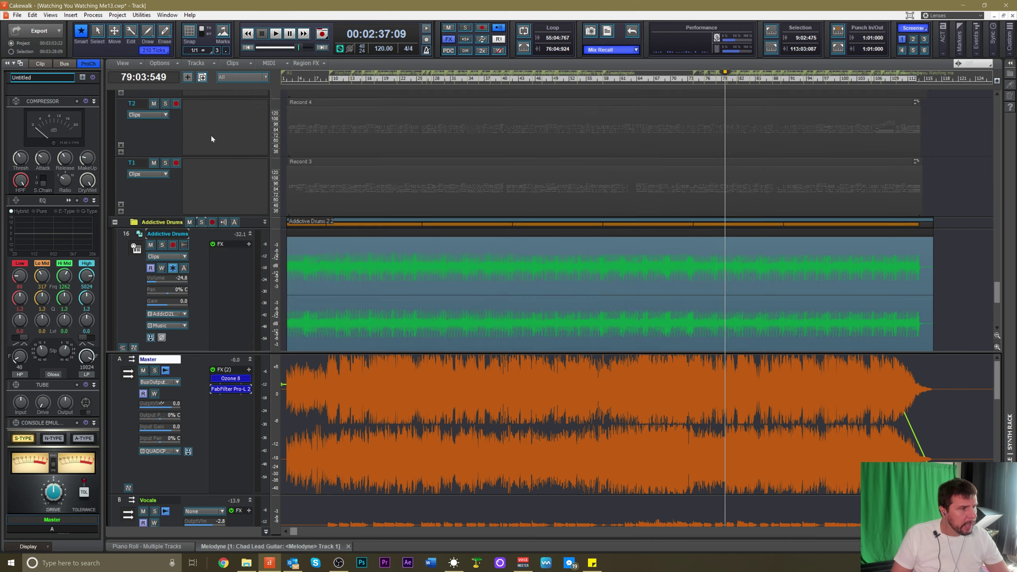
Play the song from about measure 54 and mute the lead guitar track
scroll(210, 134, "up", 15)
scroll(224, 150, "up", 12)
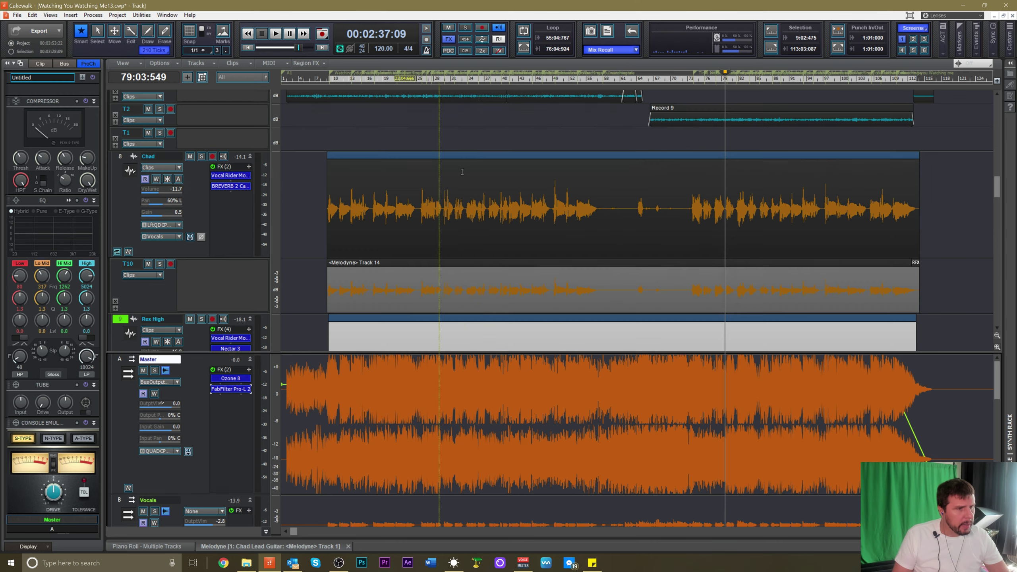
scroll(586, 167, "up", 5)
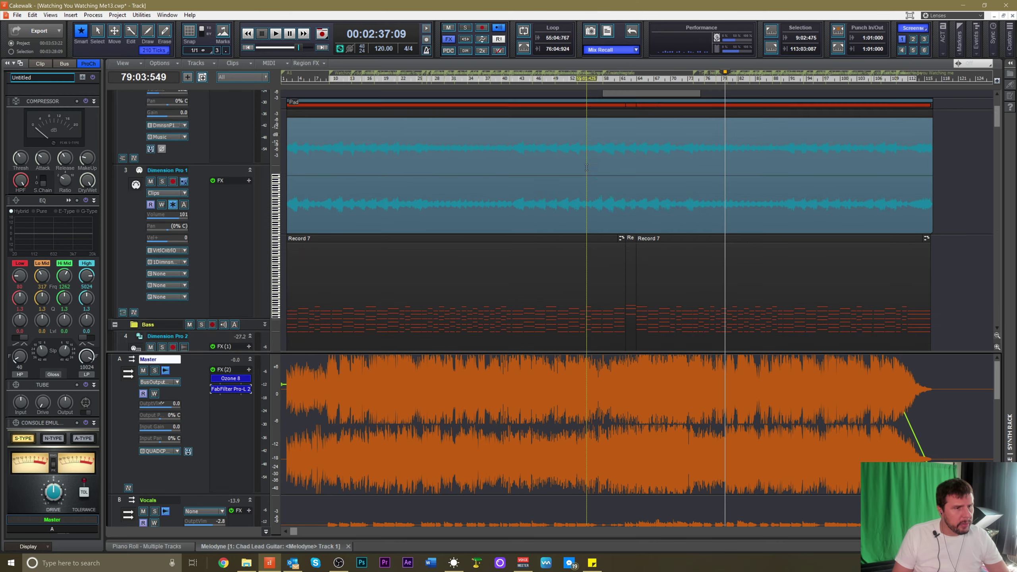
left_click(582, 79)
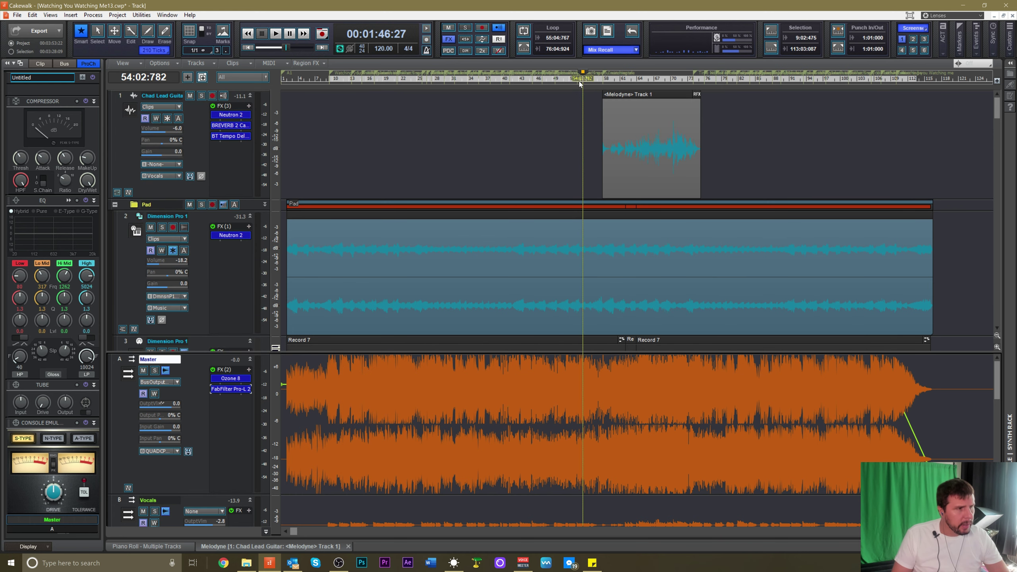
key("space")
left_click(191, 96)
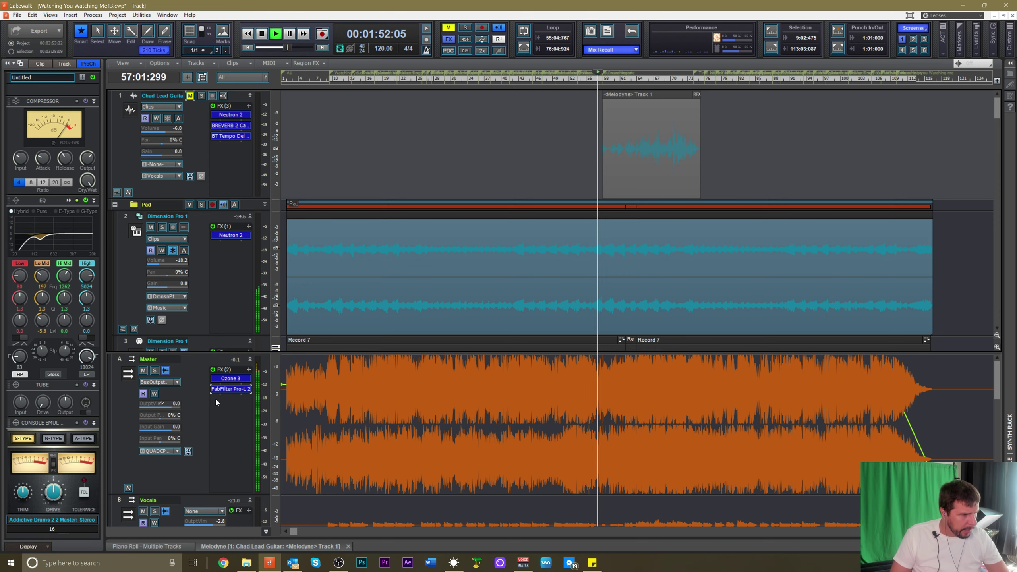
With the Master bus limiter open for reference, unmute the lead guitar, lower its volume to -11.9 and replay the solo
double_click(225, 390)
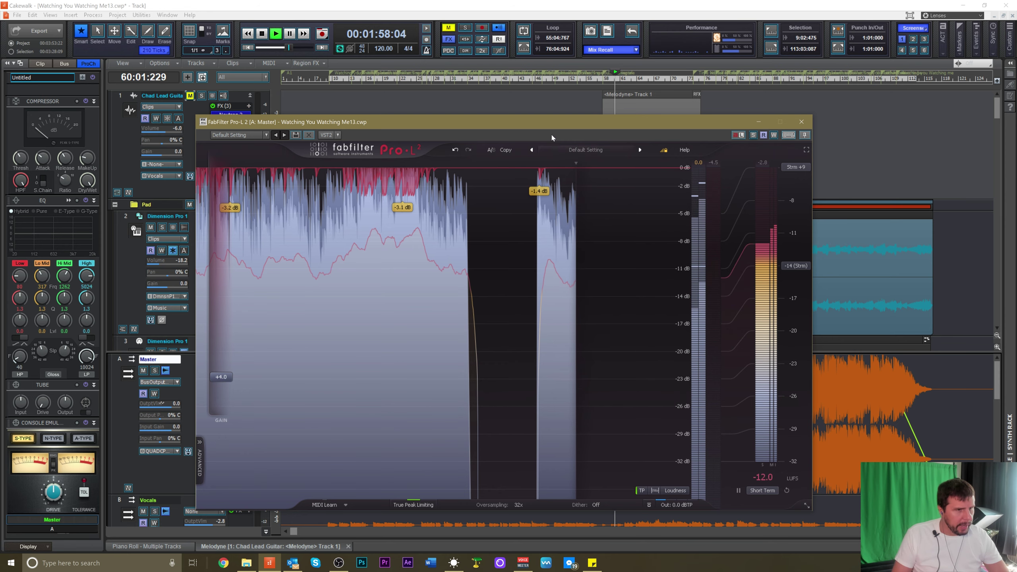
left_click_drag(370, 127, 363, 148)
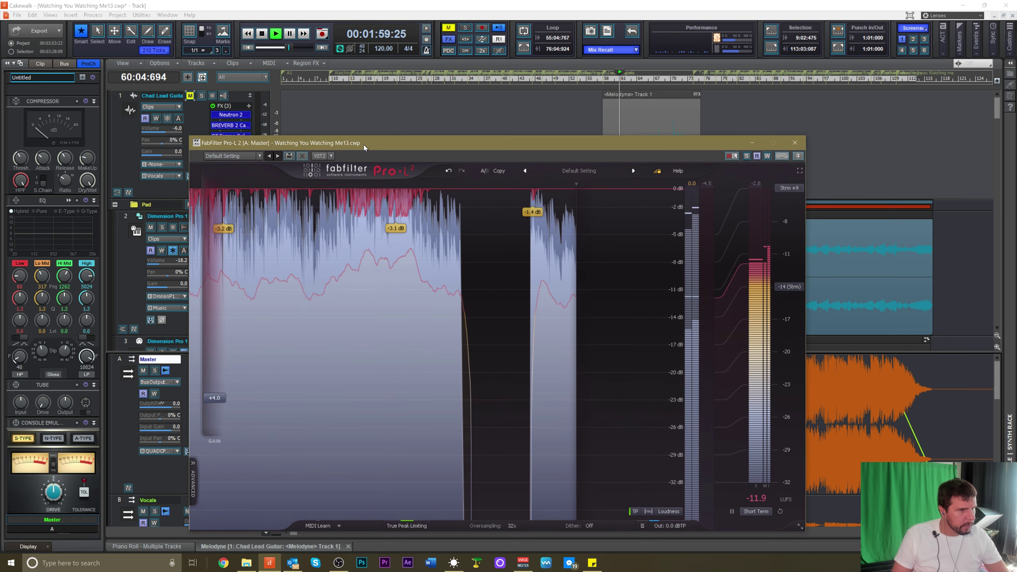
left_click(189, 97)
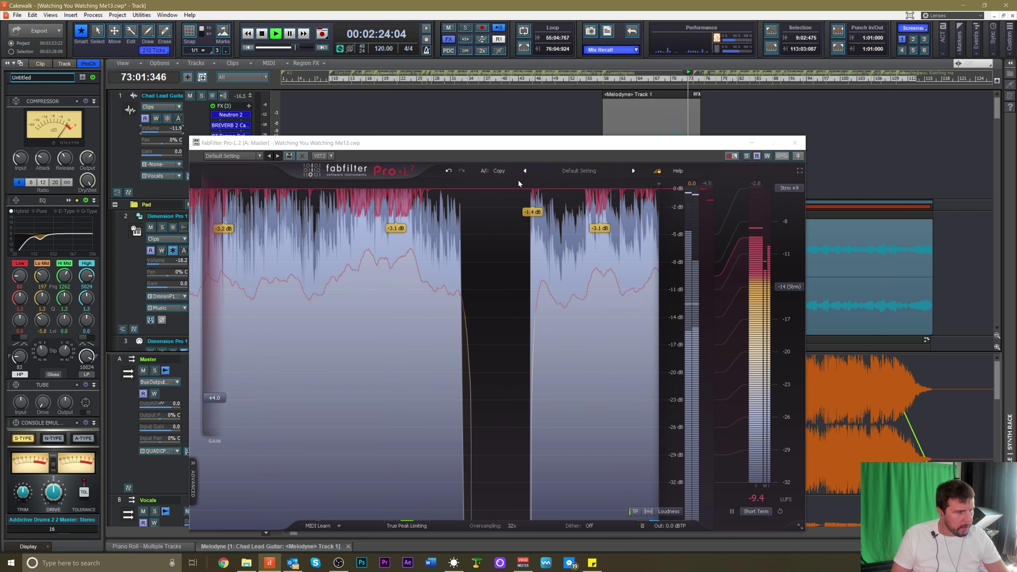
left_click(595, 79)
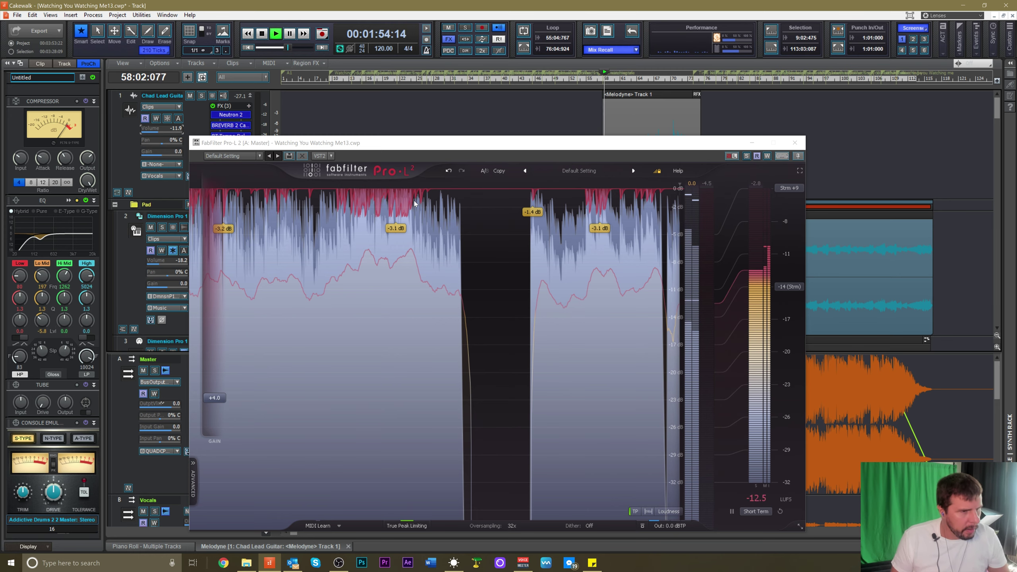
left_click_drag(557, 143, 563, 212)
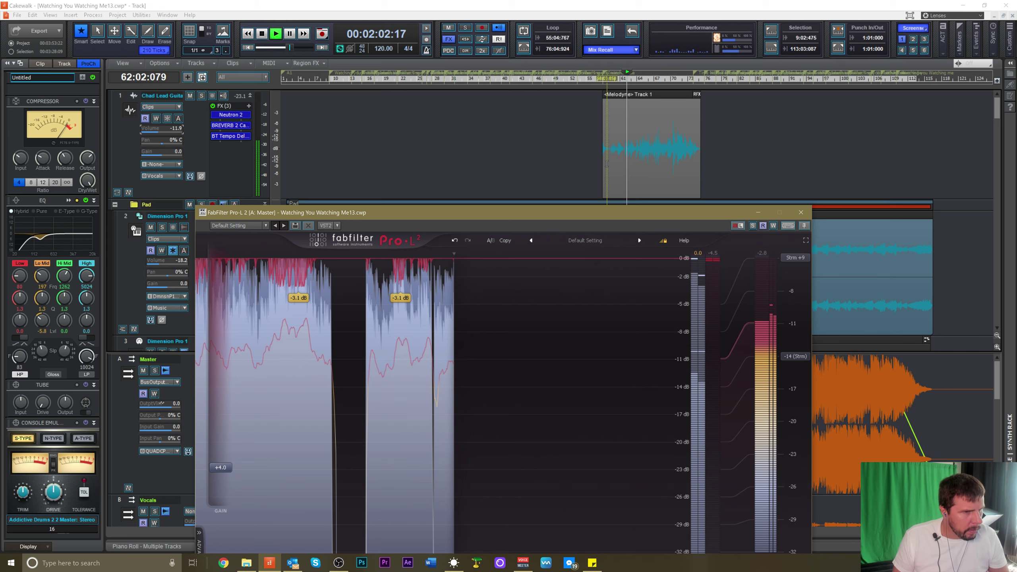
Display the lead guitar track's volume automation and stop playback
key("t")
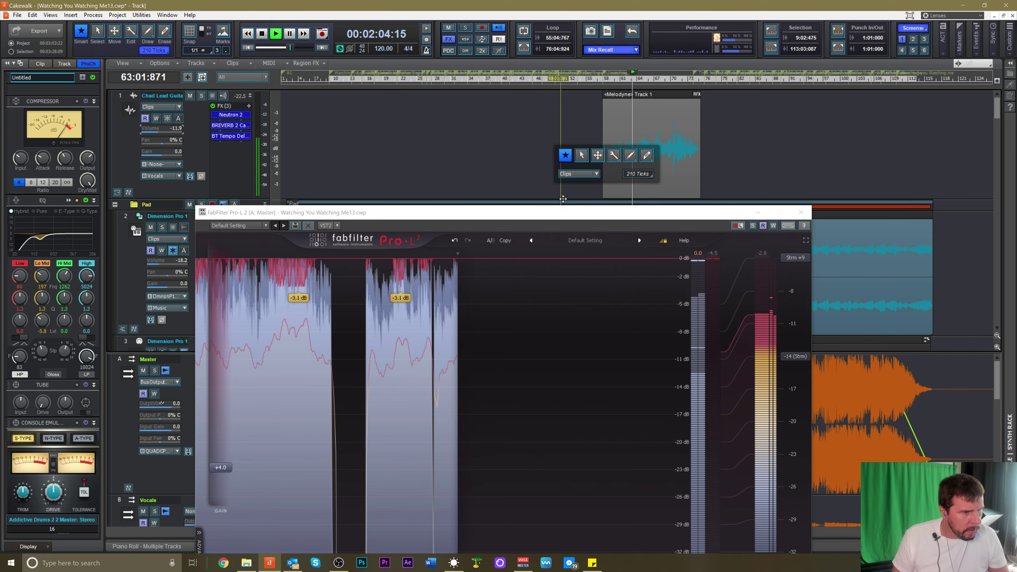
left_click(598, 174)
mouse_move(577, 205)
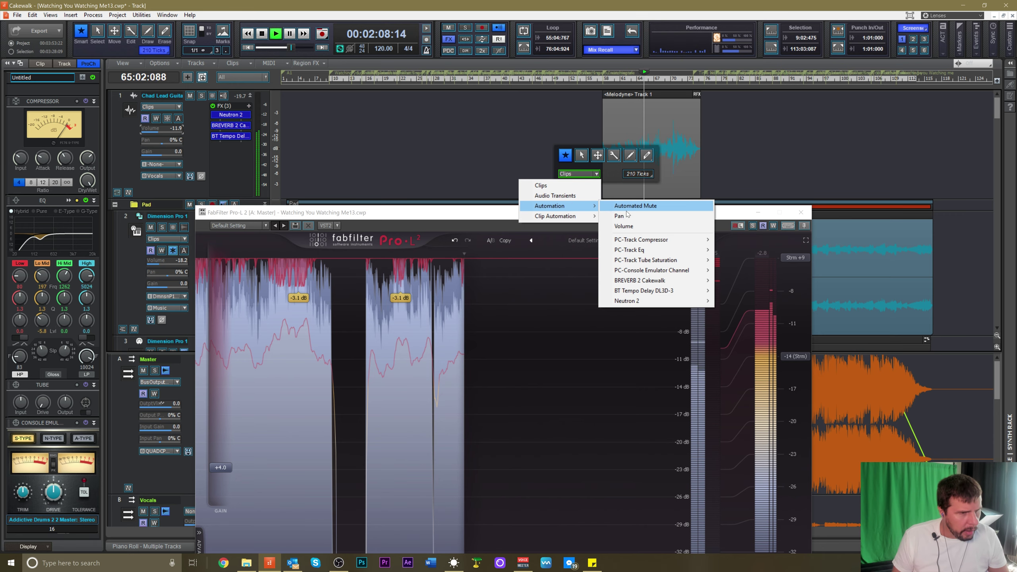
left_click(625, 226)
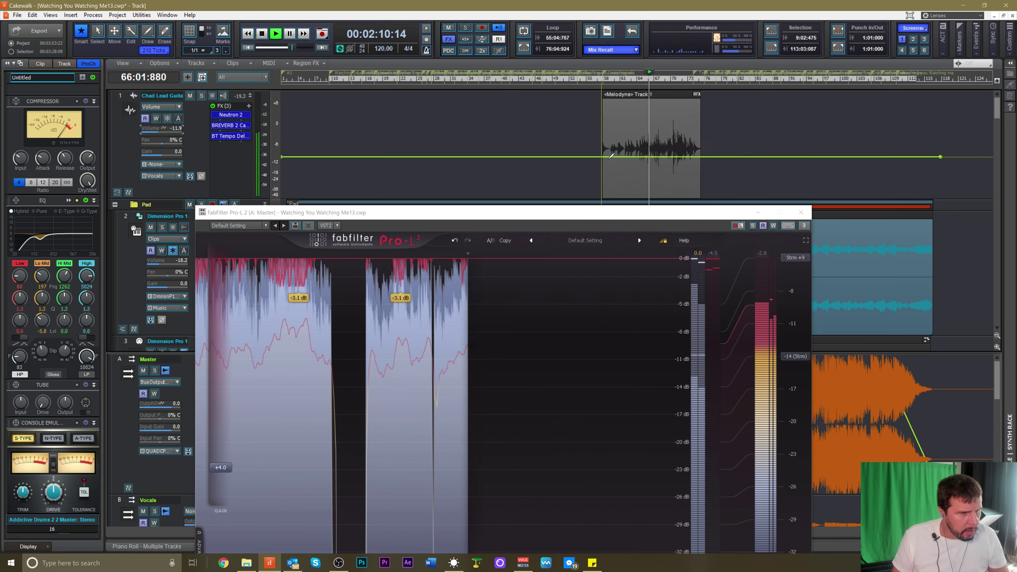
key("space")
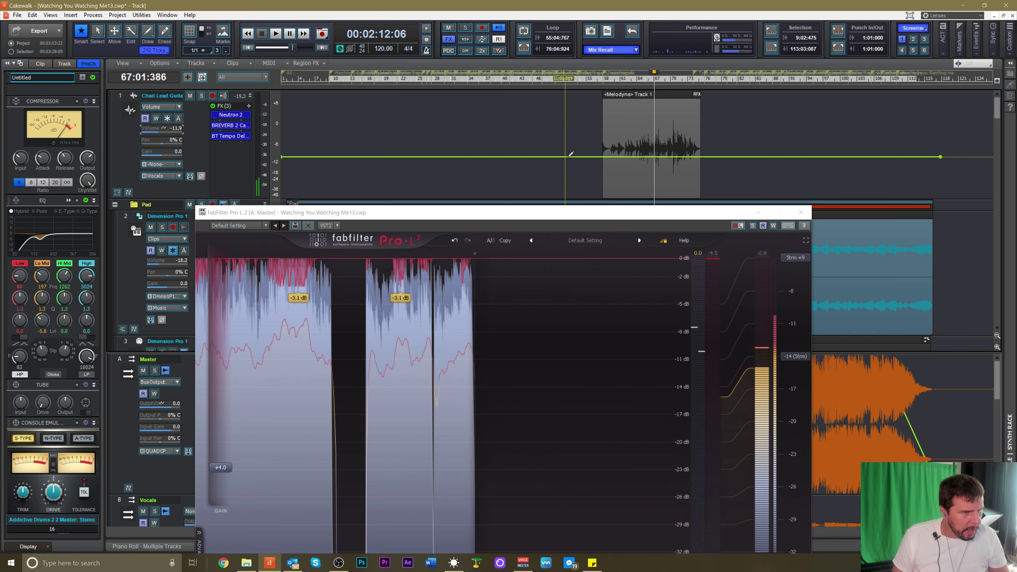
Switch to the Select tool, put the limiter window away, and select the lead guitar clip with the track set to show clips
key("t")
left_click(592, 170)
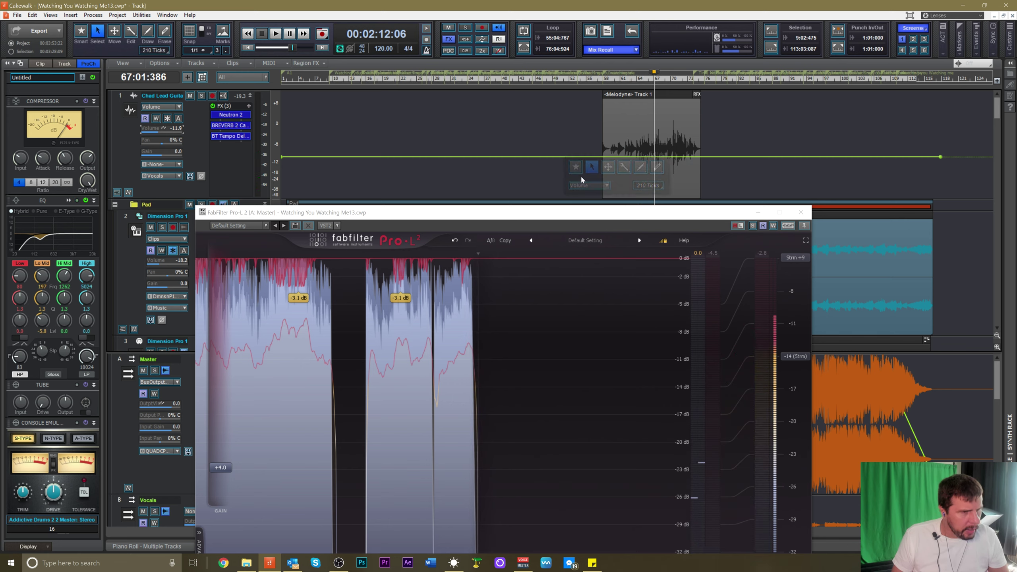
left_click(758, 211)
left_click(758, 214)
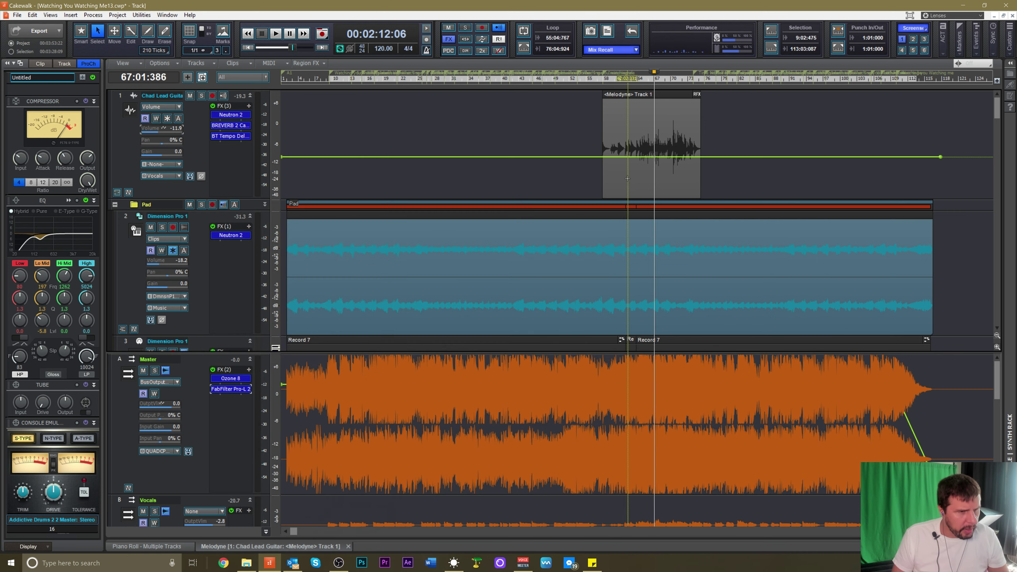
left_click(628, 179)
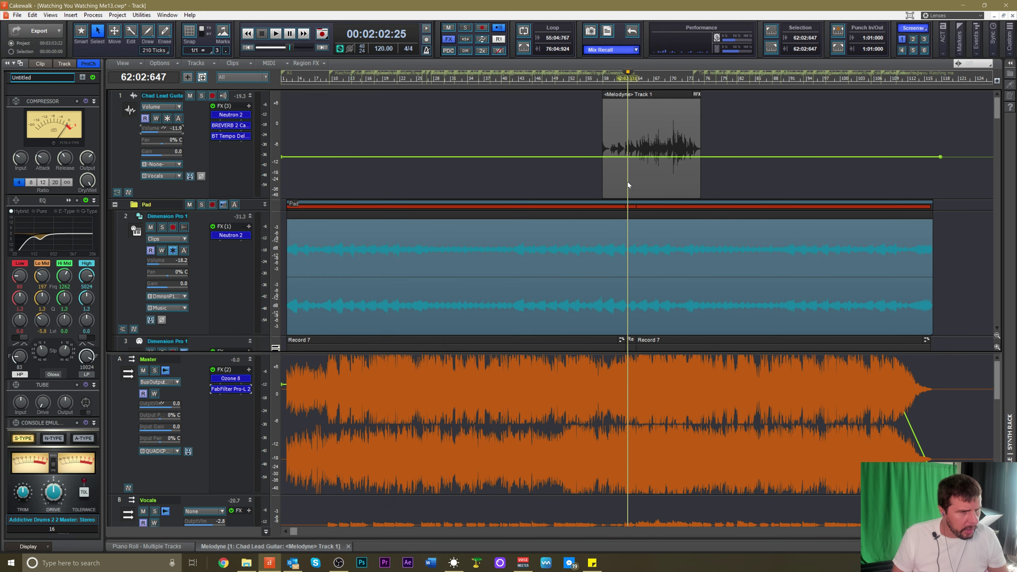
key("t")
left_click(595, 192)
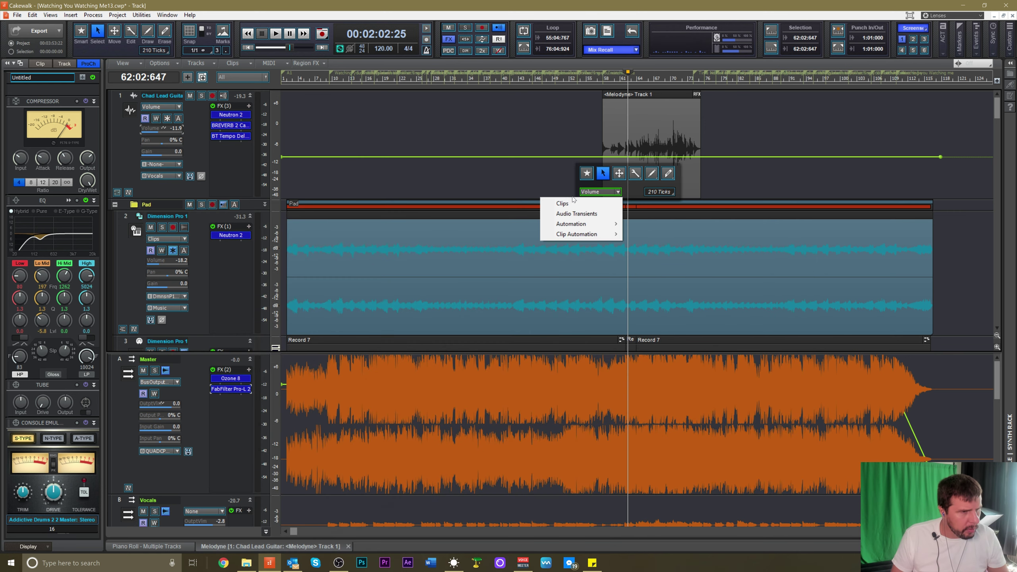
left_click(560, 203)
left_click(618, 183)
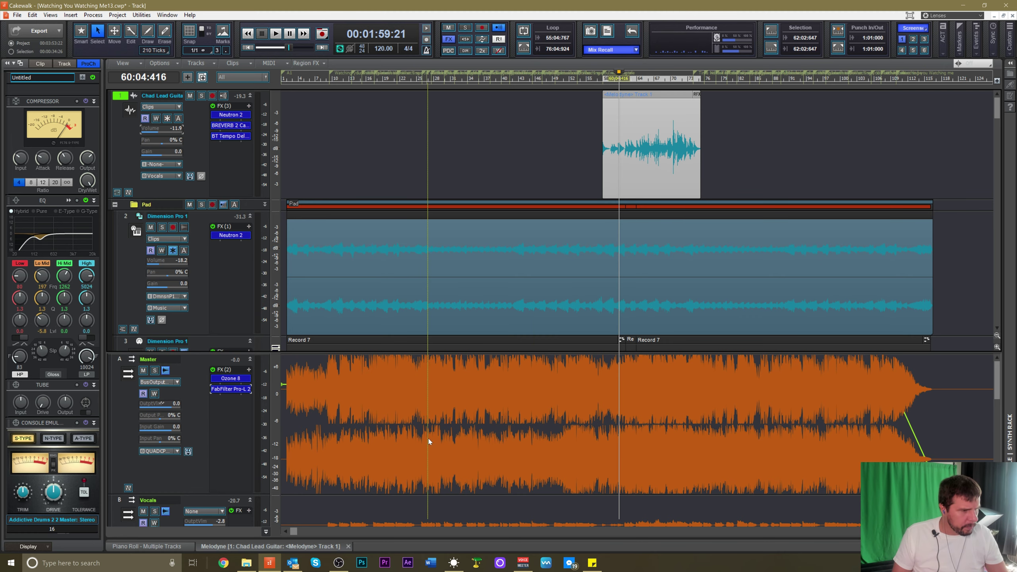
Open the Melodyne editor and bring up the lead guitar notes at measures 56 to 73 for editing
double_click(290, 547)
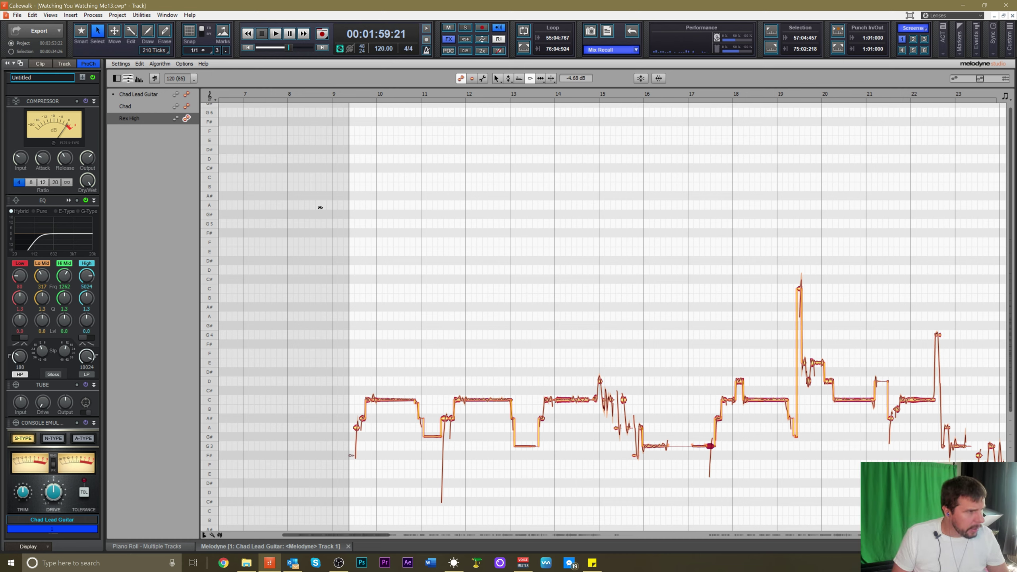
left_click(187, 107)
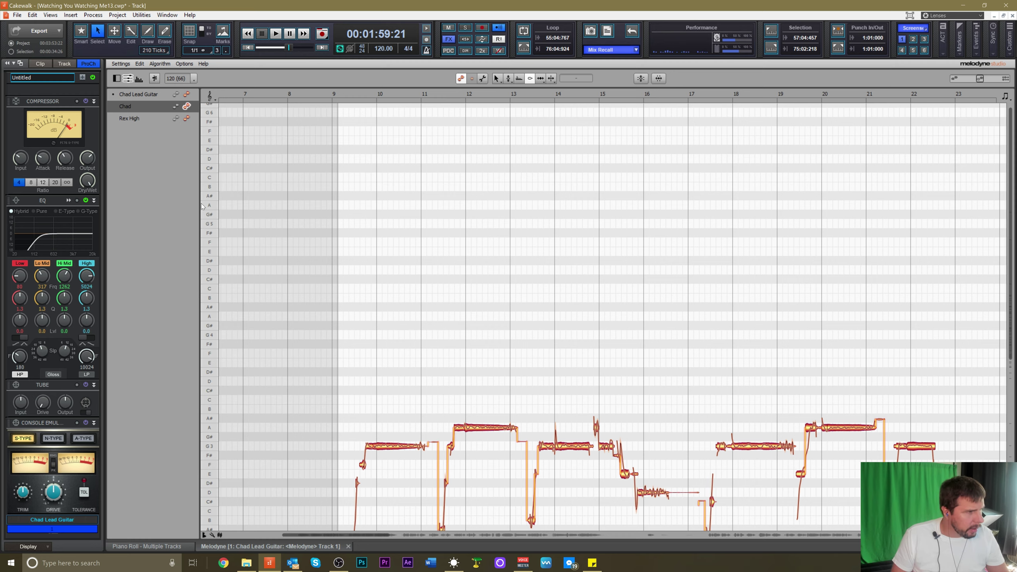
left_click(188, 94)
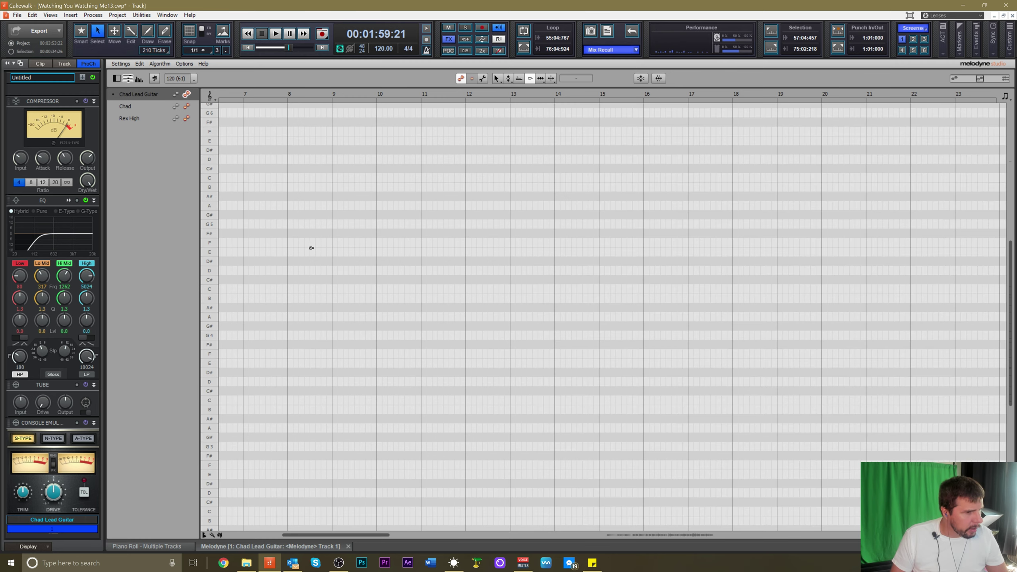
left_click_drag(356, 535, 670, 570)
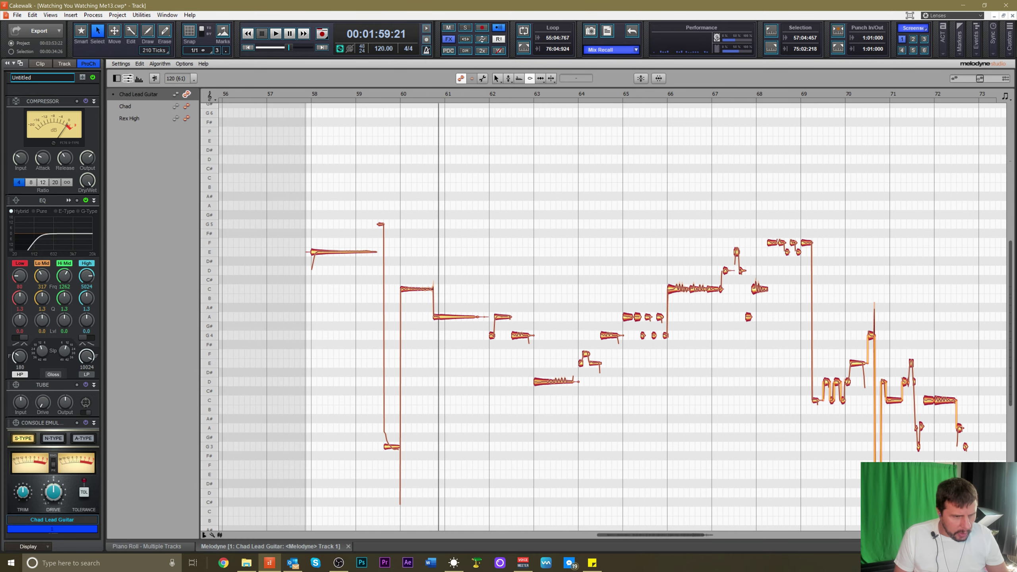
Raise the amplitude of the first five solo notes, in measures 58 to 61, to +1.92 dB and play the passage
left_click_drag(319, 186, 466, 481)
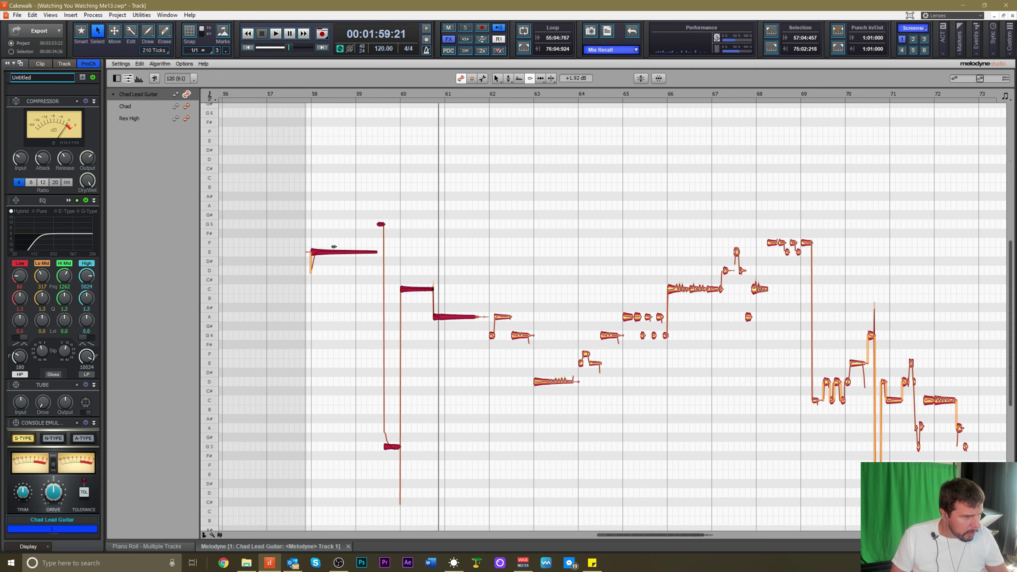
left_click(269, 96)
key("space")
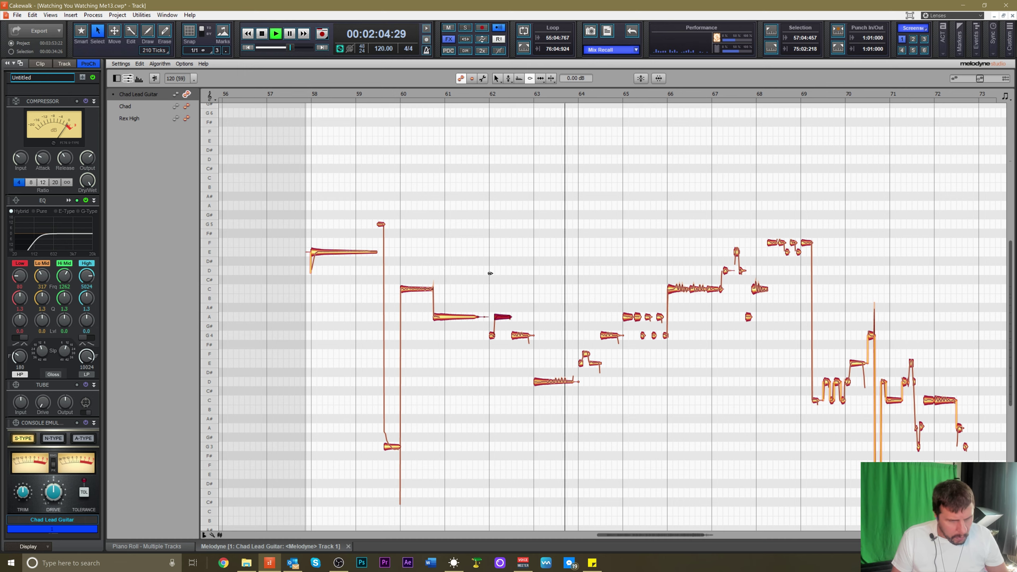
Set the amplitude of the long note at measure 63 to -0.72 dB and the three notes in measure 62 to +2.28 dB
left_click(540, 383)
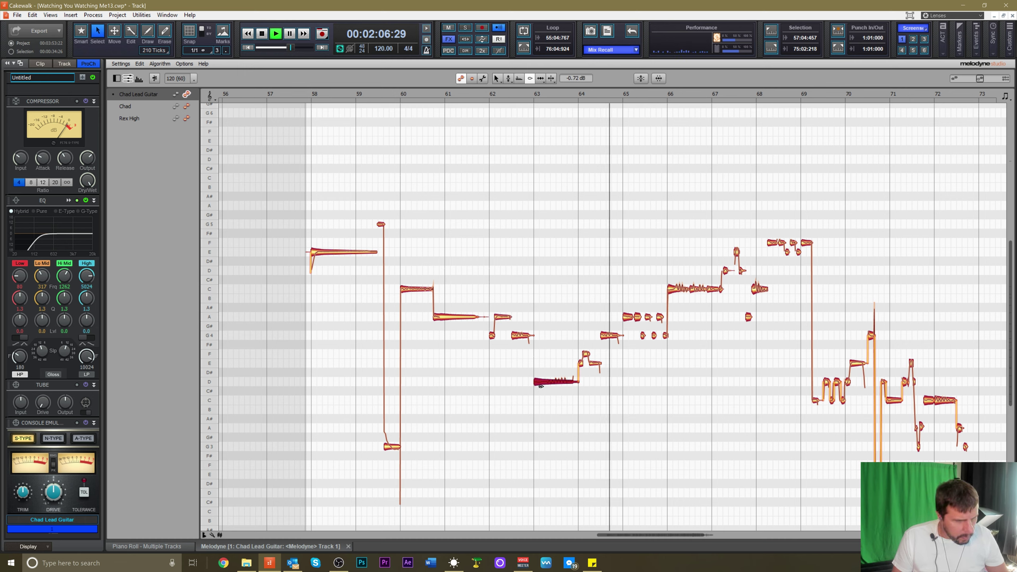
left_click_drag(491, 296, 518, 353)
key("space")
key("space")
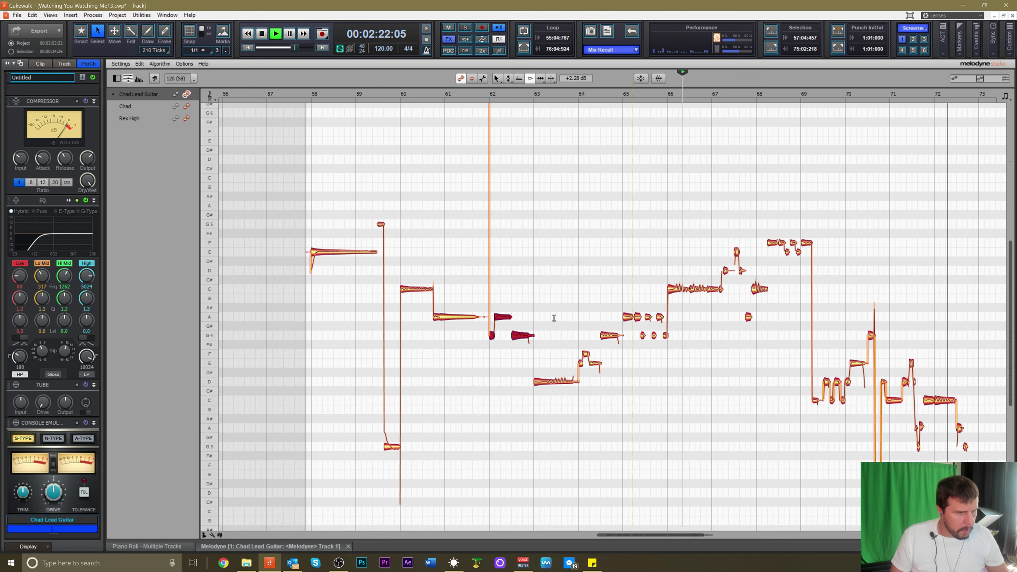
Return to the track view, expand the lead guitar's QuadCurve Equalizer and play the solo from measure 56
key("d")
key("space")
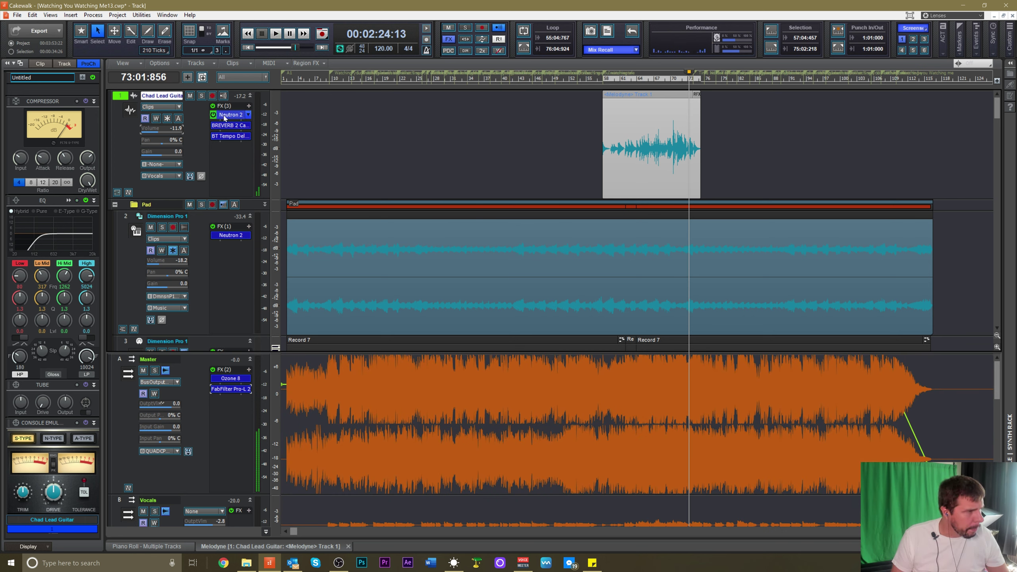
key("space")
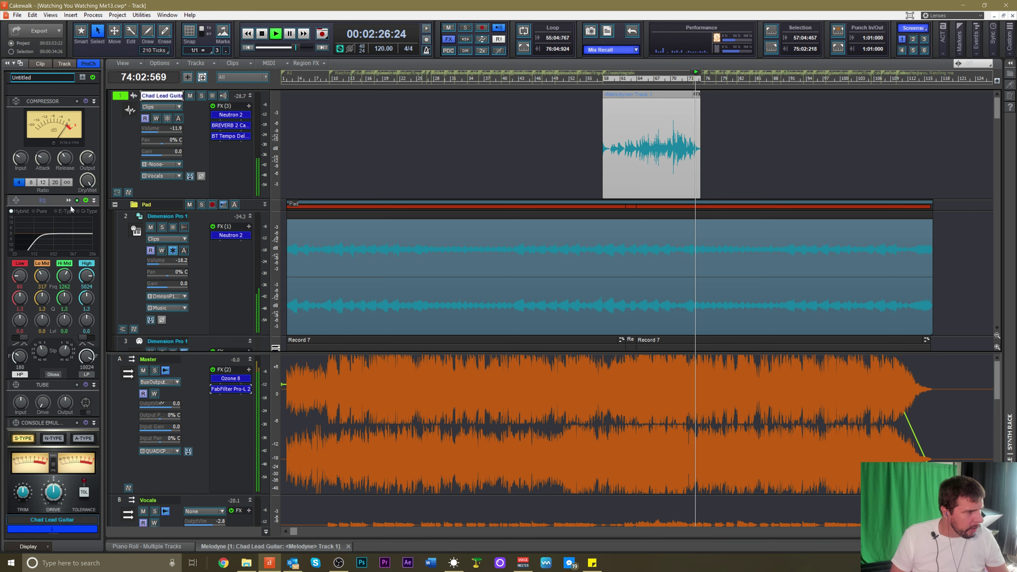
left_click(69, 201)
key("space")
left_click(597, 111)
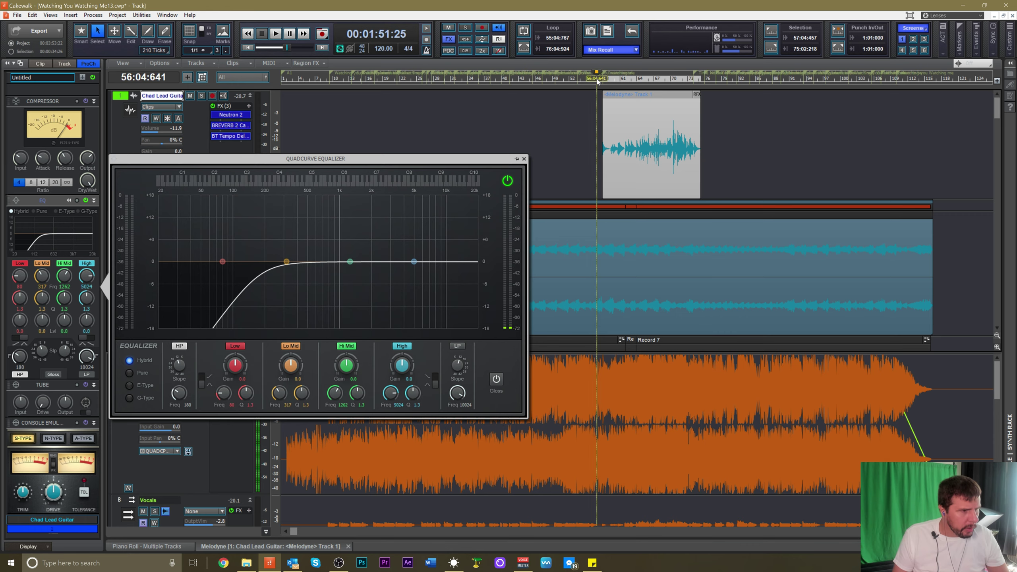
key("space")
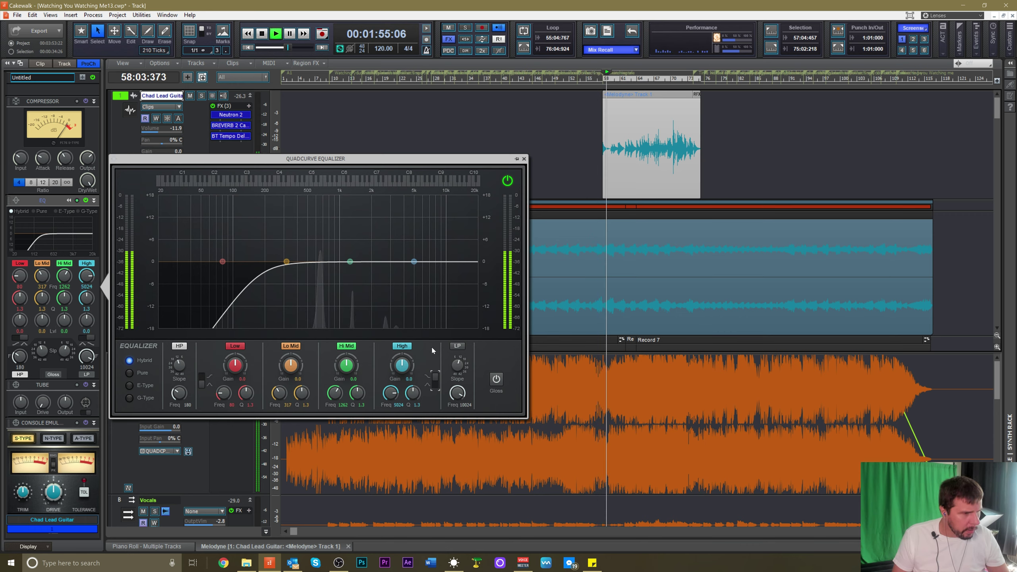
Boost the lead guitar's High EQ band by 3.7 dB at 930 Hz and close the equalizer
left_click_drag(414, 262, 343, 249)
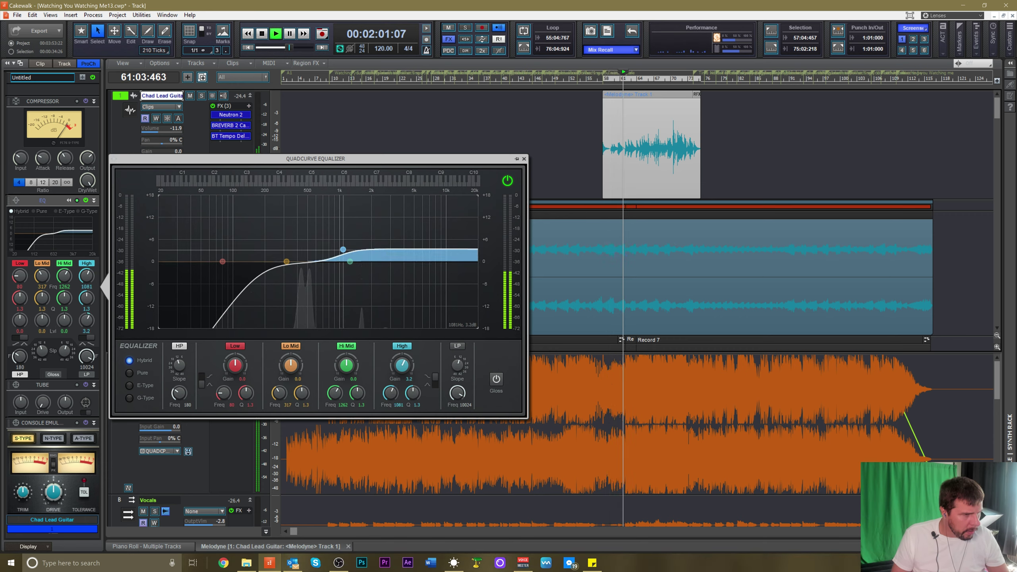
left_click_drag(343, 249, 336, 247)
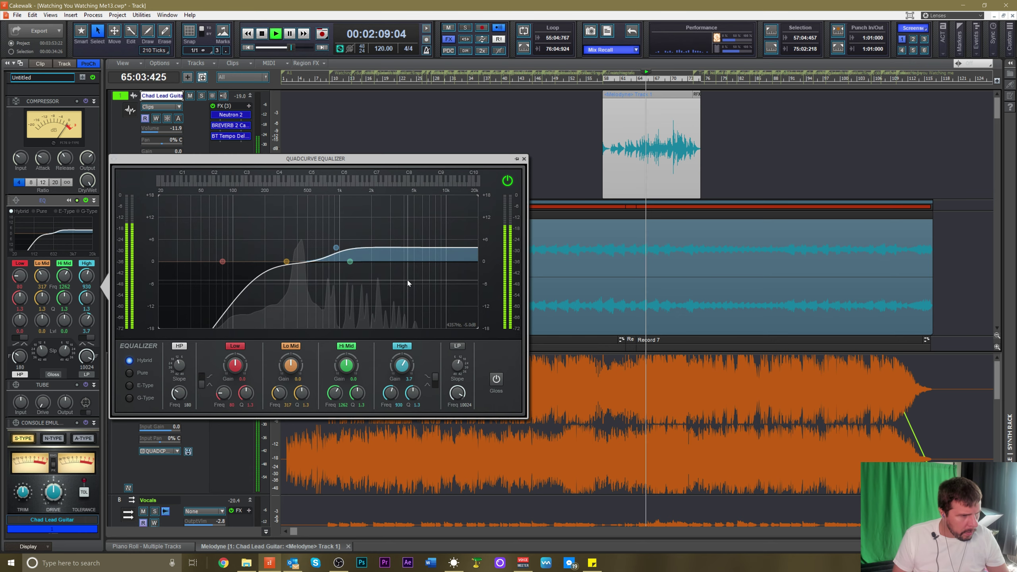
left_click(523, 159)
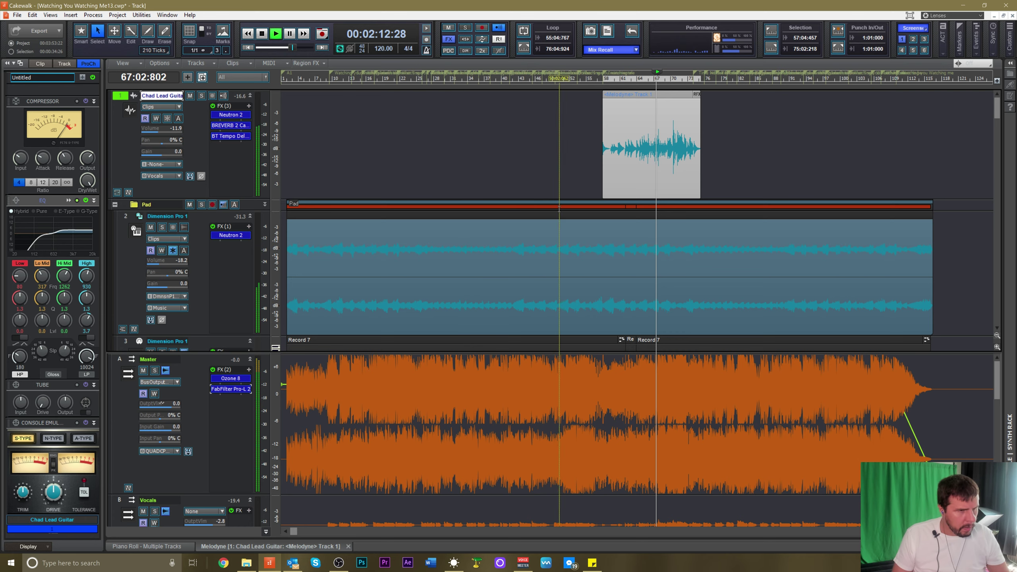
Reopen FabFilter Pro-L 2 on the Master bus, check the limiting during the guitar solo and stop playback
left_click(231, 391)
double_click(231, 391)
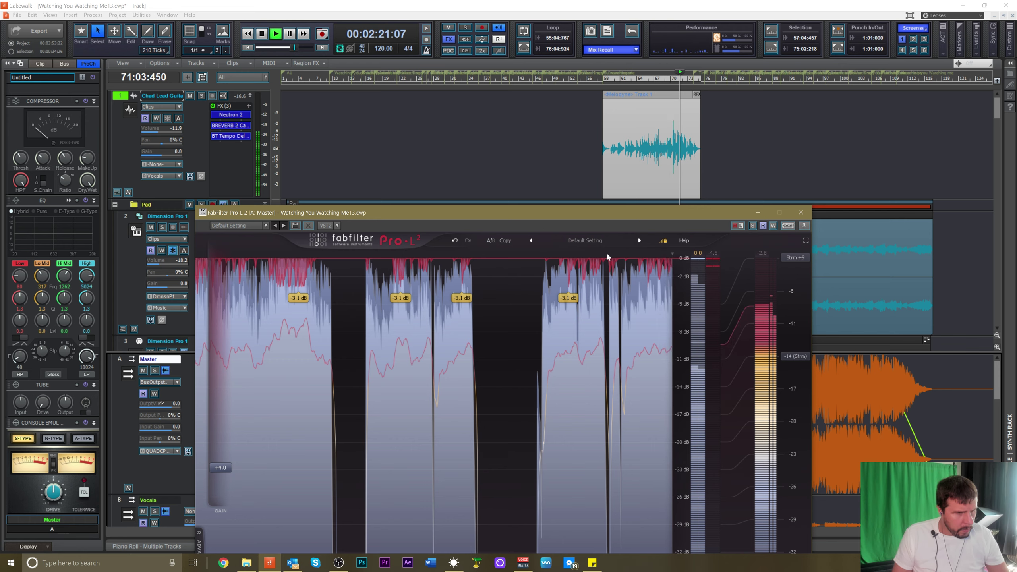
key("space")
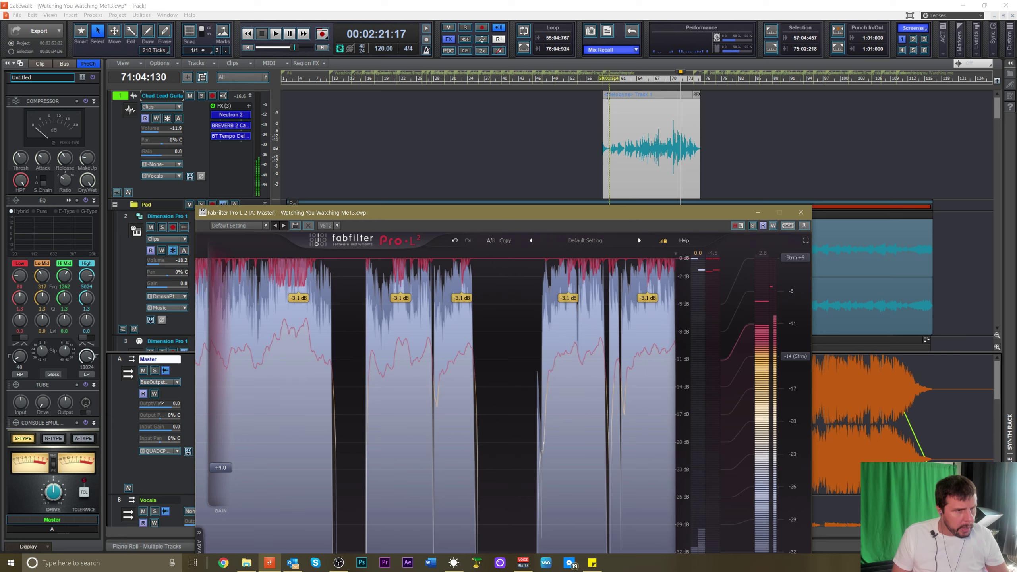
Set the playback position to measure 57 and enable On Stop, Rewind to Now Marker in the track view options
left_click(598, 87)
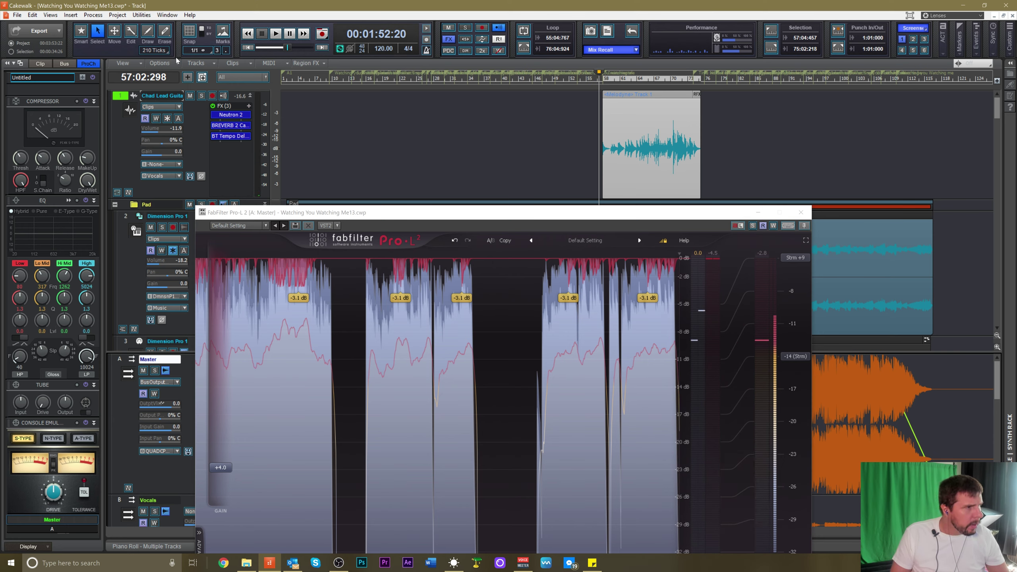
left_click(160, 63)
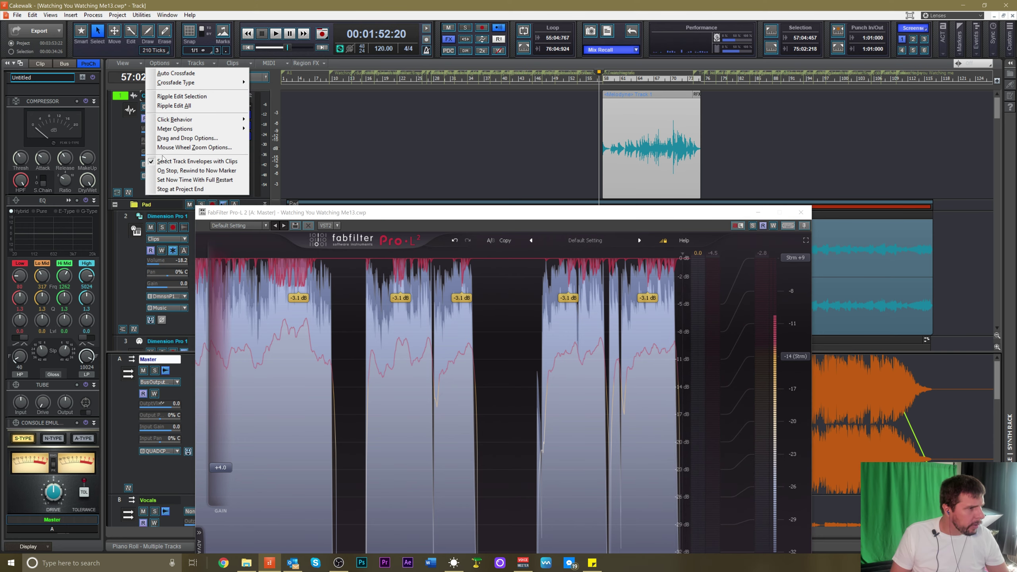
left_click(162, 171)
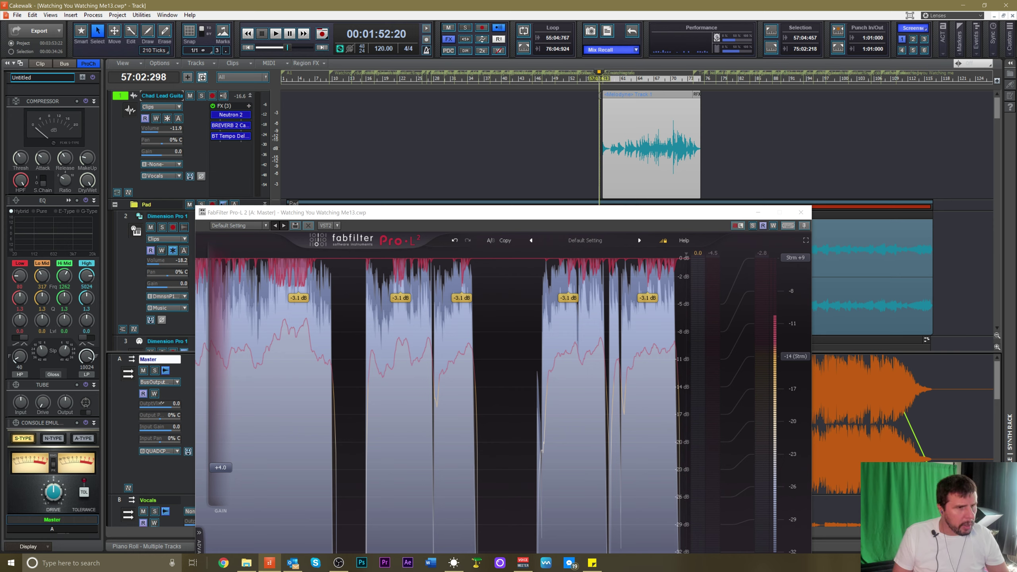
Play the guitar solo from measure 56 and set the lead guitar track's volume to -11.3 dB
left_click(593, 83)
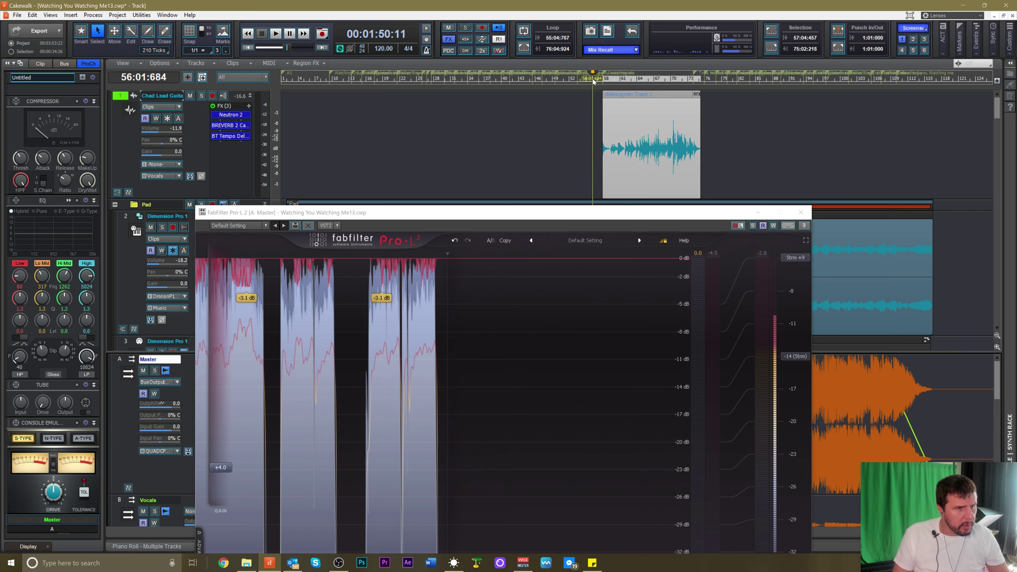
key("space")
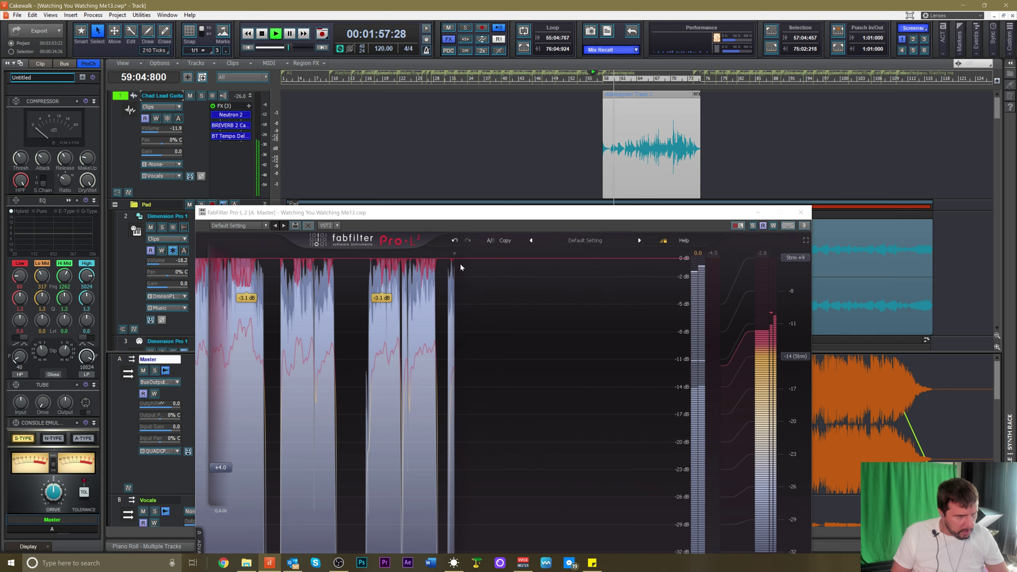
left_click(152, 132)
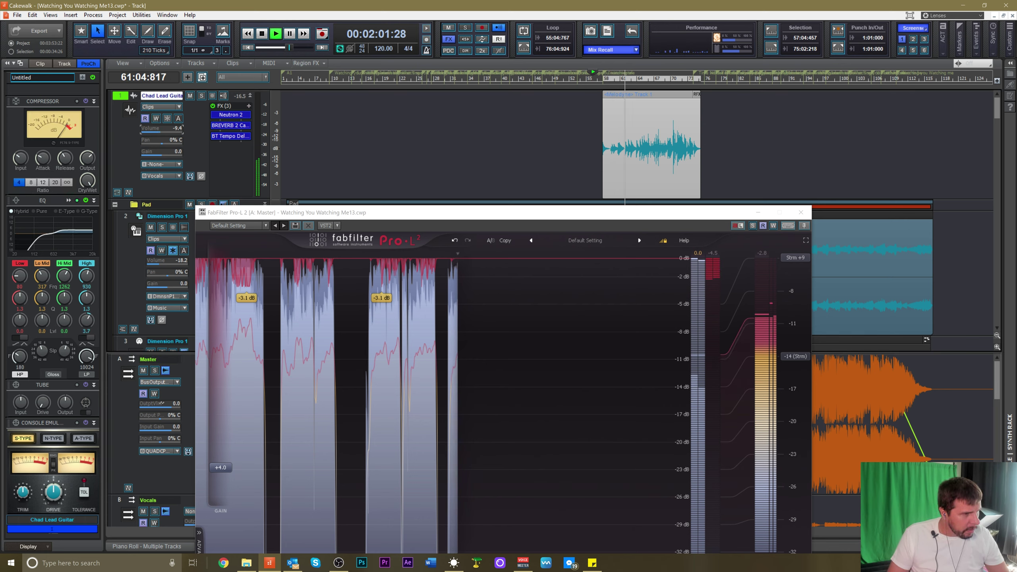
left_click_drag(152, 133, 152, 133)
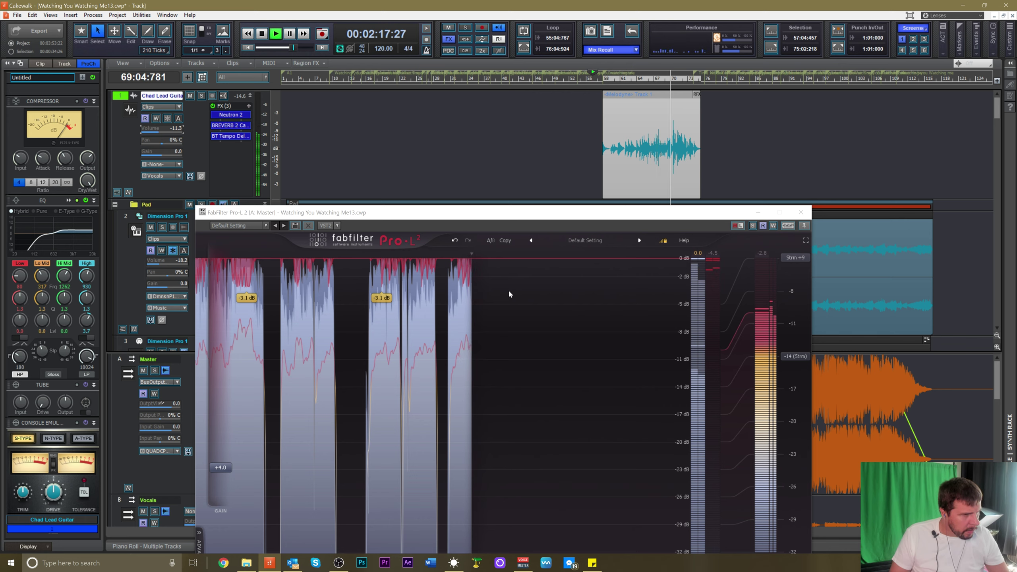
Move the FabFilter Pro-L 2 window clear of the track and bus controls and stop playback
left_click_drag(285, 217, 315, 170)
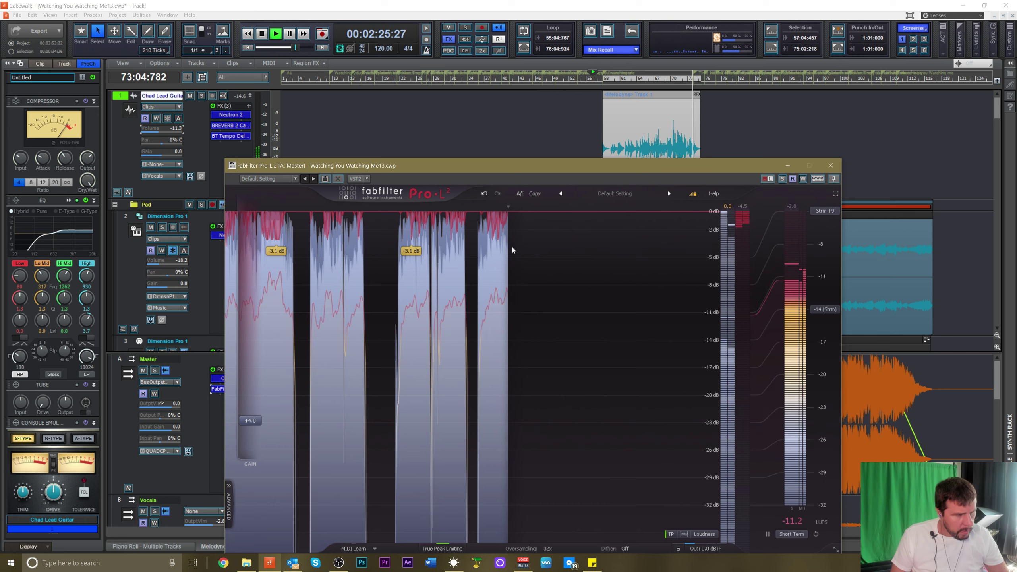
key("space")
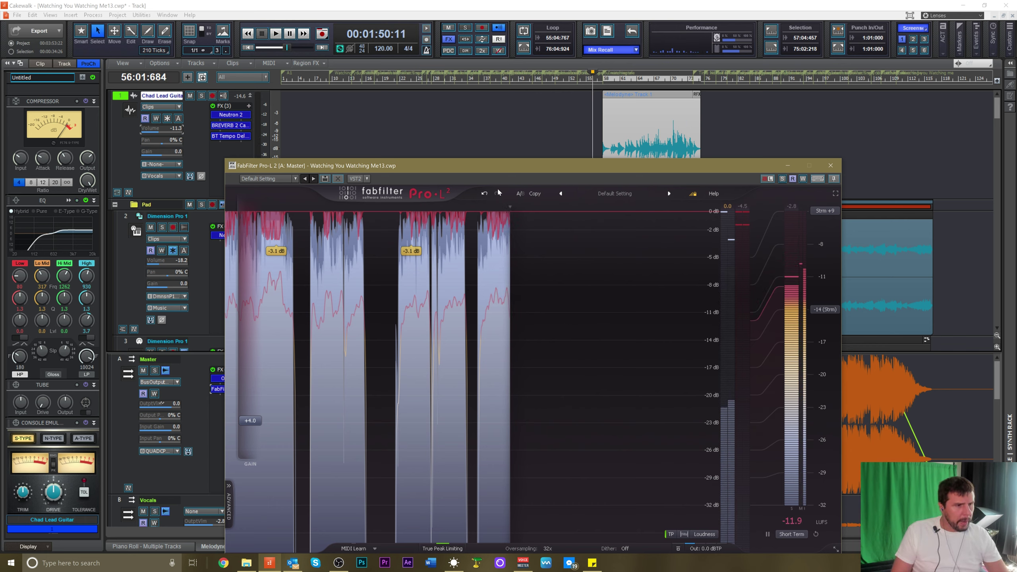
left_click_drag(357, 168, 452, 132)
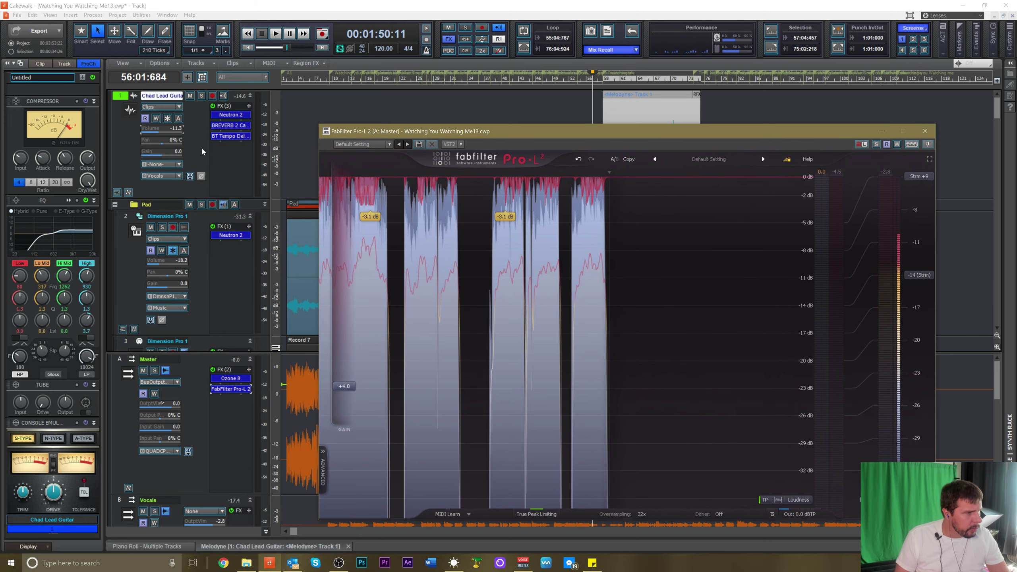
Bring up the channel strips of the Vocals and Music buses while briefly playing from measure 56
scroll(208, 428, "down", 3)
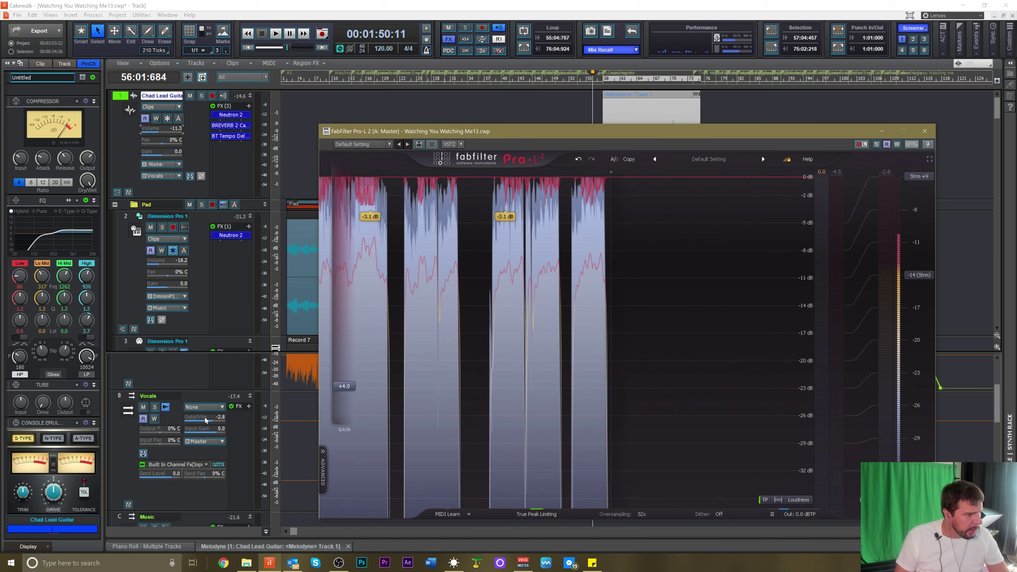
scroll(183, 463, "down", 3)
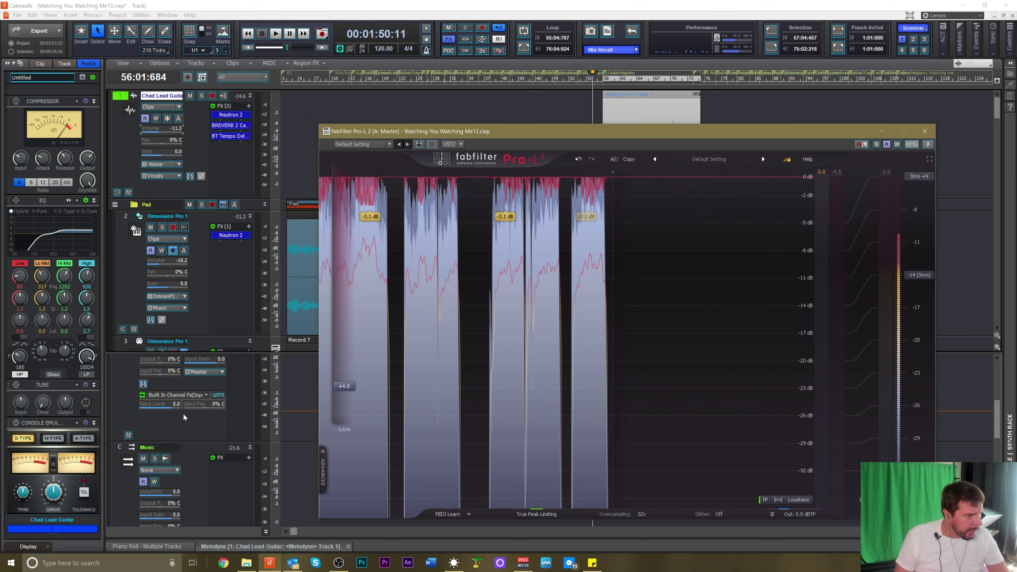
left_click(179, 431)
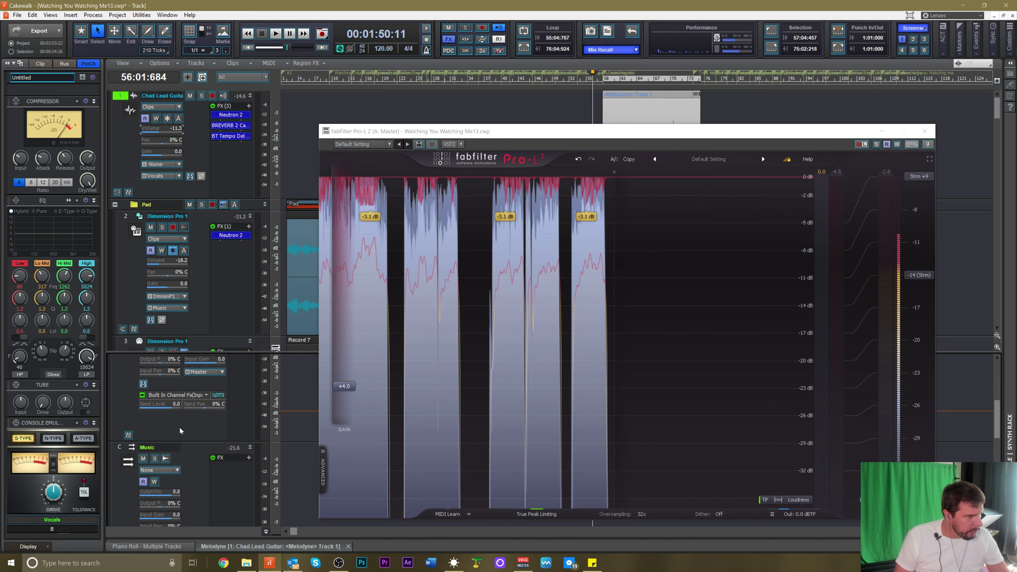
key("space")
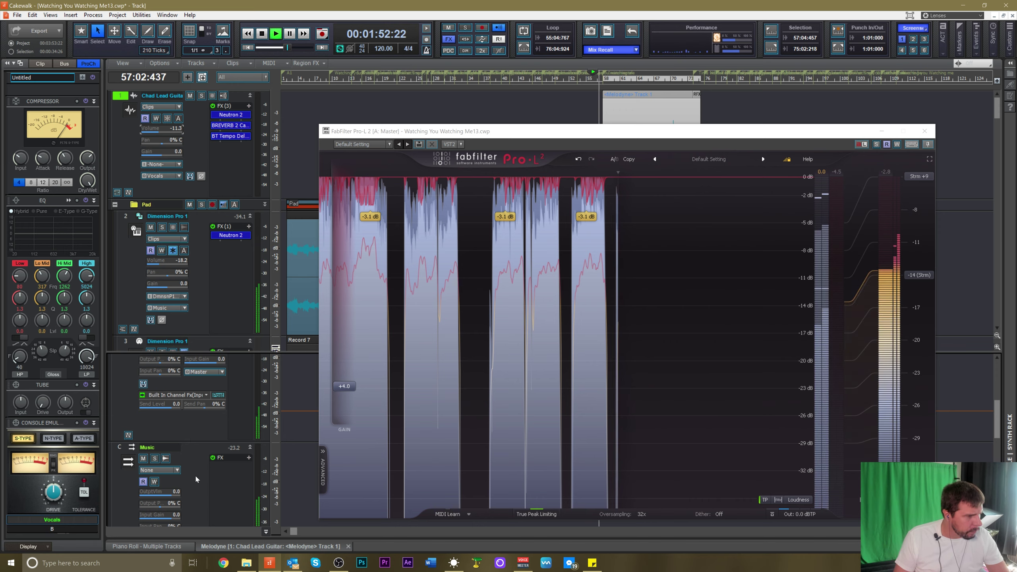
left_click(148, 447)
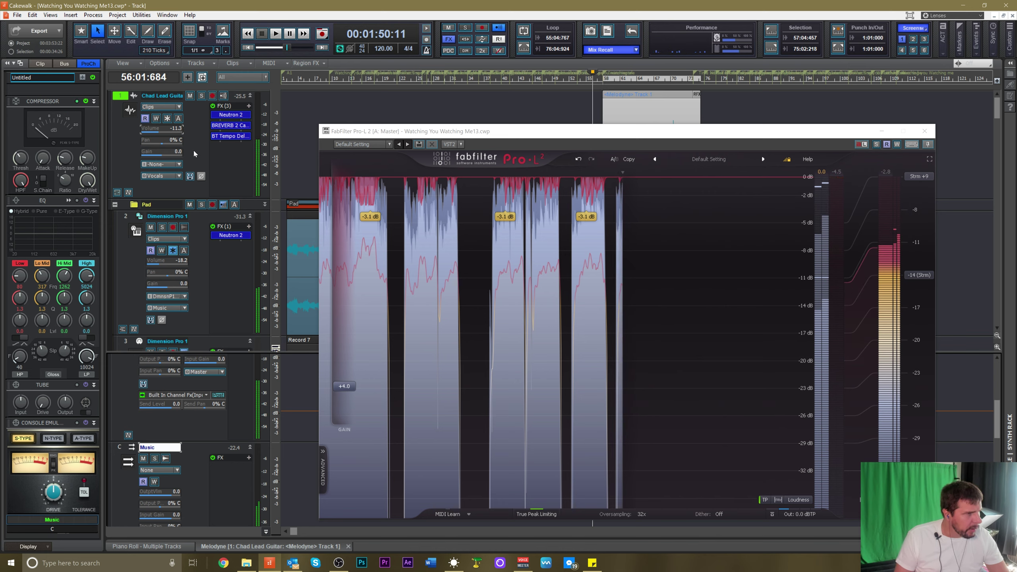
key("space")
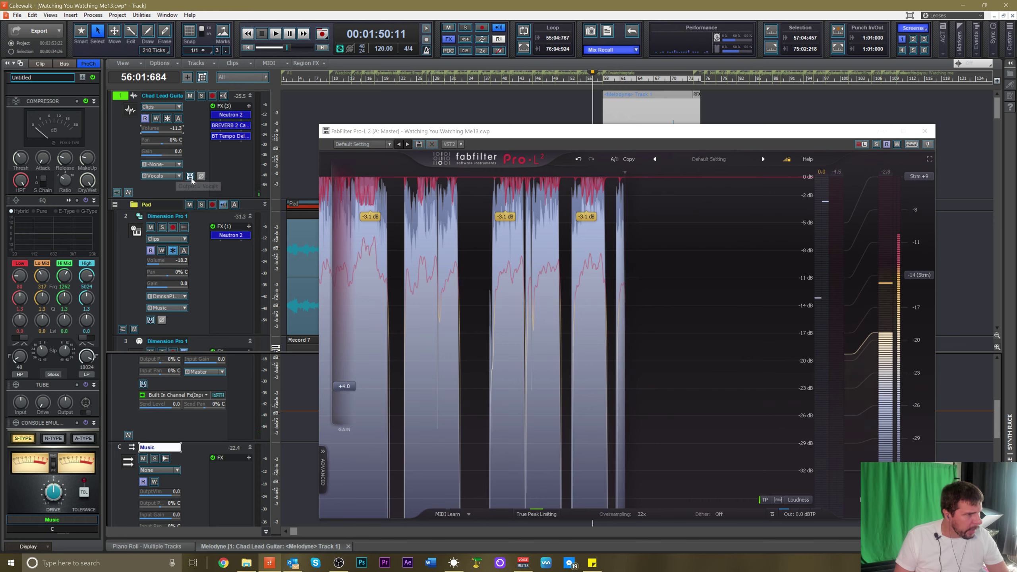
Look through the tracks down to the high harmony vocal, select that track and play the song from measure 8
scroll(201, 248, "down", 1)
scroll(201, 248, "down", 1)
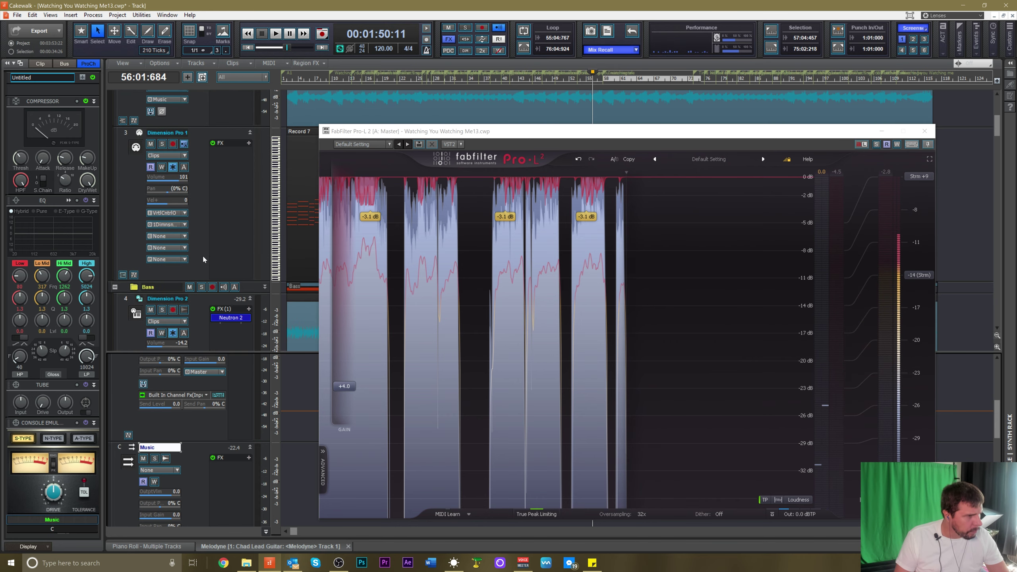
scroll(202, 255, "down", 1)
scroll(203, 259, "down", 3)
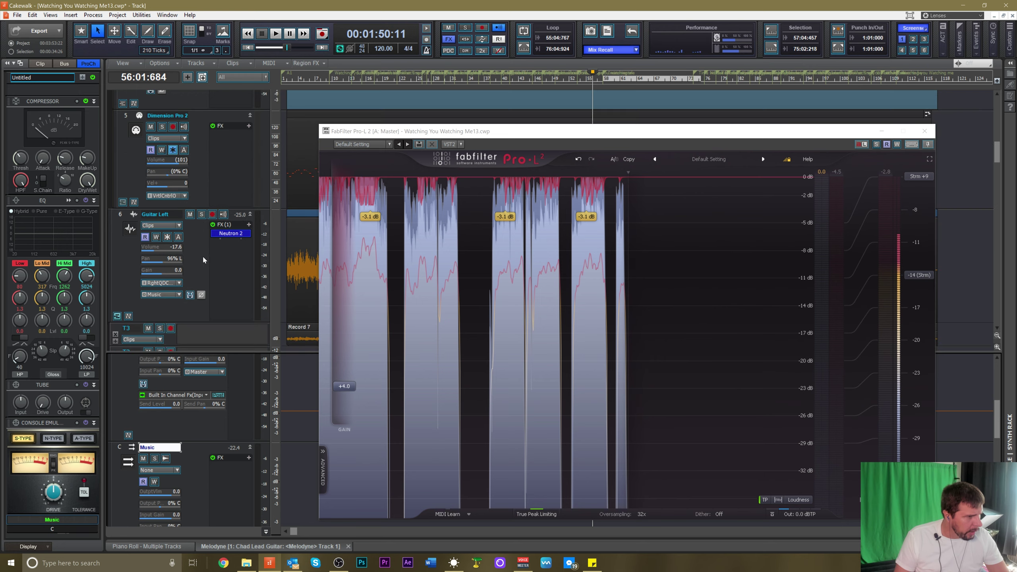
scroll(203, 259, "down", 3)
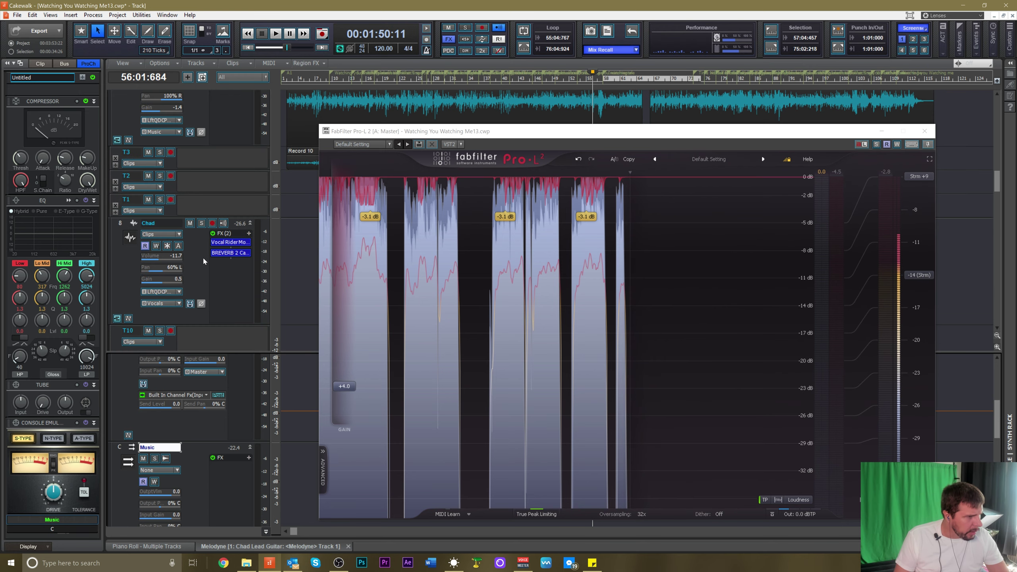
scroll(188, 257, "down", 3)
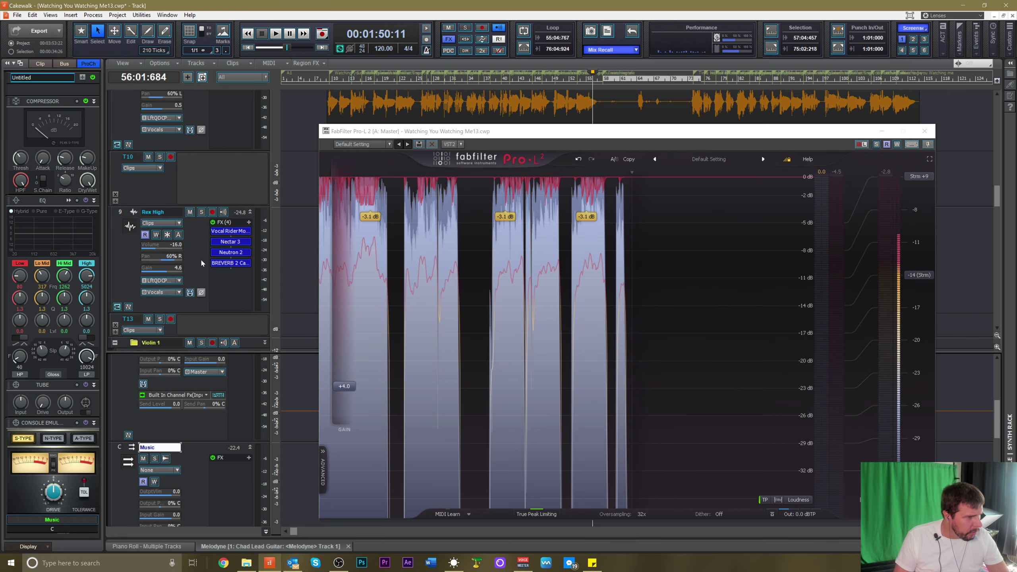
left_click(177, 308)
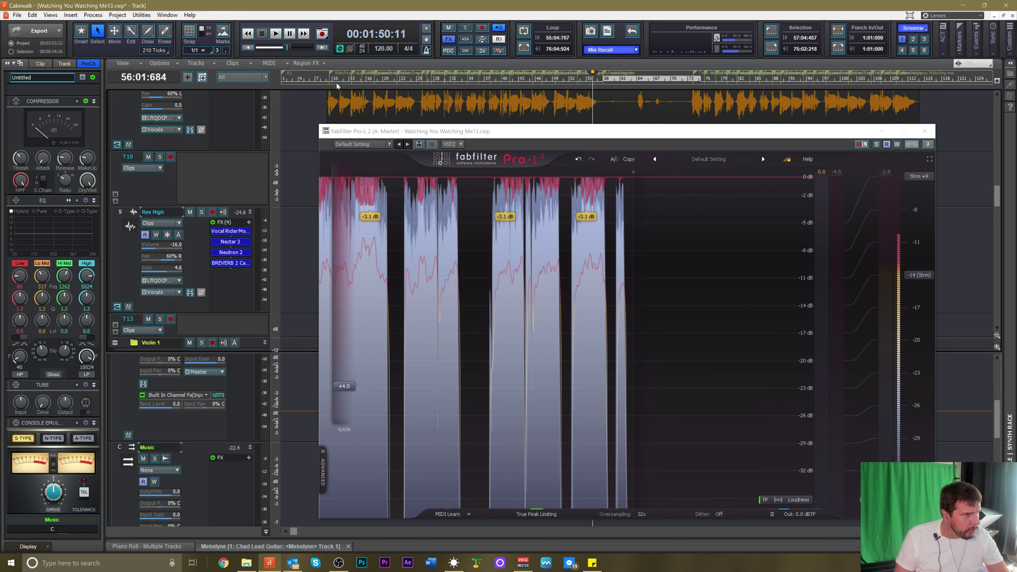
left_click(323, 79)
key("space")
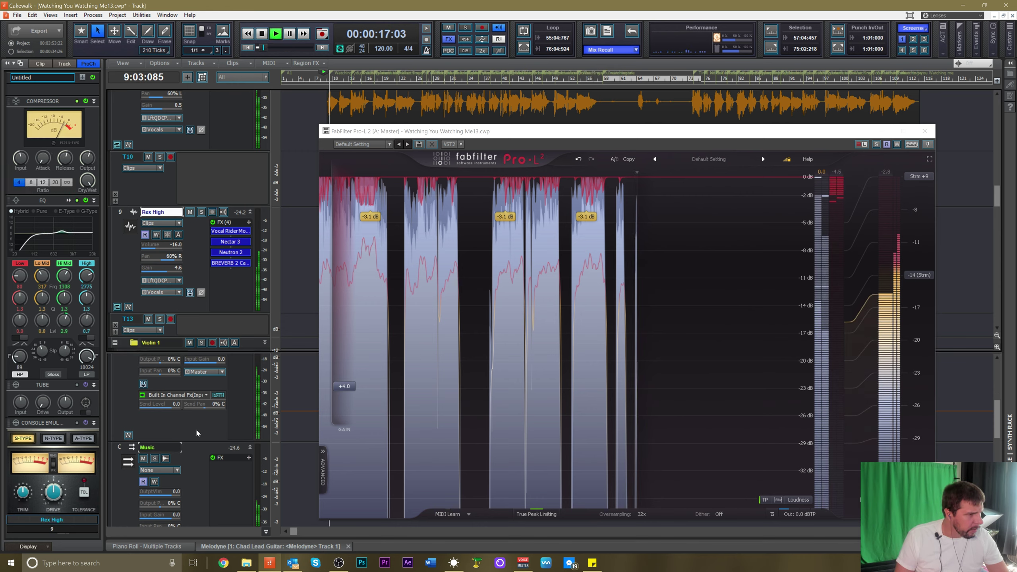
Adjust the Music bus compressor's threshold and release, set its makeup gain to 0.6 dB and stop playback
left_click(202, 459)
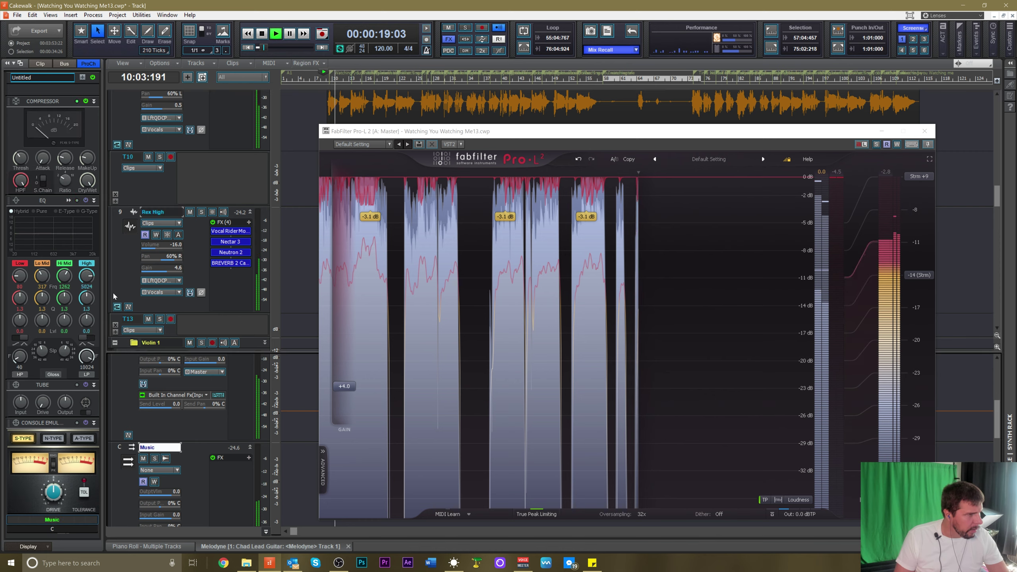
mouse_move(19, 158)
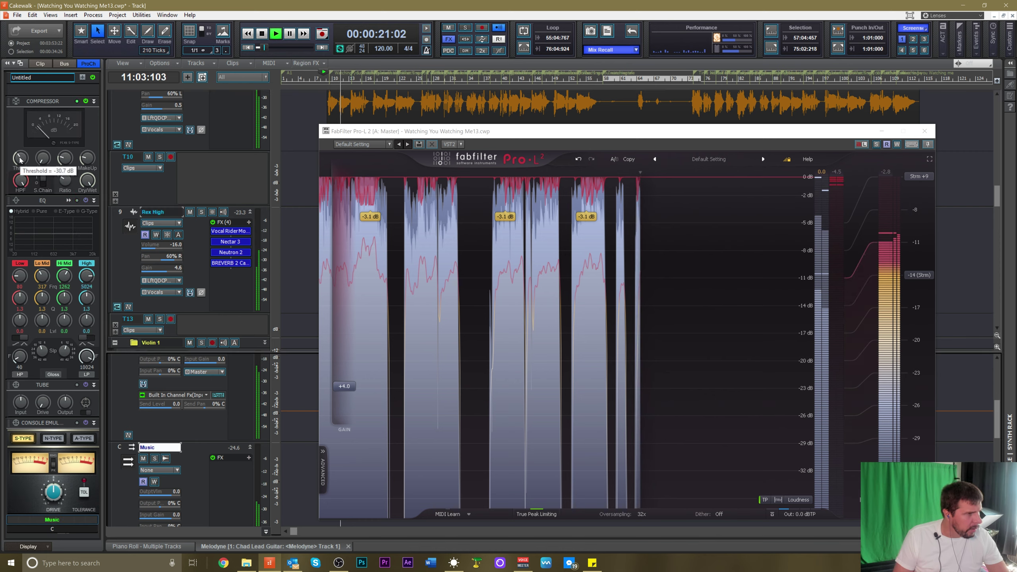
left_click_drag(20, 157, 19, 162)
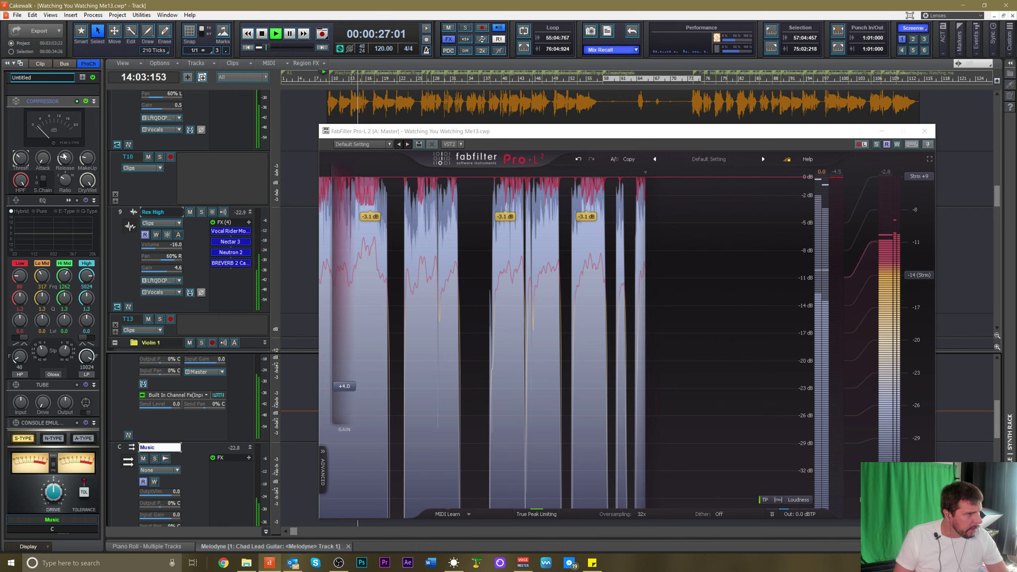
left_click_drag(65, 158, 65, 163)
mouse_move(43, 159)
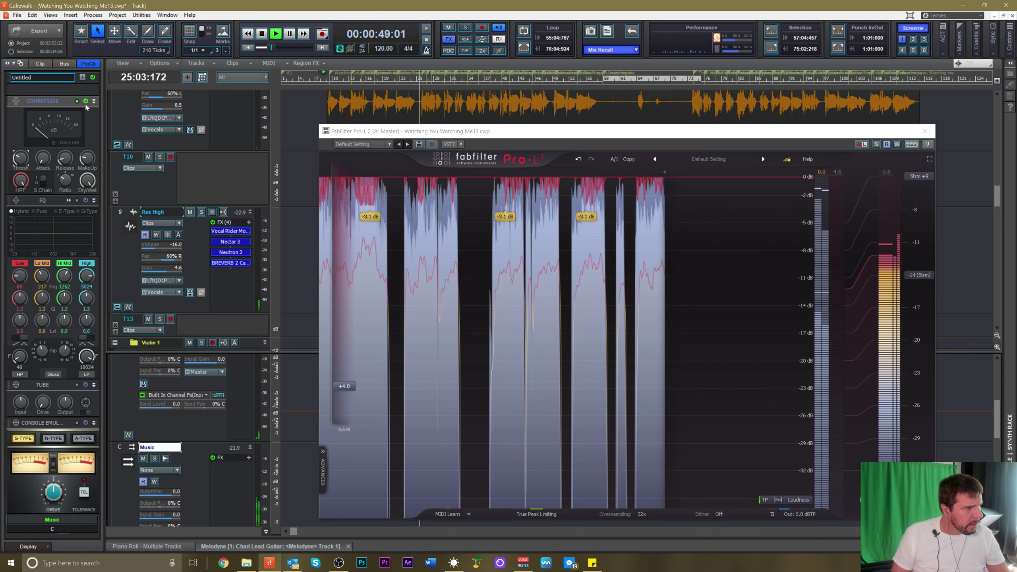
mouse_move(82, 159)
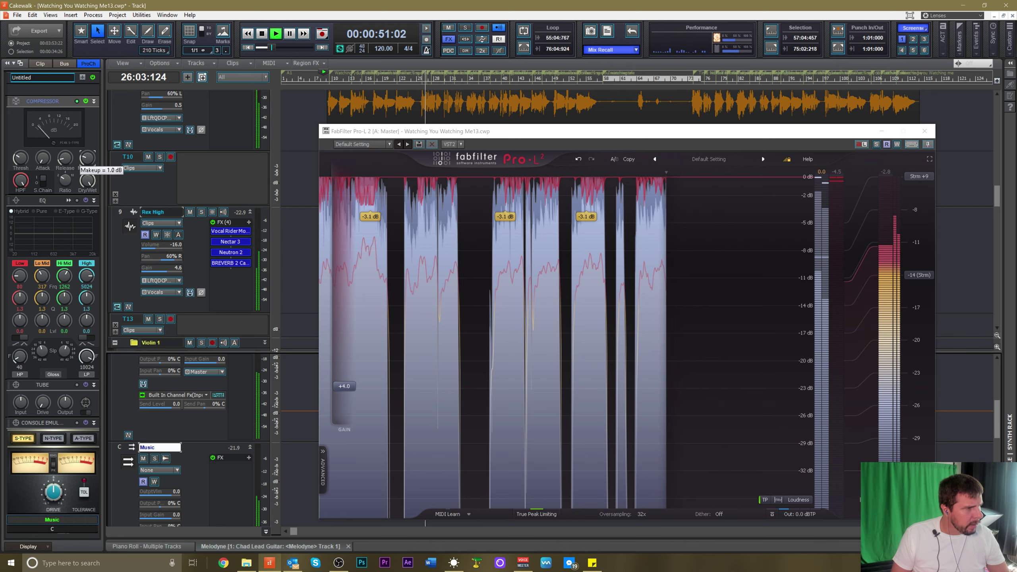
left_click_drag(87, 158, 87, 156)
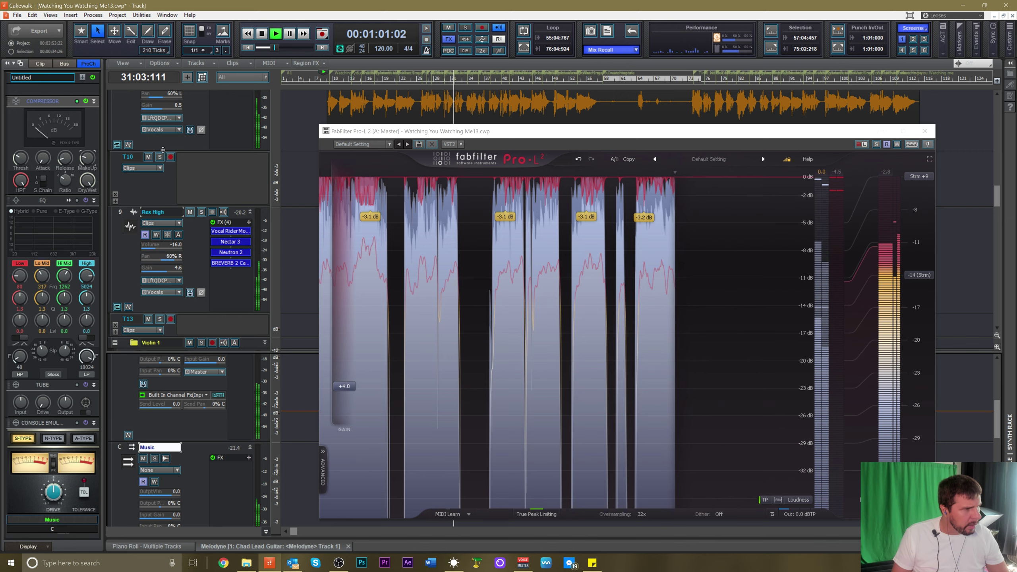
key("space")
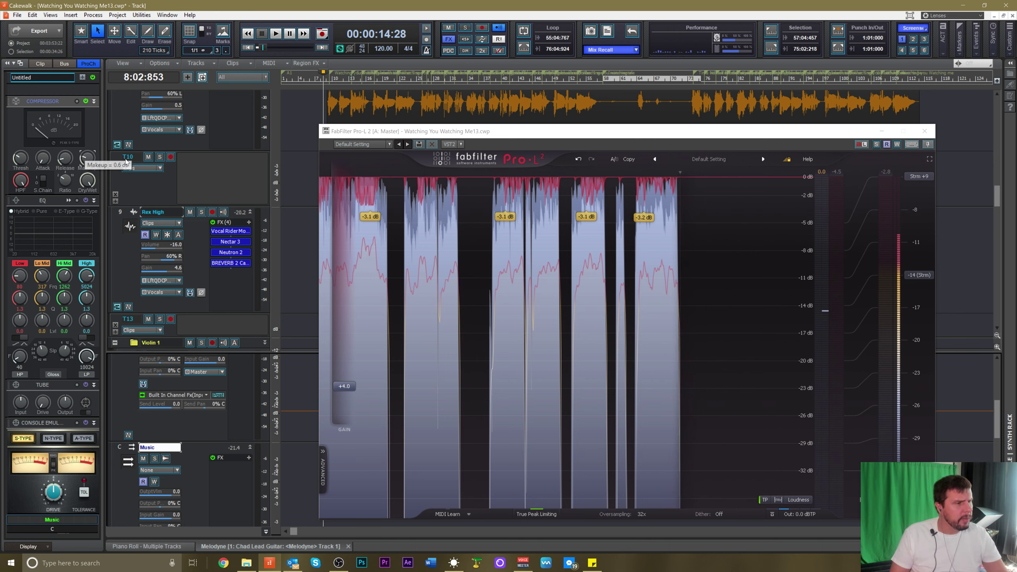
Play the section from measure 55 and return to the lead guitar track's controls during the solo
left_click(588, 79)
key("space")
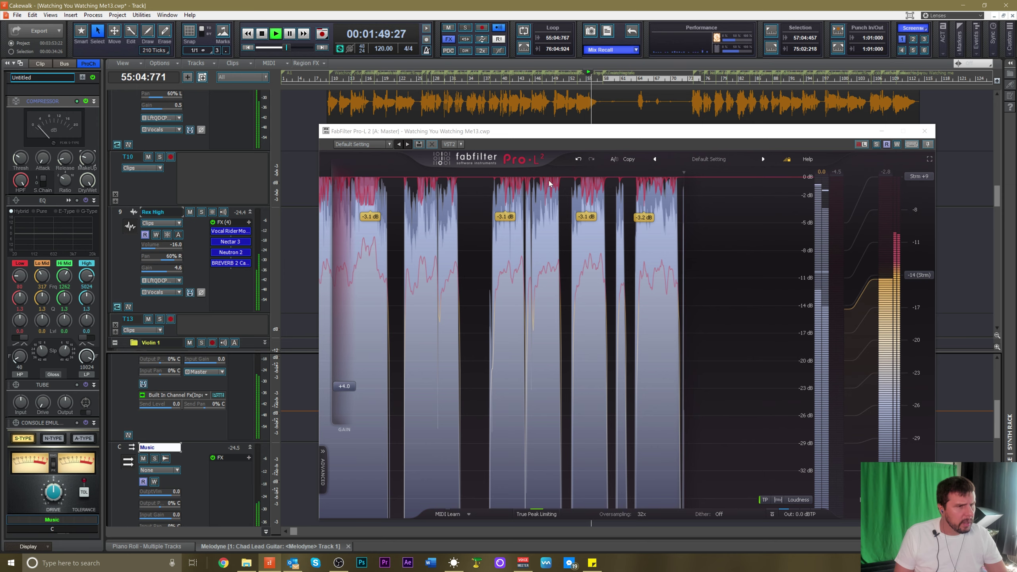
left_click(195, 148)
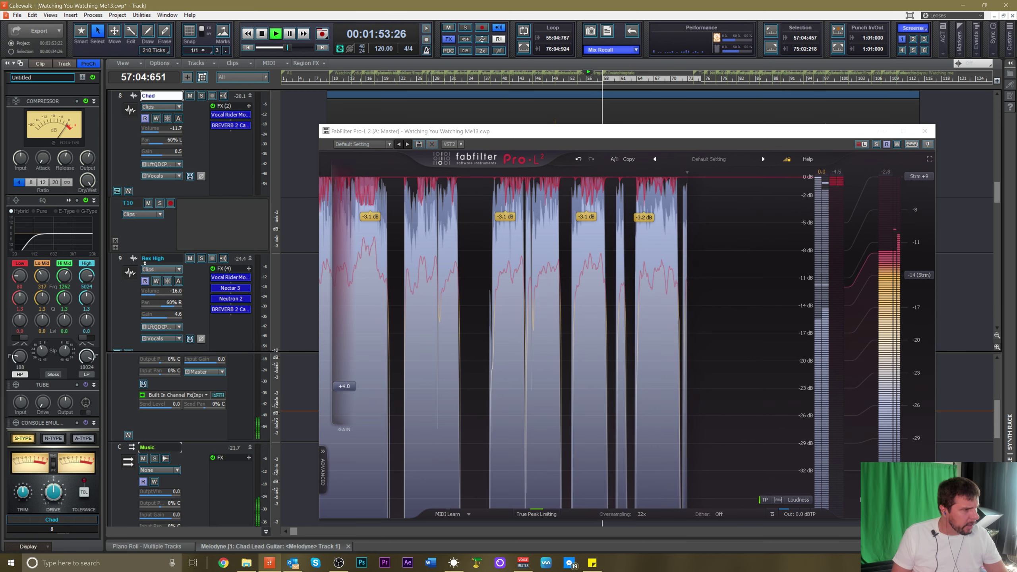
left_click(181, 399)
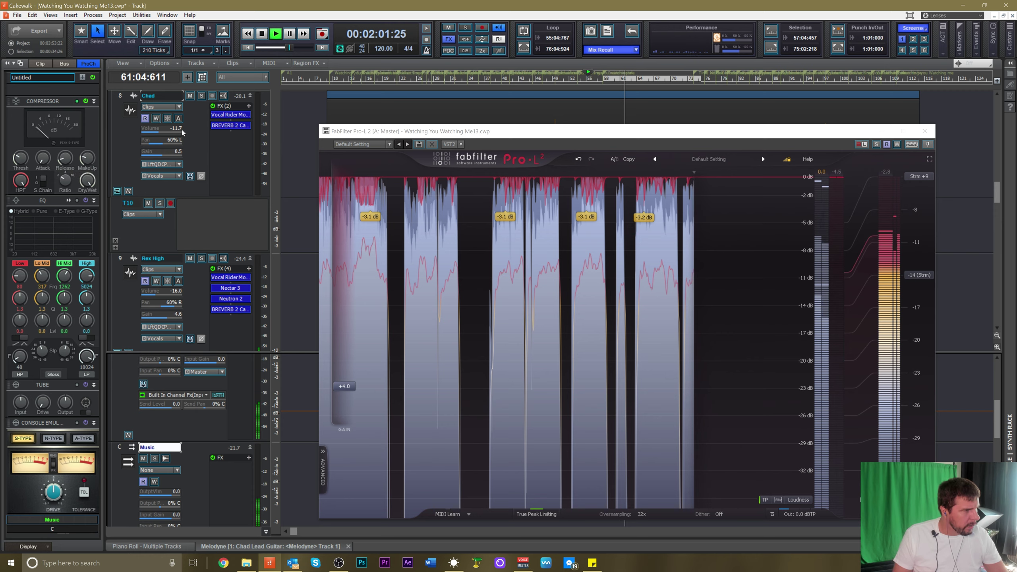
left_click(193, 133)
scroll(192, 134, "up", 5)
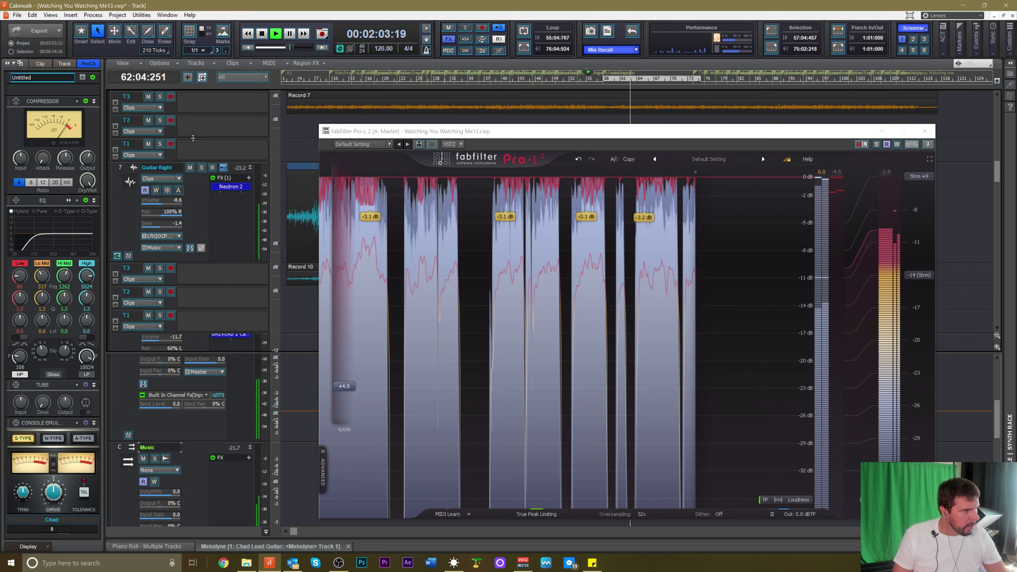
scroll(191, 143, "up", 5)
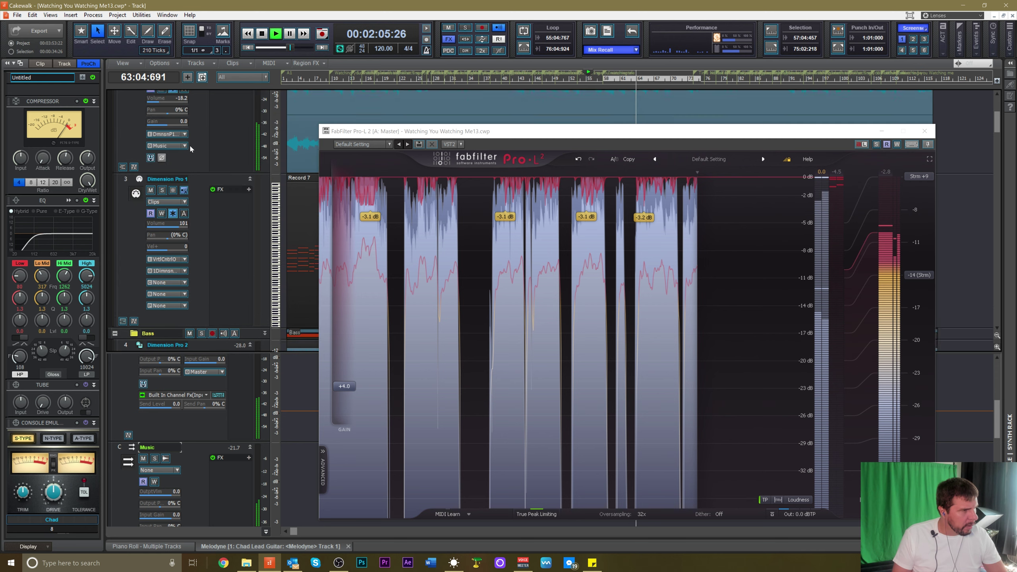
scroll(189, 146, "up", 2)
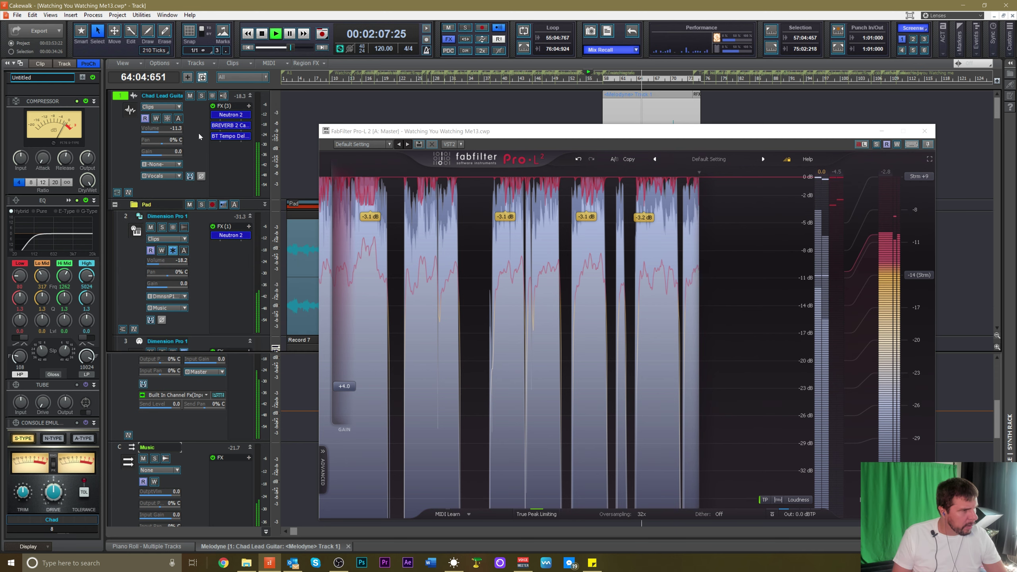
Select the lead guitar track and set its volume to -10.5 dB while the solo plays, ending with playback stopped
left_click(199, 134)
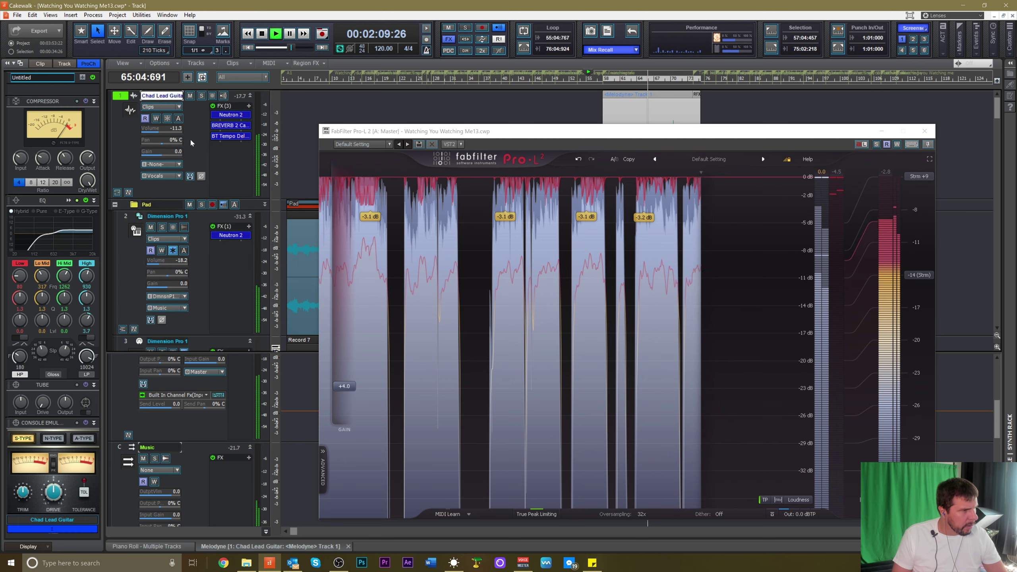
left_click(86, 159)
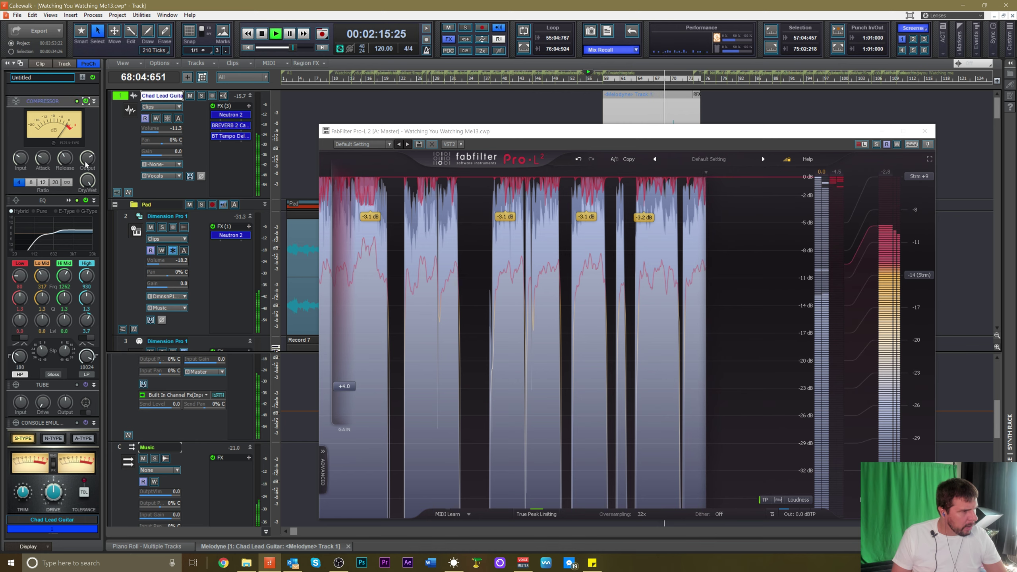
mouse_move(88, 161)
left_click_drag(148, 135, 150, 135)
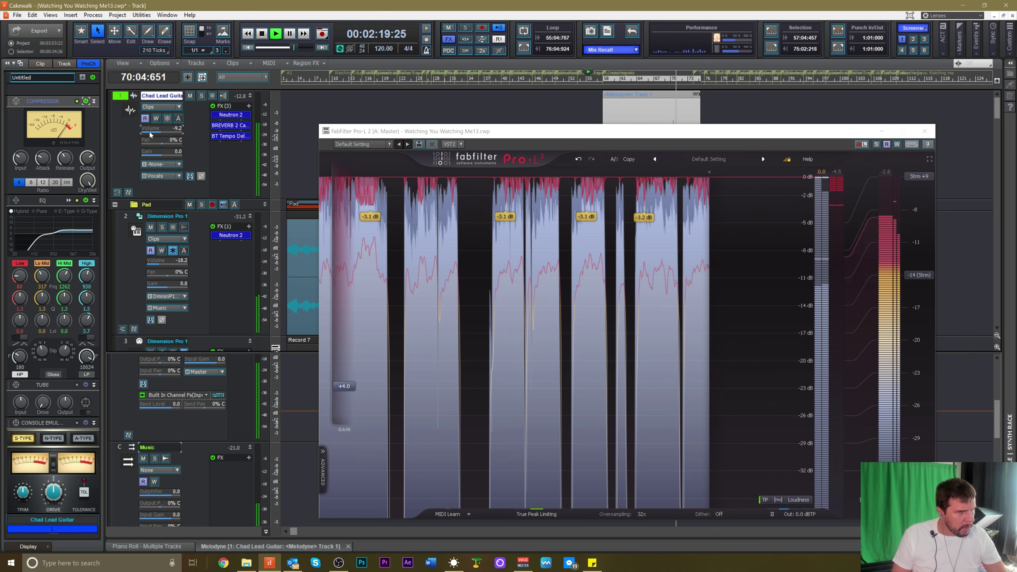
left_click_drag(151, 132, 149, 133)
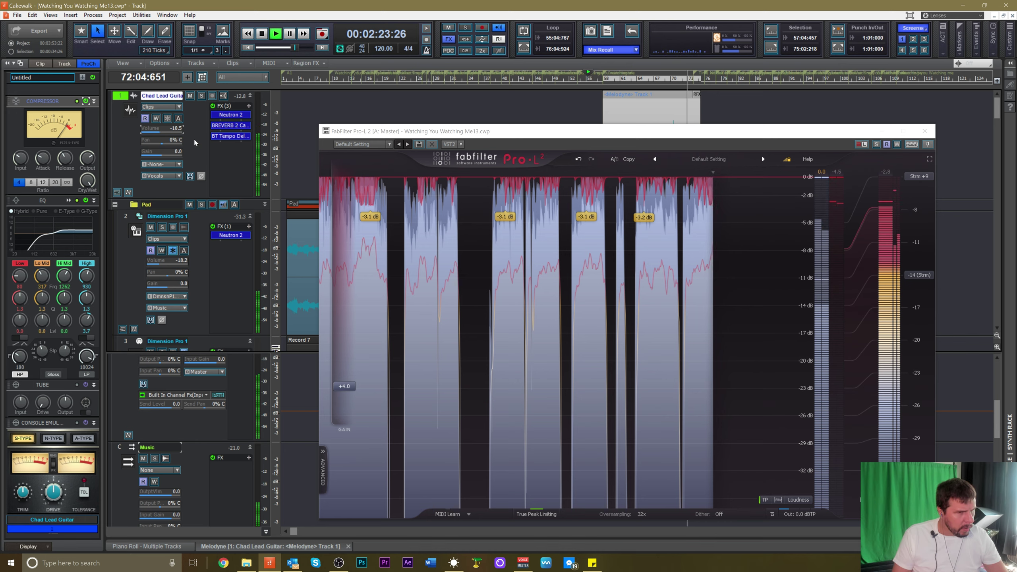
key("space")
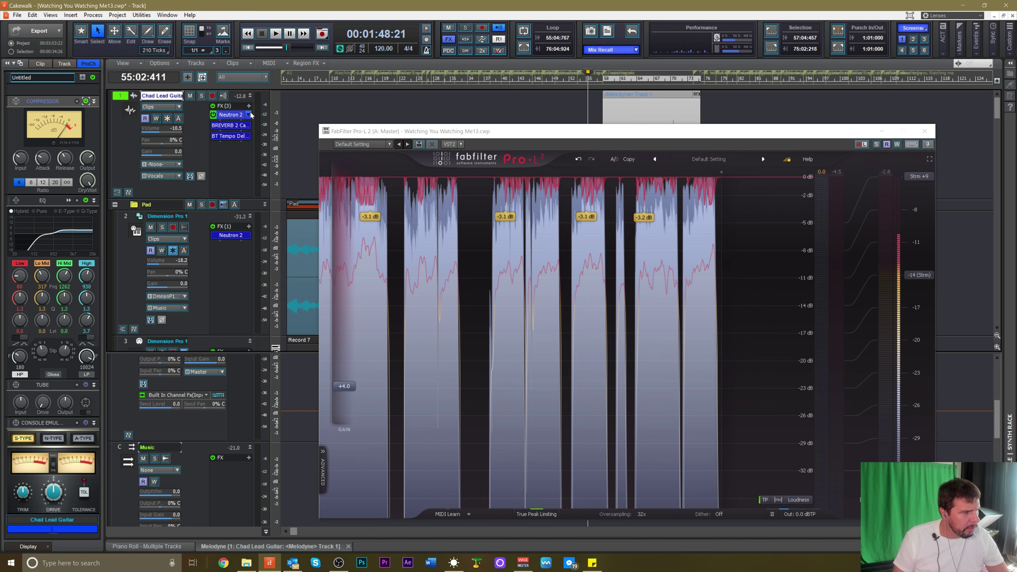
While playing from measure 56, set the lead guitar EQ's high-pass to 96 Hz and its Lo Mid band to 3.4 dB at 159 Hz
left_click(595, 82)
key("space")
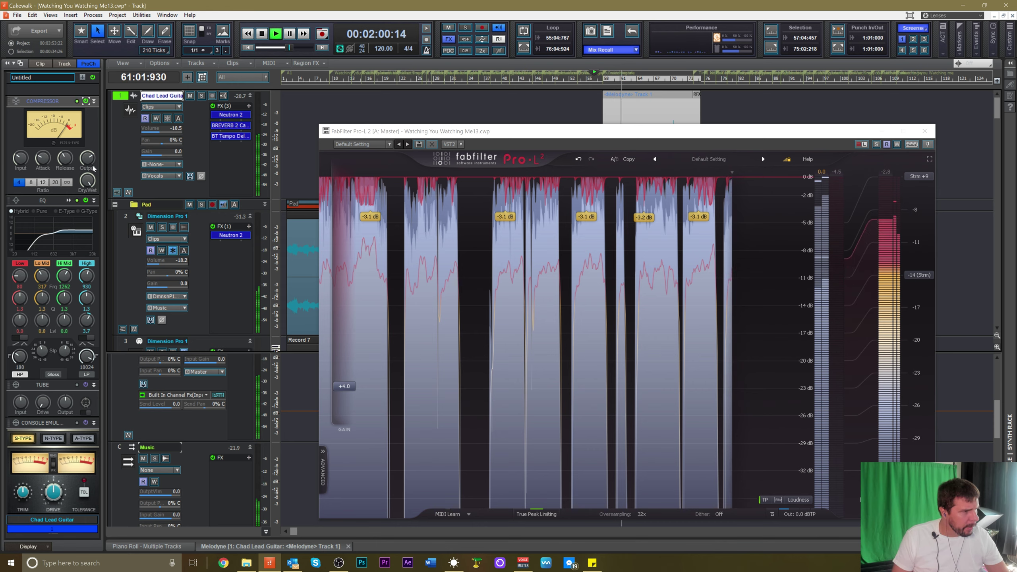
mouse_move(66, 252)
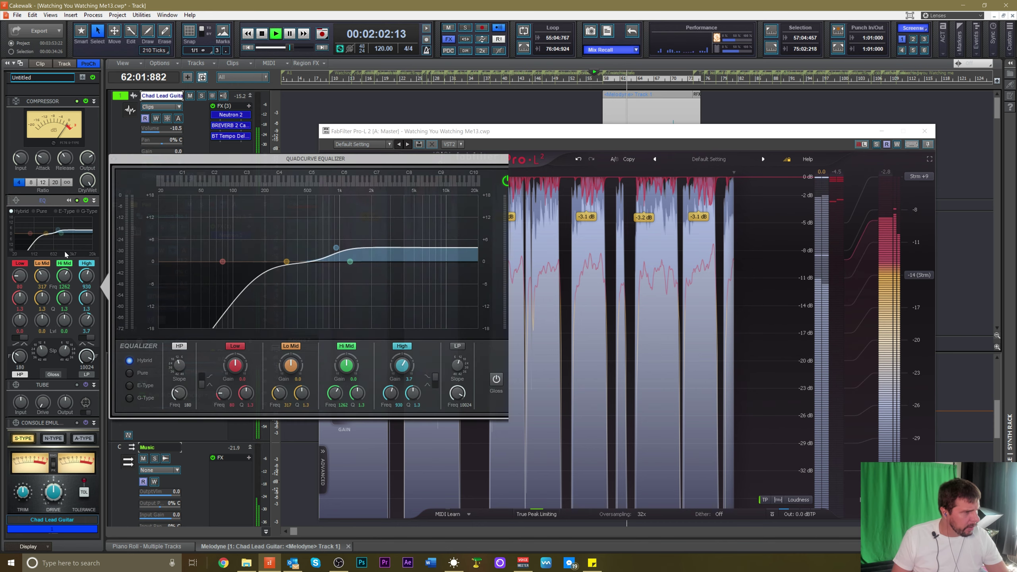
left_click_drag(287, 262, 276, 244)
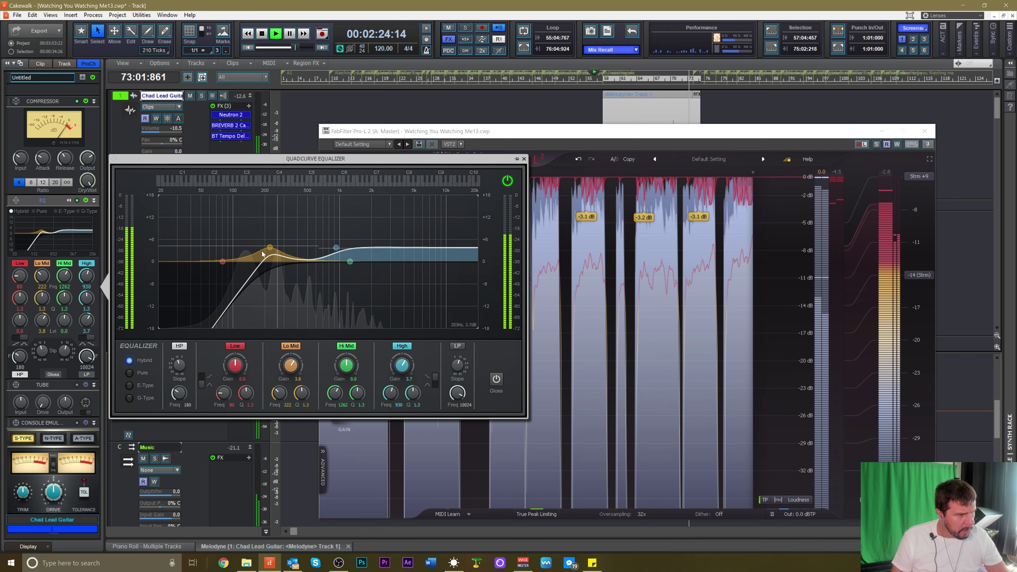
key("space")
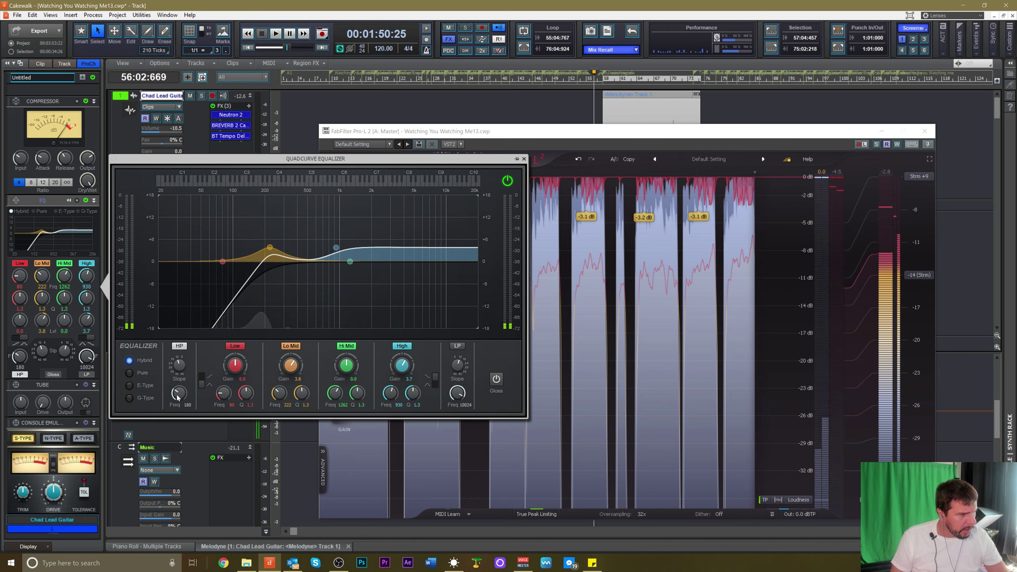
left_click_drag(179, 397, 179, 411)
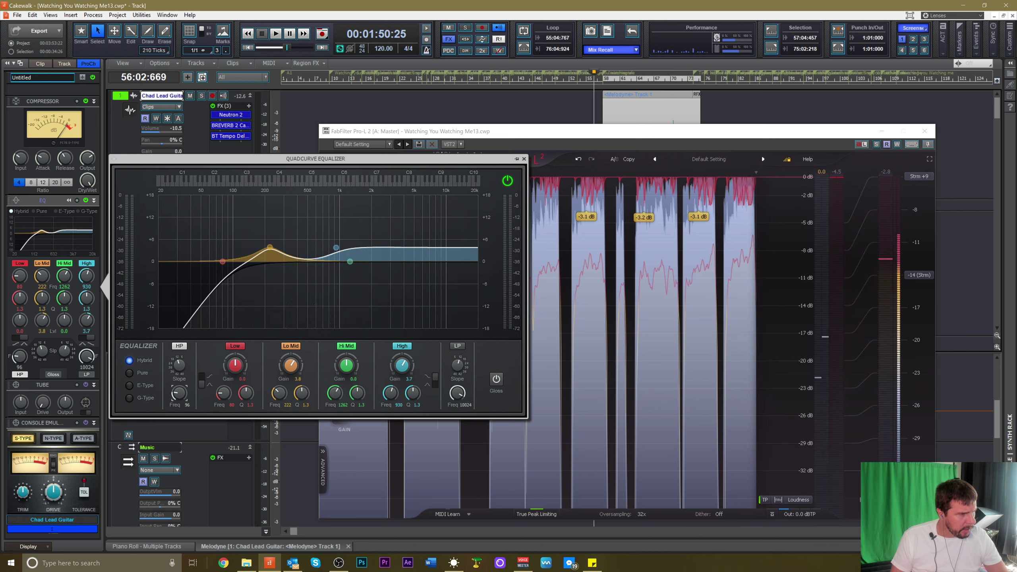
key("space")
left_click_drag(270, 247, 255, 245)
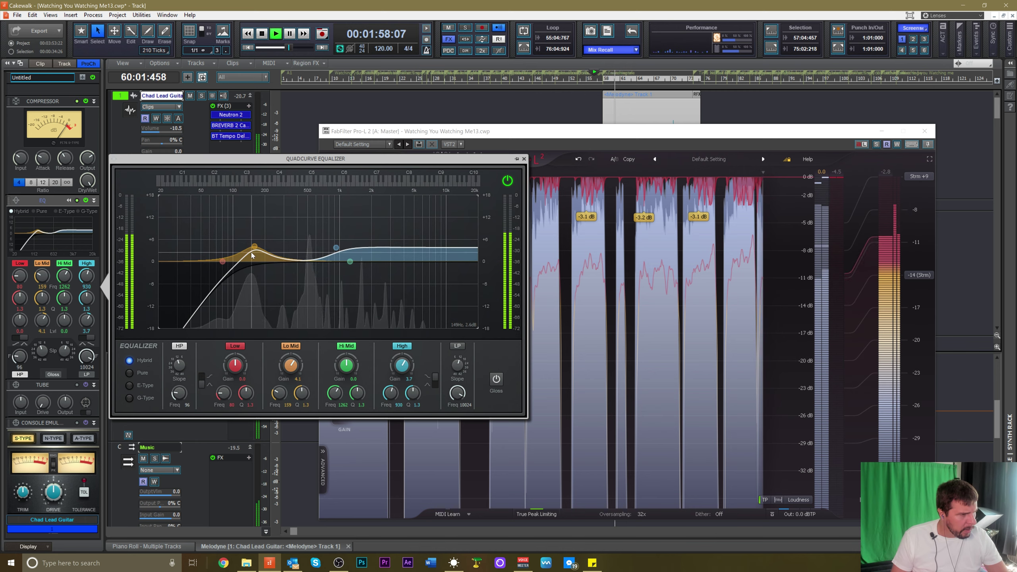
left_click_drag(254, 250, 254, 248)
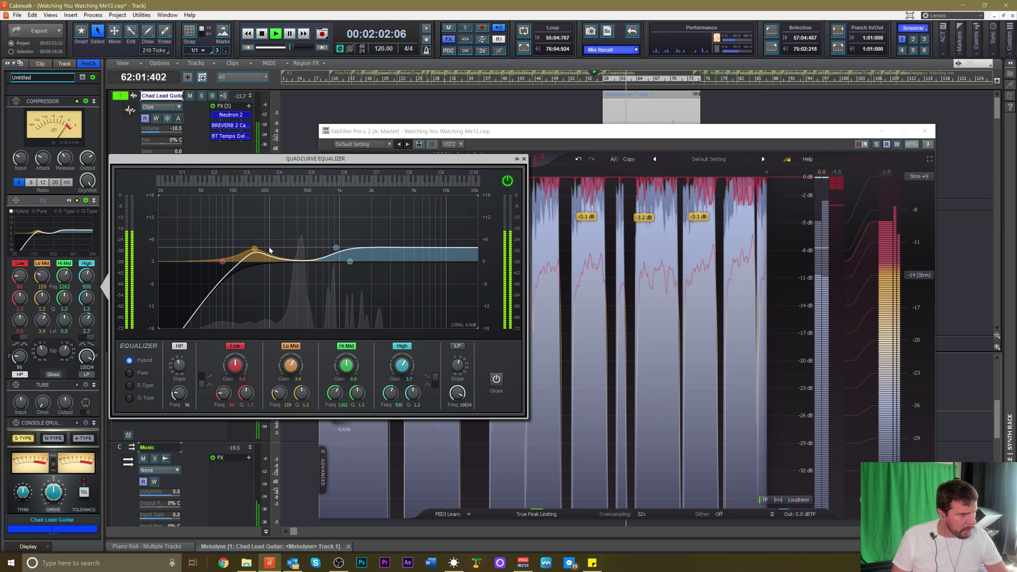
Bring up the Music bus's channel strip during the solo, stop playback and minimize the limiter window
left_click(198, 470)
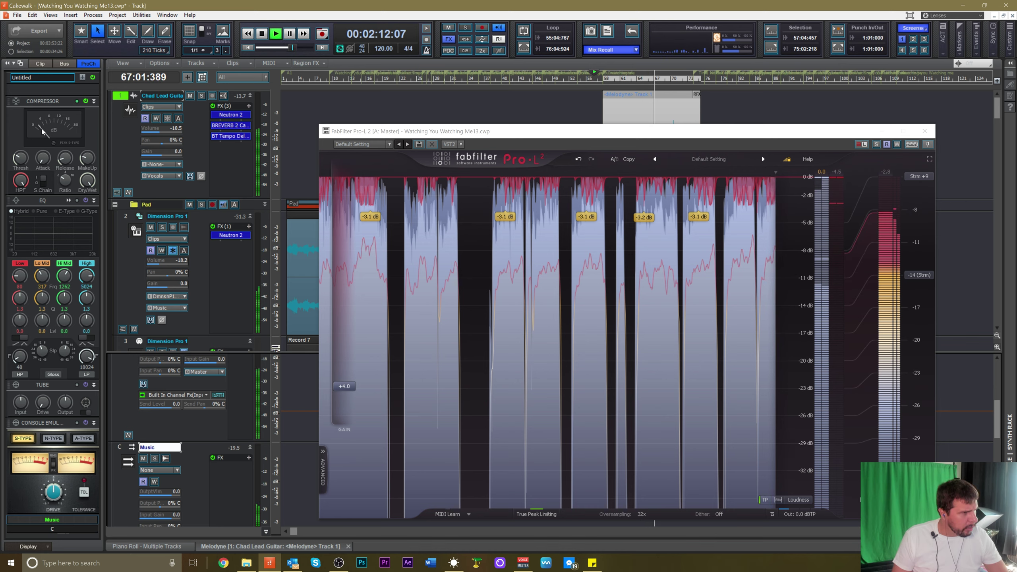
key("space")
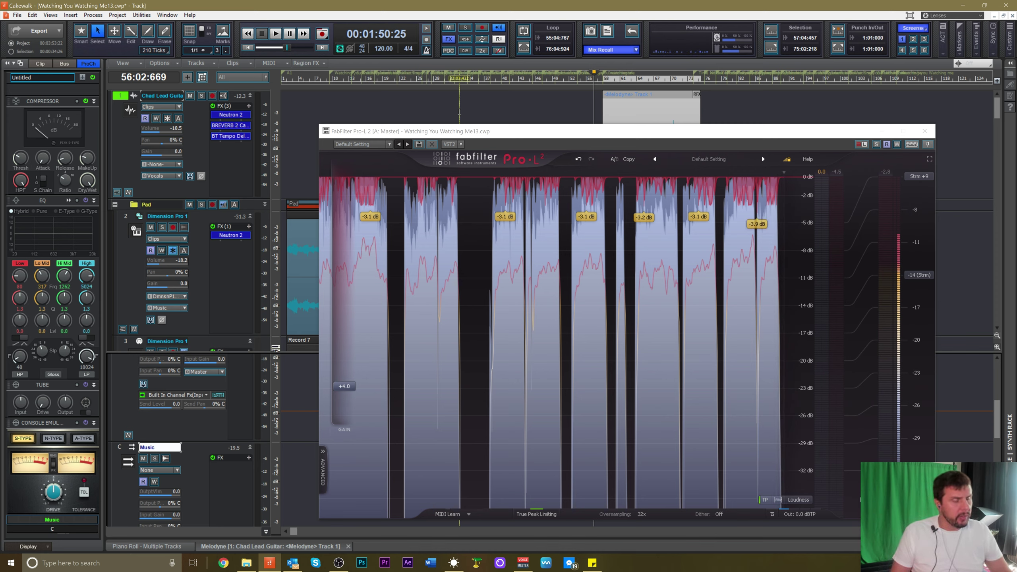
left_click(883, 133)
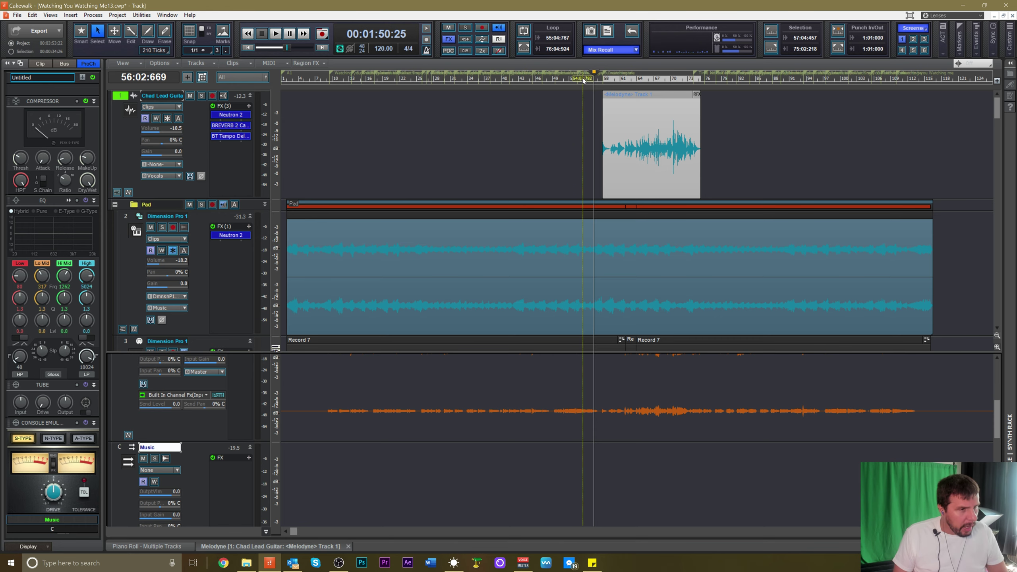
Play the lead-in to the guitar solo from measure 53 and stop once the solo has begun
left_click(580, 78)
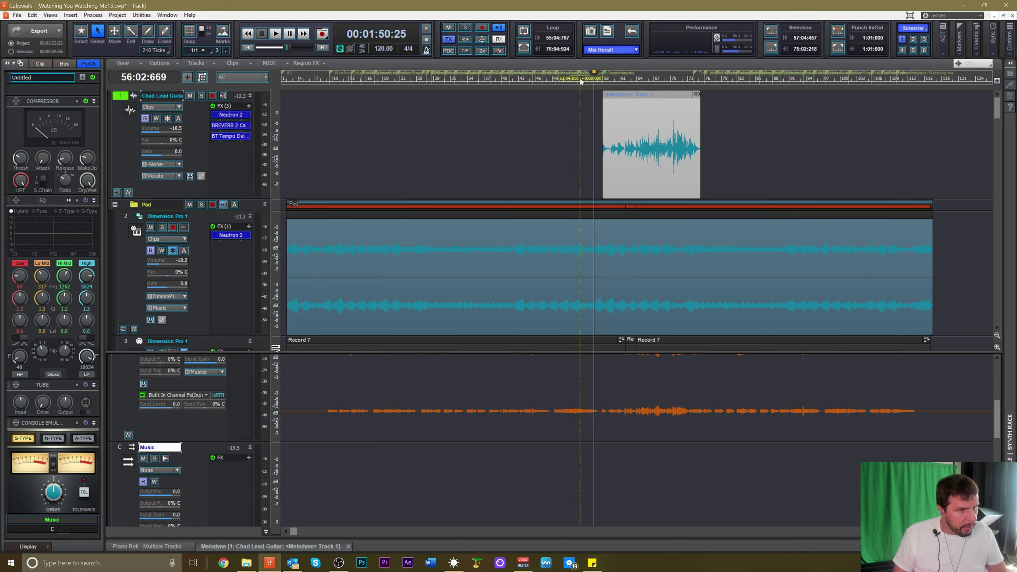
key("space")
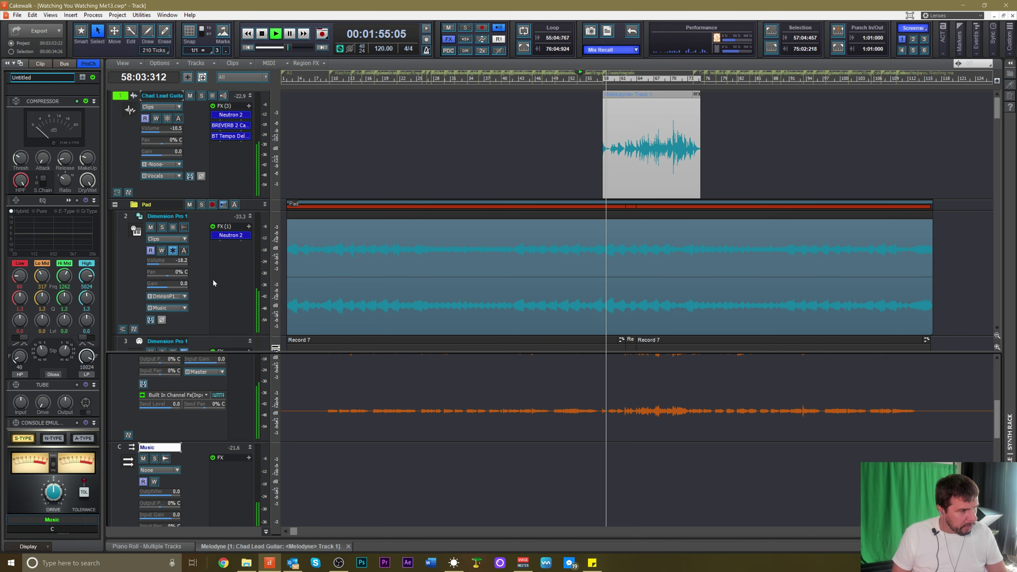
key("space")
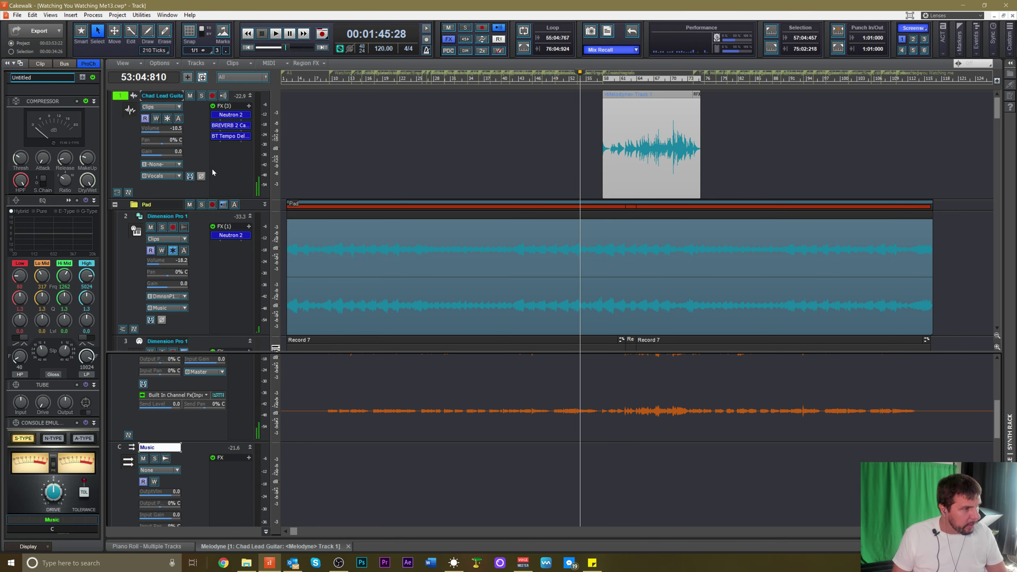
Look through the Master, Vocals and Music buses and the pad, bass, guitar and vocal tracks, returning to the lead guitar
scroll(203, 369, "up", 3)
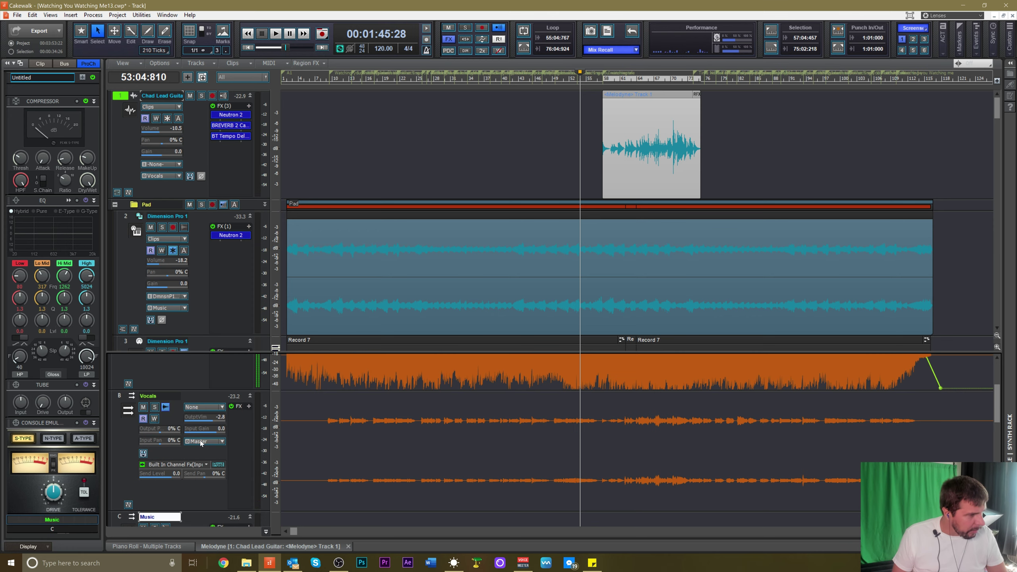
scroll(205, 408, "up", 4)
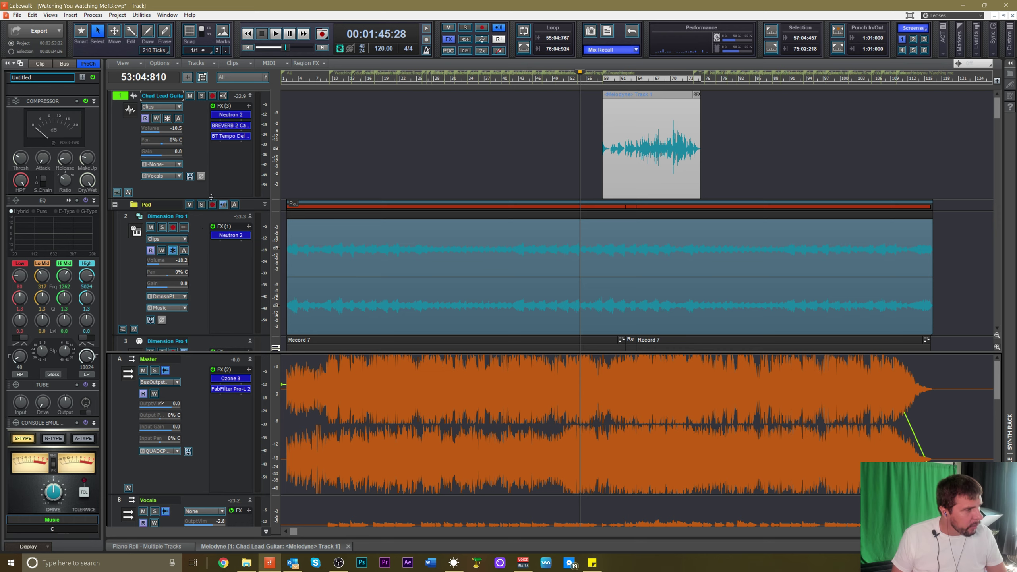
scroll(194, 269, "down", 2)
scroll(196, 267, "down", 4)
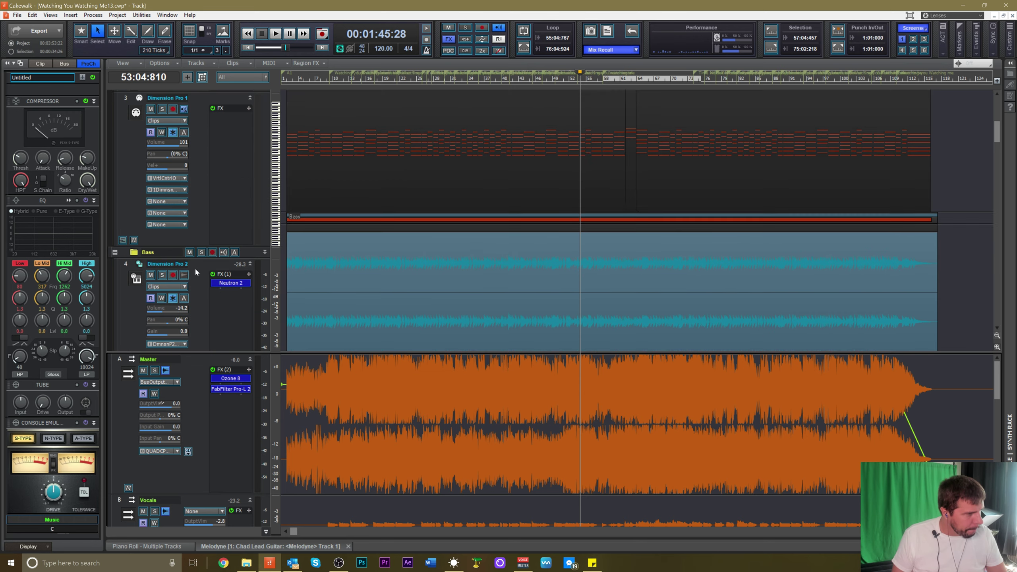
scroll(205, 221, "down", 6)
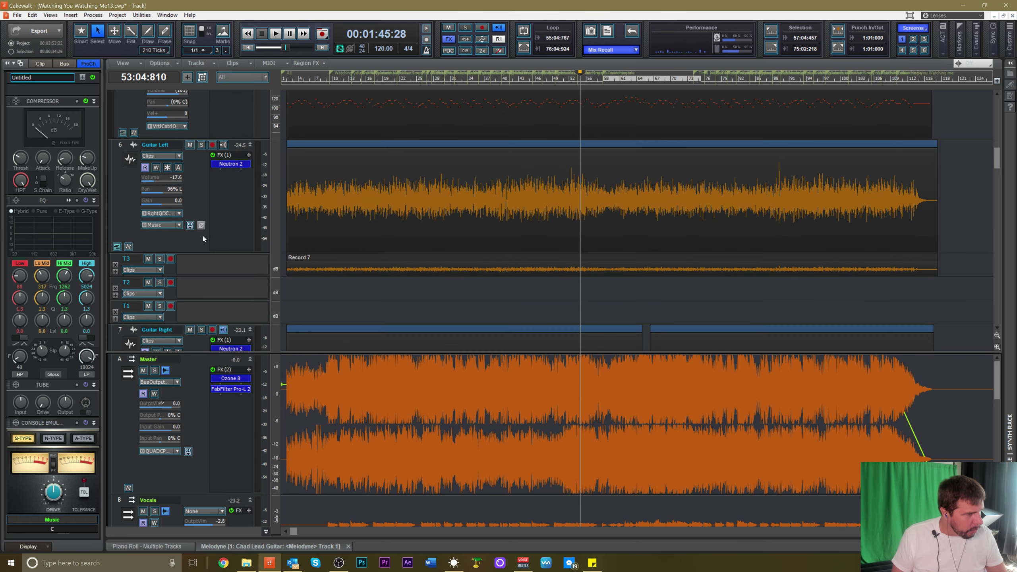
scroll(202, 239, "down", 6)
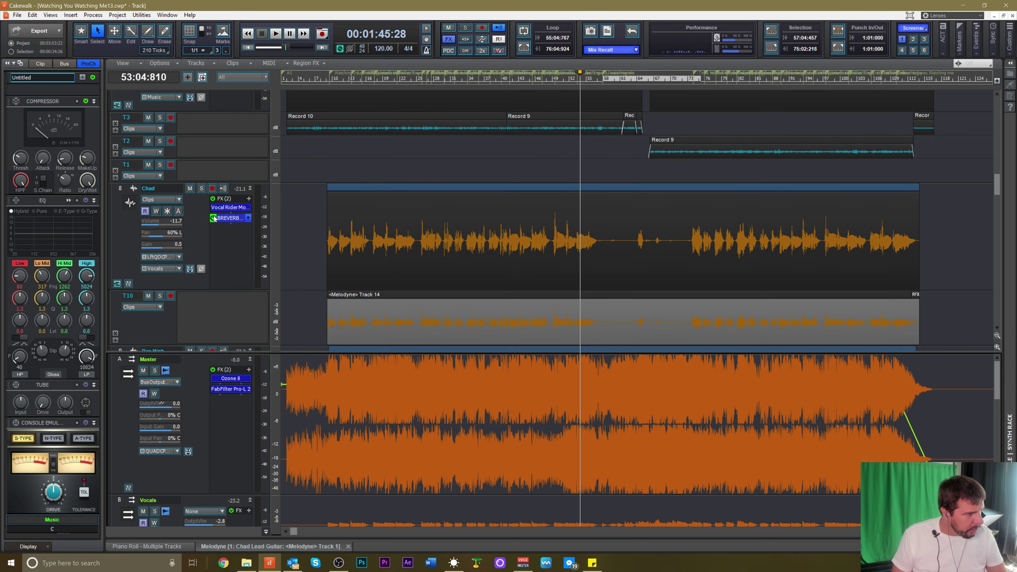
scroll(216, 236, "down", 3)
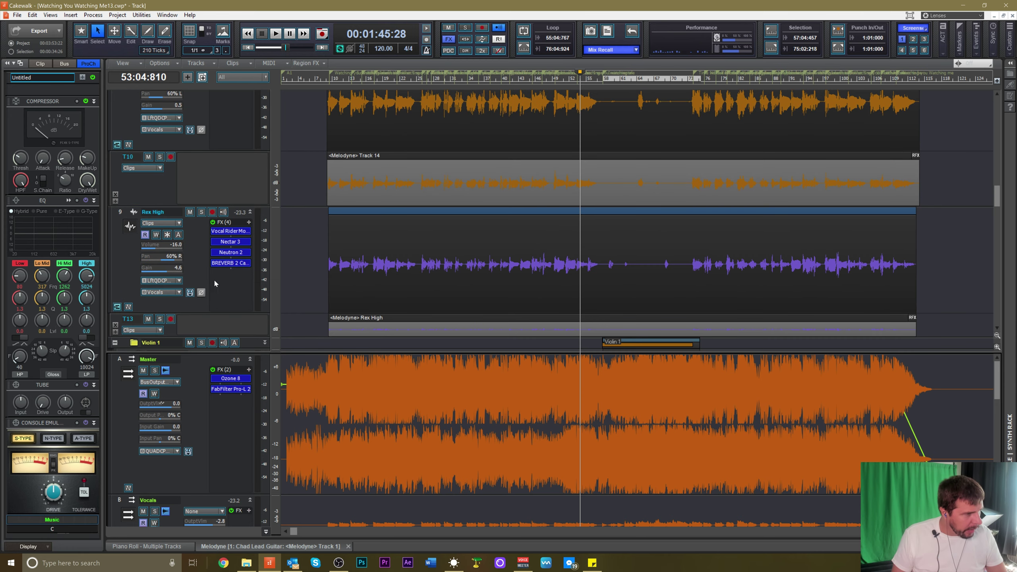
scroll(197, 260, "up", 3)
scroll(190, 252, "up", 2)
scroll(194, 273, "down", 2)
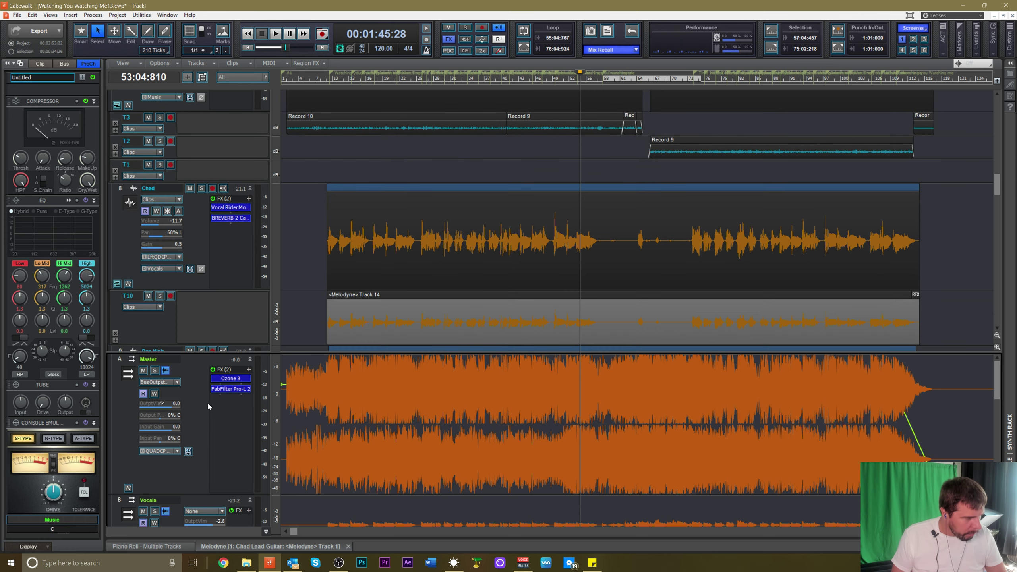
scroll(231, 145, "up", 3)
scroll(215, 187, "up", 8)
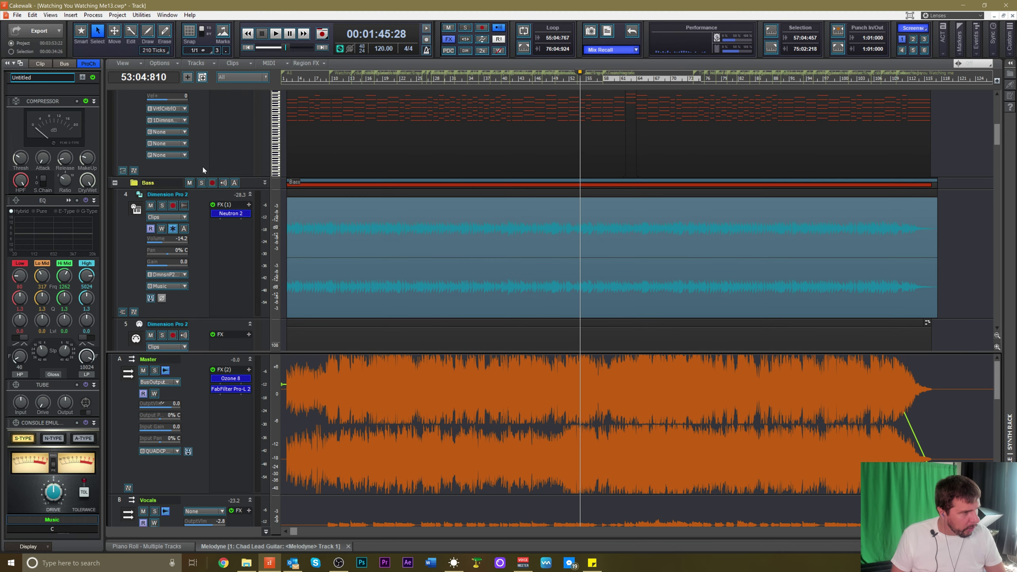
scroll(224, 436, "down", 3)
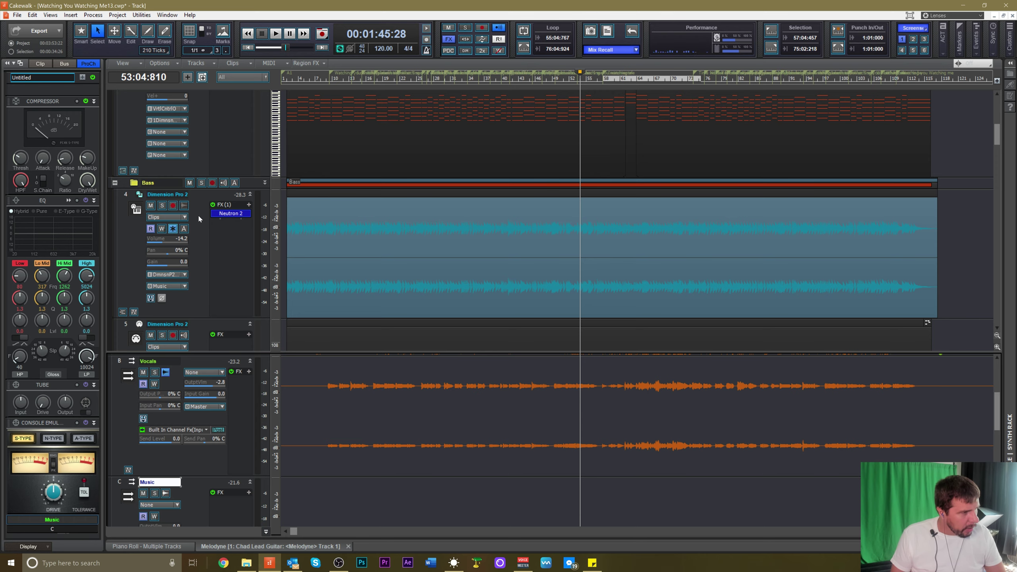
scroll(198, 215, "up", 6)
scroll(193, 268, "up", 2)
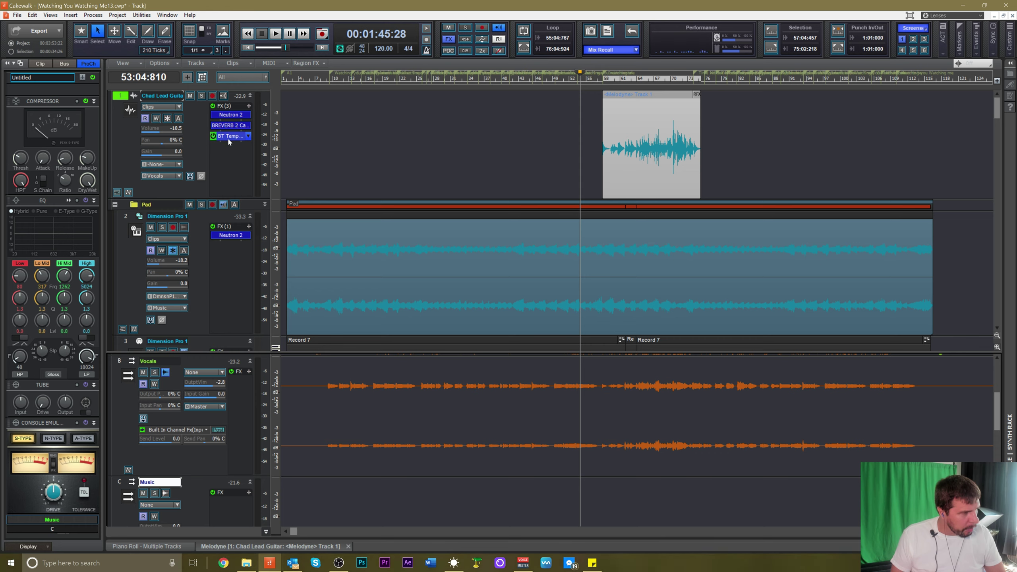
Play the opening of the lead guitar solo briefly from measure 56
left_click(597, 80)
key("space")
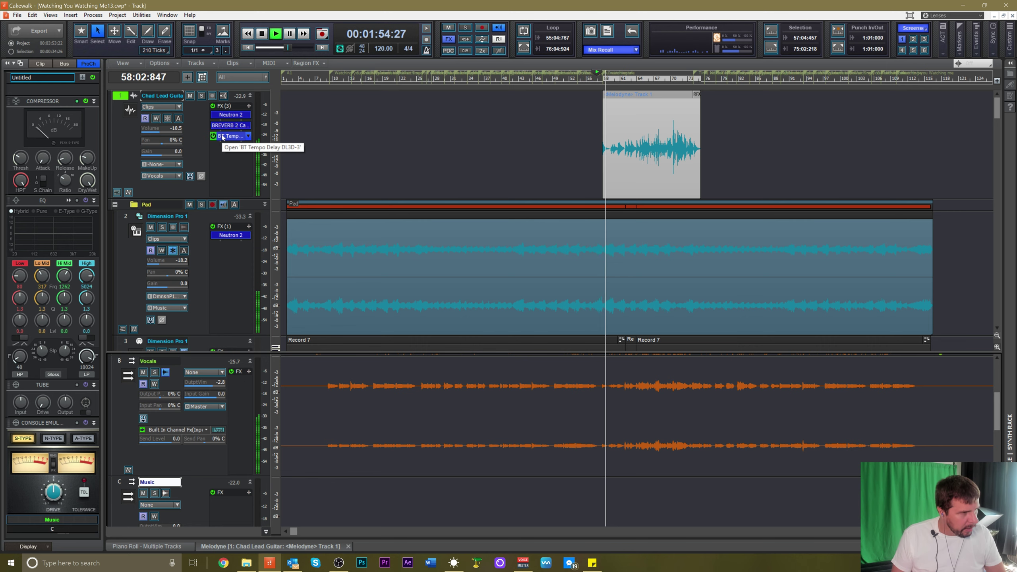
key("space")
Go down to the Violin 1 folder's instrument track and briefly play its entrance from measure 56
scroll(307, 243, "down", 3)
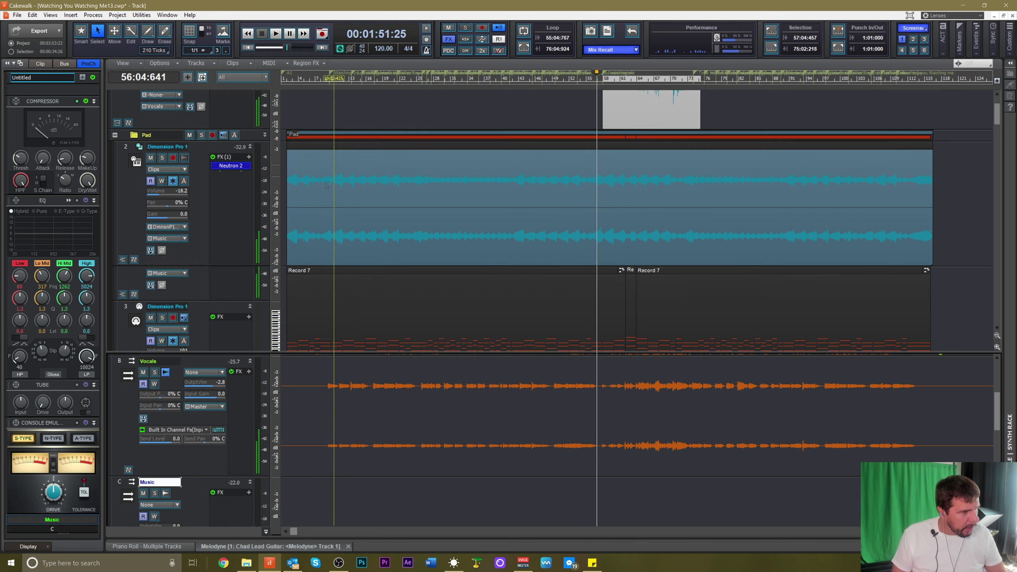
scroll(308, 243, "down", 10)
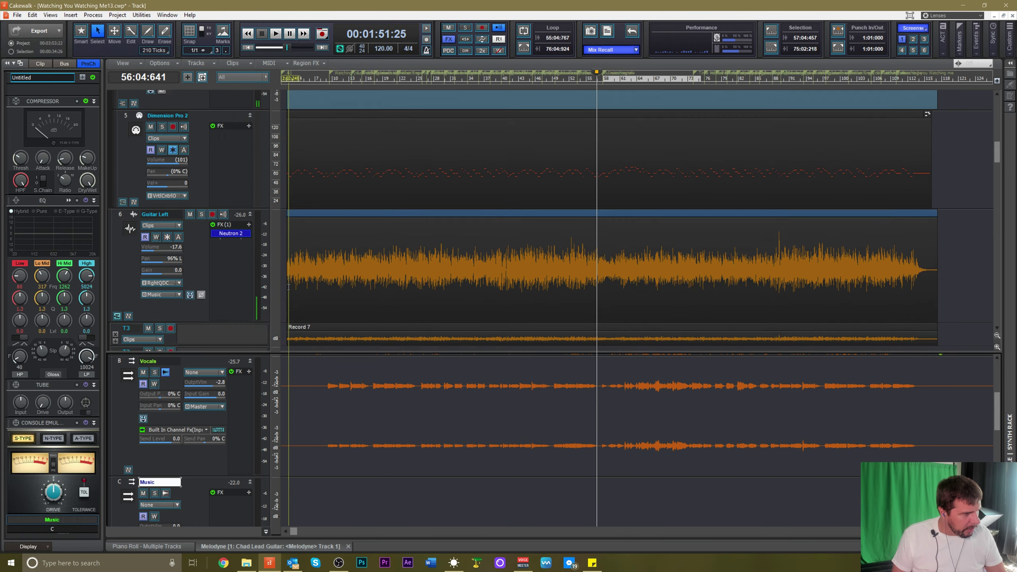
scroll(289, 286, "down", 8)
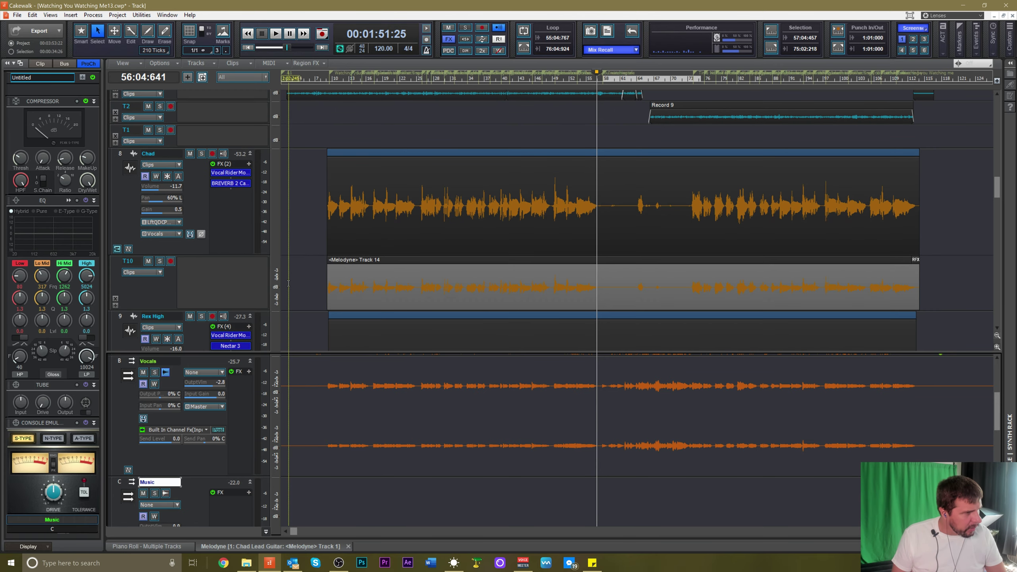
scroll(289, 283, "down", 8)
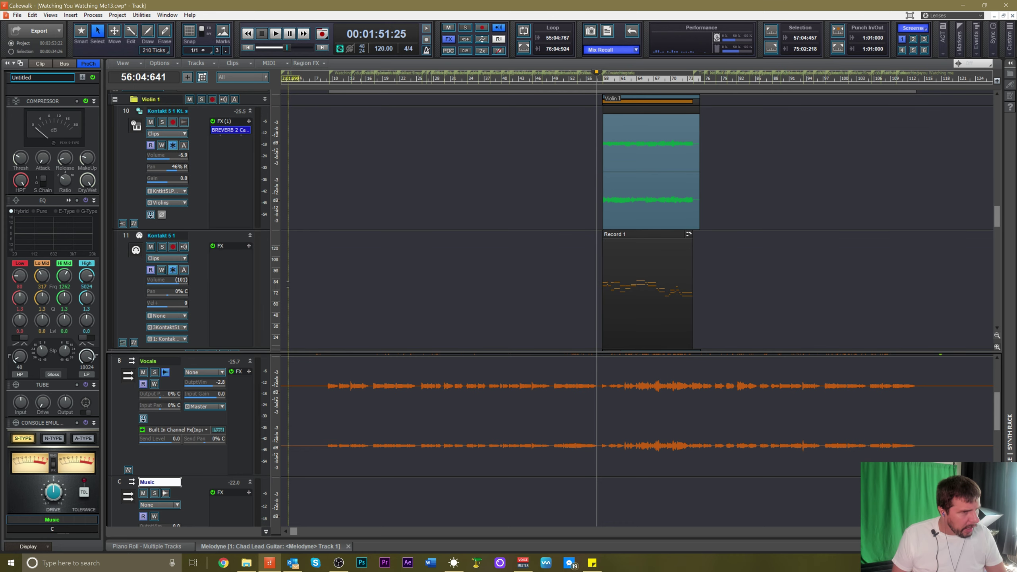
key("space")
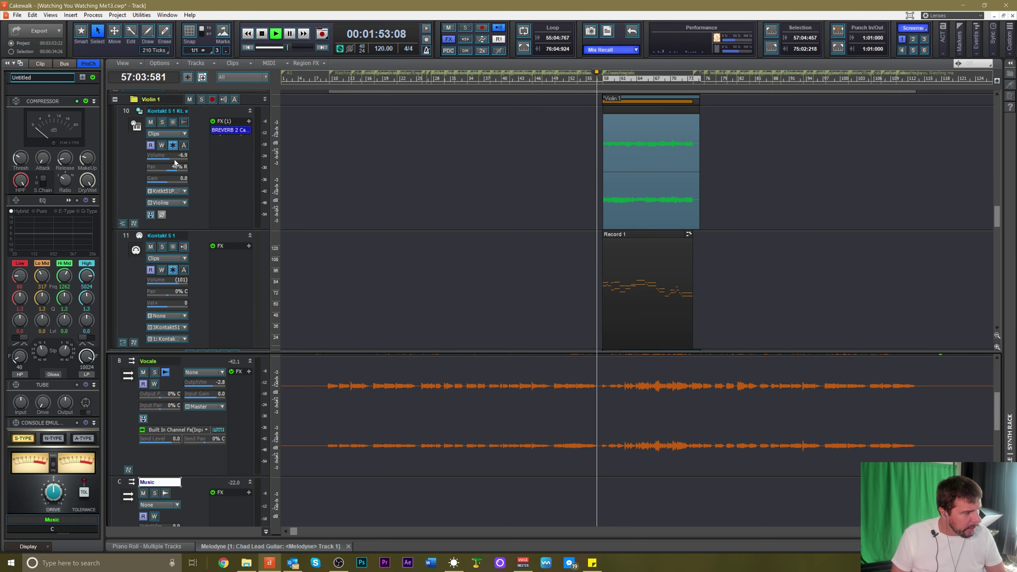
key("space")
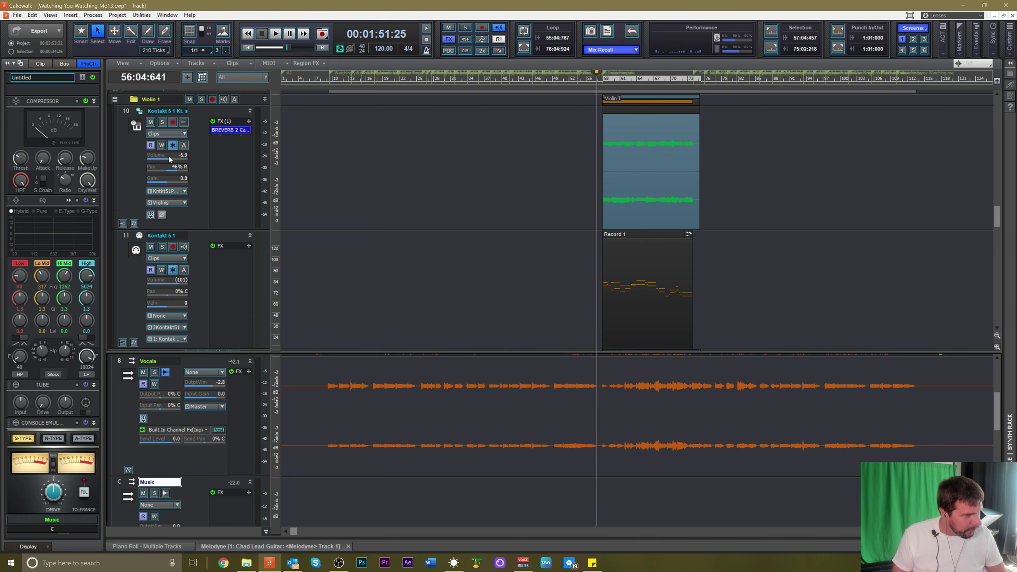
Play the violin entrance from measure 56 with the Violin 2 and Violin 1 folders soloed, comparing their instrument tracks
scroll(205, 167, "down", 3)
scroll(208, 225, "down", 3)
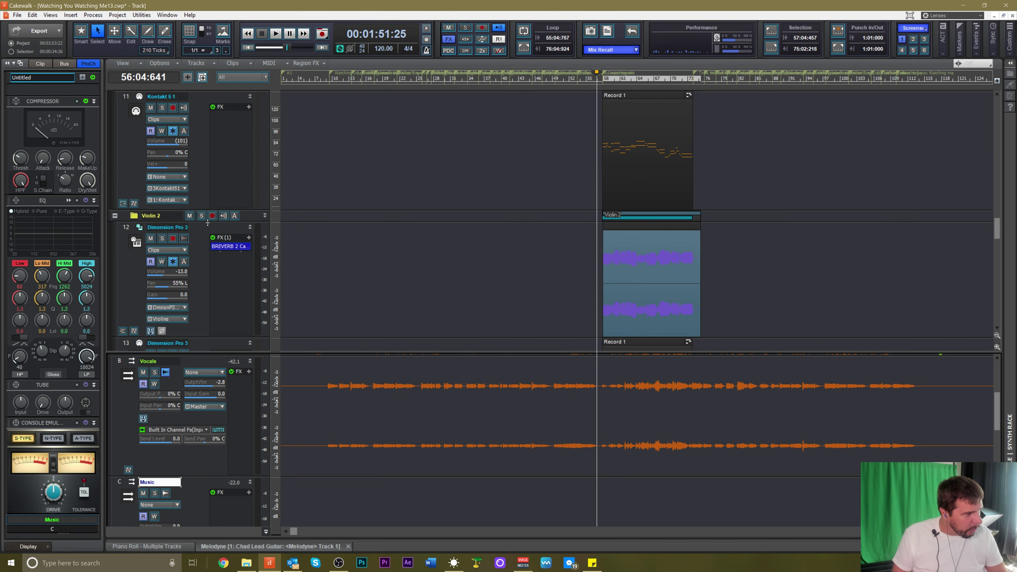
scroll(181, 269, "up", 4)
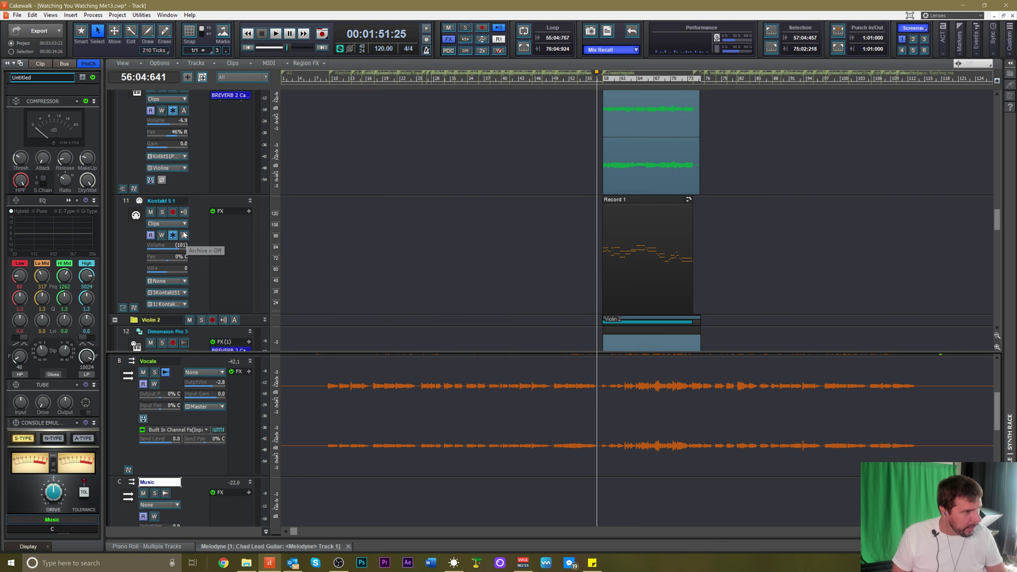
scroll(180, 238, "up", 3)
left_click(119, 258)
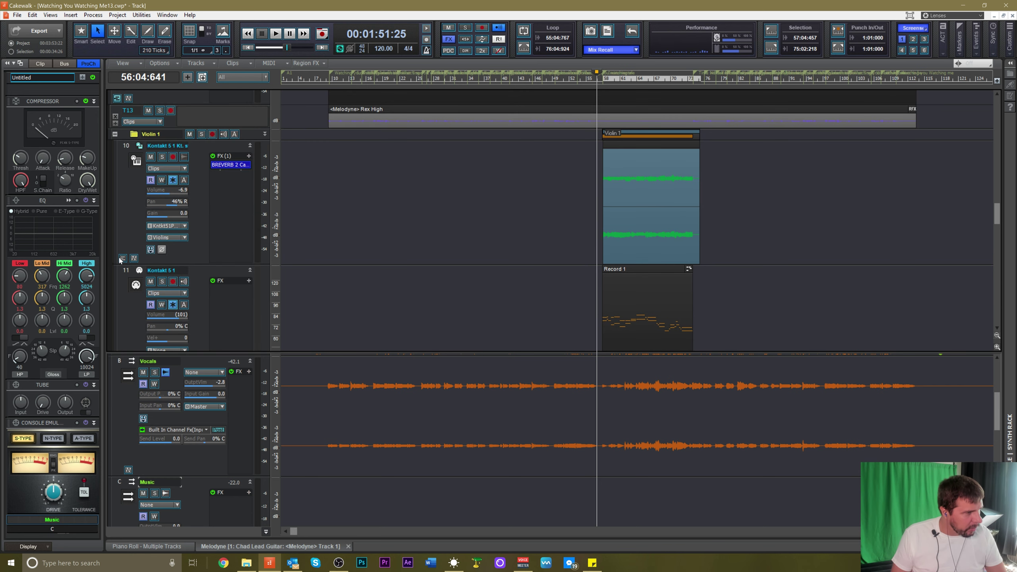
left_click(122, 262)
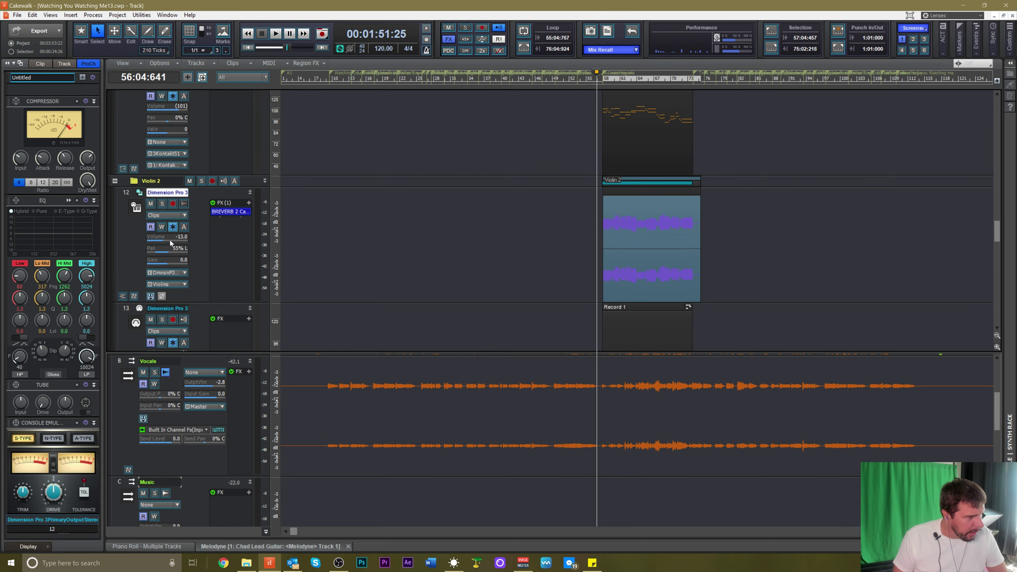
key("space")
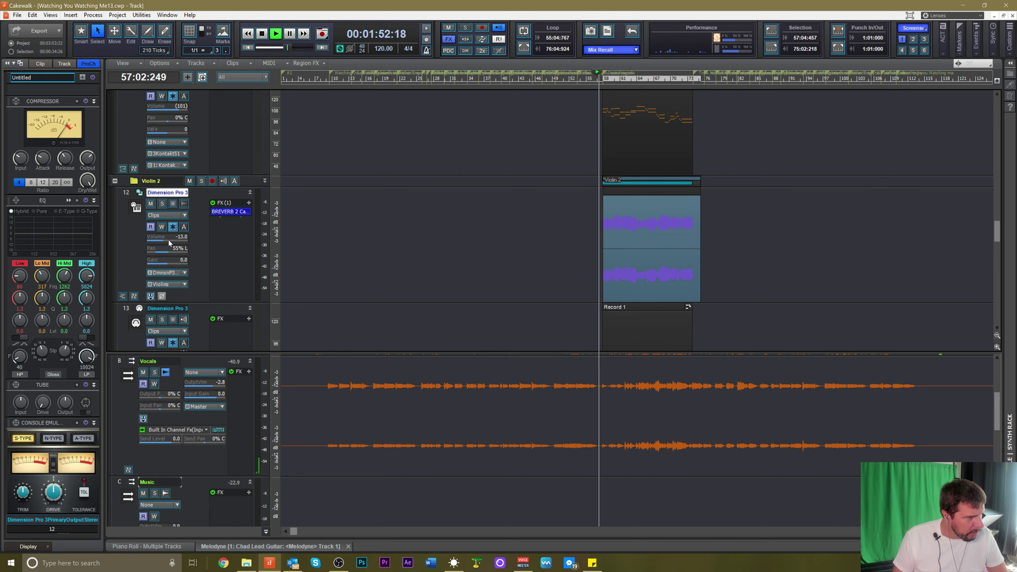
left_click(202, 181)
scroll(192, 217, "up", 6)
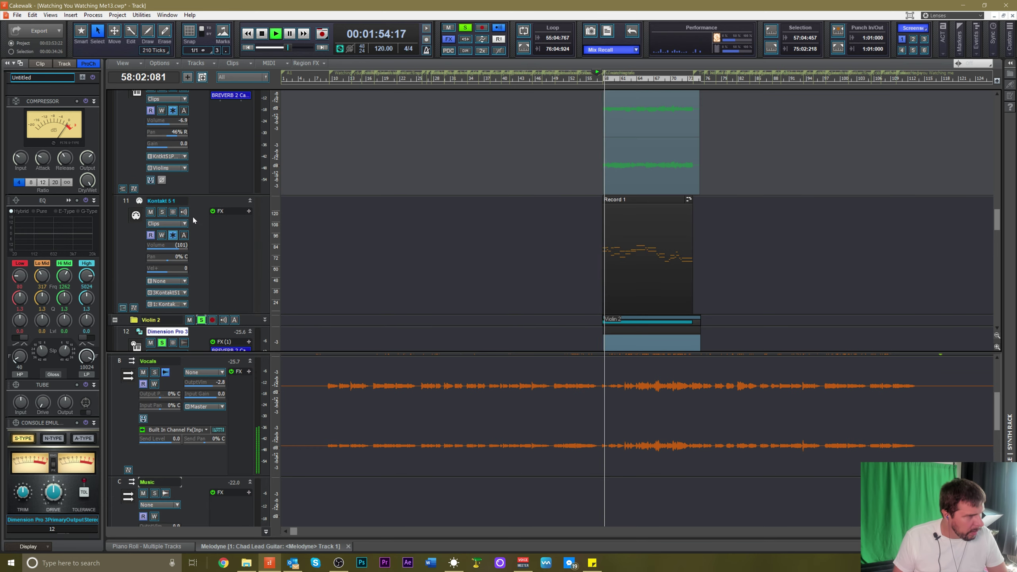
left_click(201, 238)
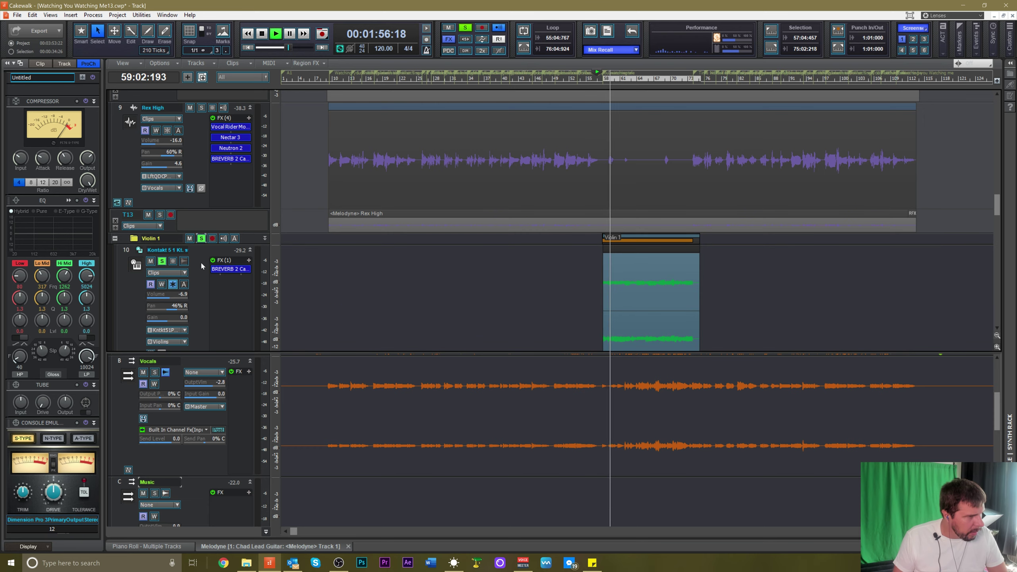
scroll(200, 261, "down", 3)
scroll(201, 263, "down", 5)
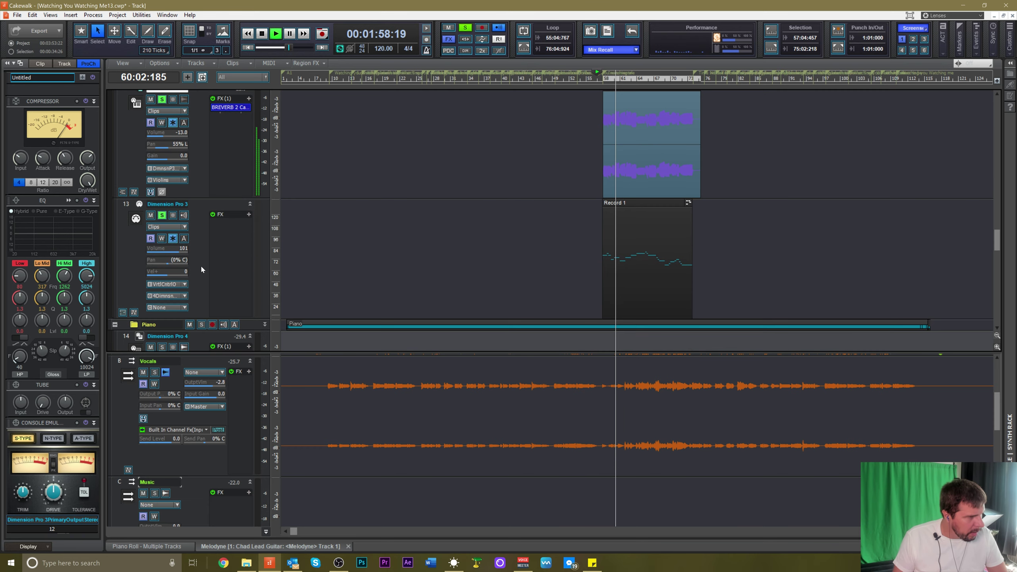
scroll(201, 264, "up", 5)
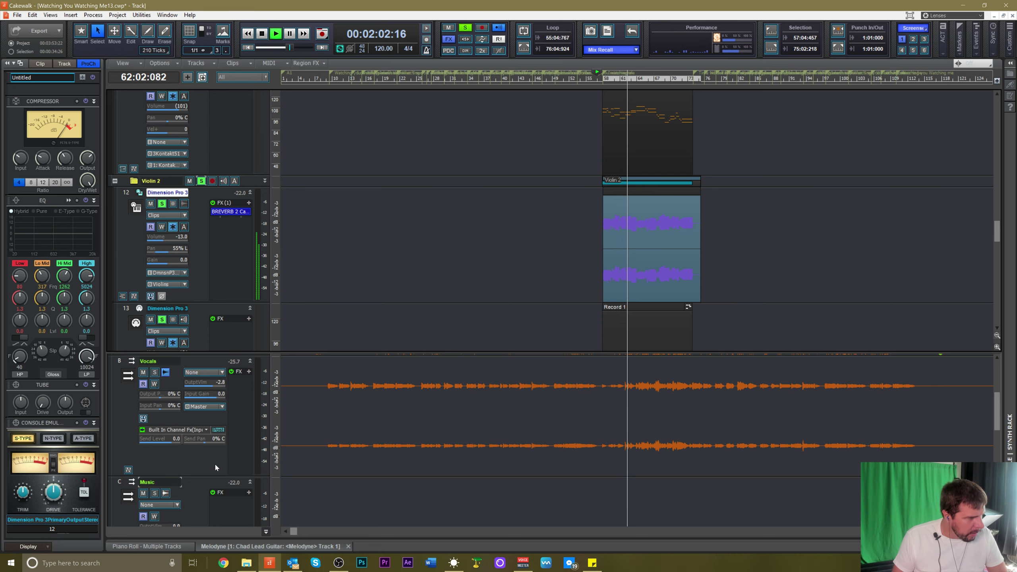
Lower the Violins bus output volume to -10.9 while the soloed violins play, and stop playback
scroll(213, 458, "down", 3)
scroll(214, 462, "down", 2)
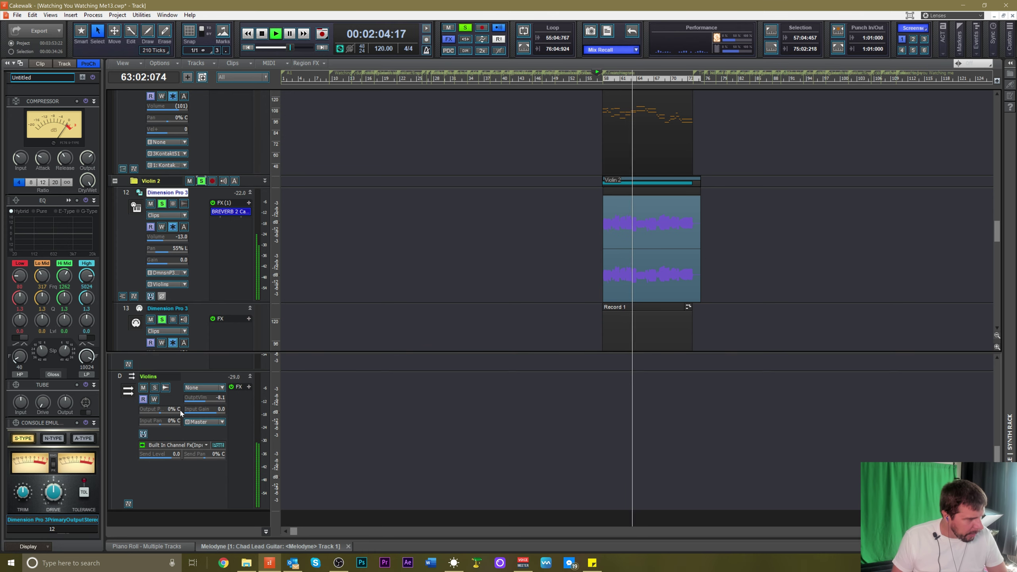
left_click_drag(205, 398, 199, 398)
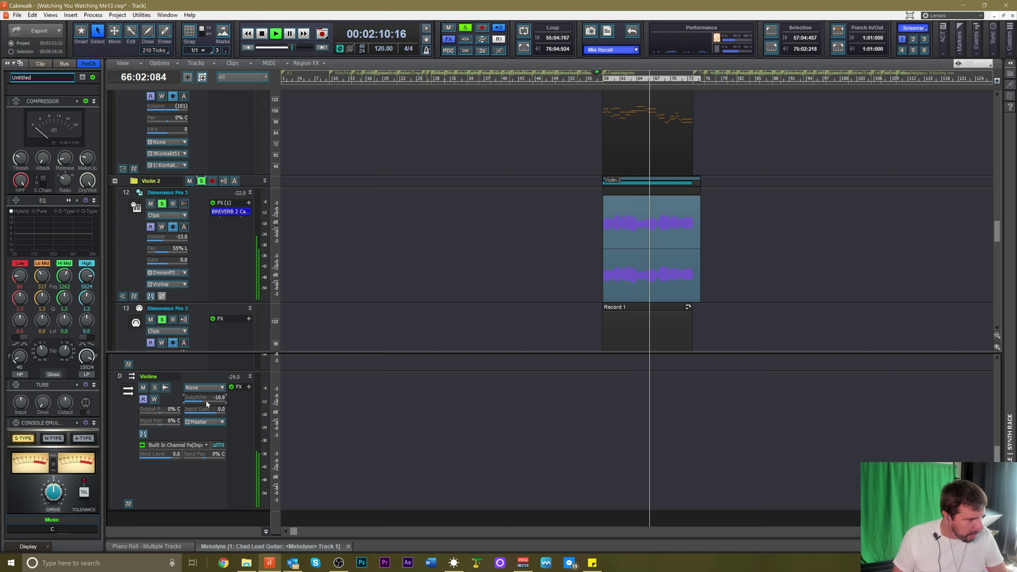
key("space")
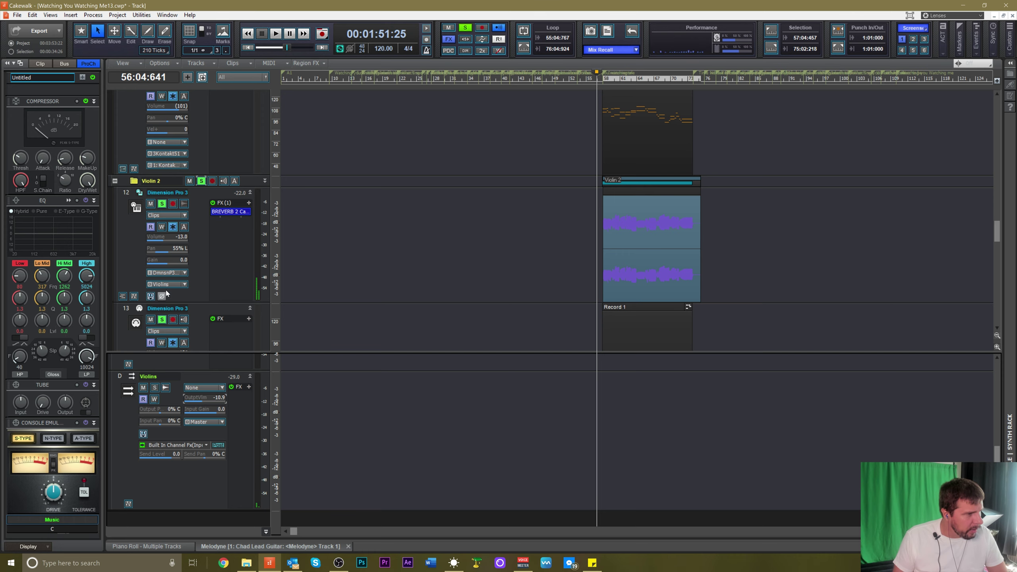
Turn off solo on the Violin 2 and Violin 1 folders
left_click(196, 206)
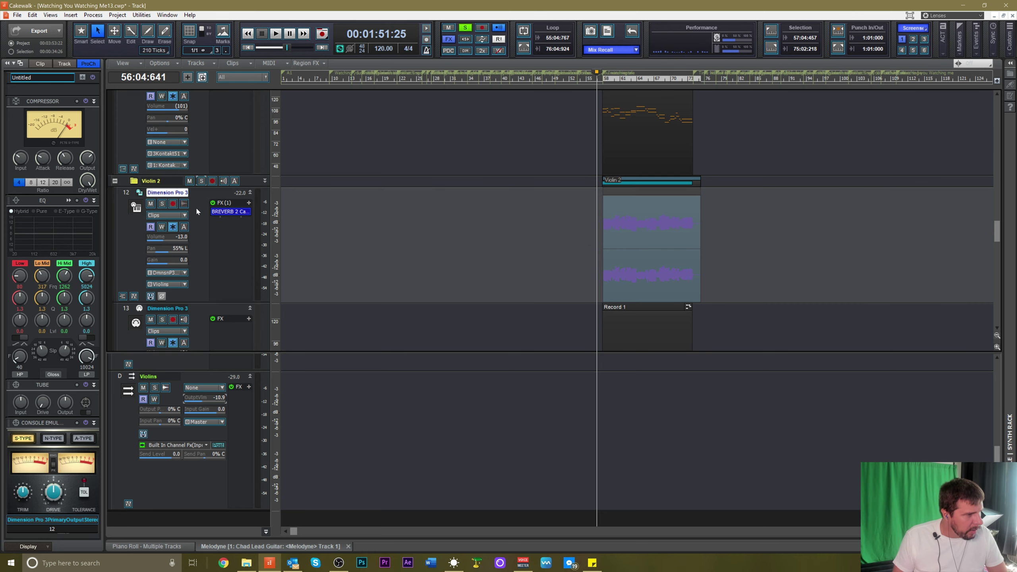
scroll(196, 207, "up", 4)
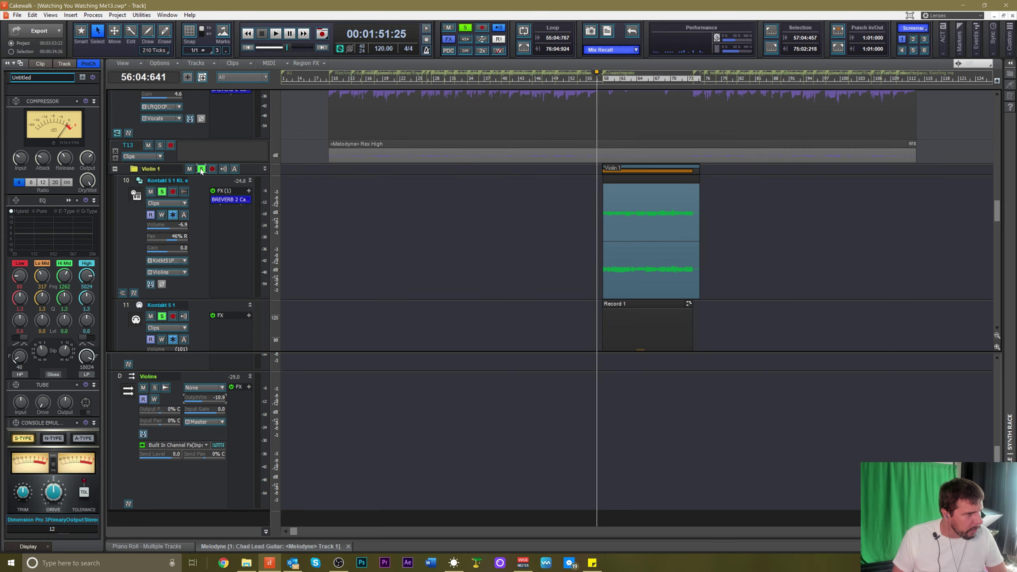
left_click(201, 169)
Play the full mix from measure 56 and reduce the Violins bus output volume to -13.1
scroll(198, 223, "down", 3)
key("space")
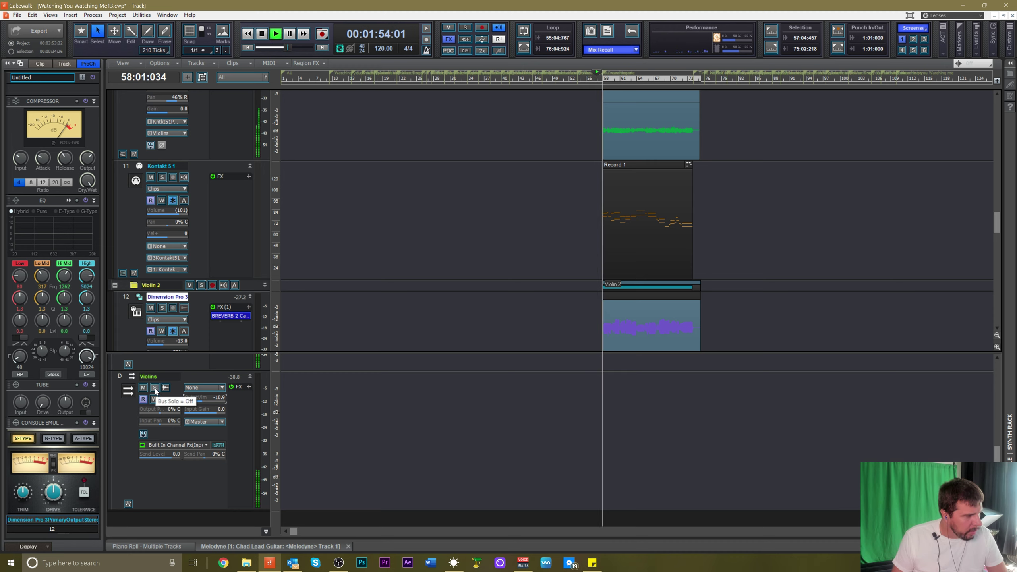
left_click_drag(205, 402, 202, 403)
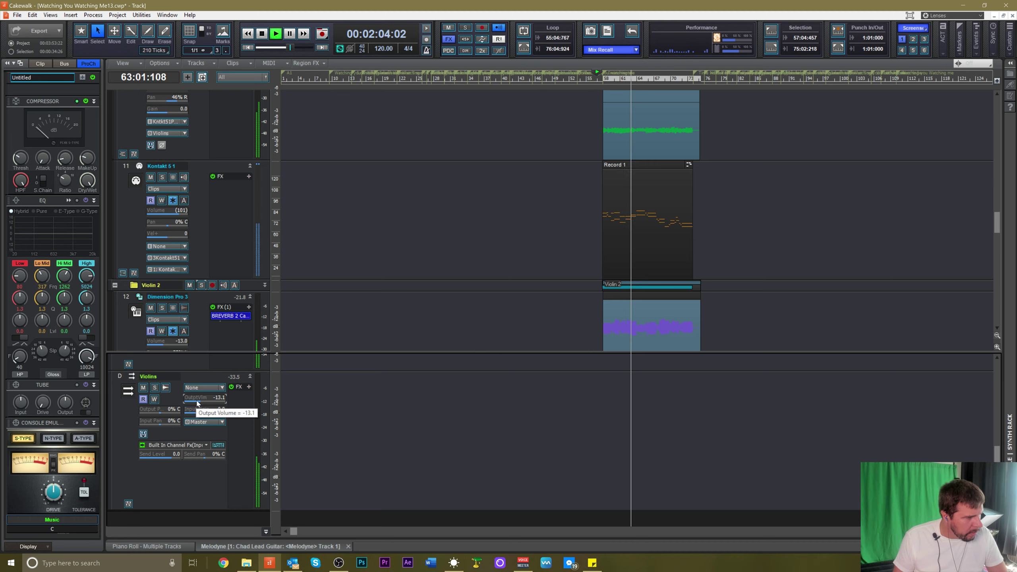
key("space")
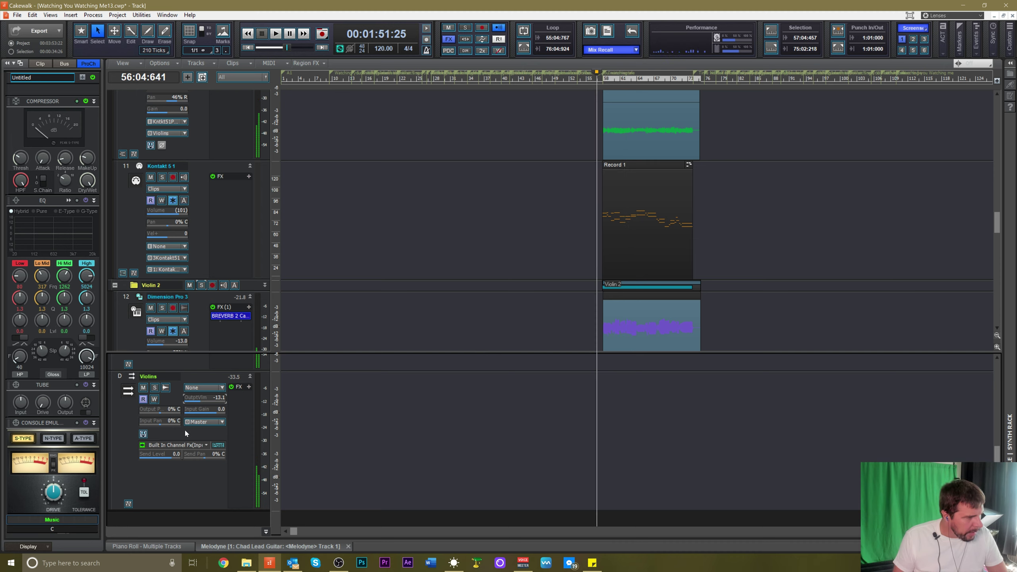
Route the Violins bus output to Built In Channel Fx(Input 2)-Music
left_click(185, 430)
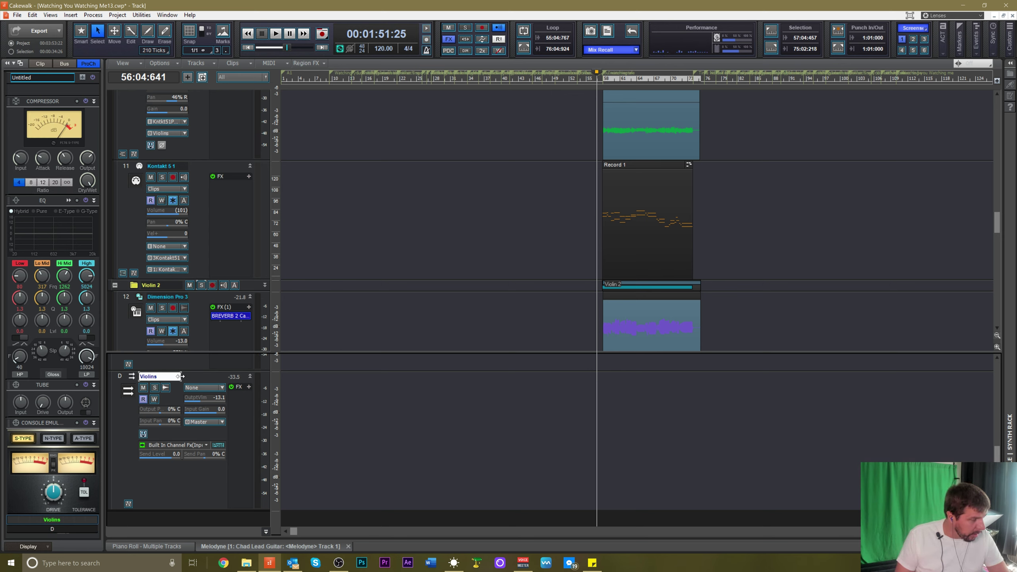
left_click(221, 422)
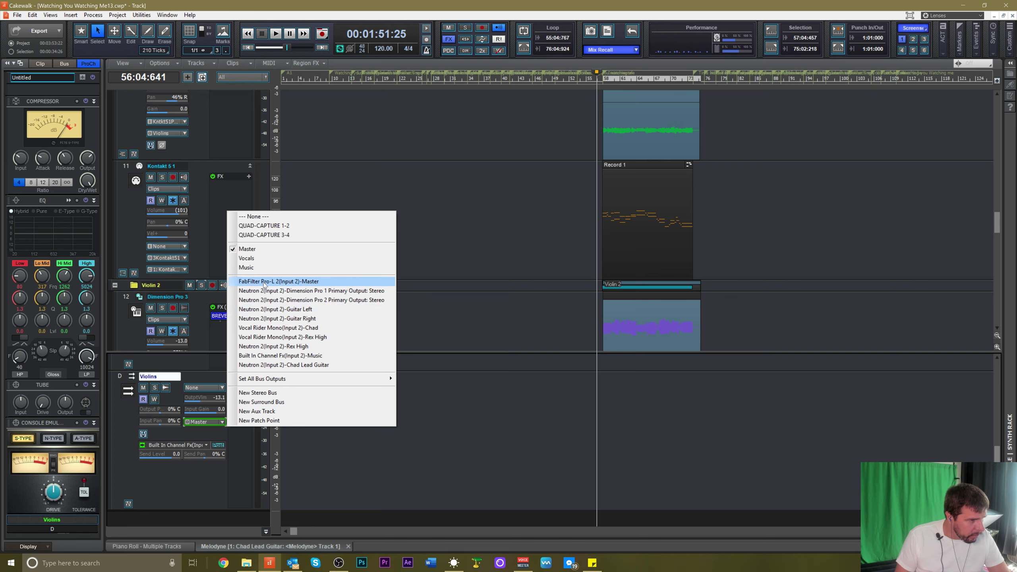
left_click(272, 355)
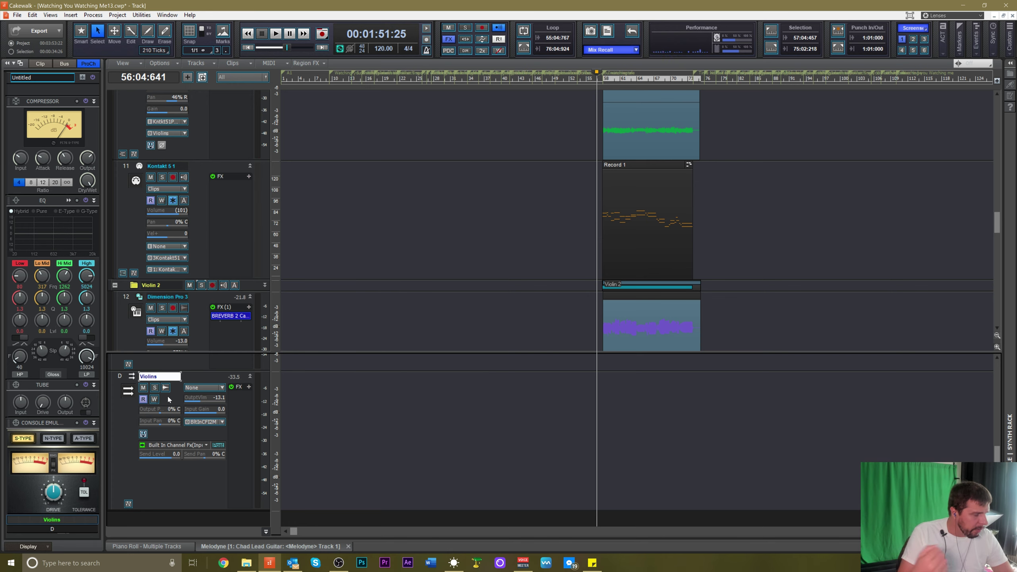
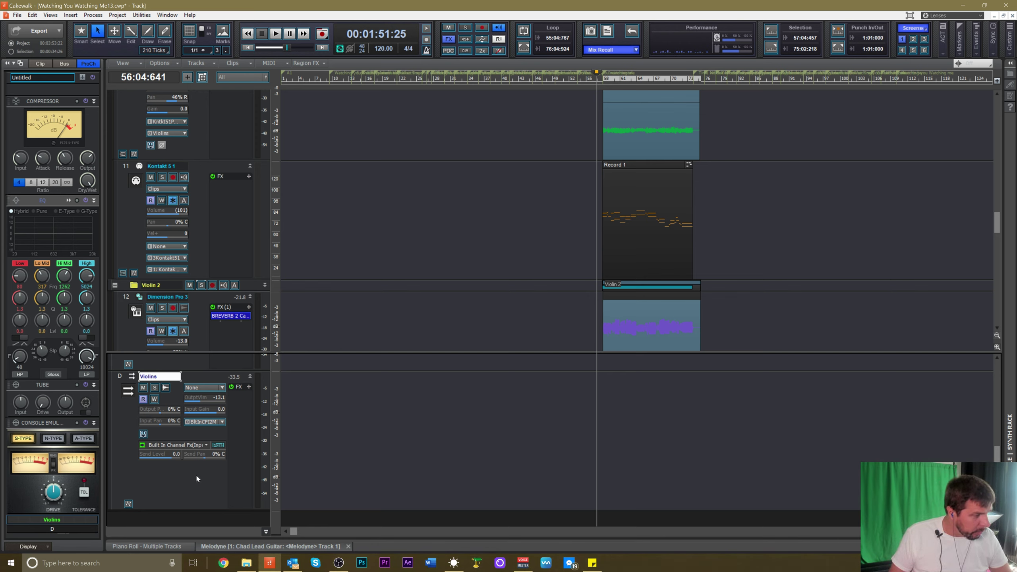
Route the Violins bus output to the Music bus
left_click(160, 468)
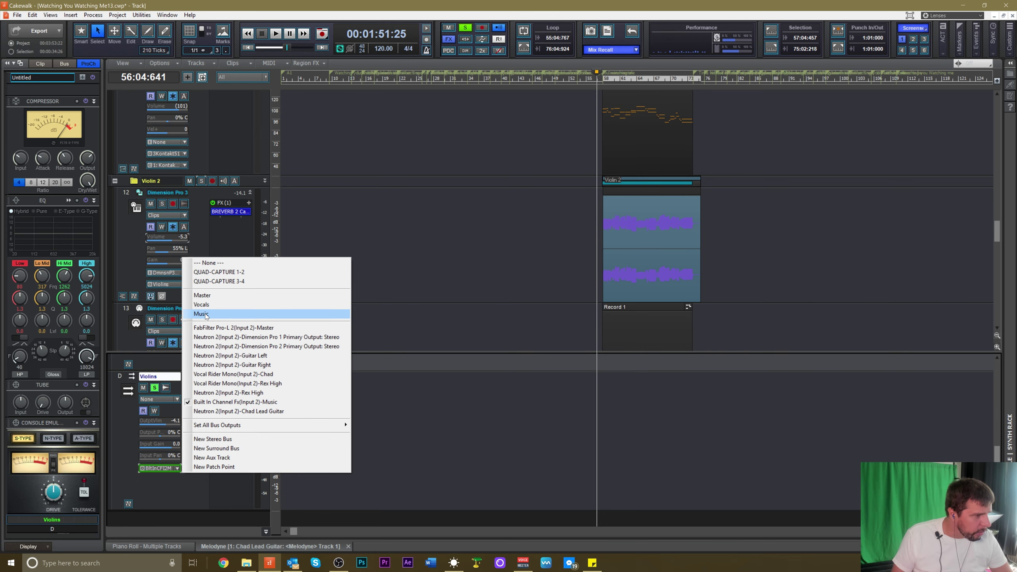
left_click(186, 314)
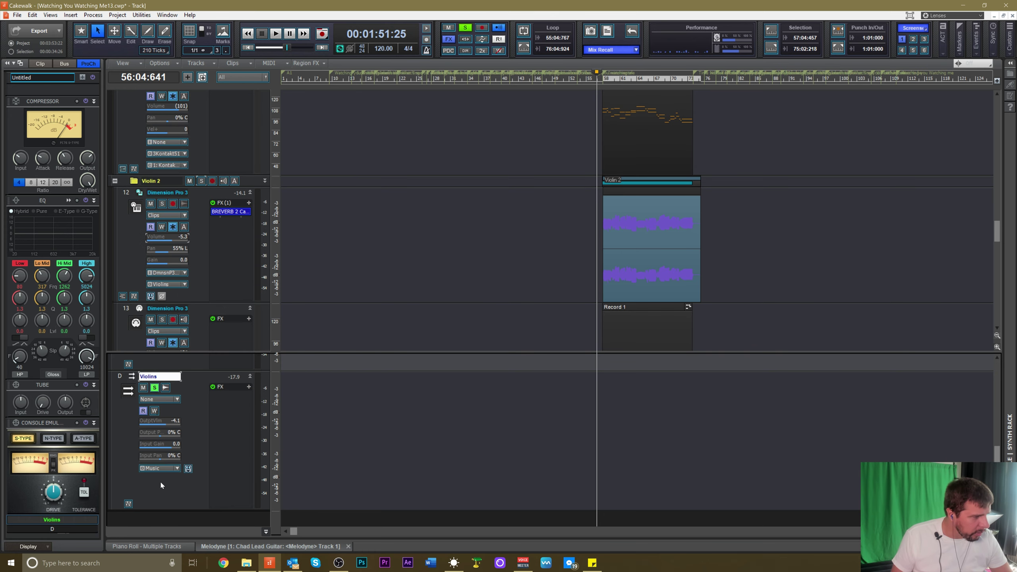
Set the Violin 2 instrument track's volume to -12.6 during playback with the folder soloed, and clear the Violin 2 and Violins bus solos
key("space")
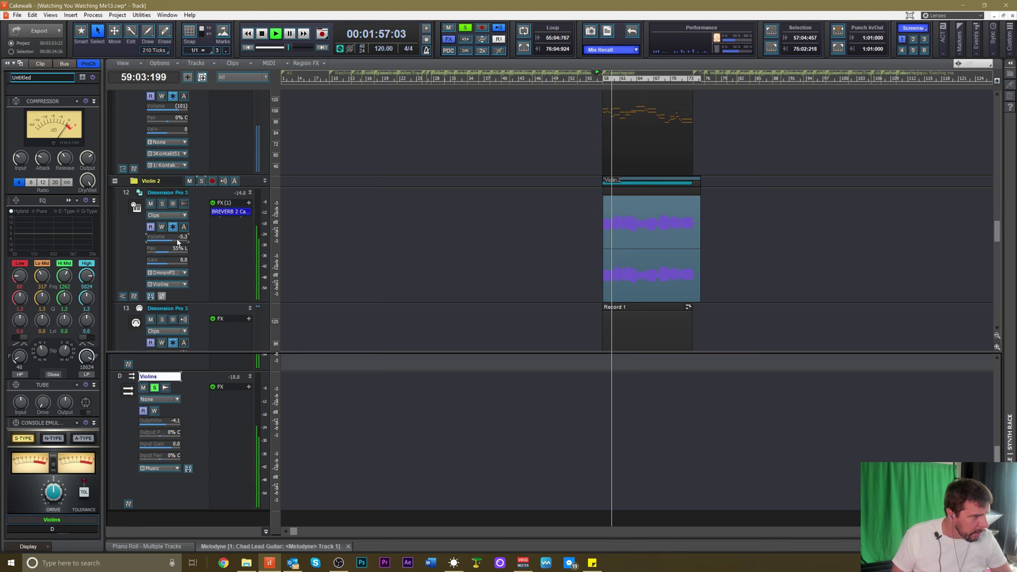
left_click(201, 181)
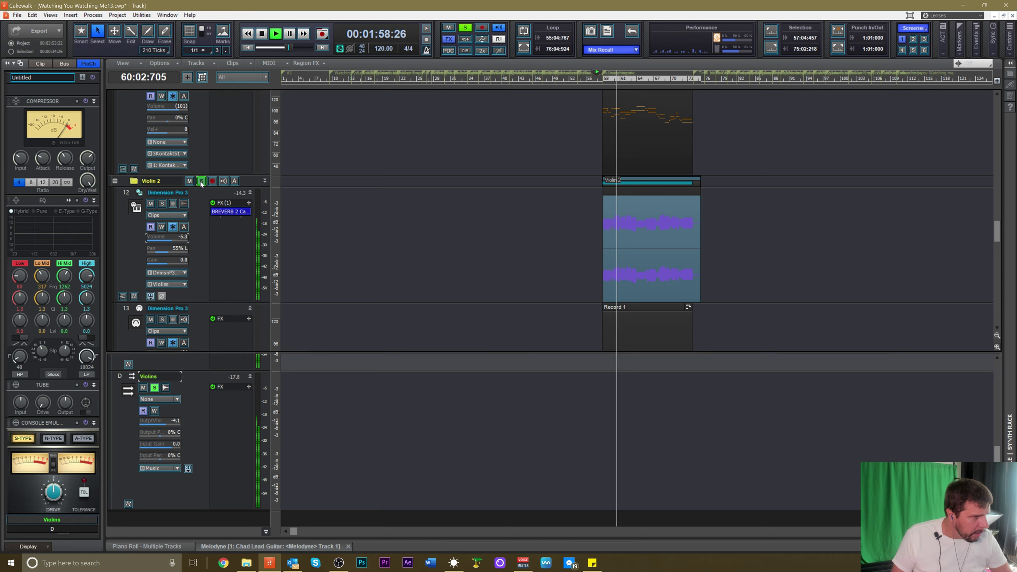
left_click_drag(171, 237, 160, 237)
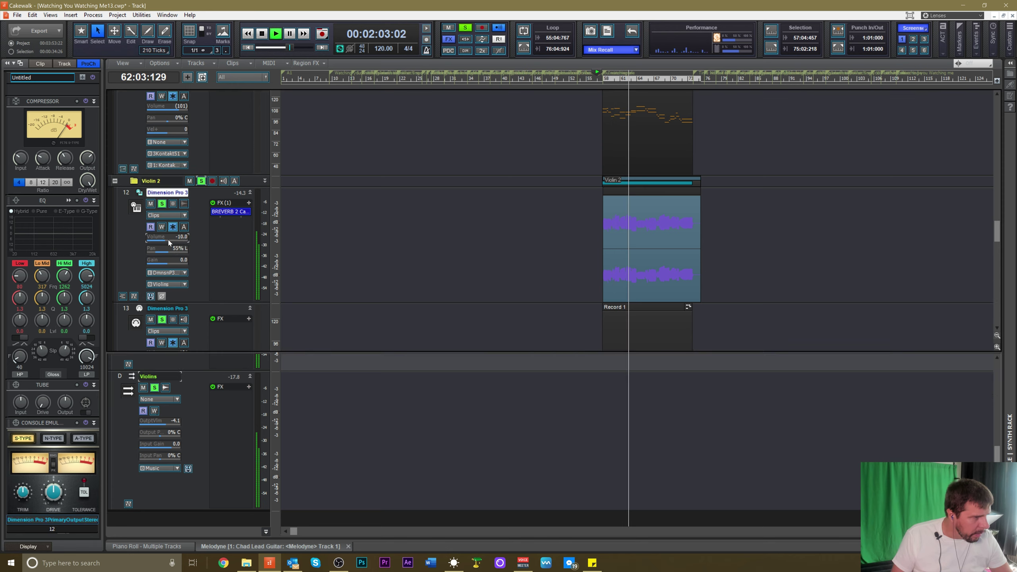
left_click(201, 181)
left_click_drag(170, 240, 164, 239)
left_click(202, 181)
key("space")
left_click(154, 388)
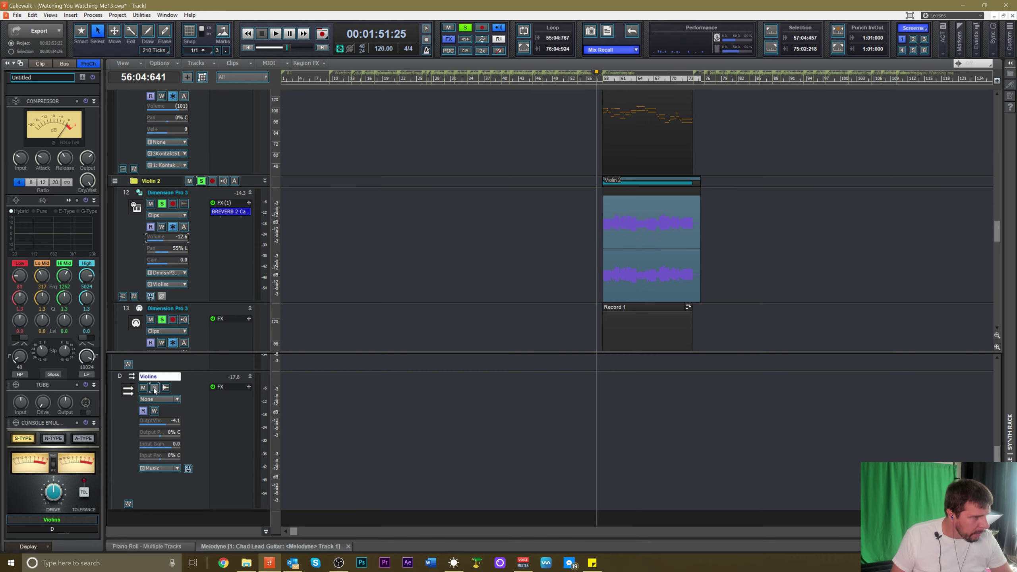
left_click(163, 205)
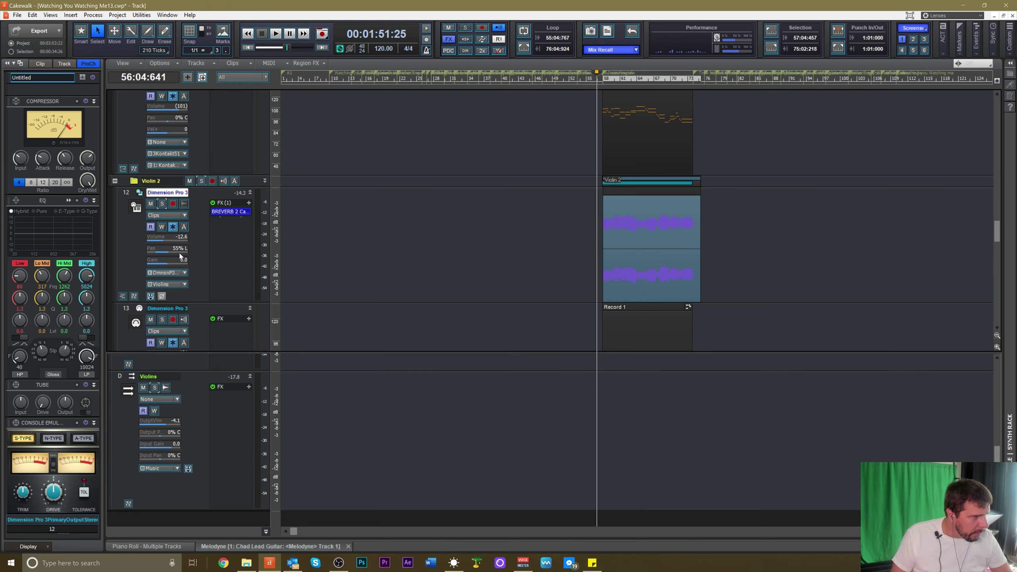
Play the mix from measure 56, set the Violins bus output volume to -9.6, and save the project
key("space")
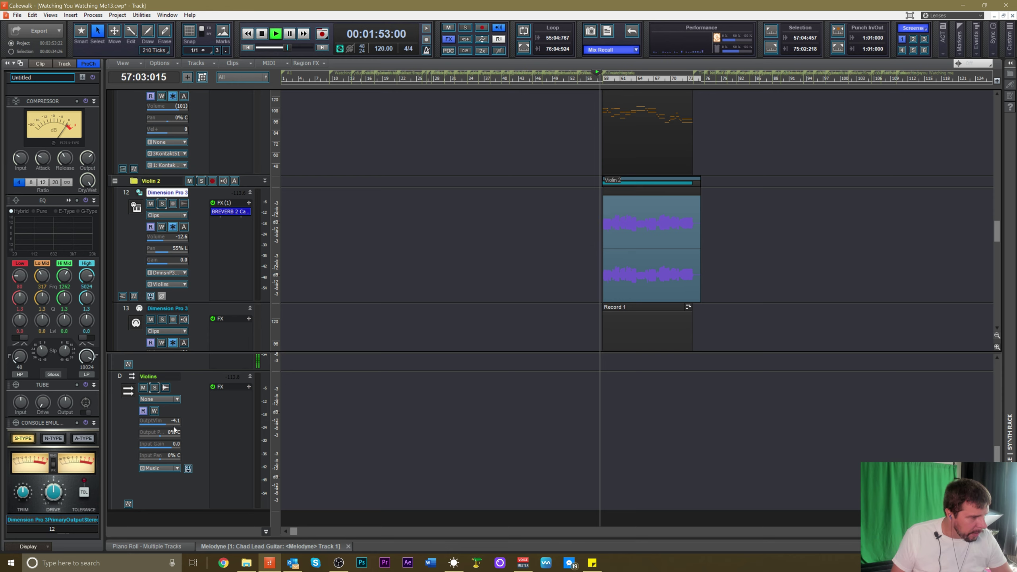
left_click_drag(170, 429, 159, 429)
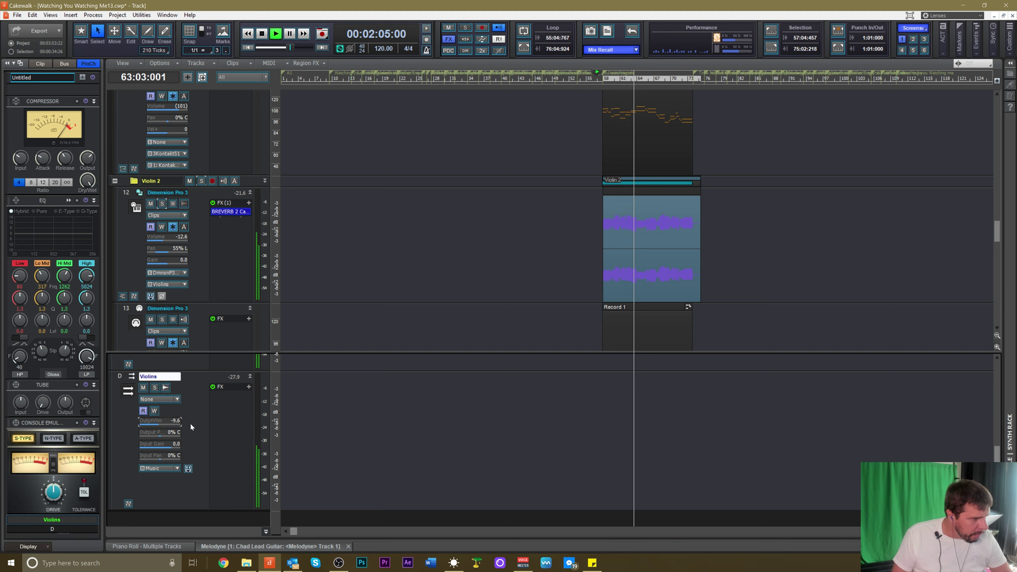
key("space")
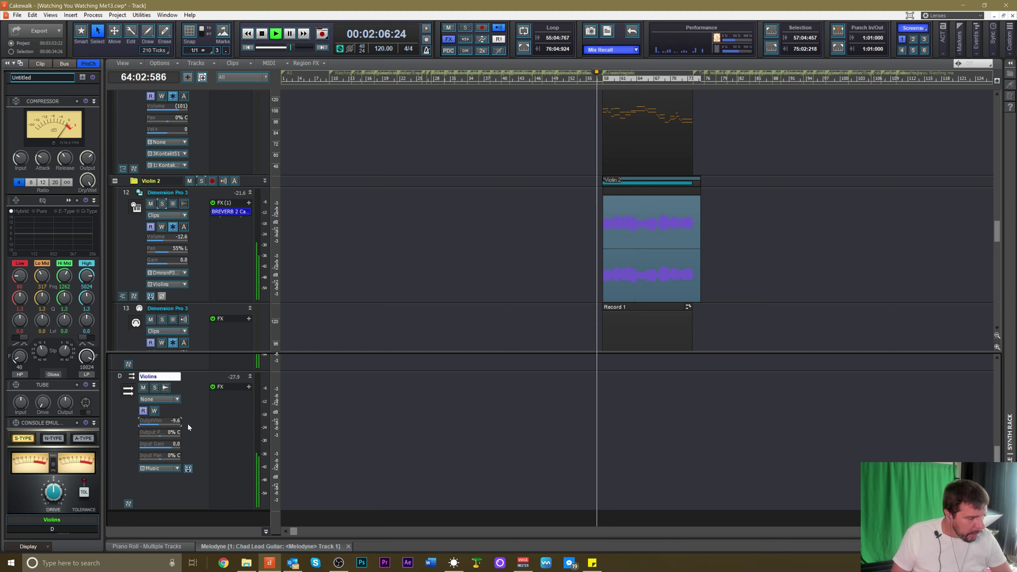
key("ctrl+s")
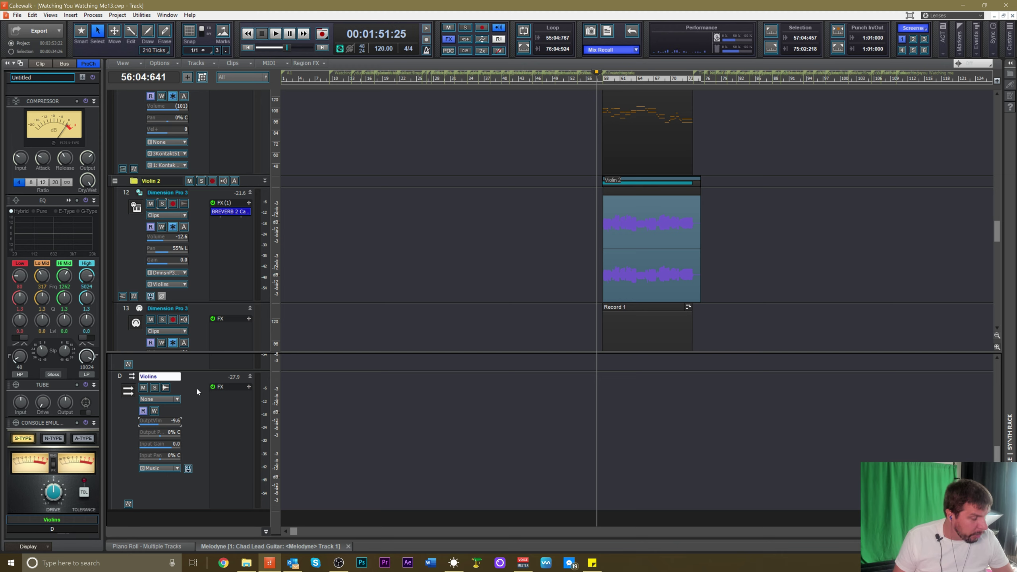
Play the mix again from measure 56 while going up from the violin tracks to the Guitar Left track
key("space")
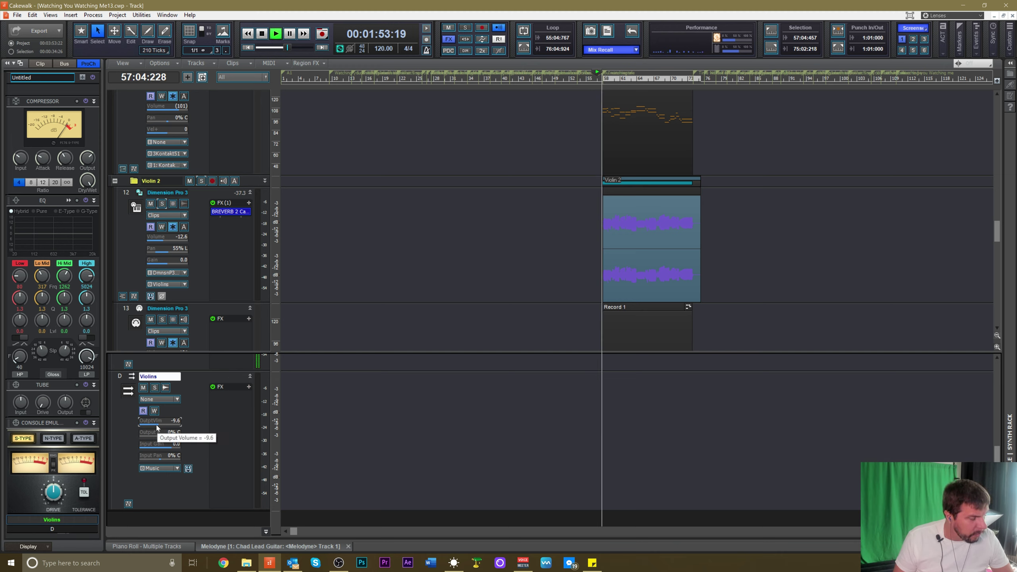
scroll(243, 389, "up", 2)
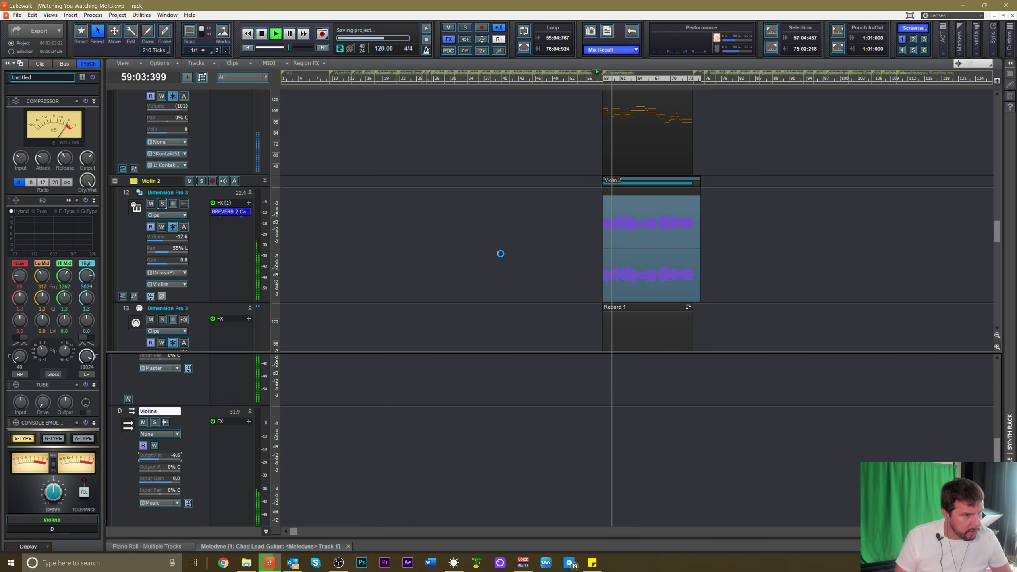
scroll(505, 251, "up", 10)
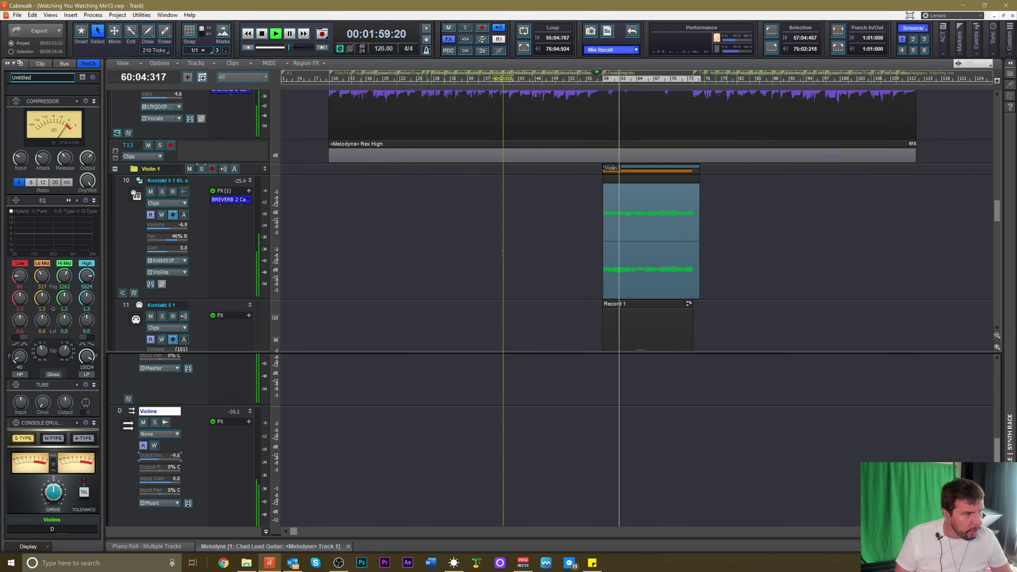
scroll(504, 252, "up", 10)
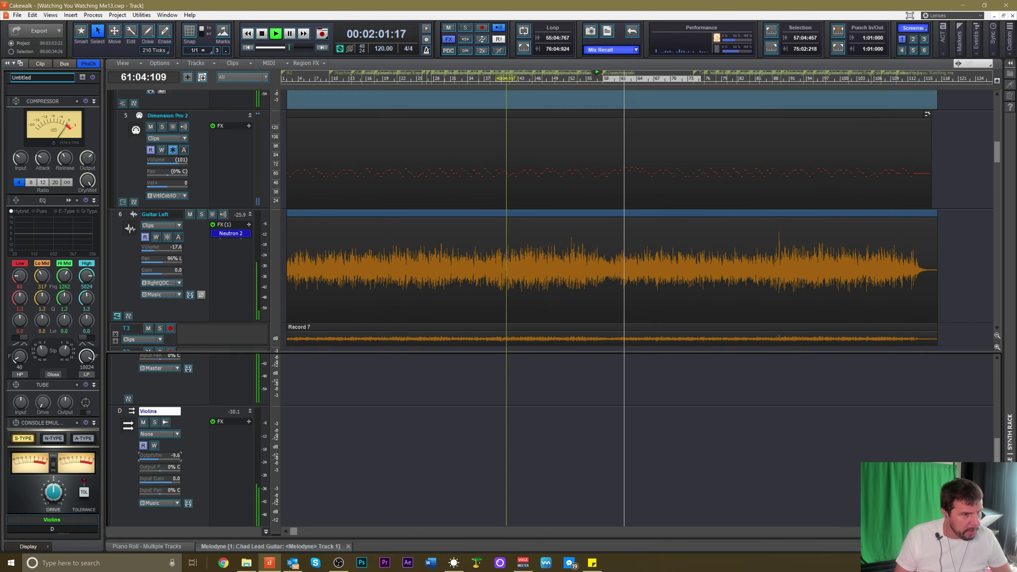
Set the Chad Lead Guitar track's volume to -13.0 and play the solo passage
scroll(508, 252, "up", 3)
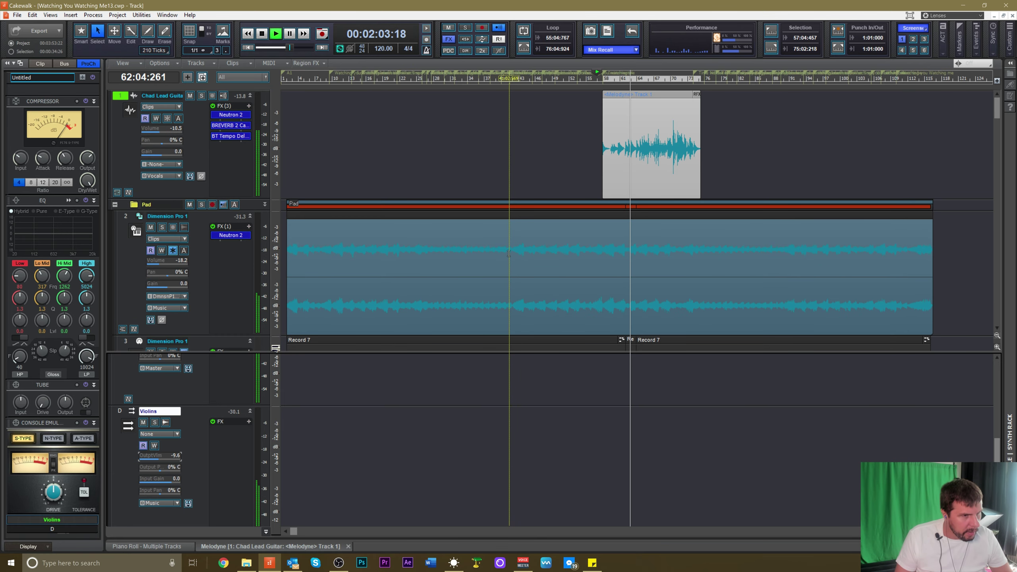
left_click(164, 132)
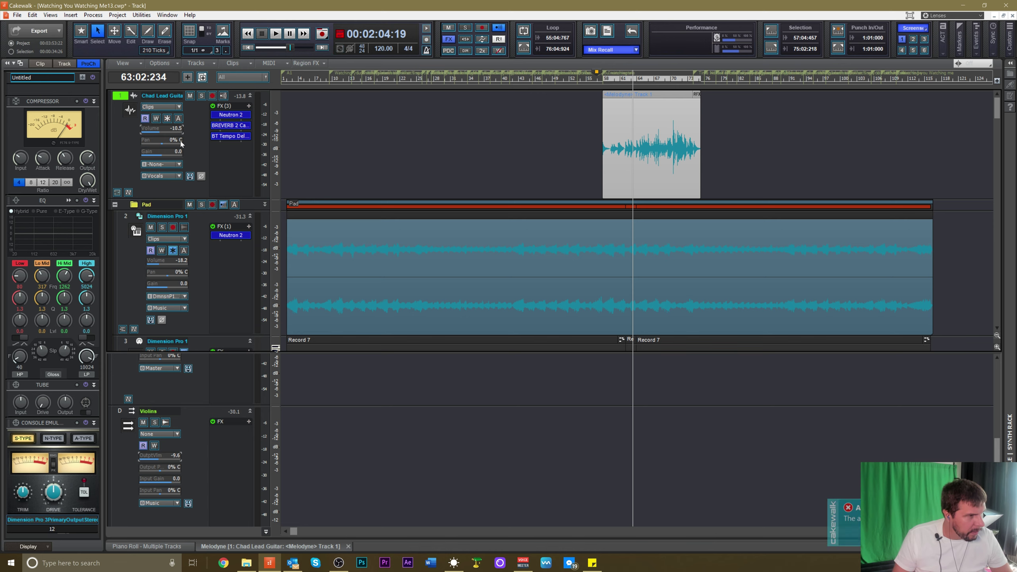
left_click(196, 149)
key("space")
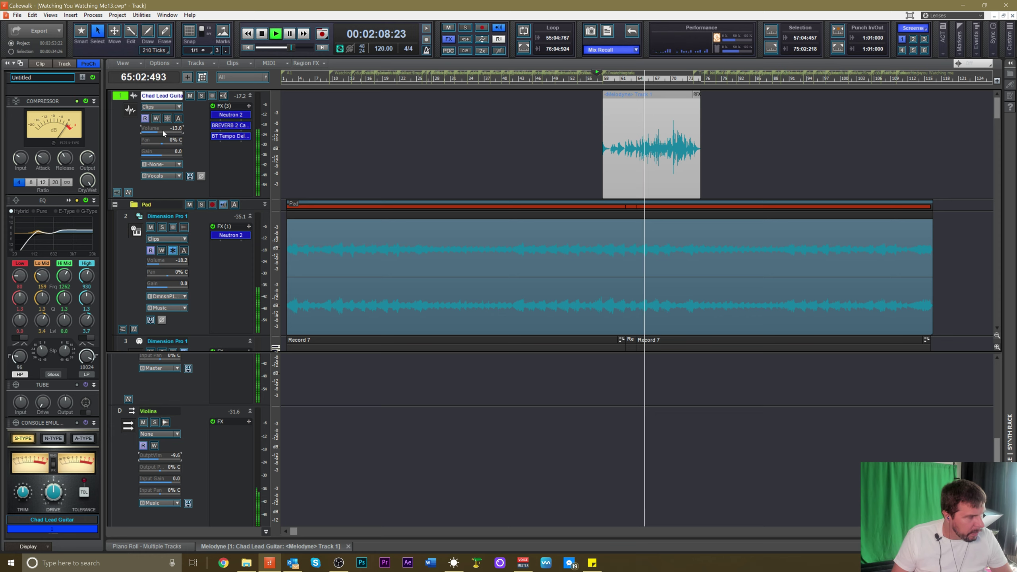
Open the Master bus's FabFilter Pro-L 2 limiter and play the guitar solo passage to examine its gain reduction
scroll(208, 421, "up", 4)
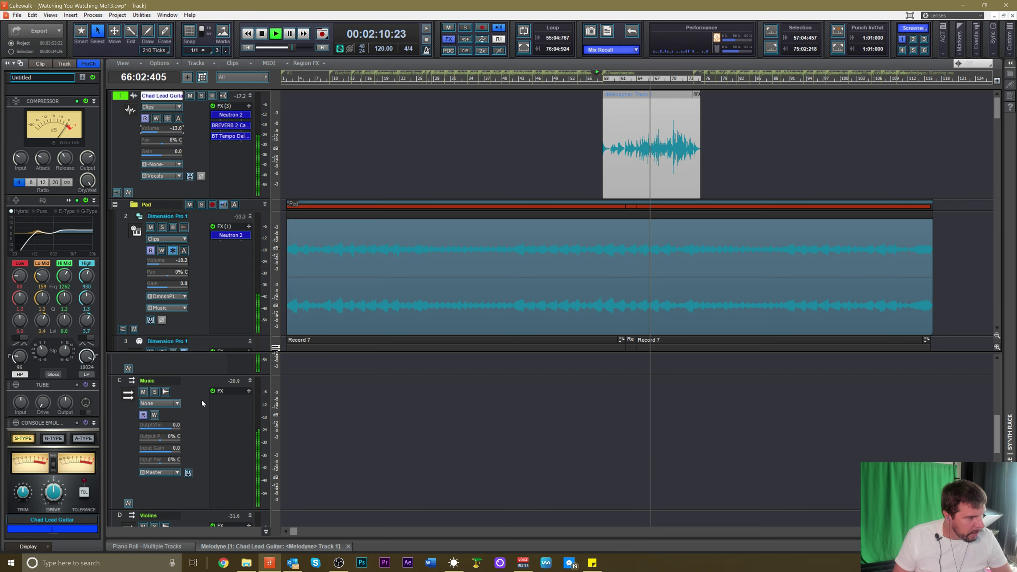
scroll(201, 397, "up", 3)
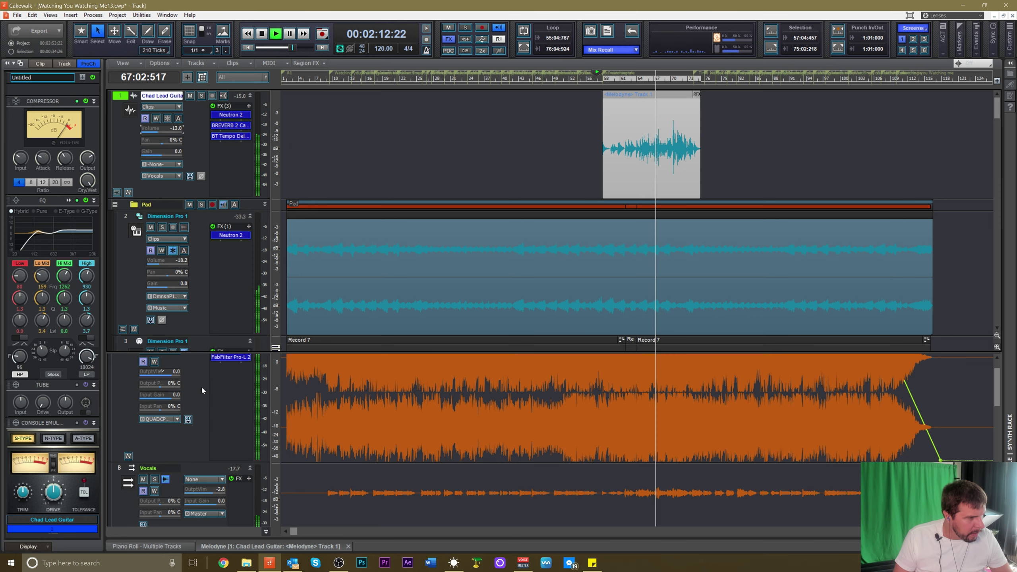
left_click(200, 384)
scroll(199, 388, "up", 1)
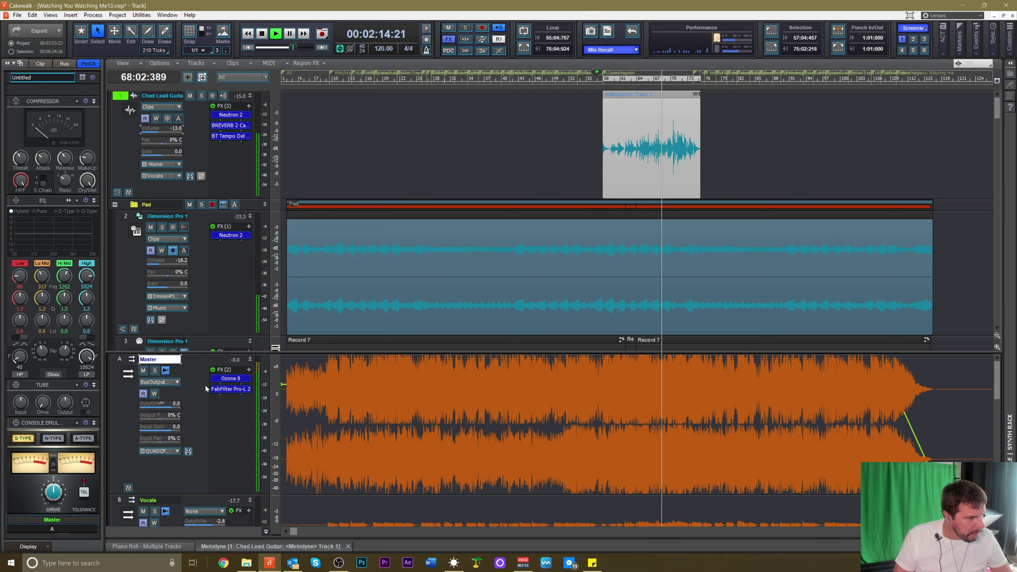
double_click(230, 392)
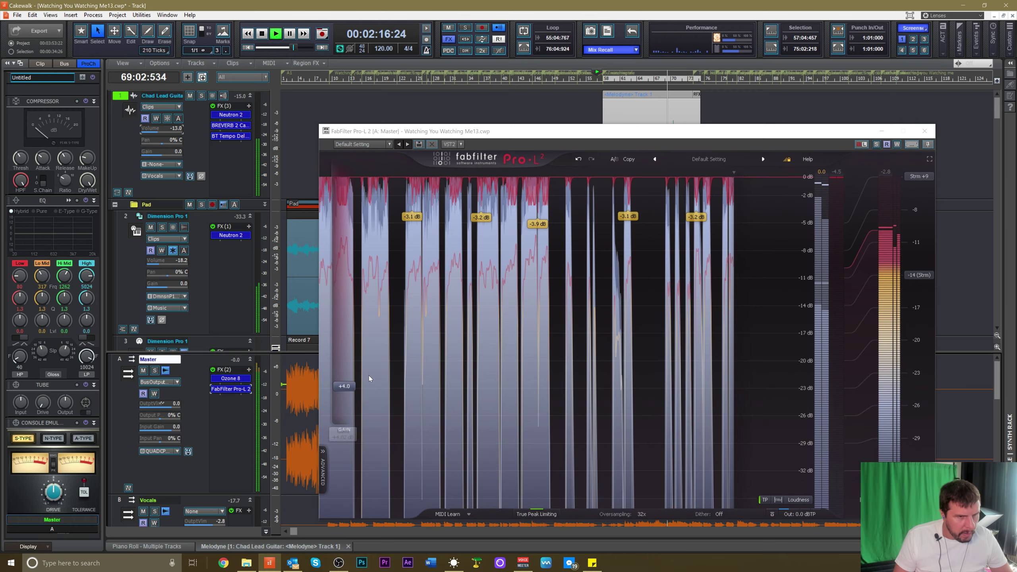
key("space")
left_click(747, 134)
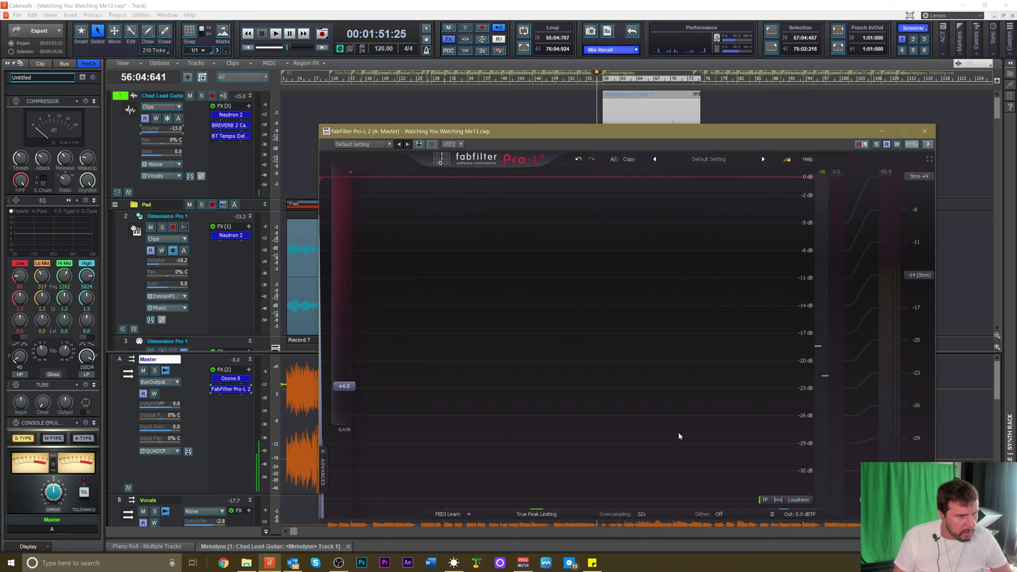
key("space")
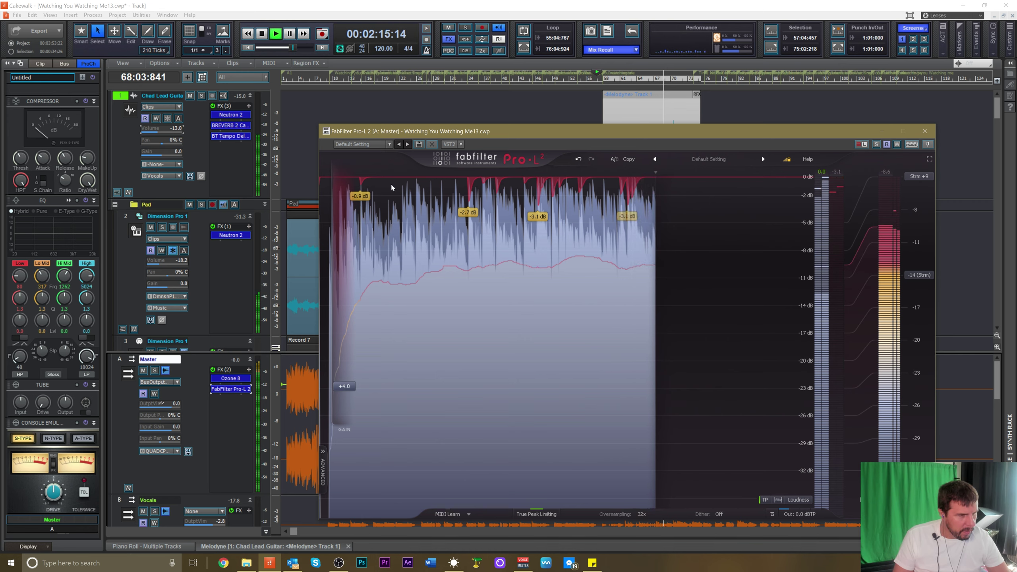
Set the Chad Lead Guitar track's volume to -12.2 and replay the passage from the start of the solo
left_click(156, 134)
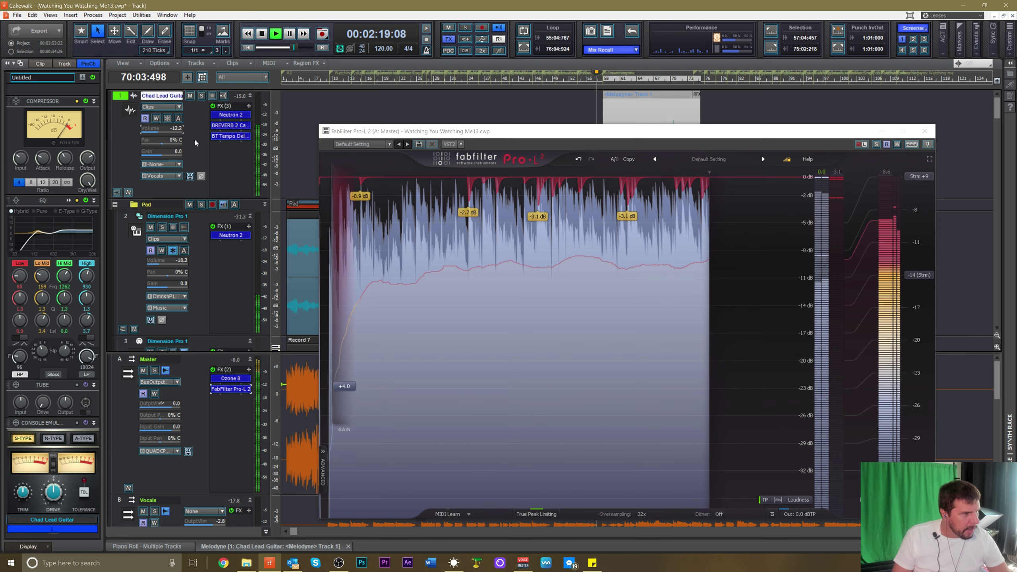
key("space")
key("space")
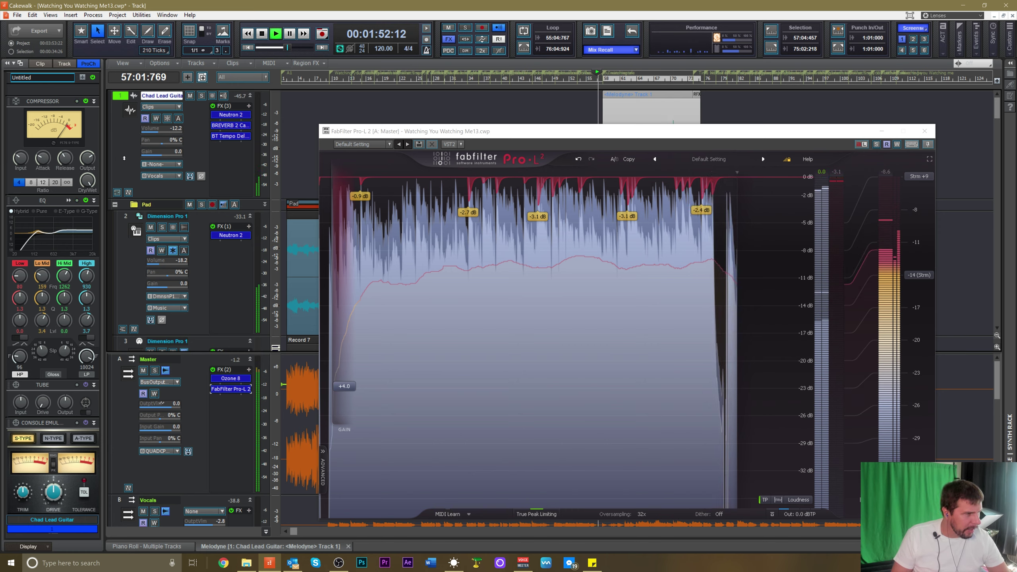
In the Chad Lead Guitar equalizer, set the Lo Mid band to 163 Hz with 0.9 dB gain and the high-pass to 145 Hz
left_click(69, 201)
left_click_drag(256, 252, 256, 258)
left_click_drag(179, 393, 179, 388)
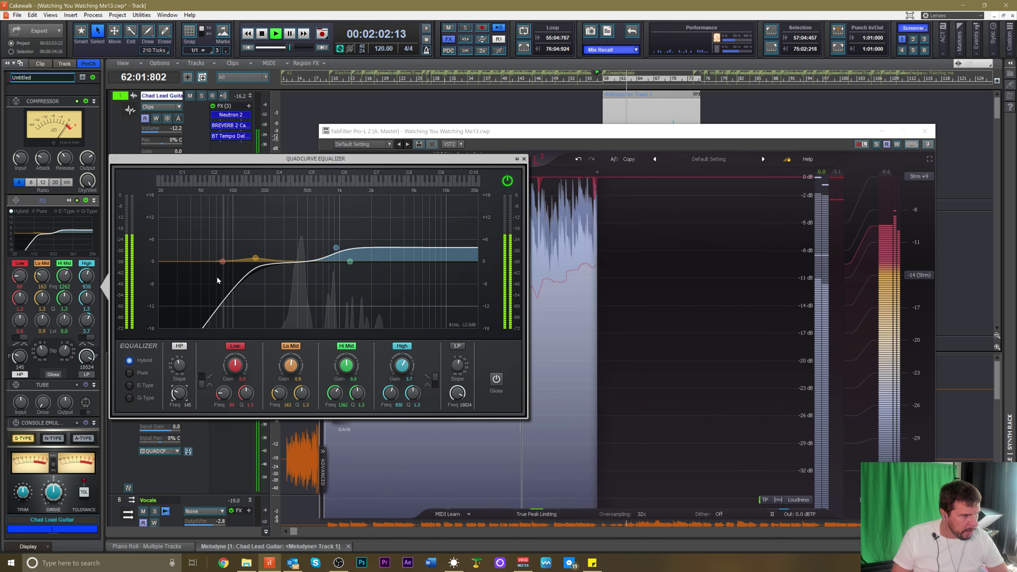
left_click(524, 159)
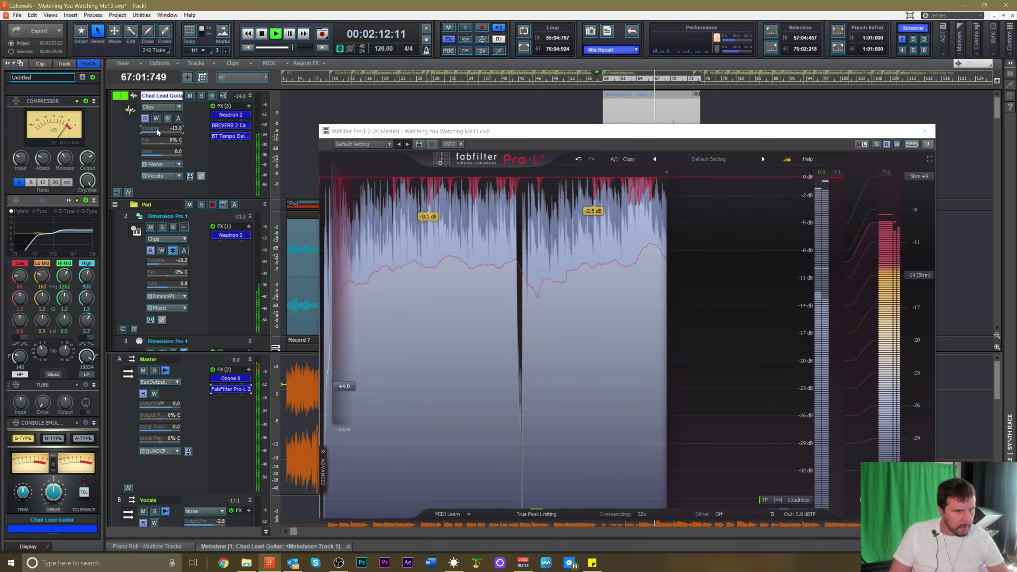
Set the Chad Lead Guitar track's volume to -15.2 and close the FabFilter Pro-L 2 window
scroll(156, 132, "down", 2)
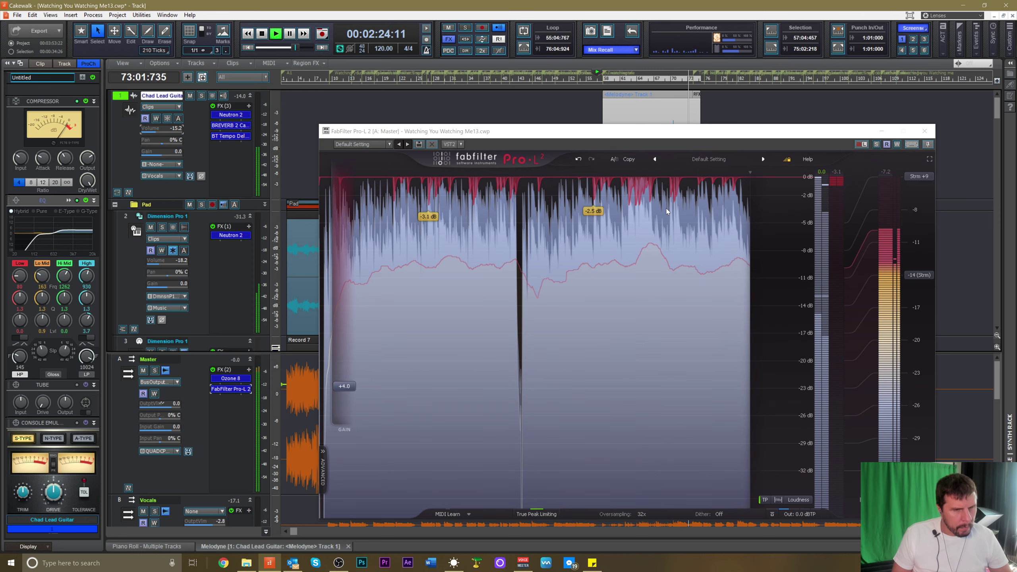
left_click(925, 133)
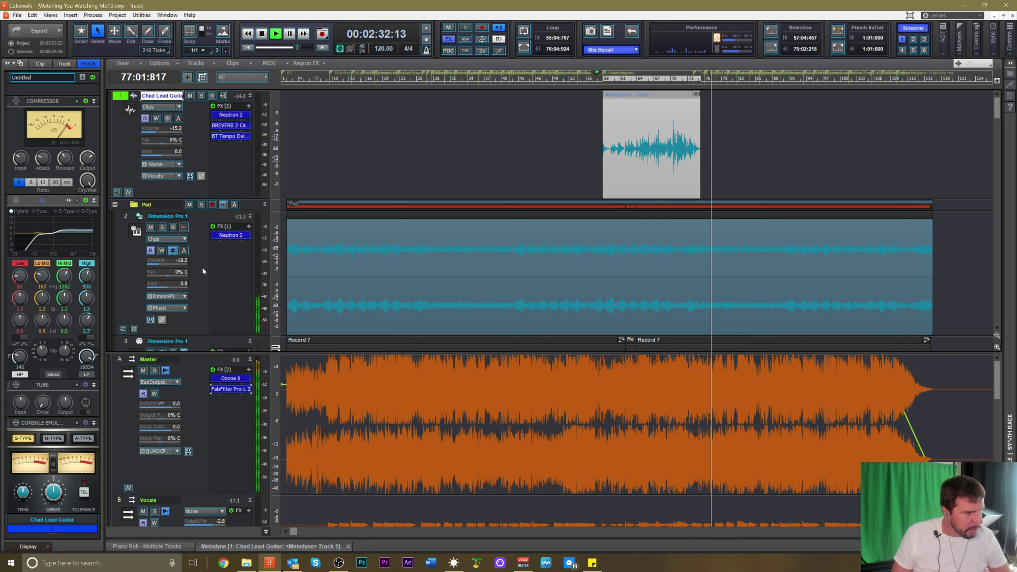
Examine the track levels and settings from the Pad down to Violin 2 during playback
scroll(202, 265, "down", 2)
scroll(204, 265, "down", 5)
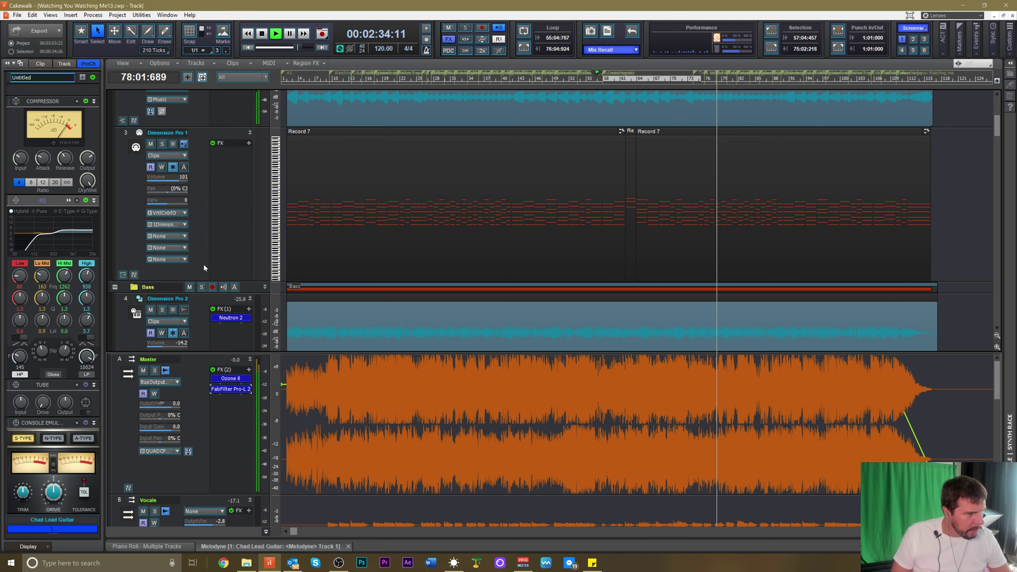
scroll(204, 288, "up", 3)
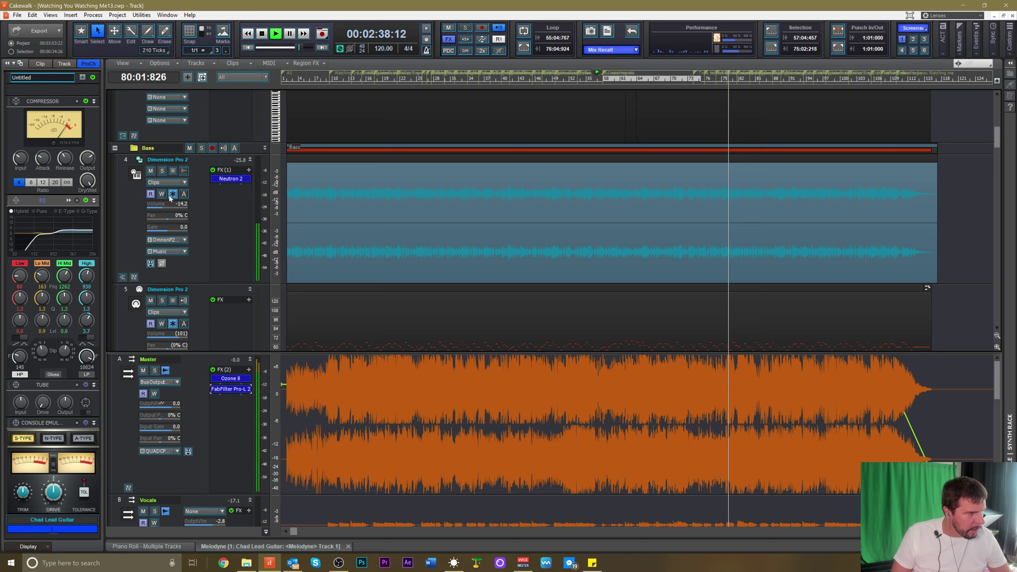
scroll(209, 246, "down", 4)
scroll(207, 253, "down", 3)
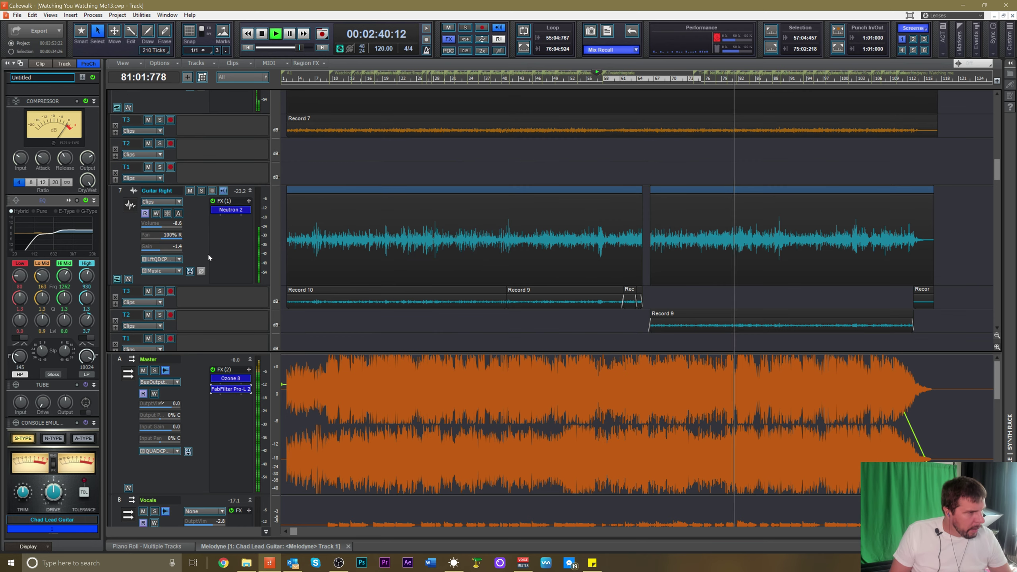
scroll(200, 225, "down", 3)
scroll(200, 232, "down", 5)
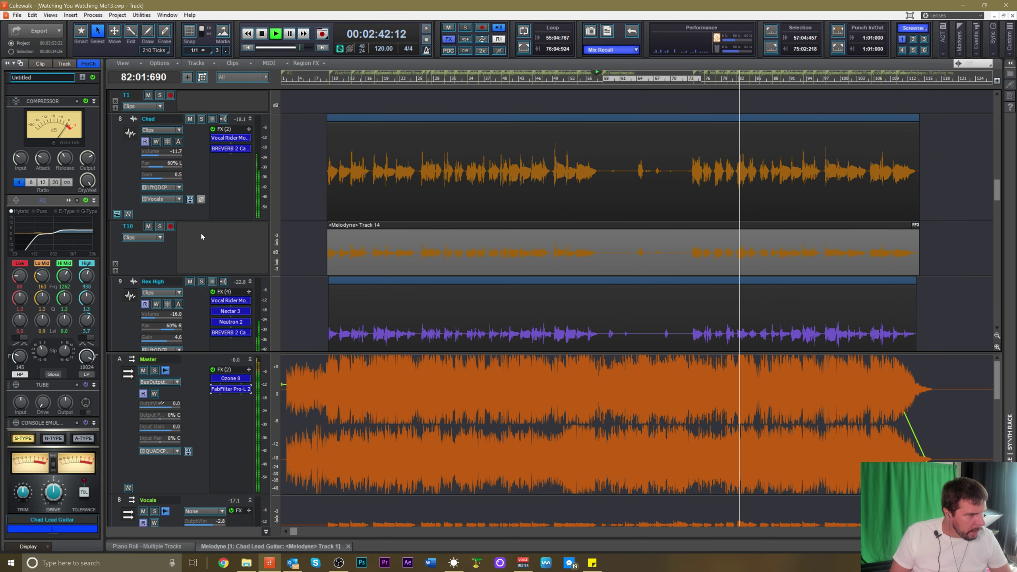
scroll(201, 238, "down", 4)
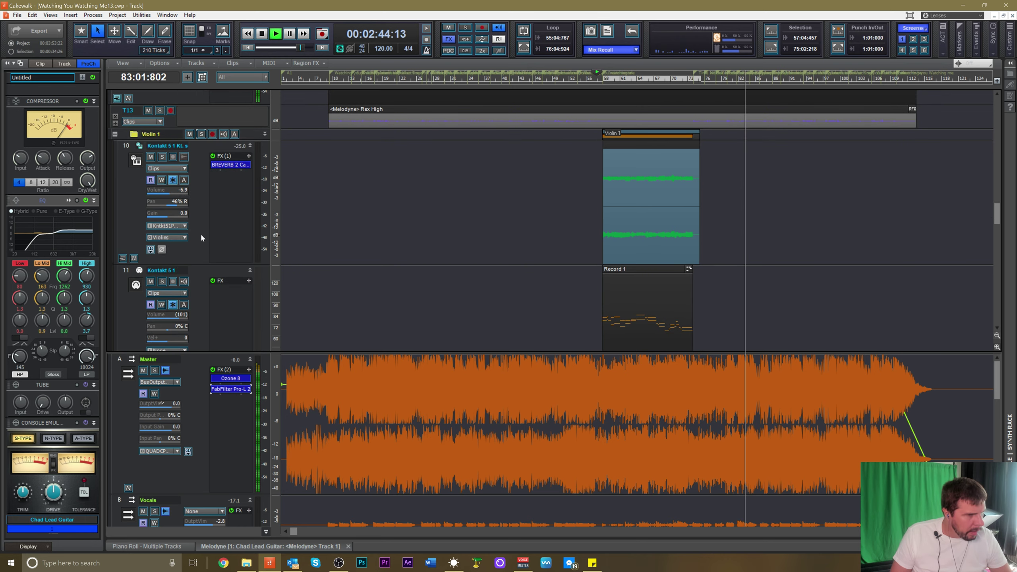
scroll(201, 238, "down", 2)
scroll(201, 238, "down", 1)
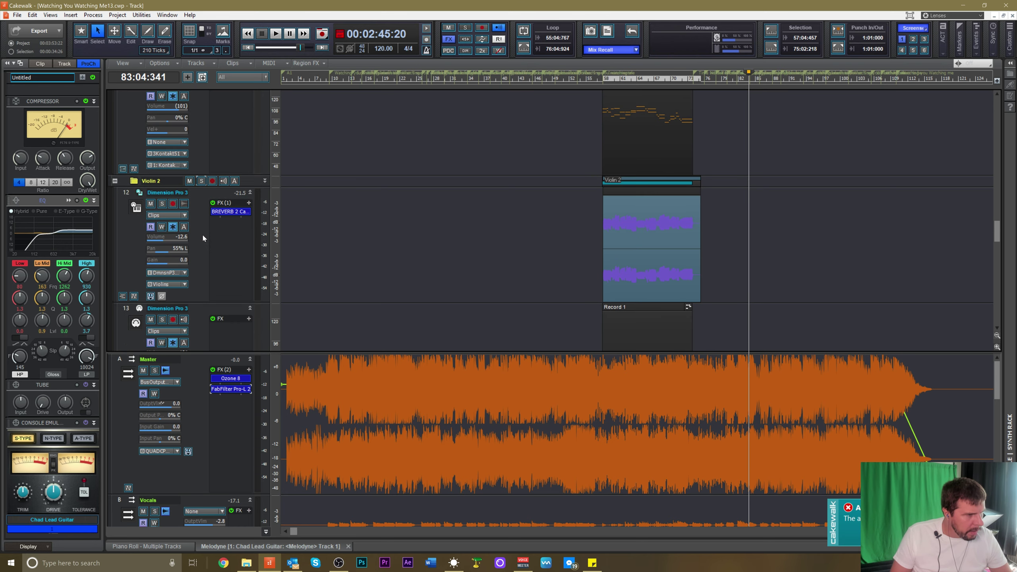
Select Violin 2's Dimension Pro 3 audio track and replay the passage from measure 56 before stopping playback
left_click(207, 241)
key("space")
key("space")
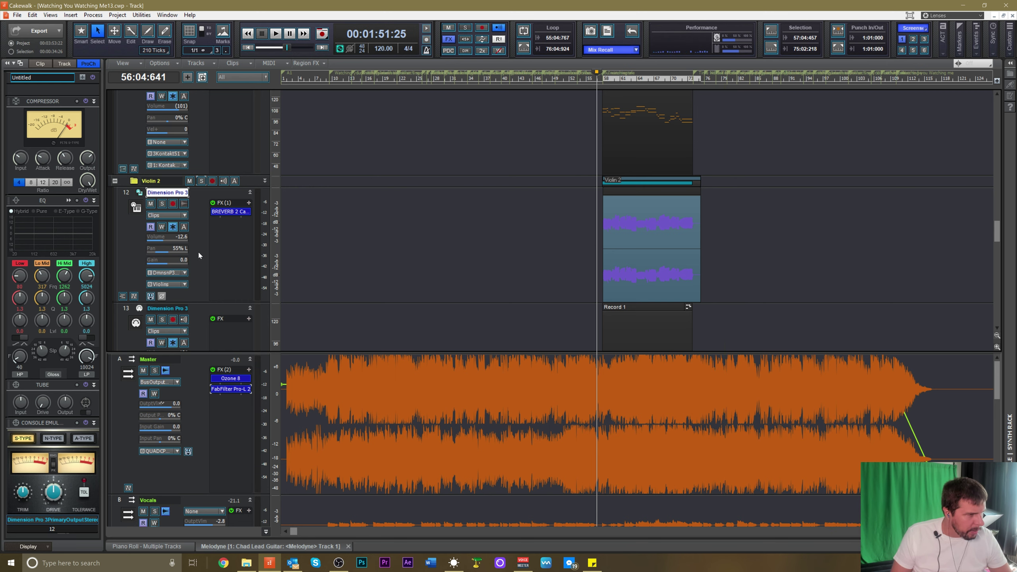
Enlarge the track pane over the bus pane to show more of the Piano's recorded takes
scroll(202, 250, "down", 5)
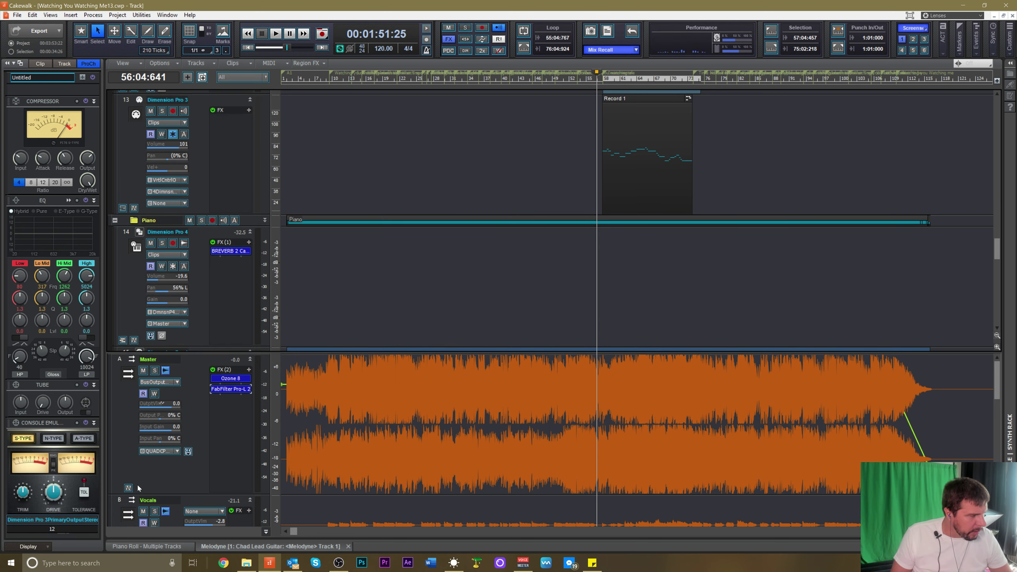
scroll(202, 284, "down", 6)
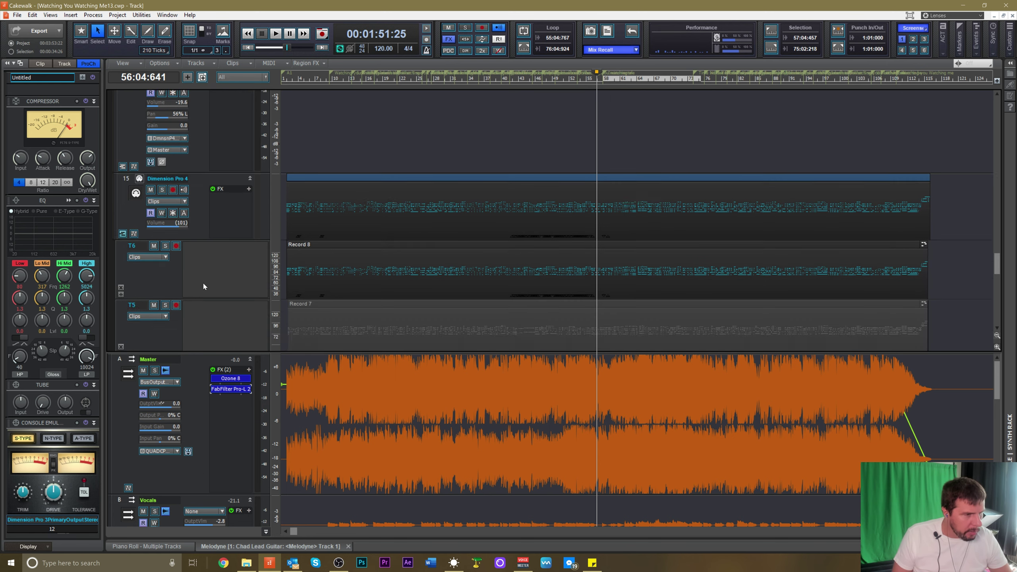
scroll(203, 283, "up", 8)
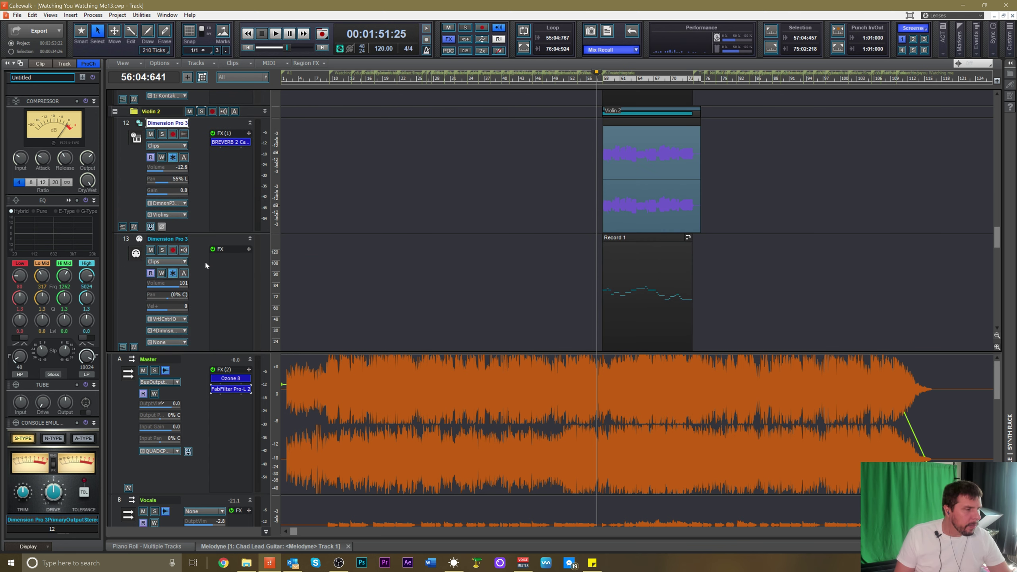
scroll(205, 265, "down", 2)
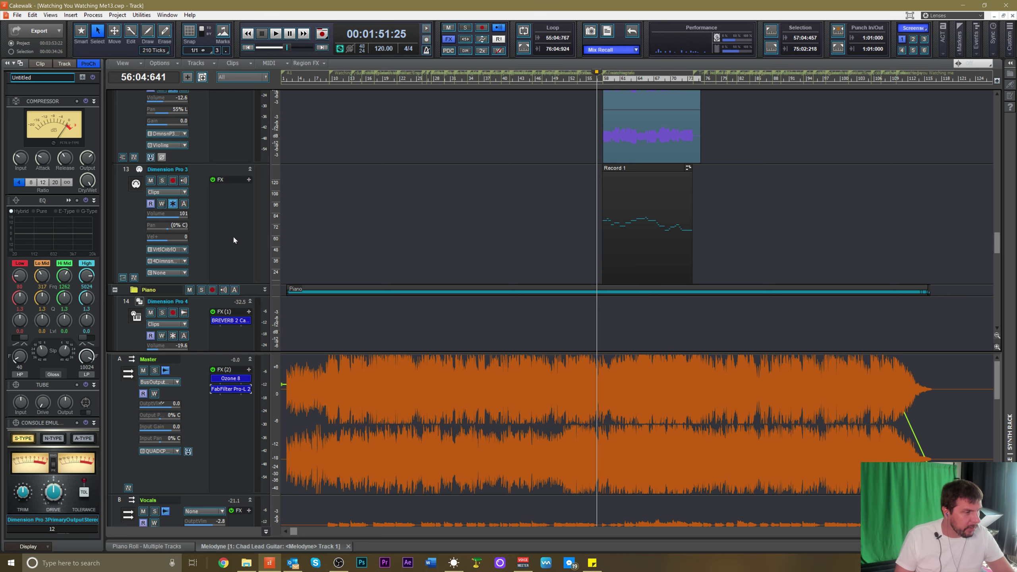
scroll(236, 239, "down", 4)
scroll(235, 232, "down", 10)
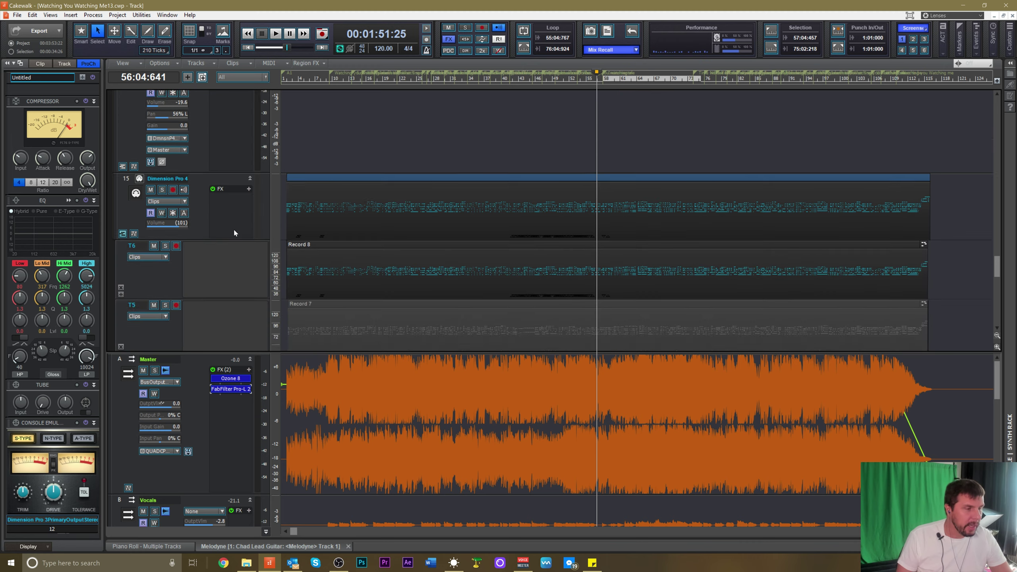
scroll(234, 234, "up", 5)
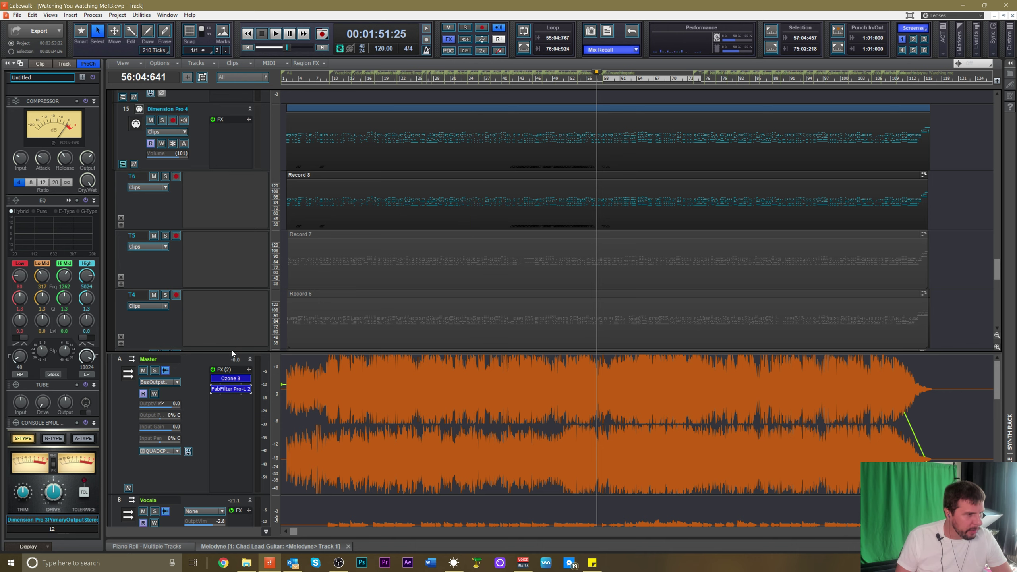
left_click_drag(239, 352, 226, 464)
scroll(236, 398, "down", 5)
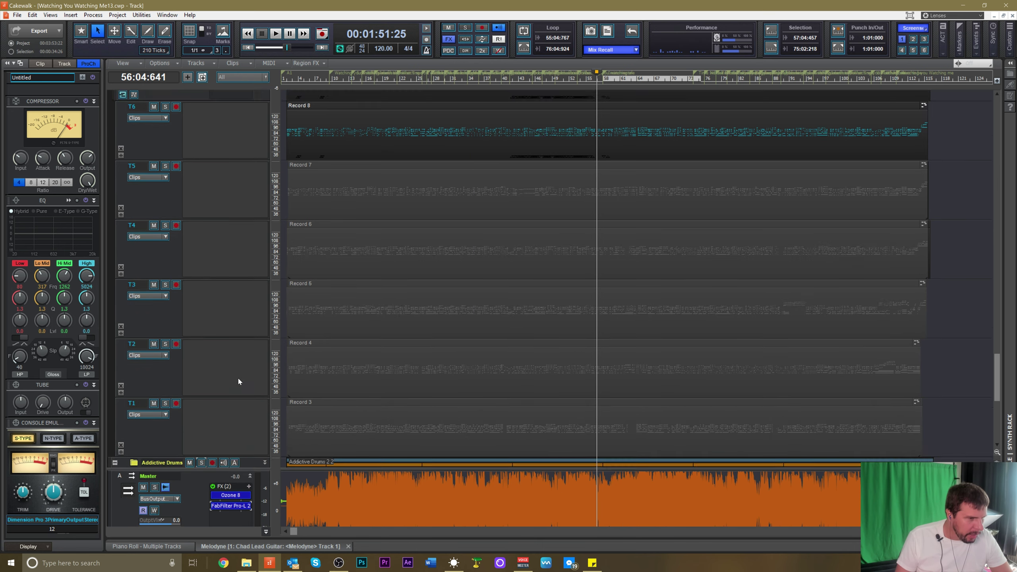
Increase the heights of the Piano's audio track 14 and MIDI track 15
scroll(243, 355, "up", 5)
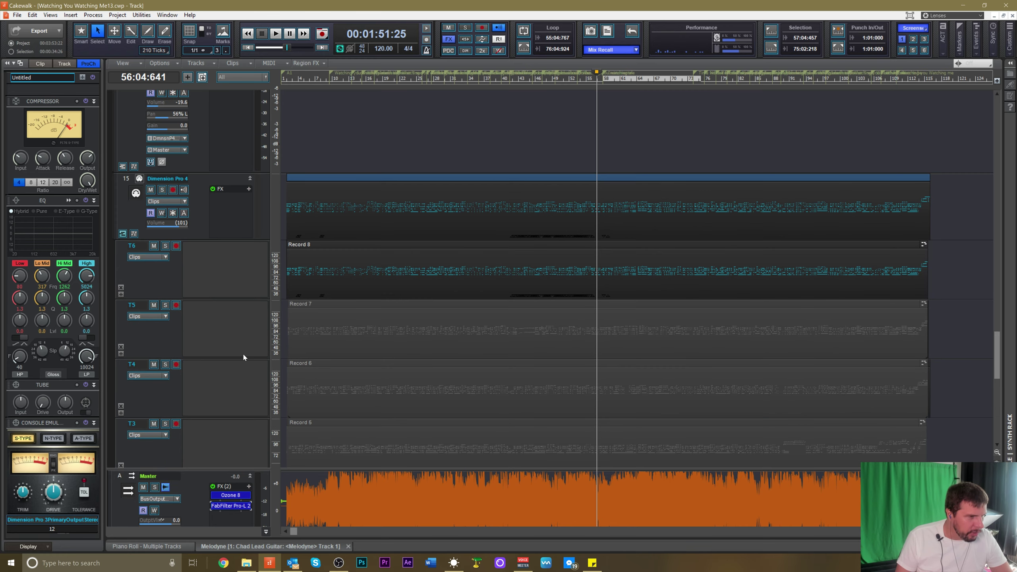
scroll(230, 332, "up", 2)
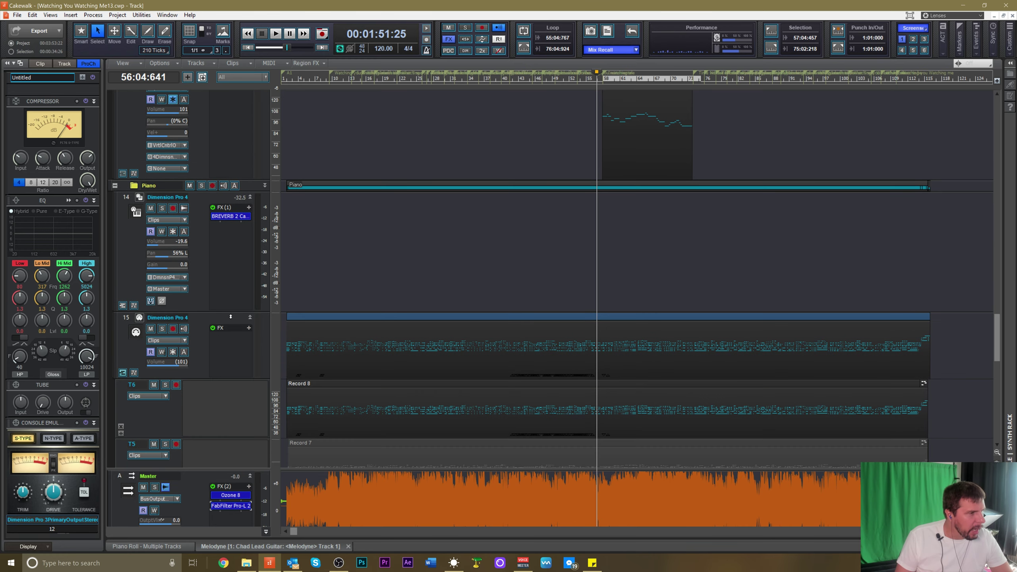
left_click_drag(207, 312, 207, 321)
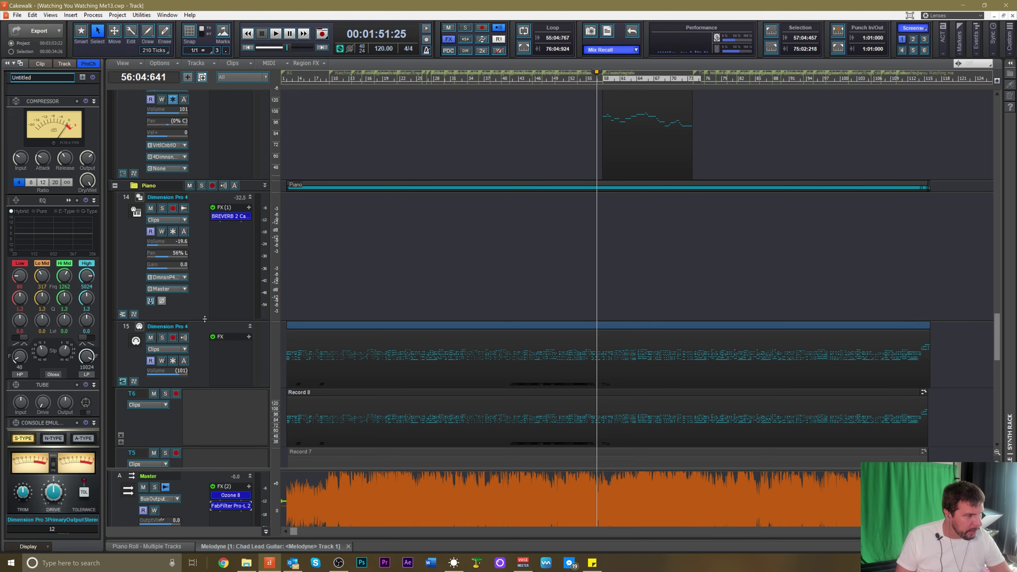
scroll(204, 318, "down", 3)
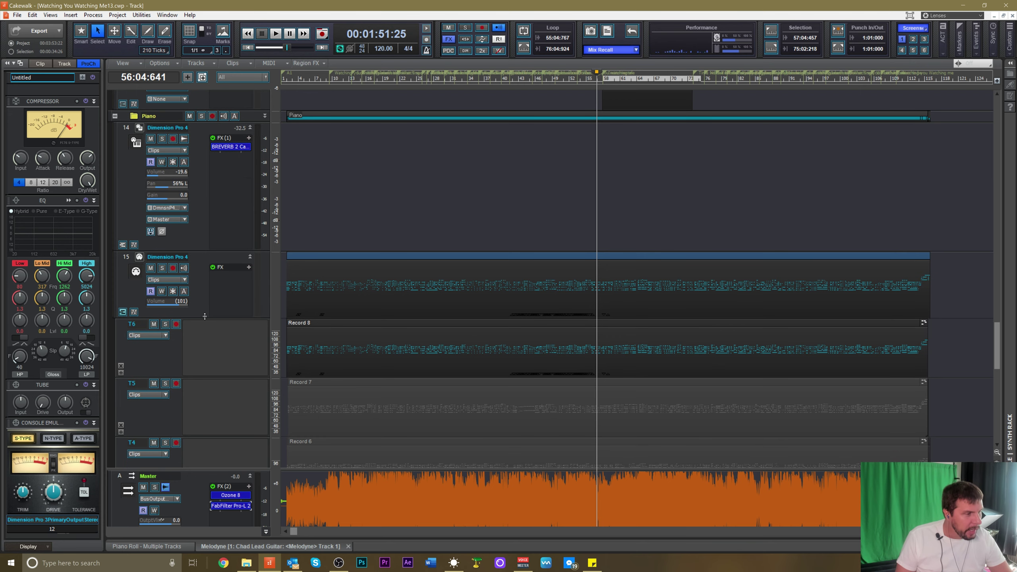
left_click_drag(204, 317, 206, 339)
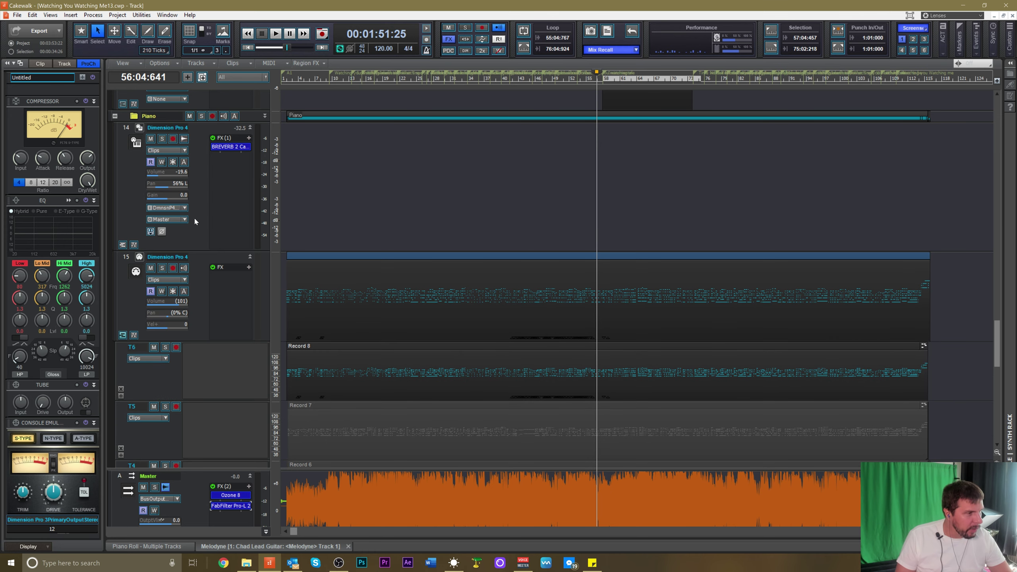
Play the song from measure 56 and solo the Piano folder
key("space")
left_click(202, 116)
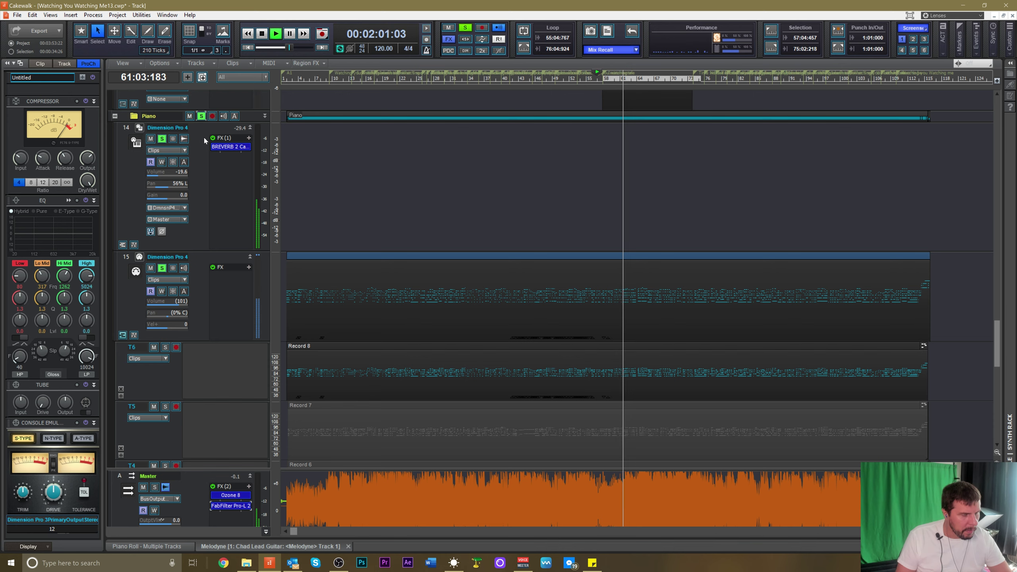
Stop the current playback and audition the soloed Piano from measure 8
mouse_move(212, 145)
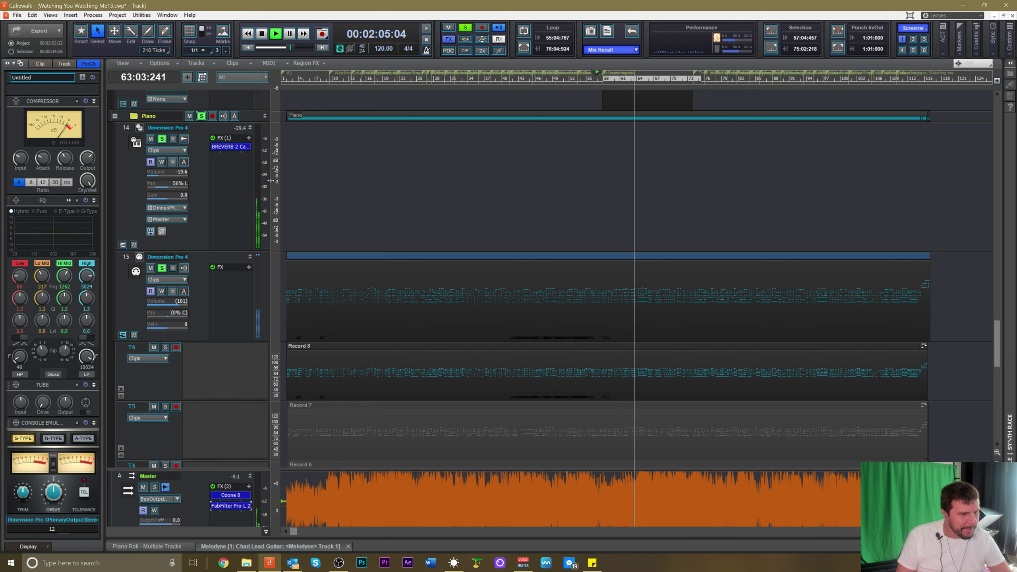
key("space")
scroll(387, 292, "down", 1)
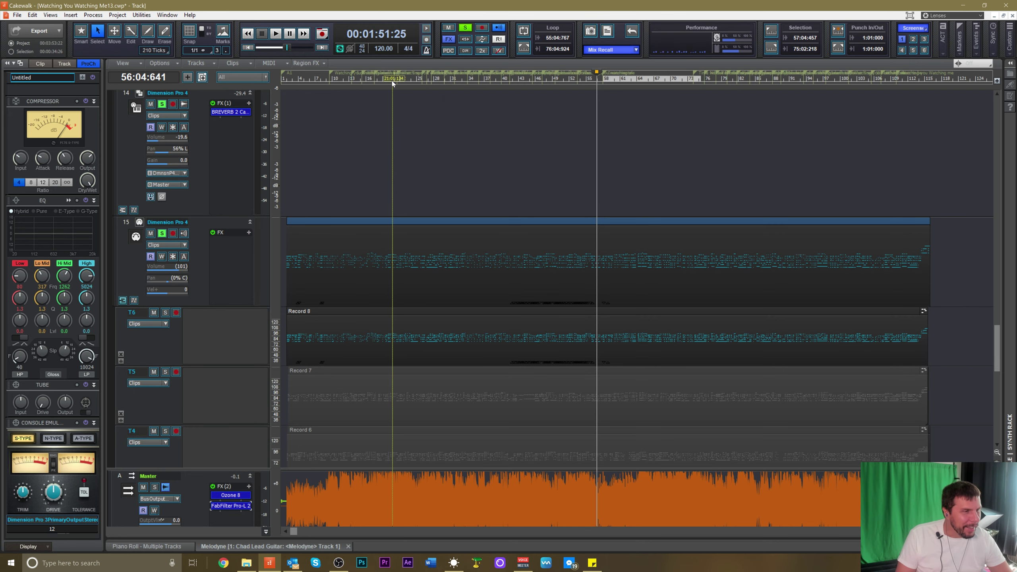
left_click(392, 87)
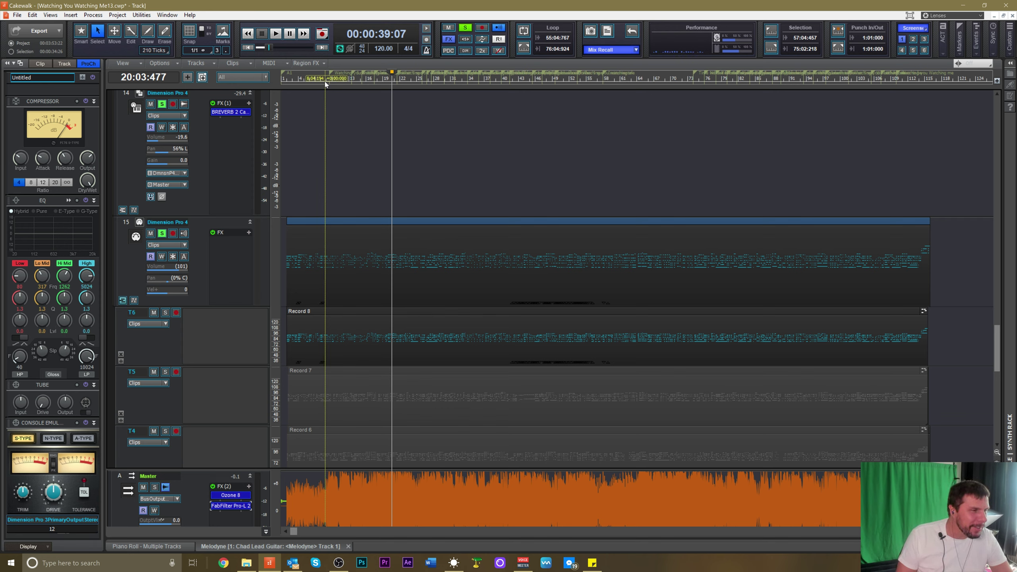
left_click(324, 82)
key("space")
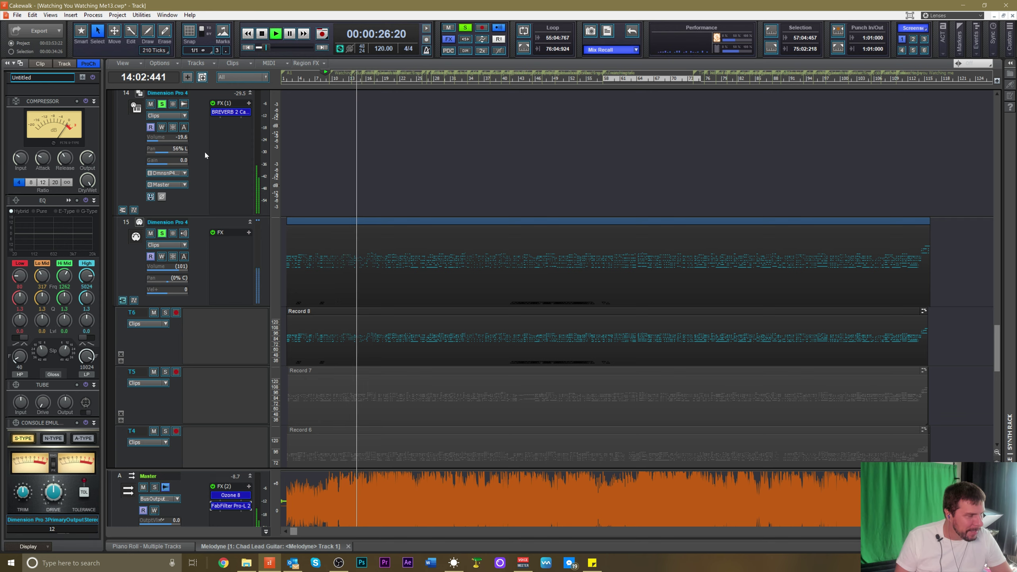
key("space")
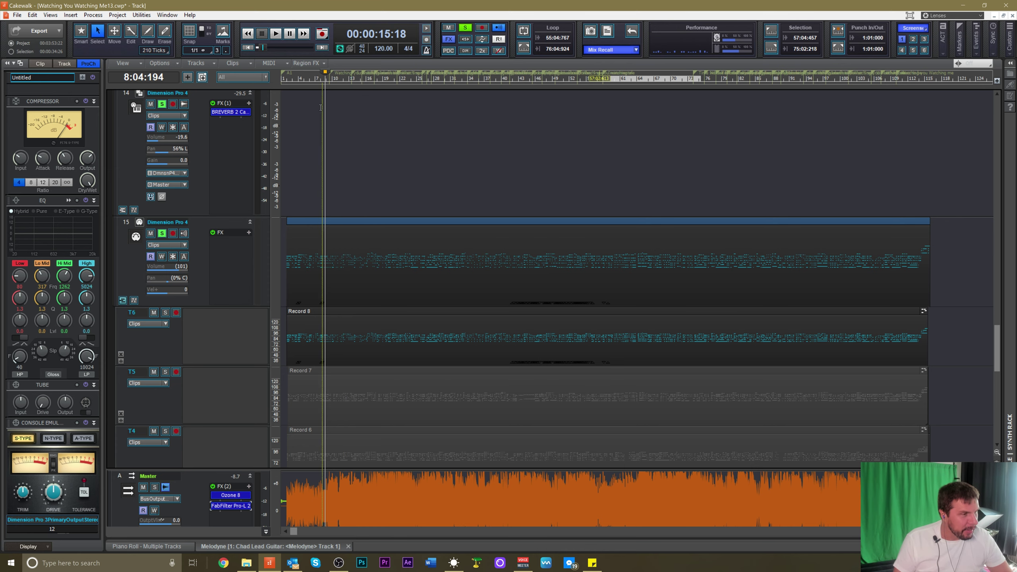
Audition the soloed Piano from just before measure 8 and again from measure 90
left_click(318, 82)
key("space")
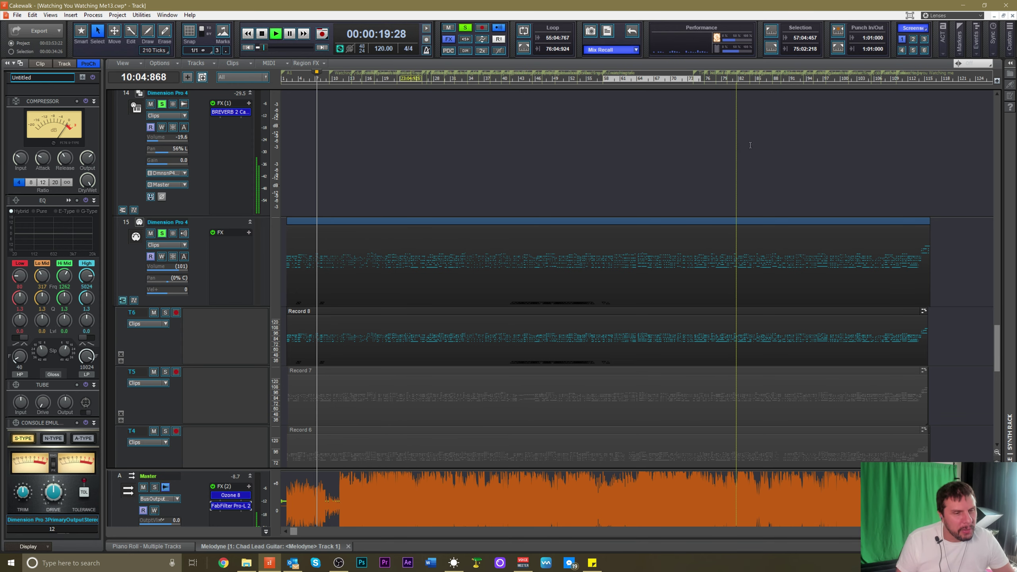
key("space")
left_click(787, 80)
key("space")
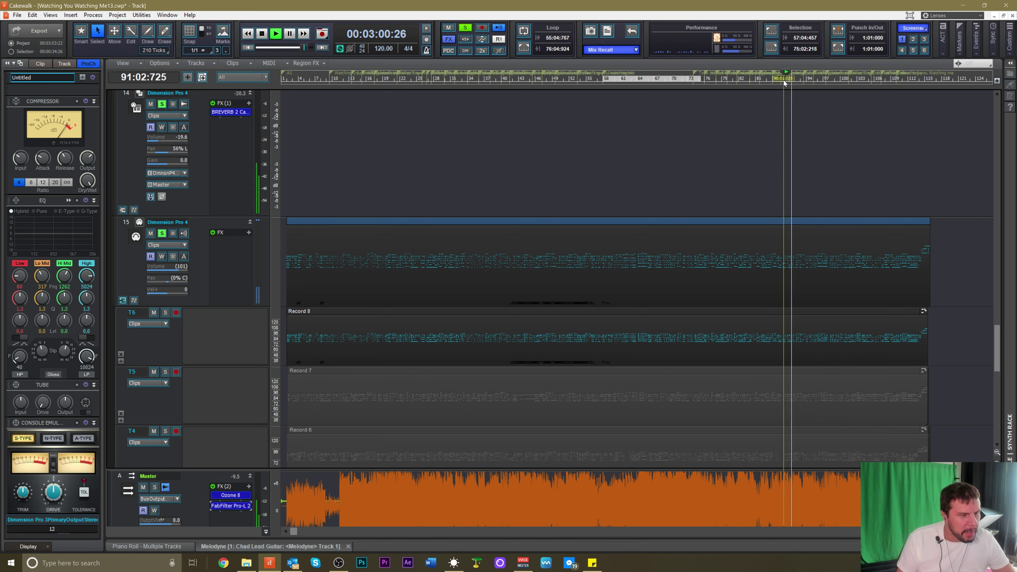
key("space")
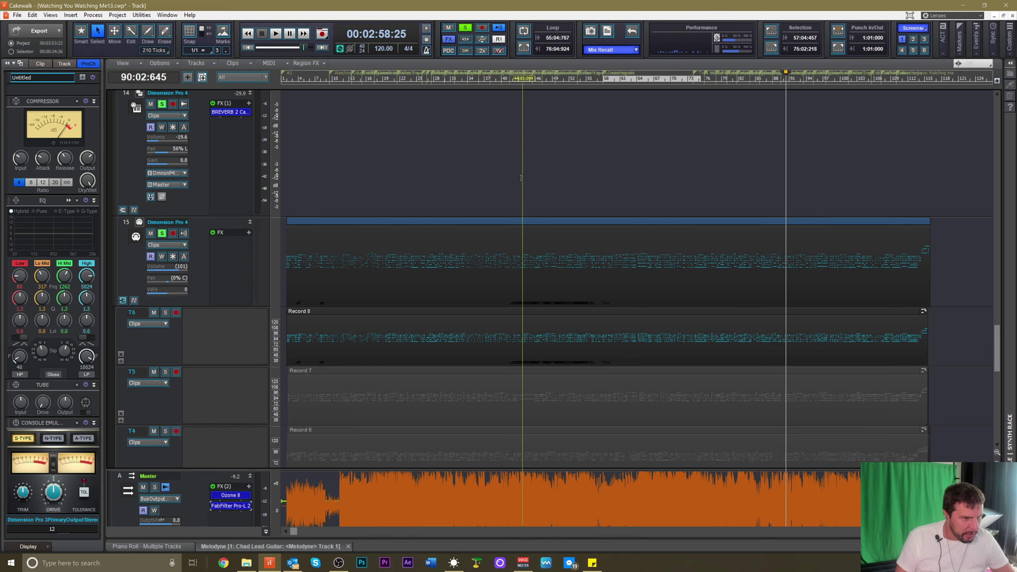
Audition the soloed Piano from measure 42 and look over its recorded take lanes
left_click(516, 83)
key("space")
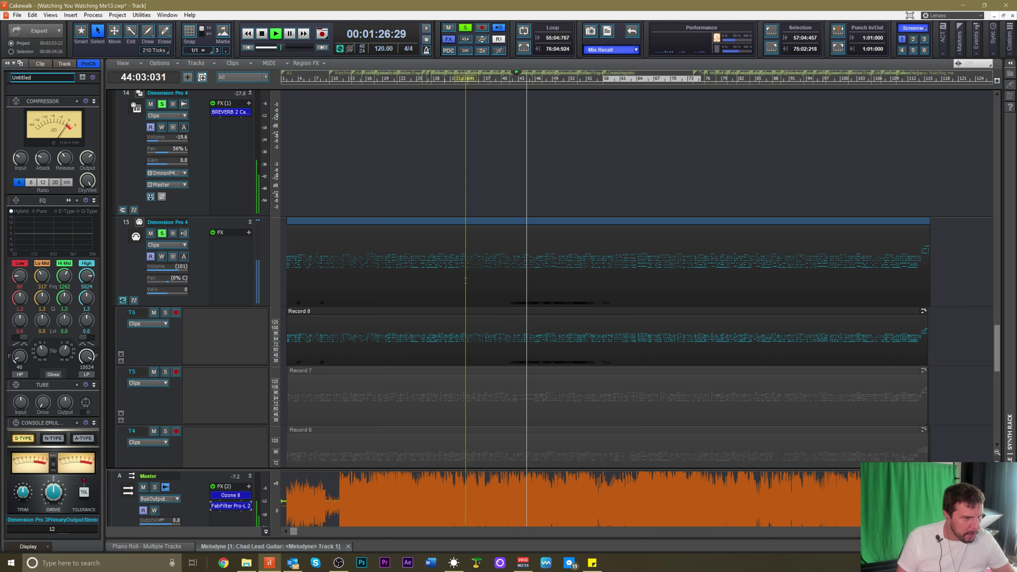
key("space")
scroll(448, 304, "down", 8)
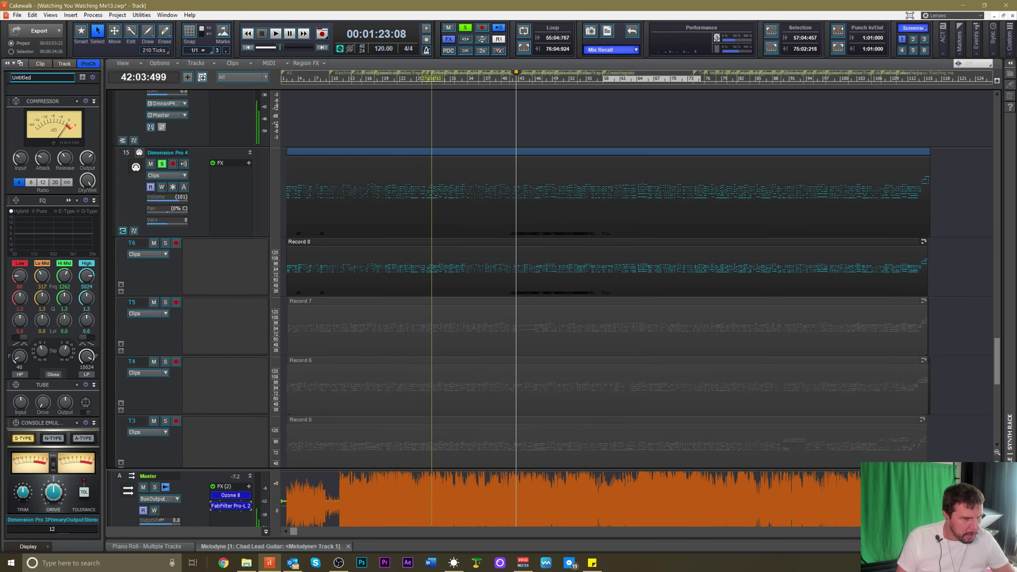
scroll(434, 330, "up", 8)
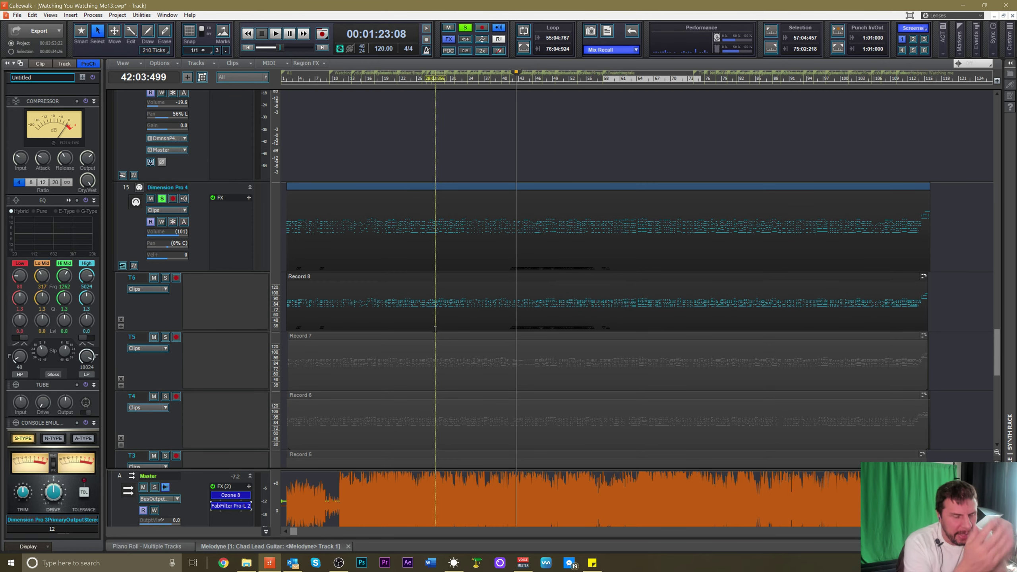
Switch to the Smart tool during playback and activate the Piano's Record 7 take in lane T5, auditioning it from measure 2
key("space")
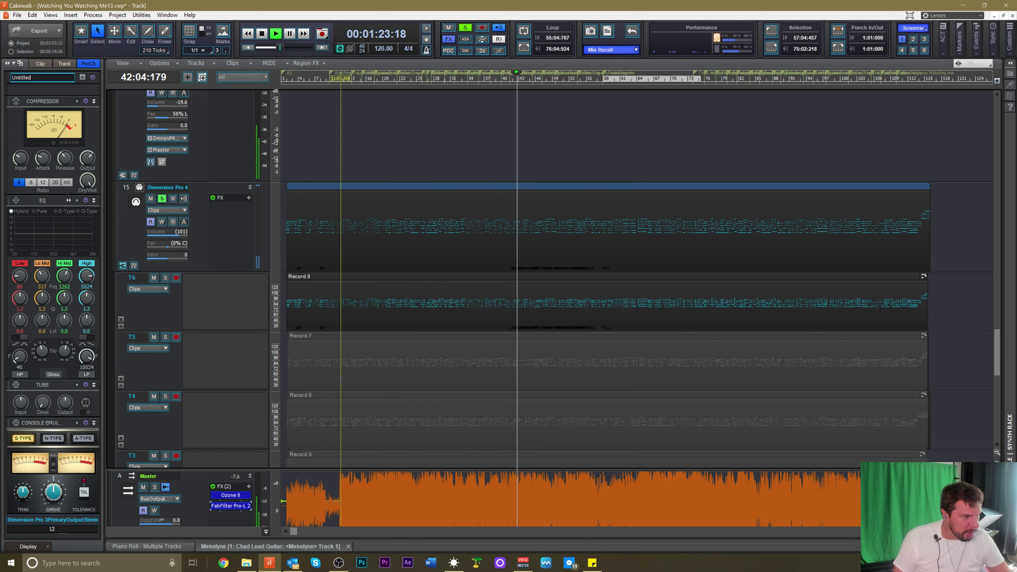
left_click(341, 380)
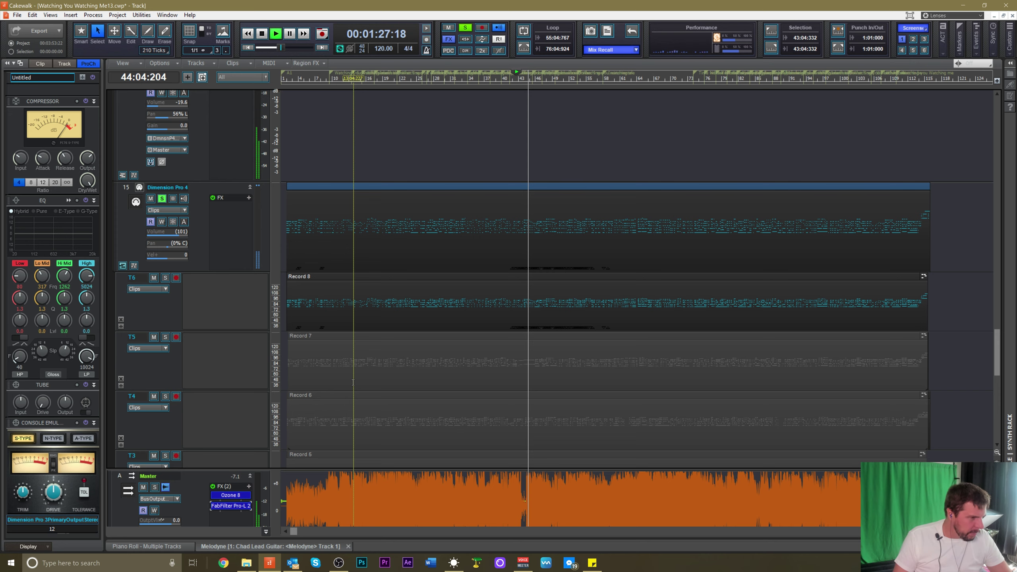
key("t")
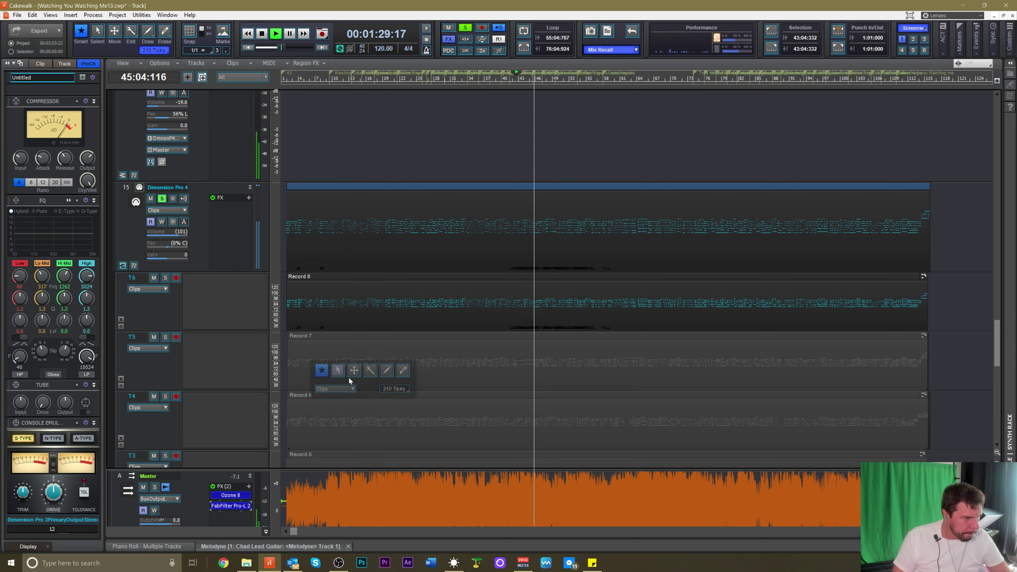
left_click(354, 385)
key("space")
key("space")
scroll(354, 384, "up", 1)
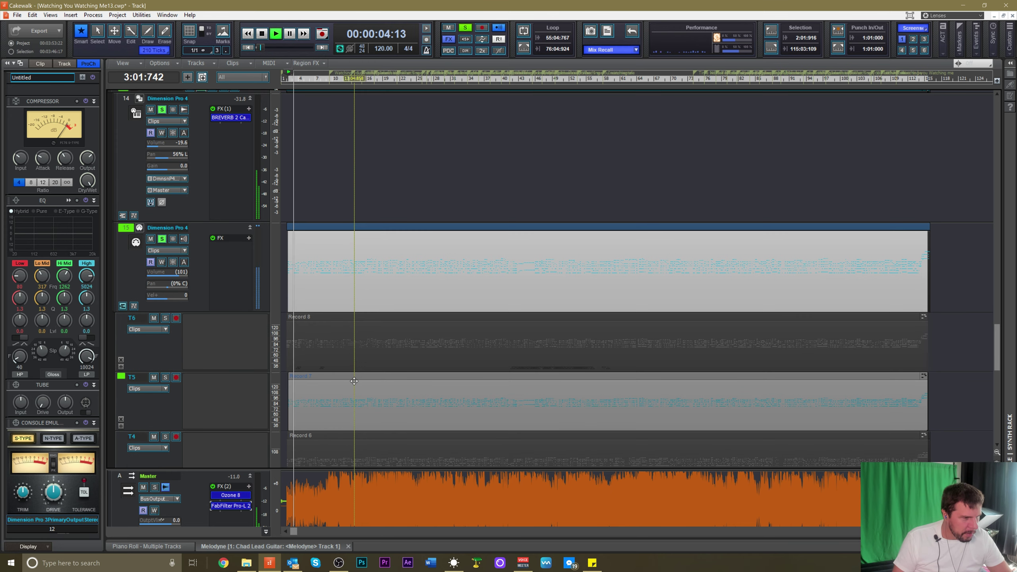
scroll(354, 381, "down", 2)
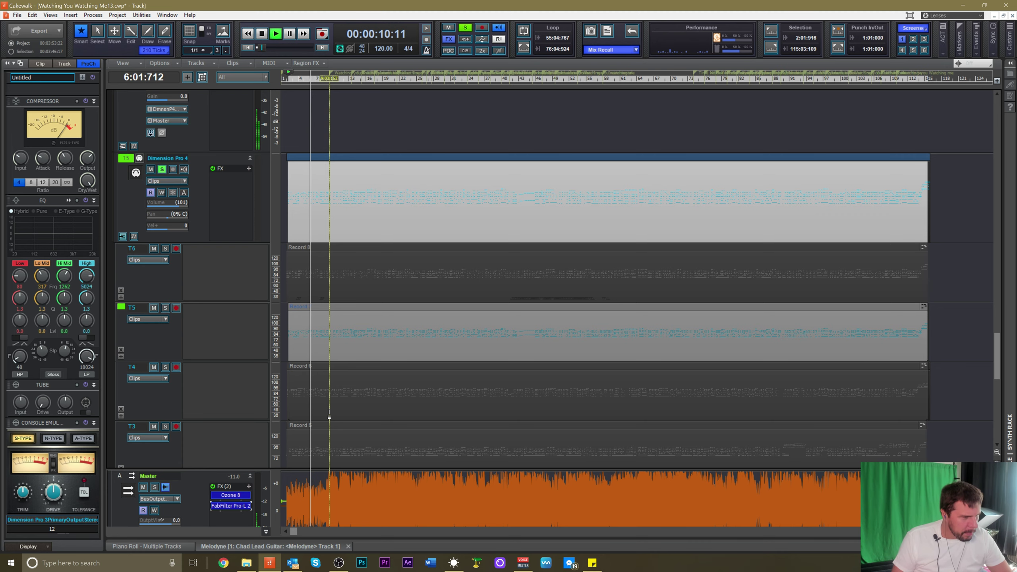
Audition the Piano's Record 6 take in lane T4 and switch to the Record 5 take in lane T3
left_click(329, 416)
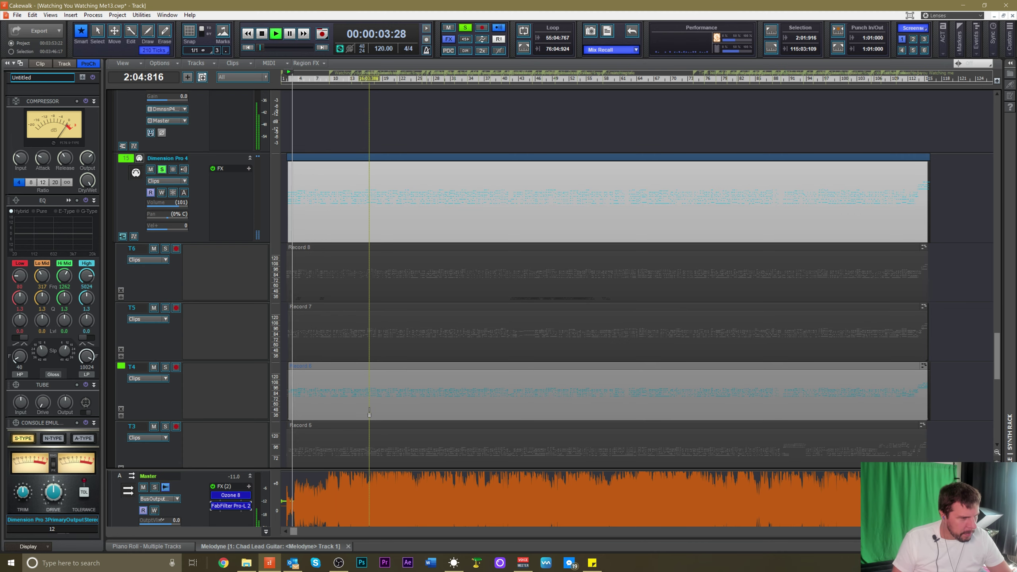
scroll(352, 407, "down", 2)
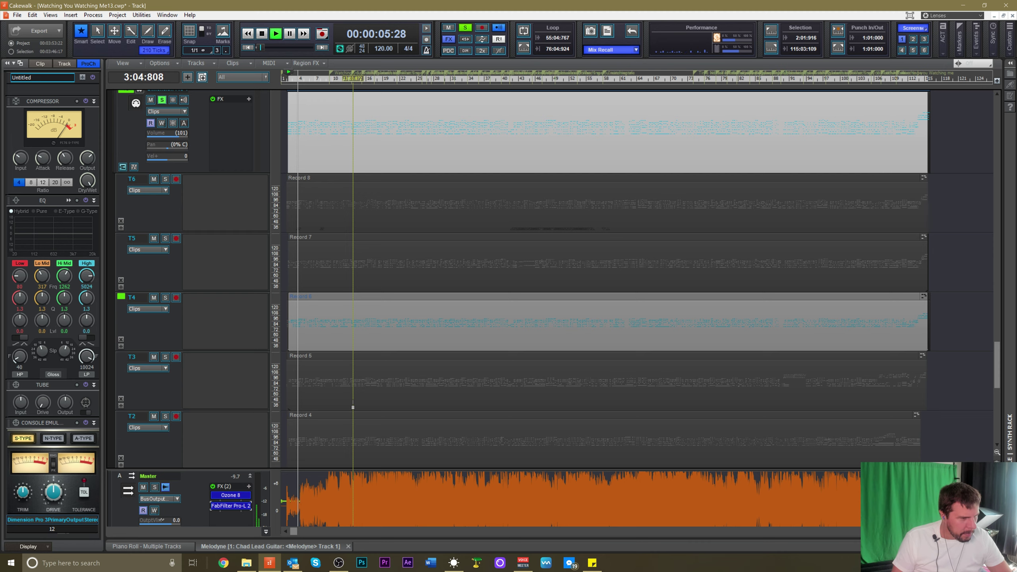
left_click(353, 408)
key("space")
key("space")
scroll(382, 381, "down", 2)
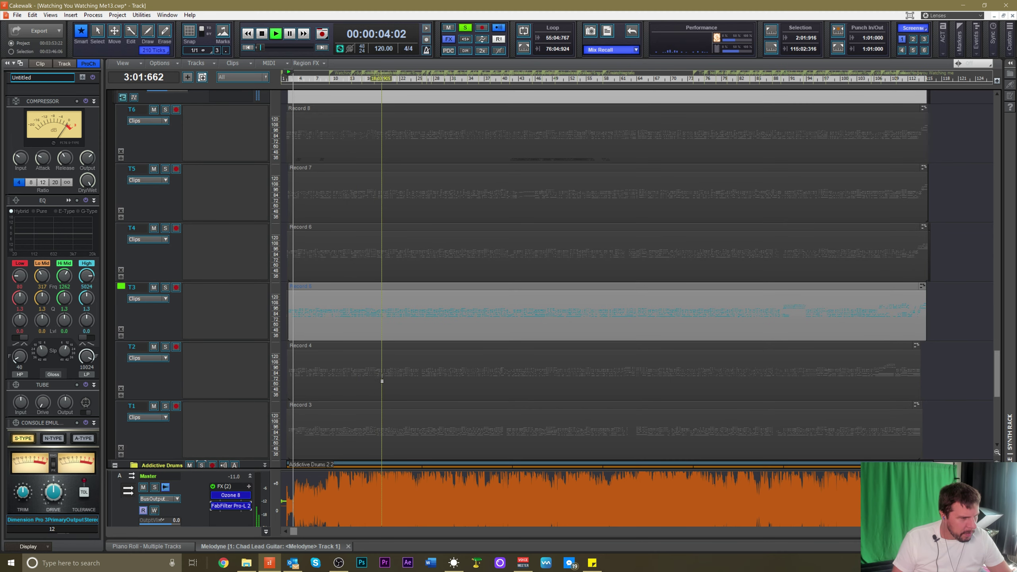
Unsolo the Piano folder, set audio track 14's volume to -17.2 and listen to it in the full mix
scroll(233, 321, "up", 3)
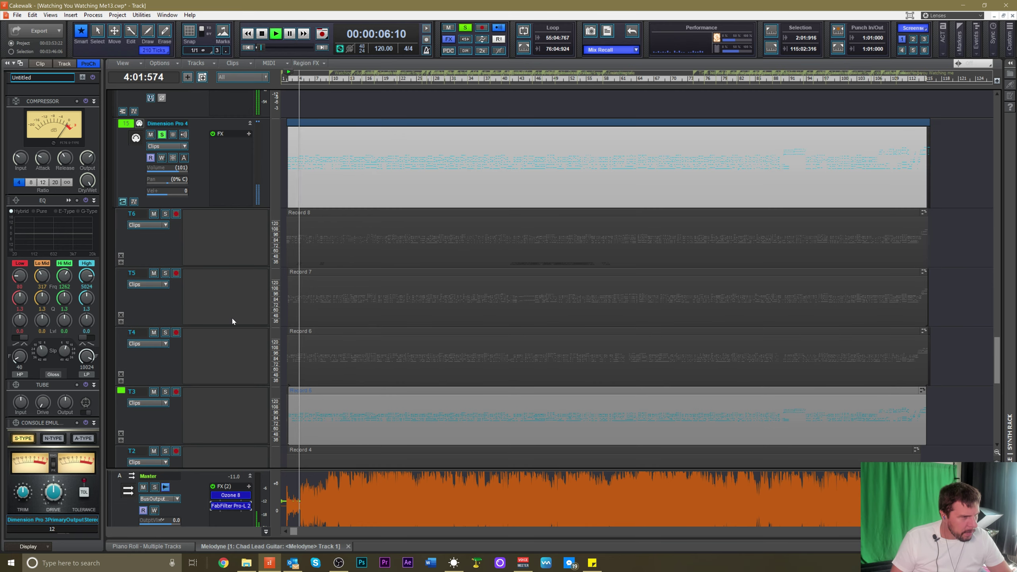
scroll(232, 319, "up", 4)
left_click(201, 122)
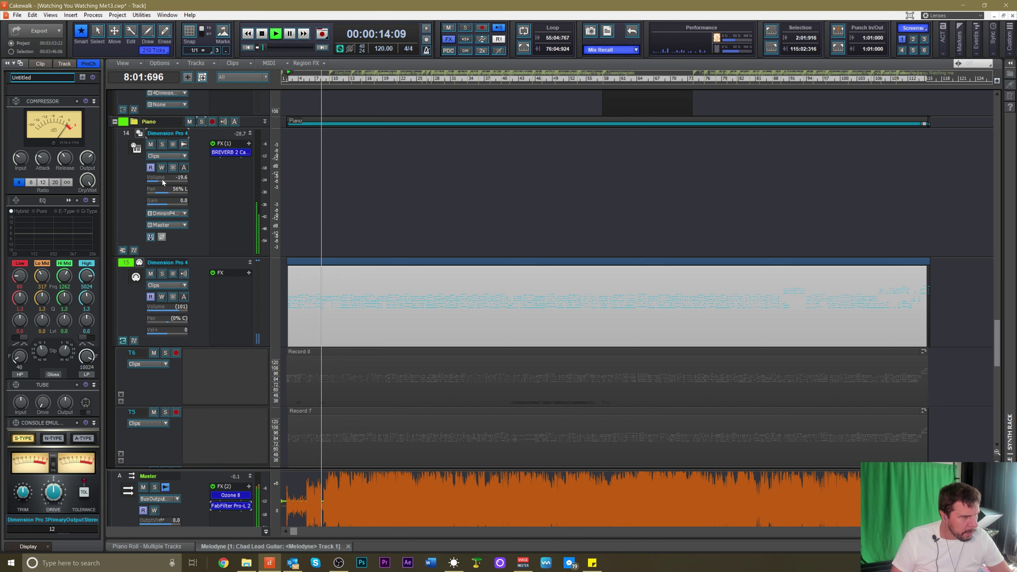
mouse_move(158, 179)
left_mouse_down()
mouse_move(175, 179)
mouse_move(159, 184)
left_mouse_up()
key("space")
key("space")
key("space")
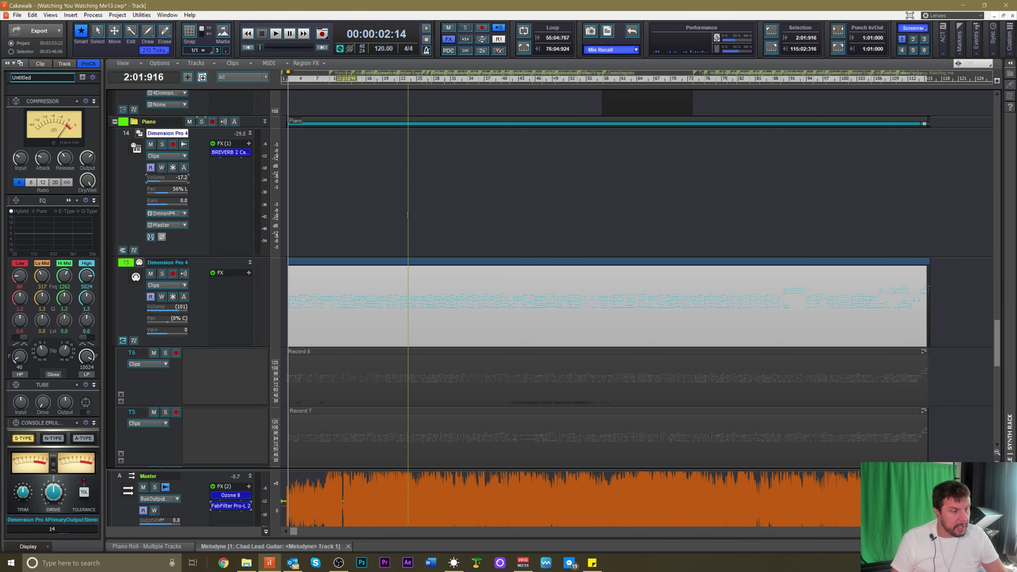
Review the Piano's take lanes and the neighbouring drum, vocal and violin tracks
scroll(447, 273, "down", 5)
scroll(441, 288, "down", 3)
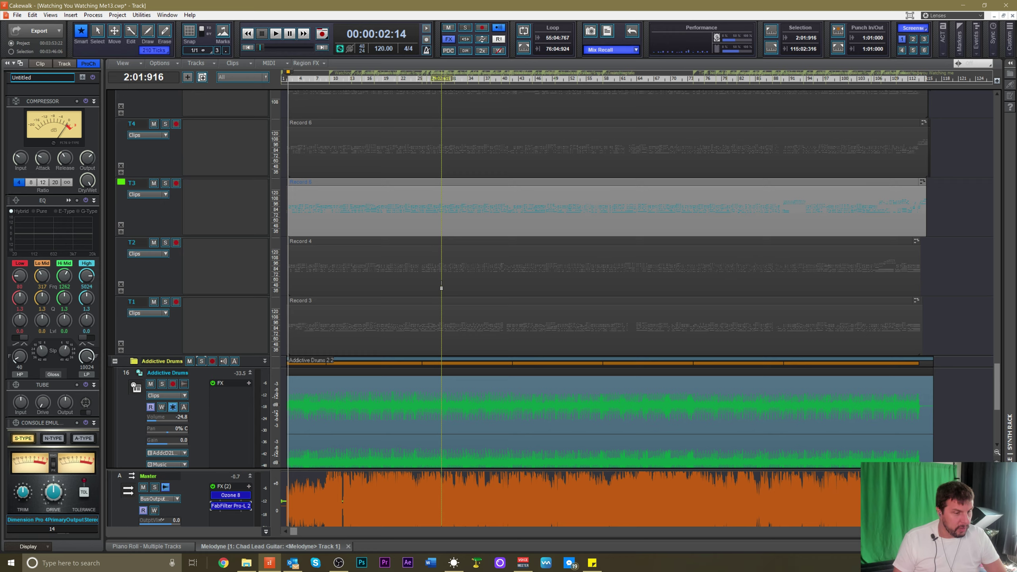
scroll(442, 288, "up", 10)
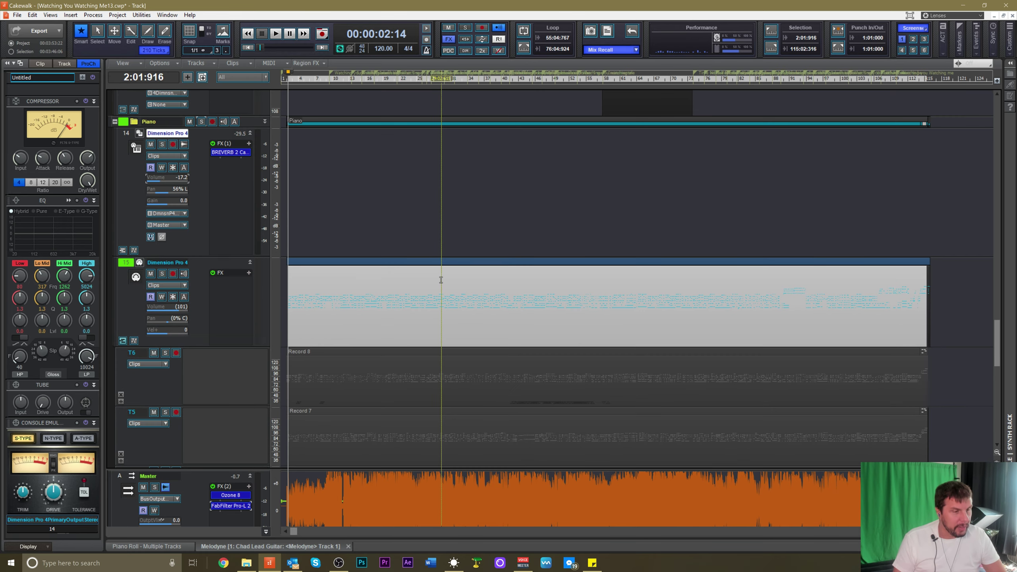
scroll(440, 281, "down", 6)
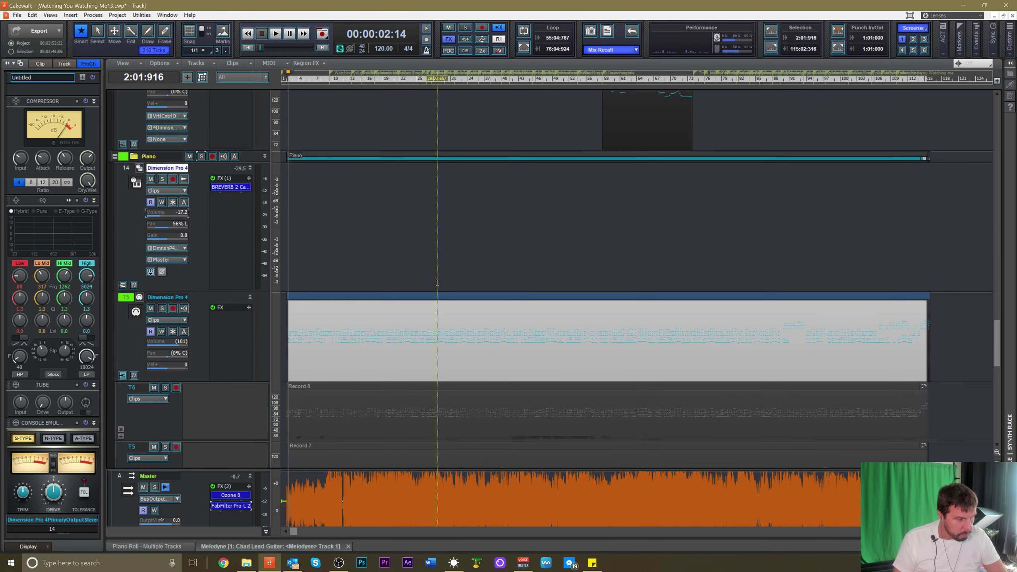
scroll(437, 282, "down", 3)
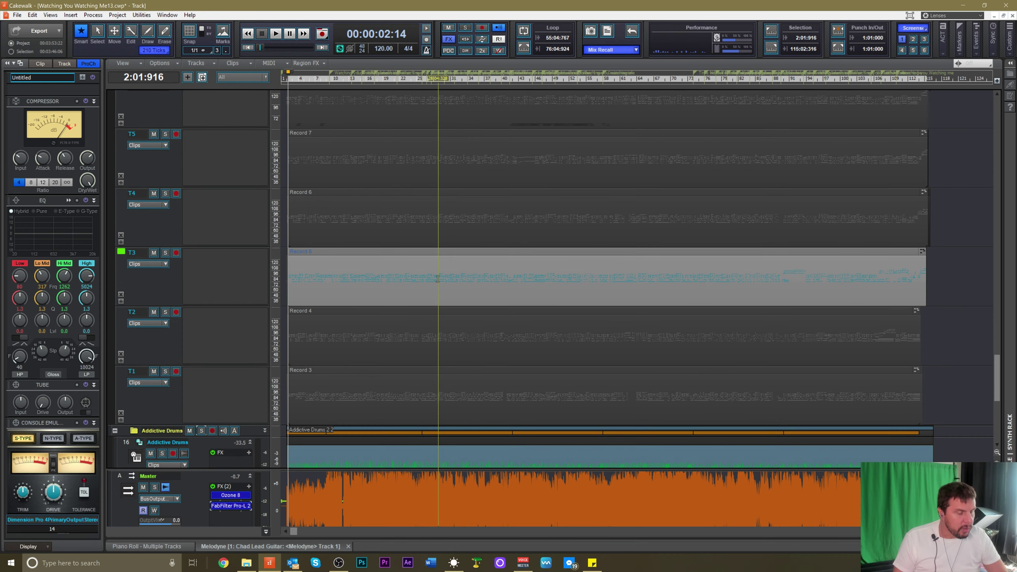
scroll(438, 280, "up", 2)
scroll(437, 283, "up", 1)
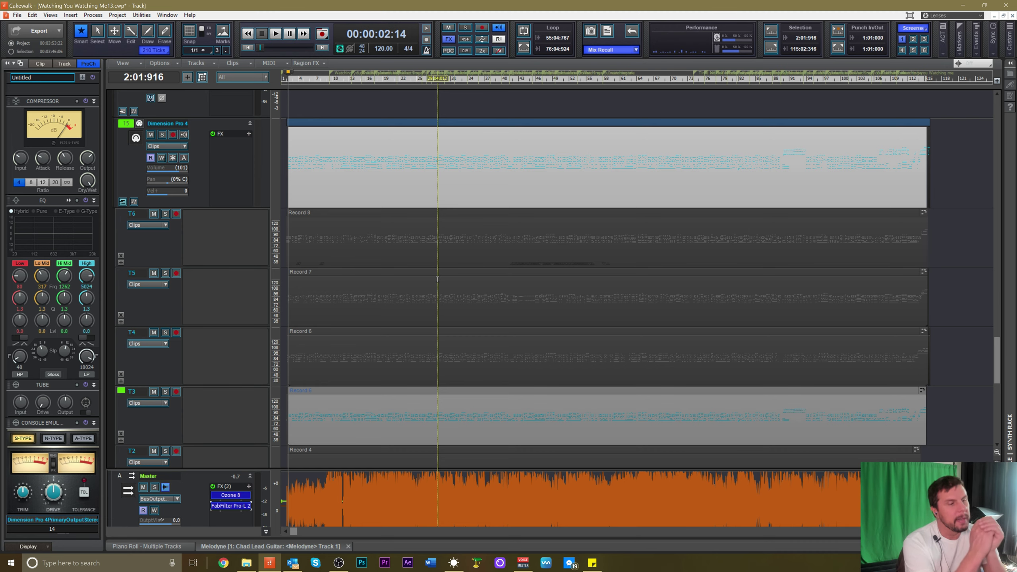
scroll(230, 218, "up", 10)
scroll(230, 218, "down", 2)
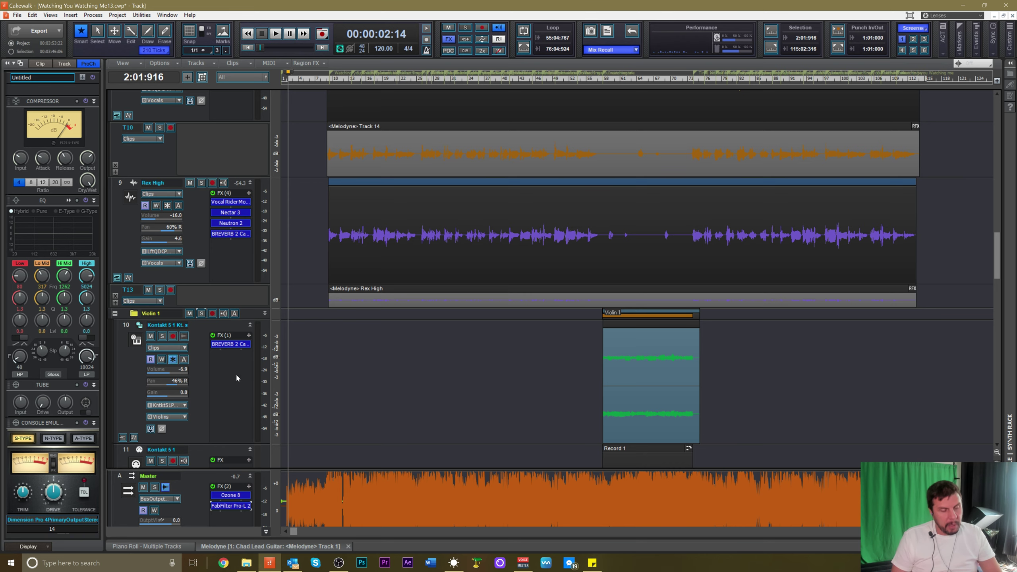
scroll(236, 370, "down", 6)
scroll(239, 361, "down", 8)
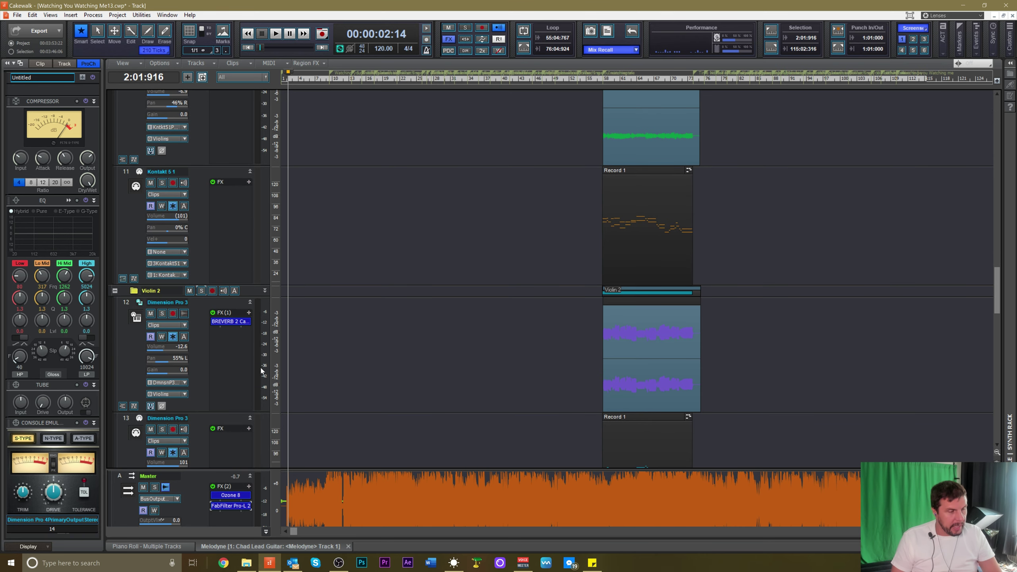
scroll(355, 373, "down", 3)
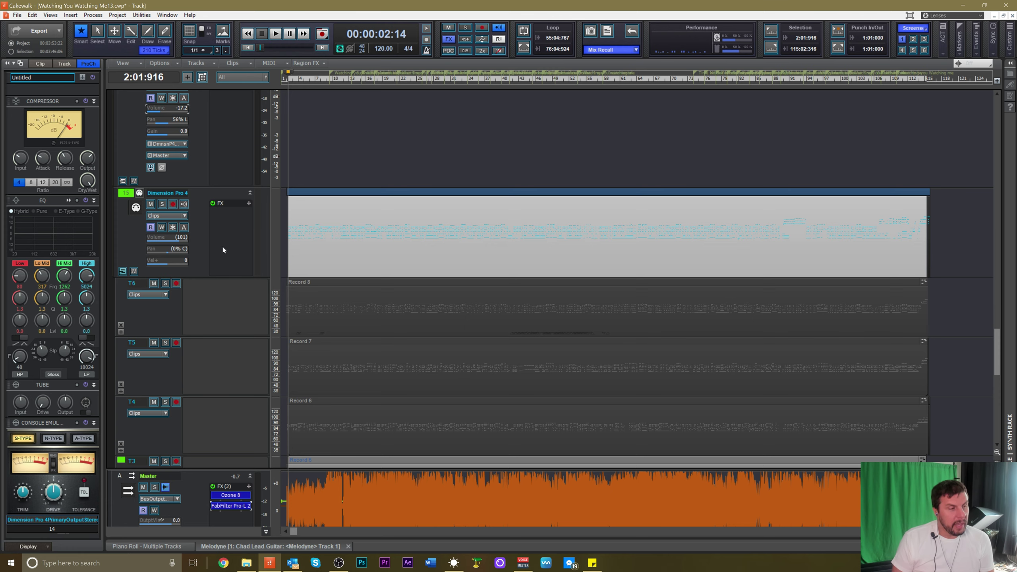
scroll(223, 250, "up", 3)
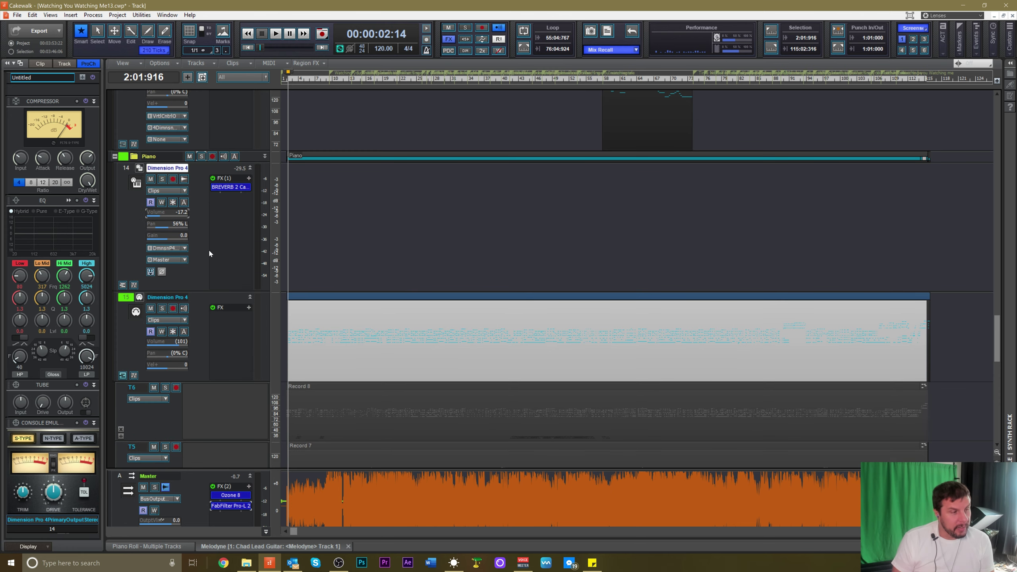
scroll(209, 253, "up", 2)
scroll(203, 282, "down", 2)
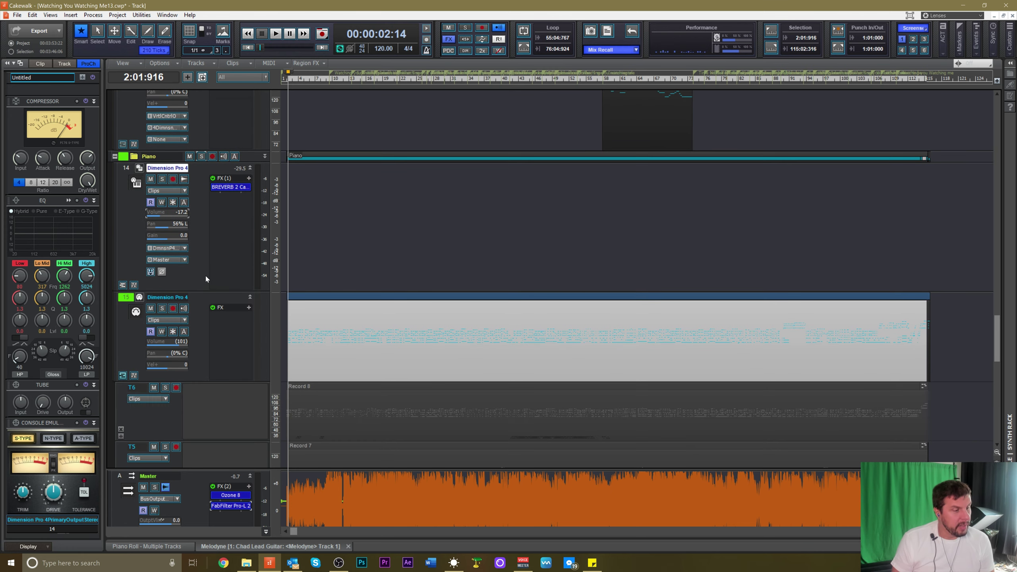
Play the song from measure 2, solo the Piano folder to hear the chosen take alone, and stop playback
key("space")
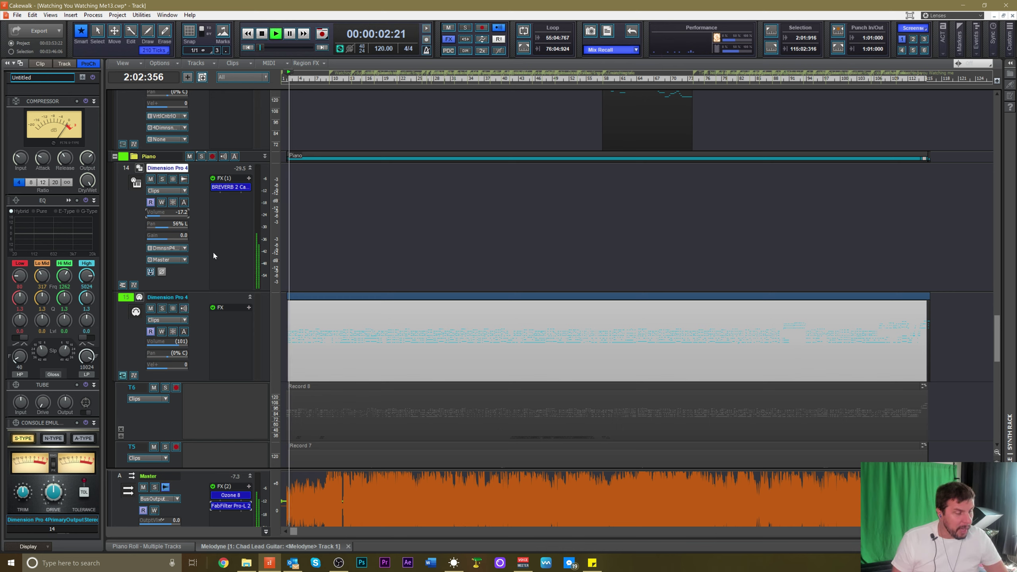
left_click(201, 156)
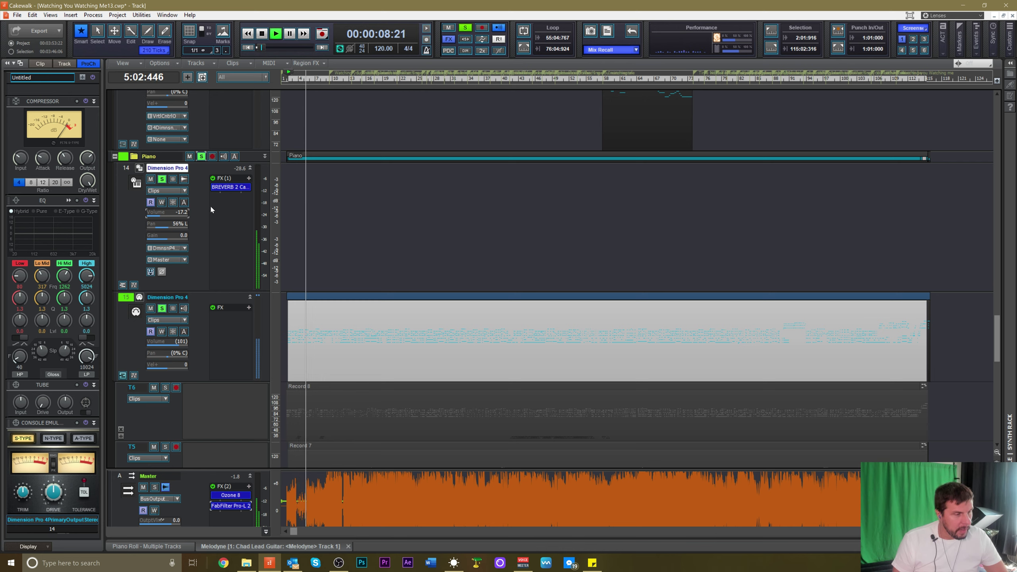
key("space")
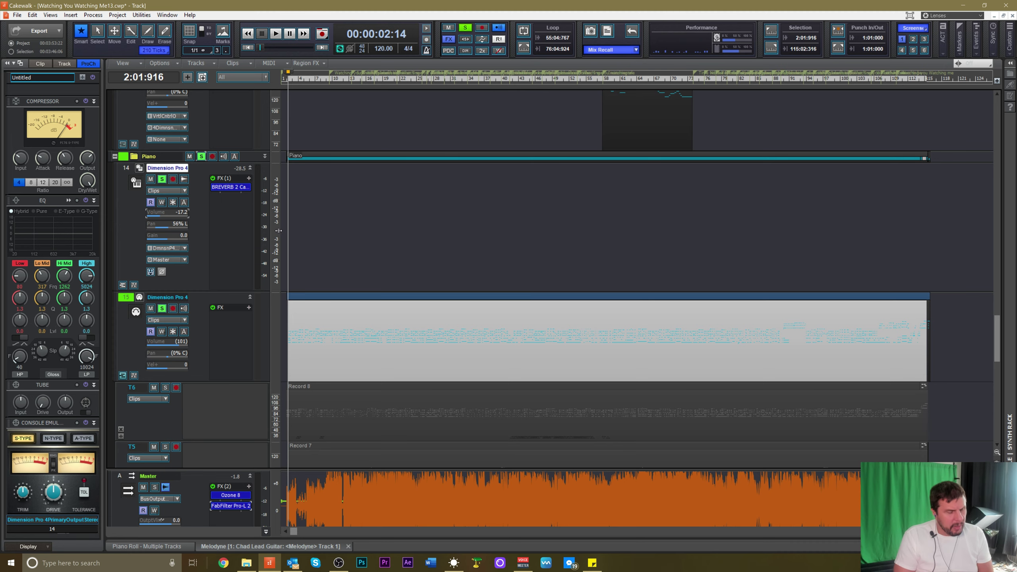
Audition the Piano's Record 4 take in lane T2 from measure 2 and stop playback
scroll(361, 283, "down", 5)
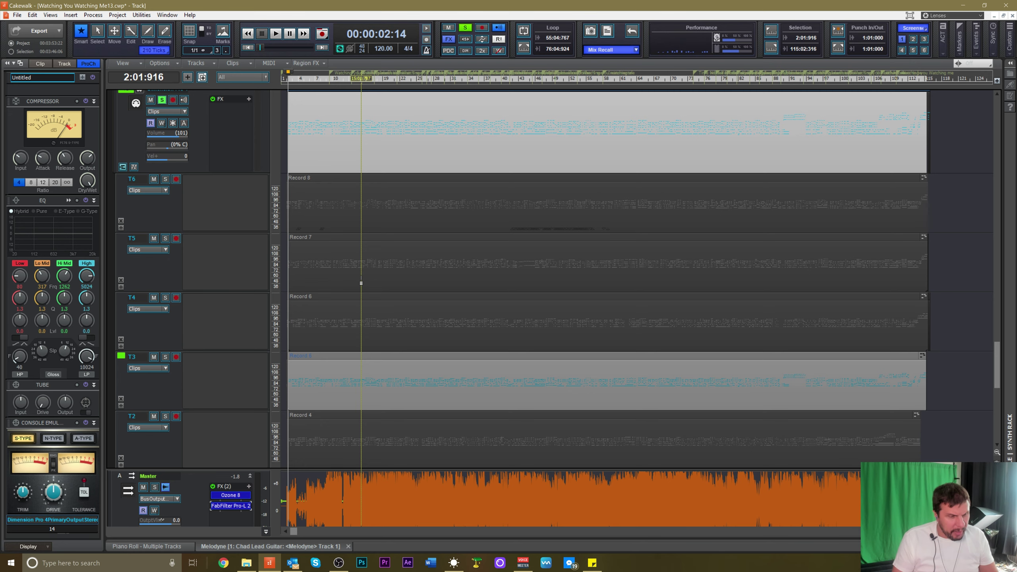
scroll(364, 276, "up", 2)
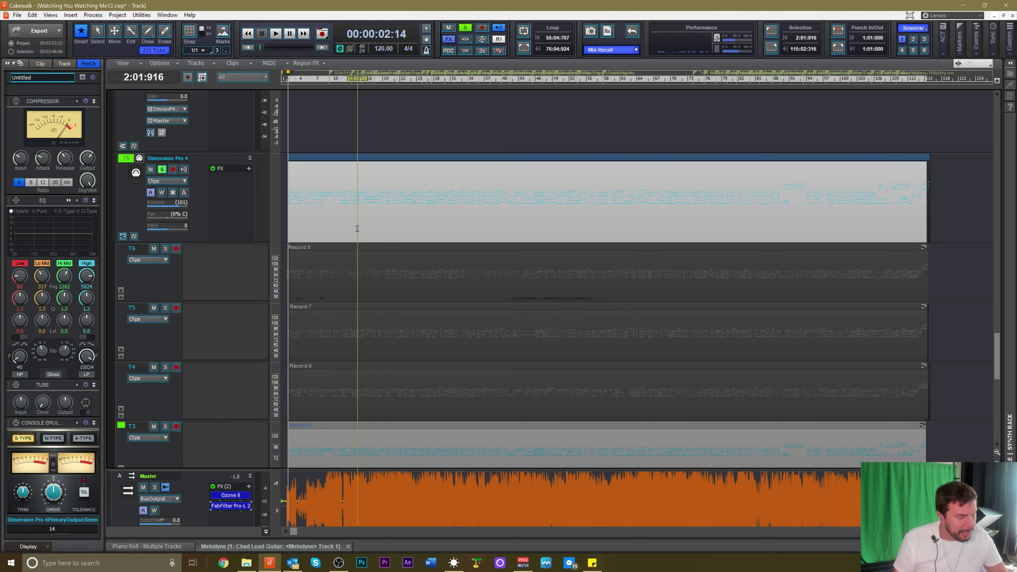
key("space")
scroll(296, 388, "down", 4)
left_click(296, 388)
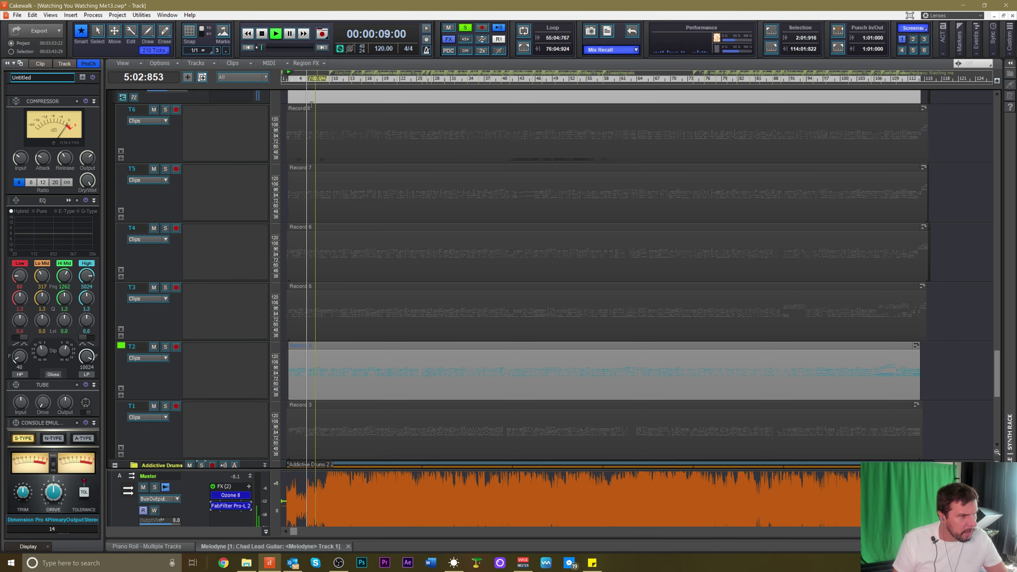
key("space")
Switch the Piano to the Record 8 take in lane T6 and listen to it from measure 4
scroll(302, 237, "up", 3)
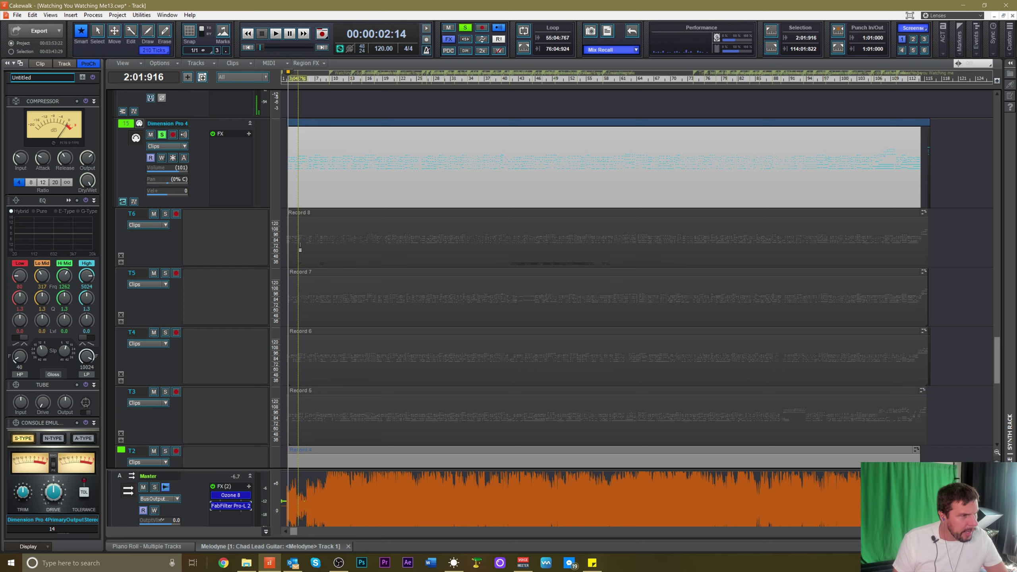
left_click(298, 264)
key("space")
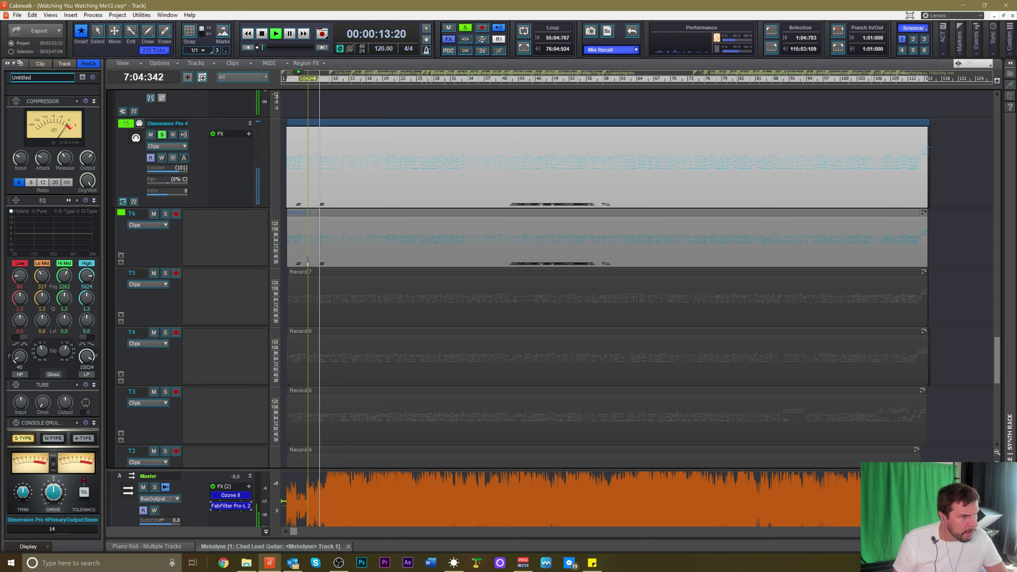
key("space")
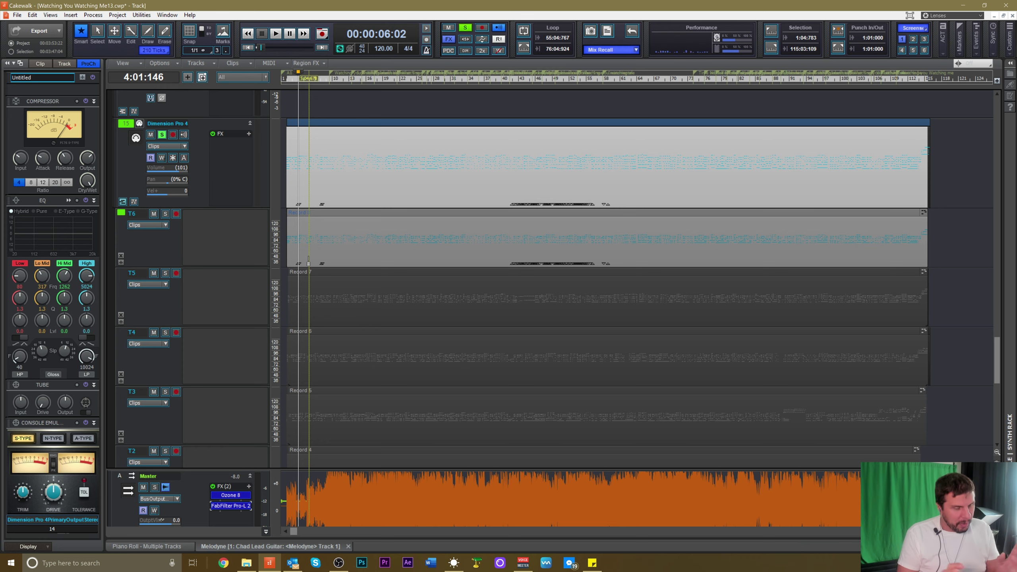
Select the Piano's MIDI track 15 and enlarge its strip to reveal the input, output, channel and patch controls
left_click(205, 200)
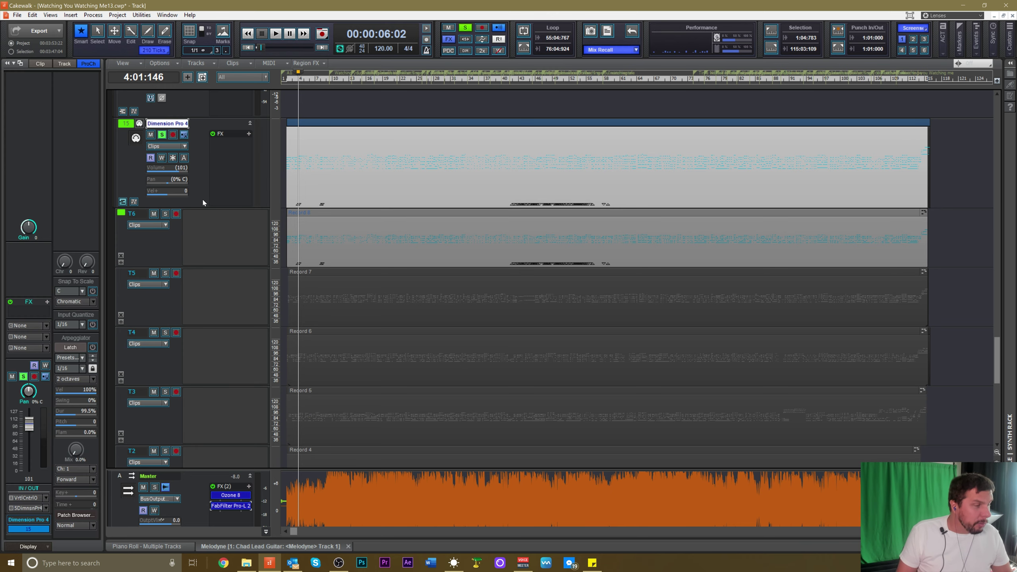
left_click_drag(205, 207, 212, 280)
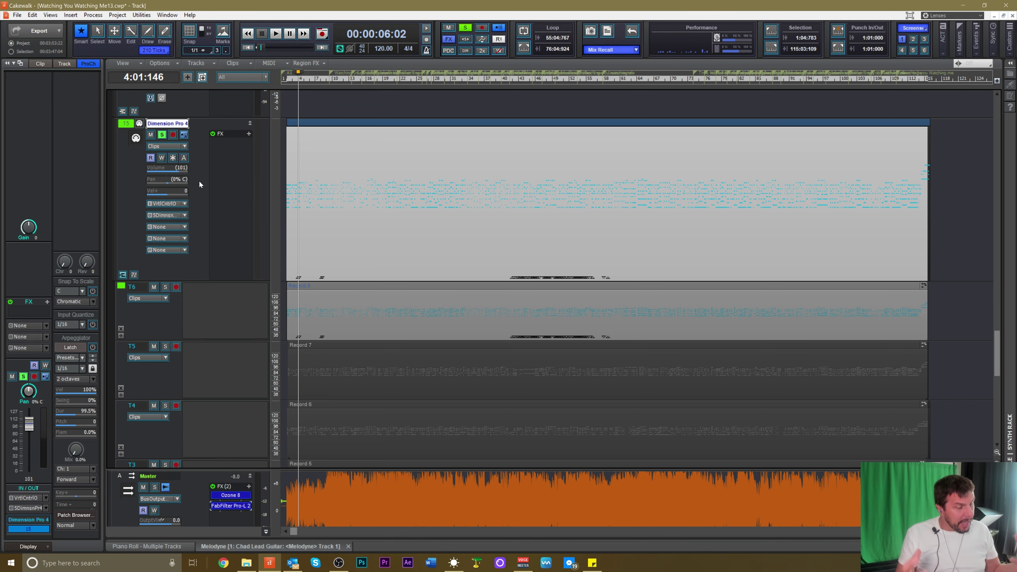
scroll(198, 180, "up", 3)
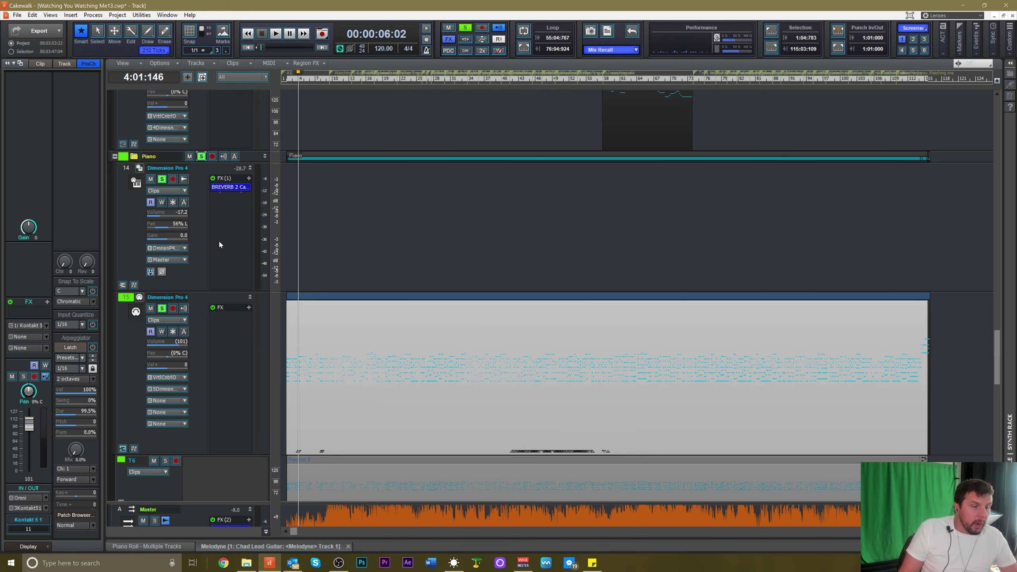
Clear all solos and play the full mix from measure 7 to hear vocal tracks 8 and 9
scroll(243, 336, "down", 9)
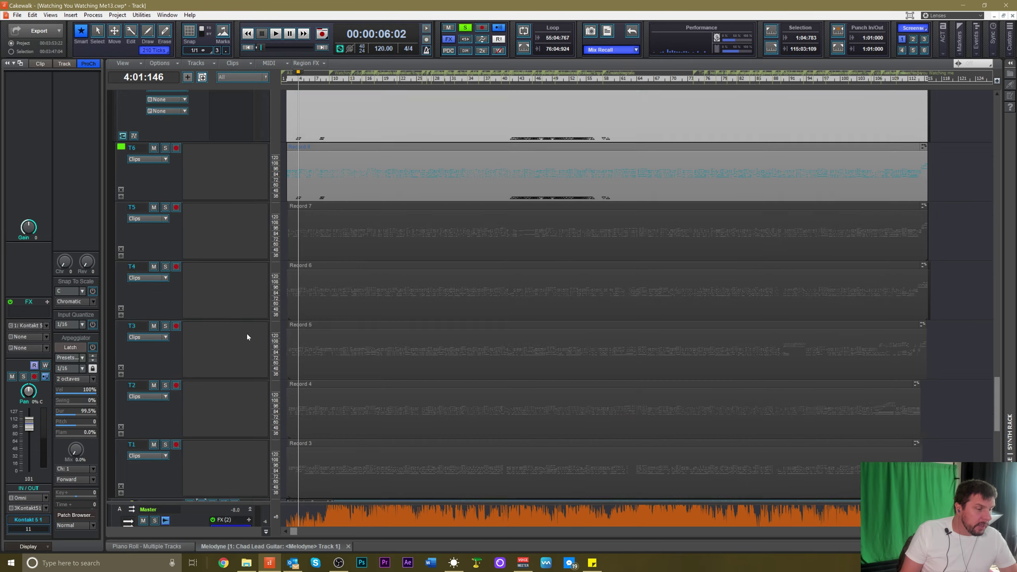
scroll(246, 334, "down", 6)
scroll(247, 333, "up", 4)
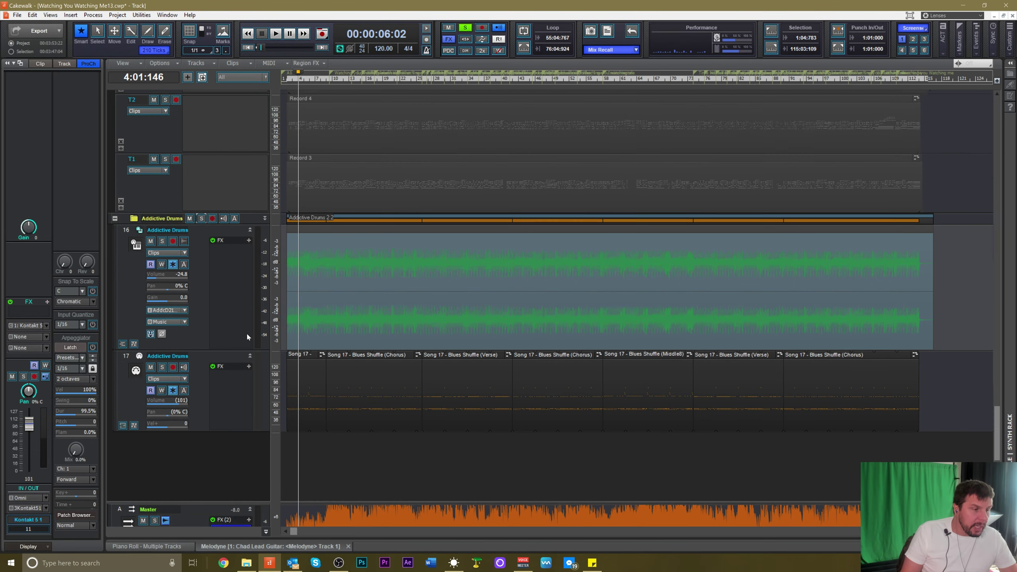
scroll(247, 335, "up", 6)
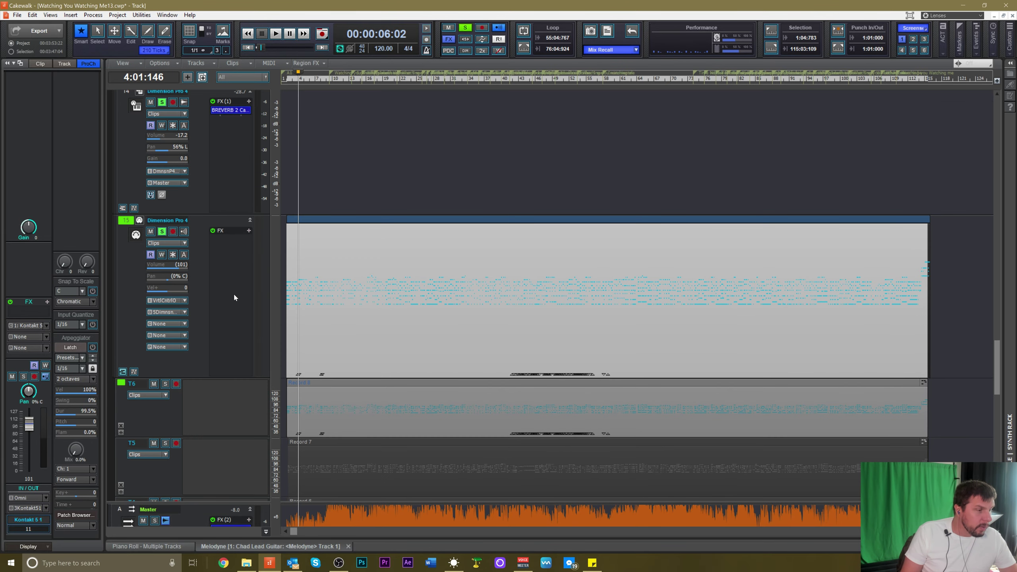
scroll(234, 297, "up", 8)
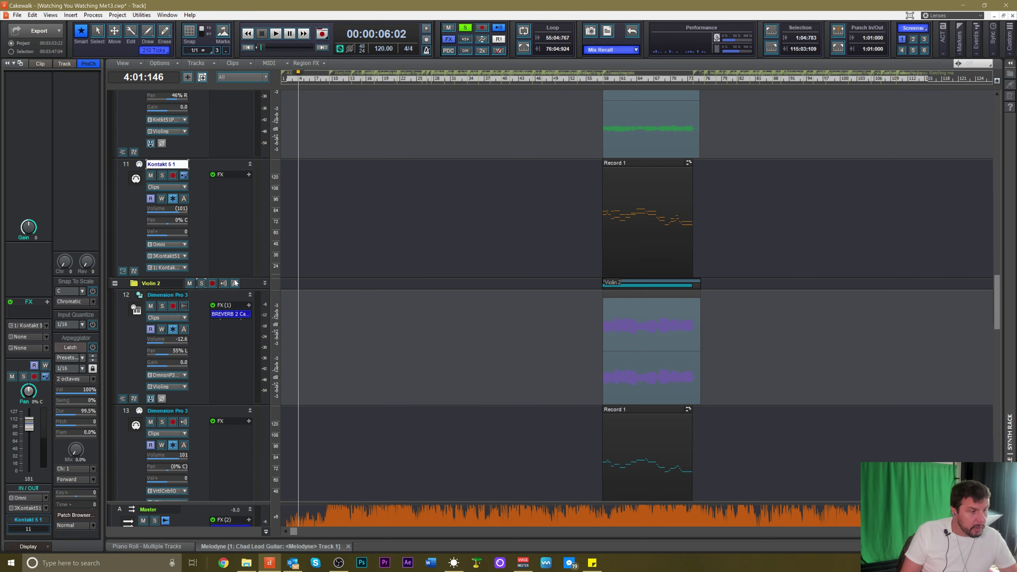
scroll(243, 235, "up", 8)
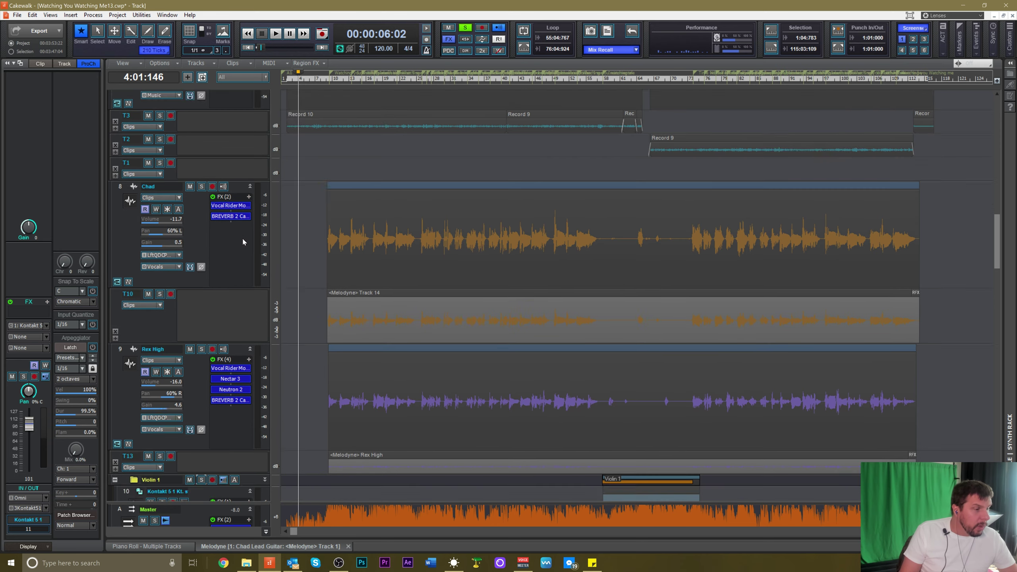
scroll(241, 244, "down", 2)
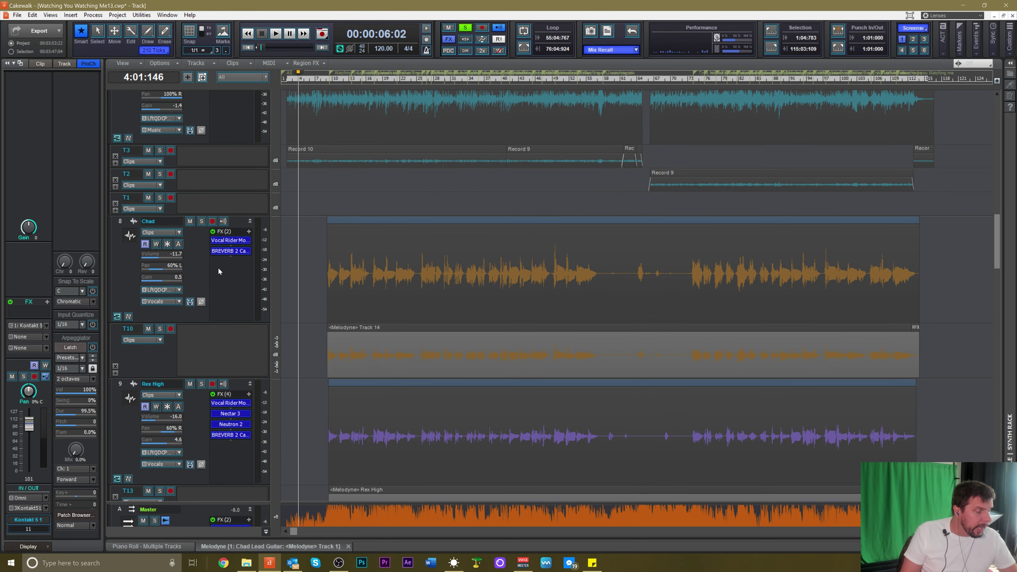
key("space")
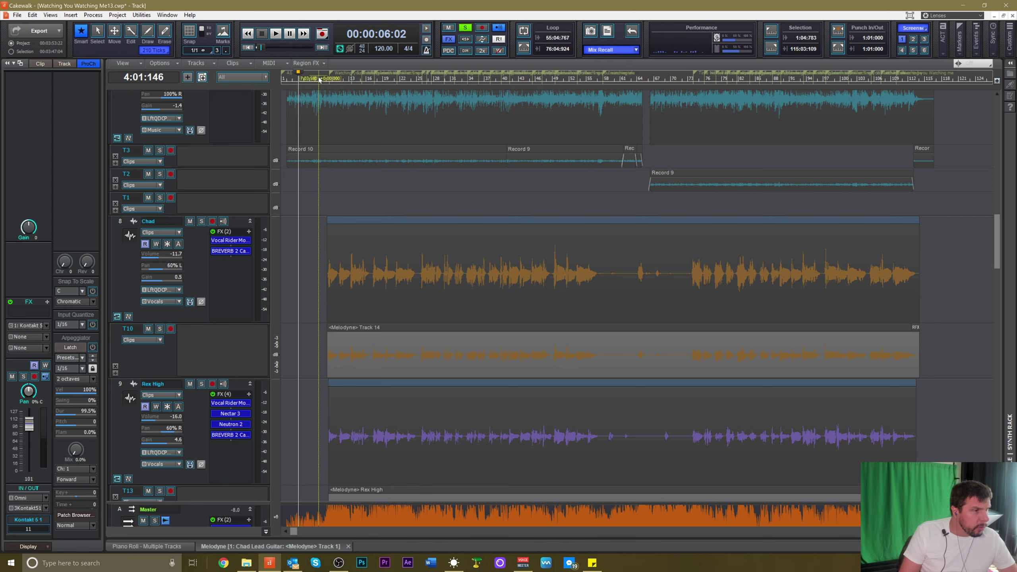
key("space")
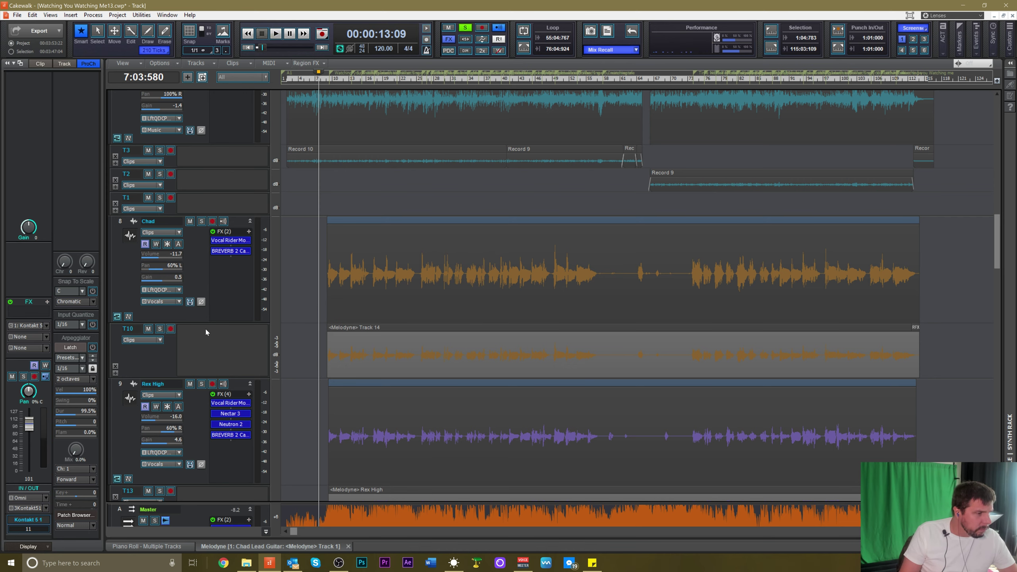
left_click(463, 28)
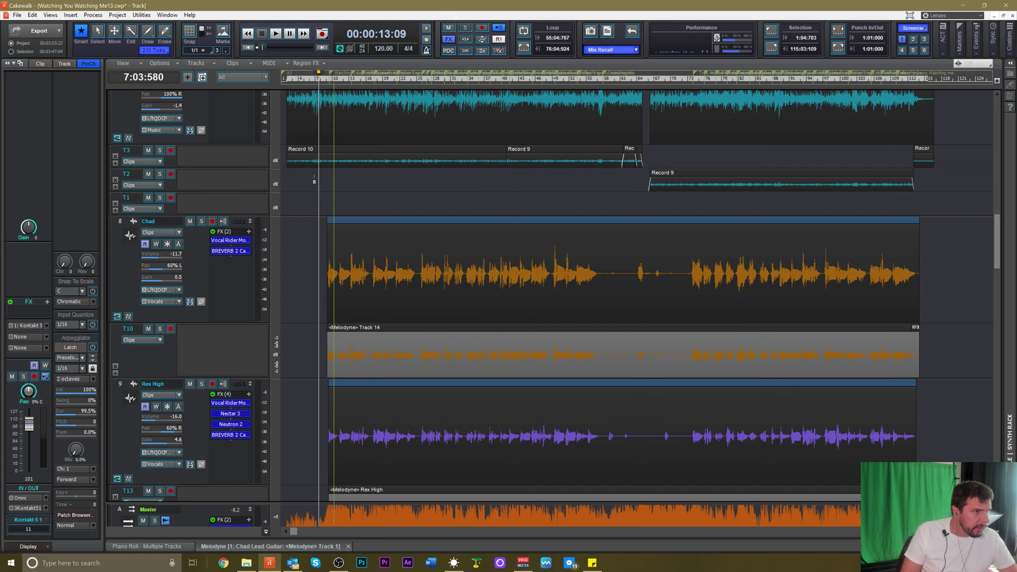
key("space")
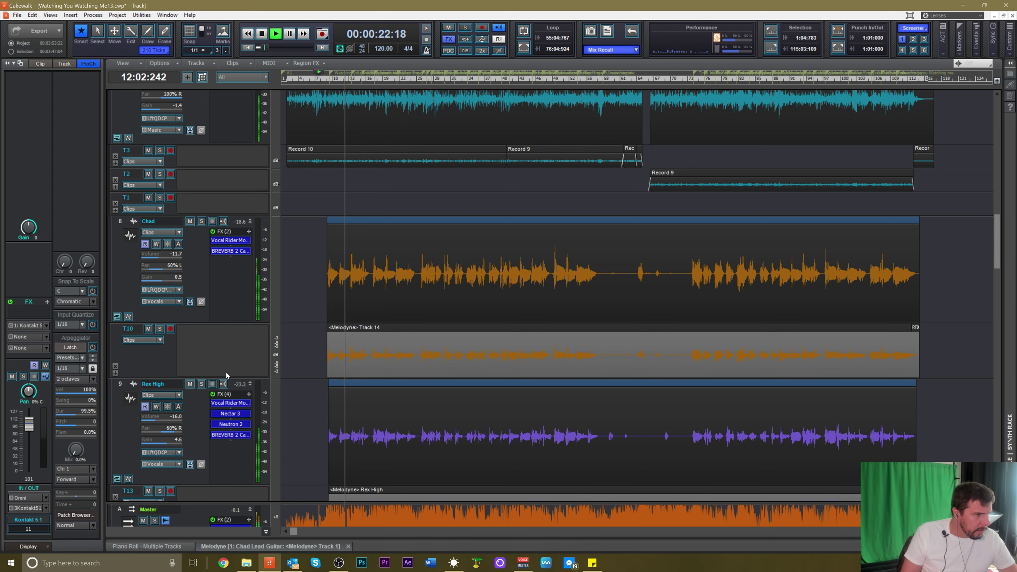
key("space")
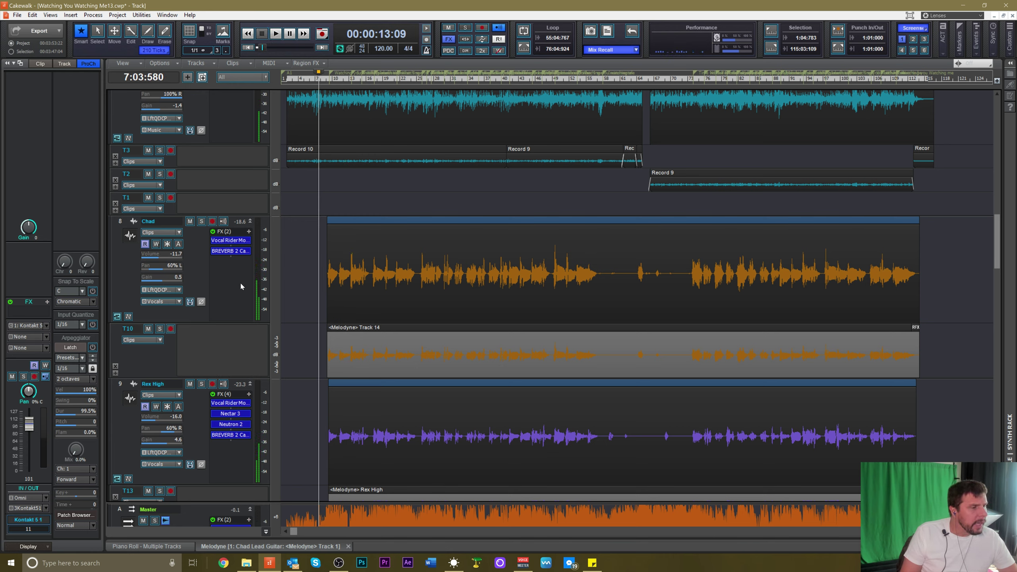
Insert the Neutron 2 audio effect on vocal track 8, ahead of the BREVERB 2 reverb
right_click(225, 251)
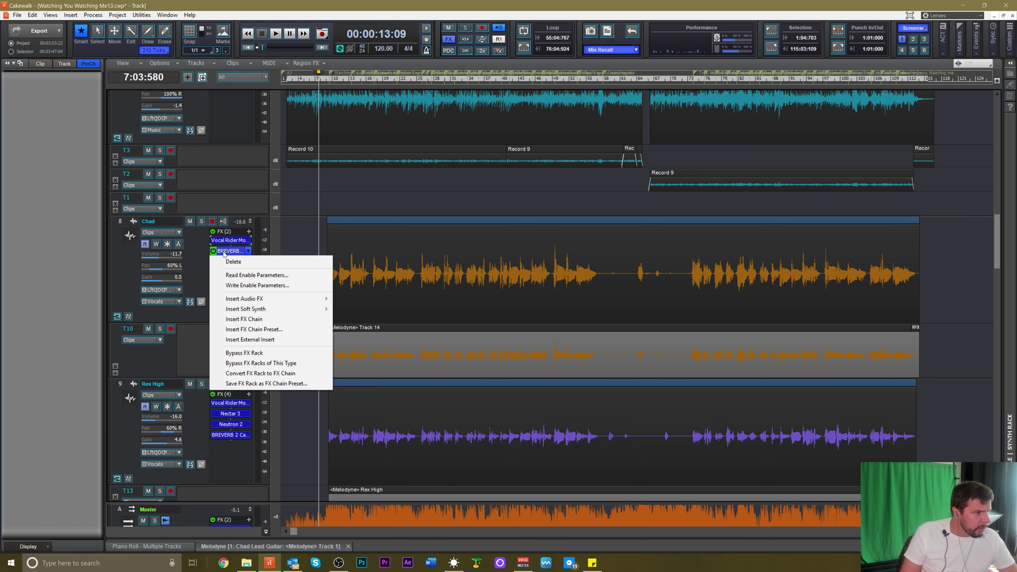
mouse_move(283, 299)
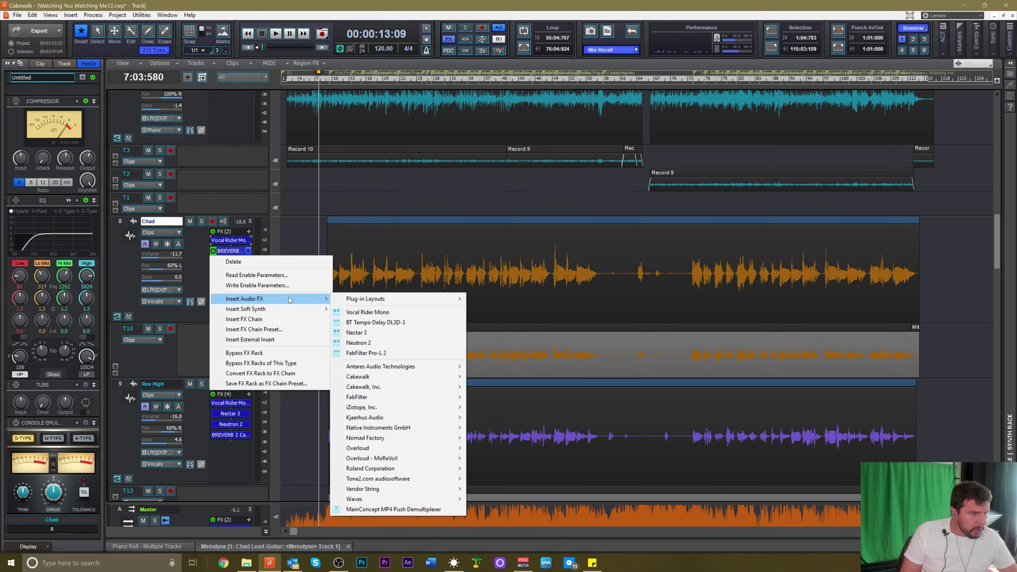
left_click(355, 343)
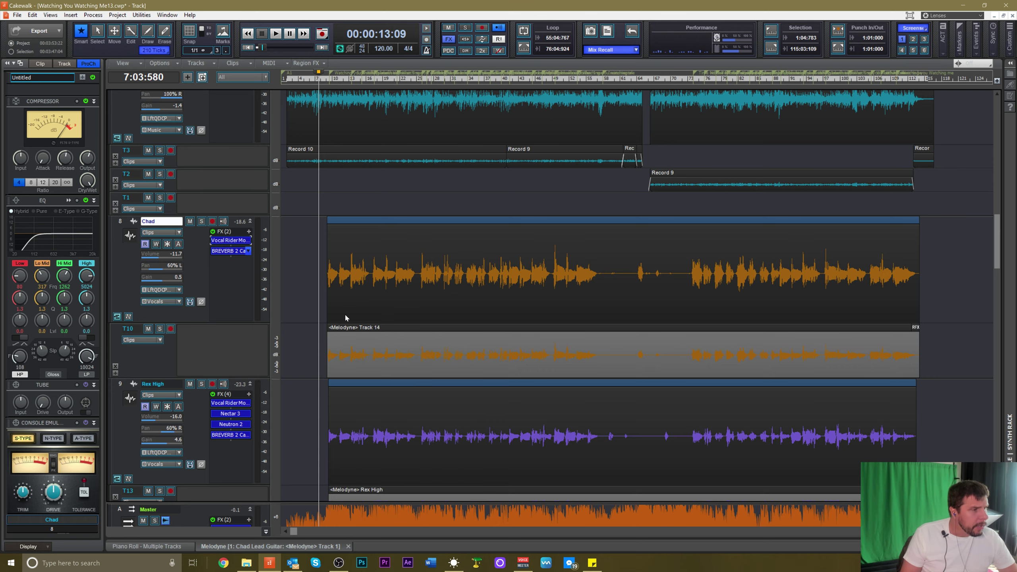
key("space")
key("space")
Run Neutron 2's Track Assistant on the vocal during playback with Auto-Detect instrument, Warm style and Medium intensity
left_click(543, 163)
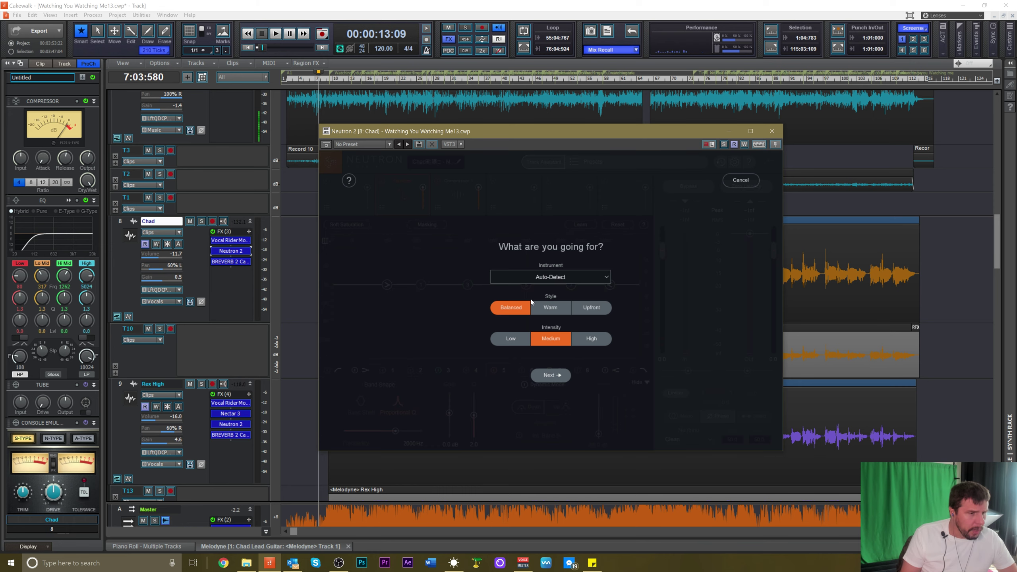
left_click(548, 311)
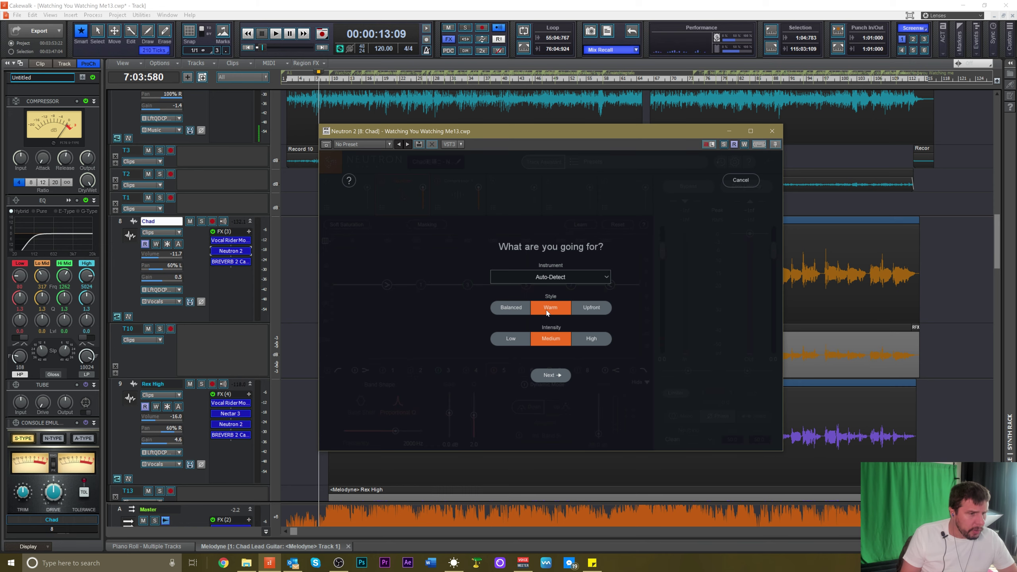
left_click(550, 377)
key("space")
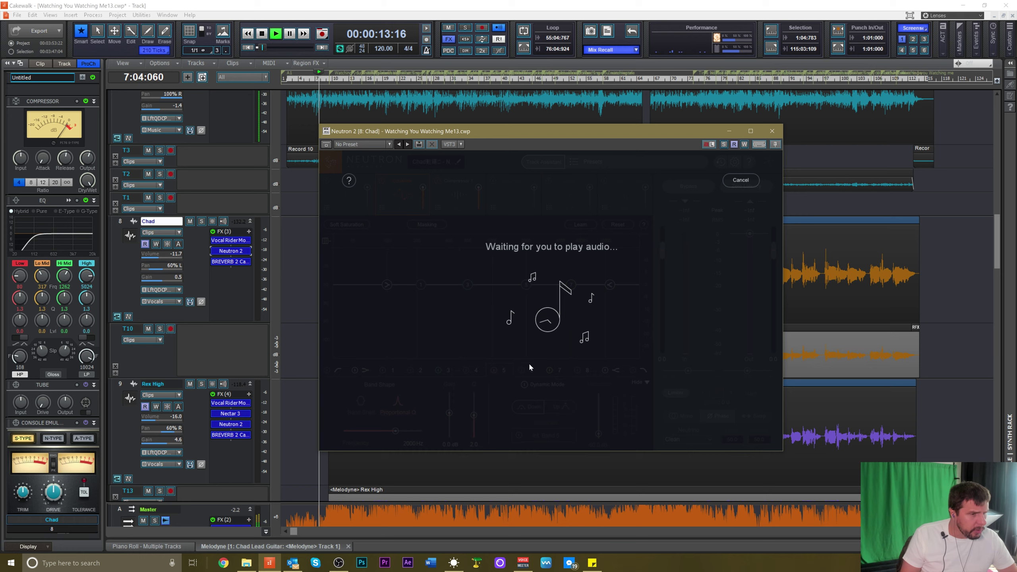
left_click_drag(551, 135, 665, 173)
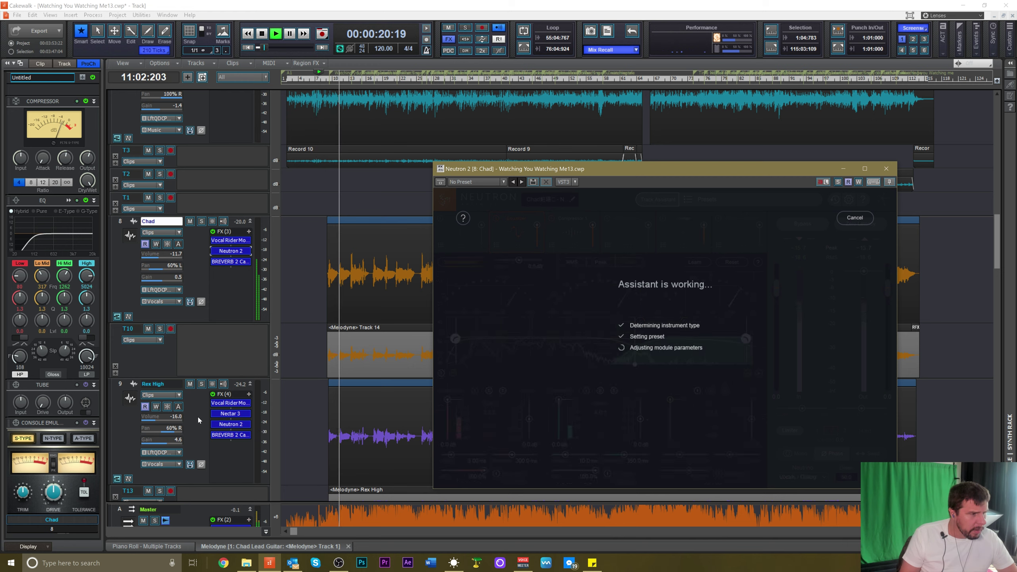
Set the volume of vocal track 9 to -18.0 and accept the Track Assistant's suggestion for vocal track 8
left_click(168, 416)
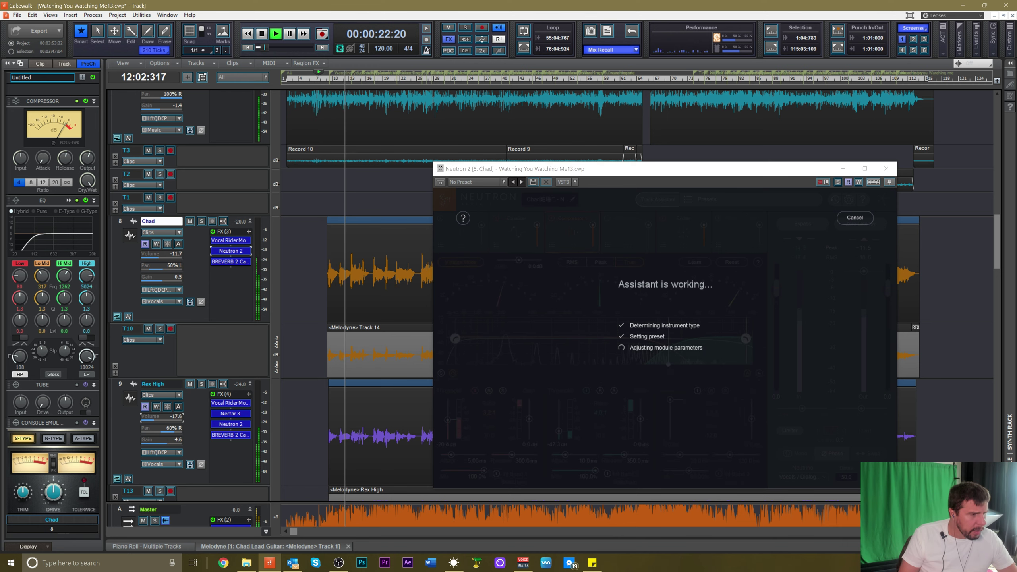
scroll(189, 420, "down", 2)
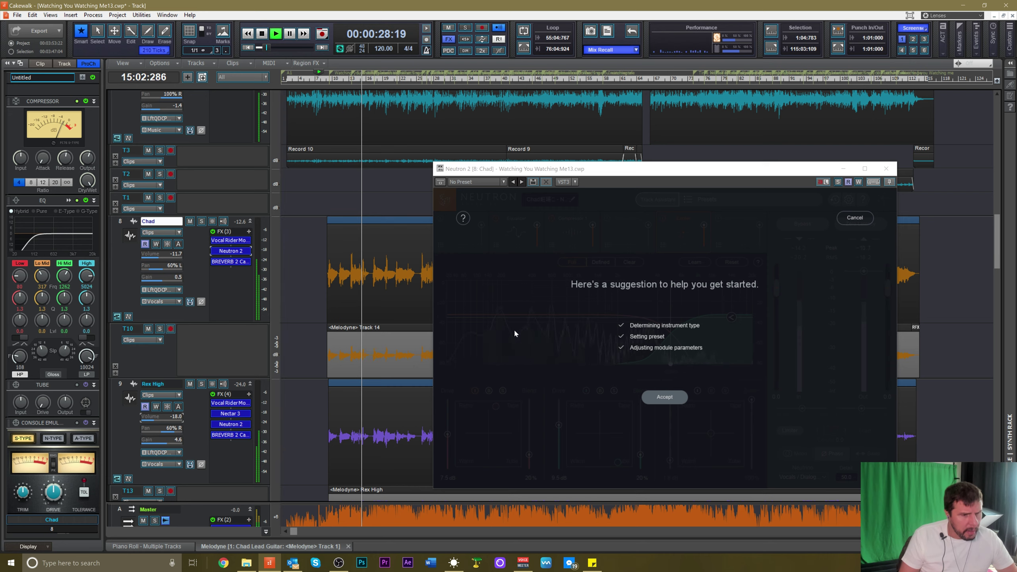
left_click(664, 397)
key("space")
Review Neutron 2's suggested equalizer, compressor and exciter settings for the vocal and close the plug-in
left_click(517, 233)
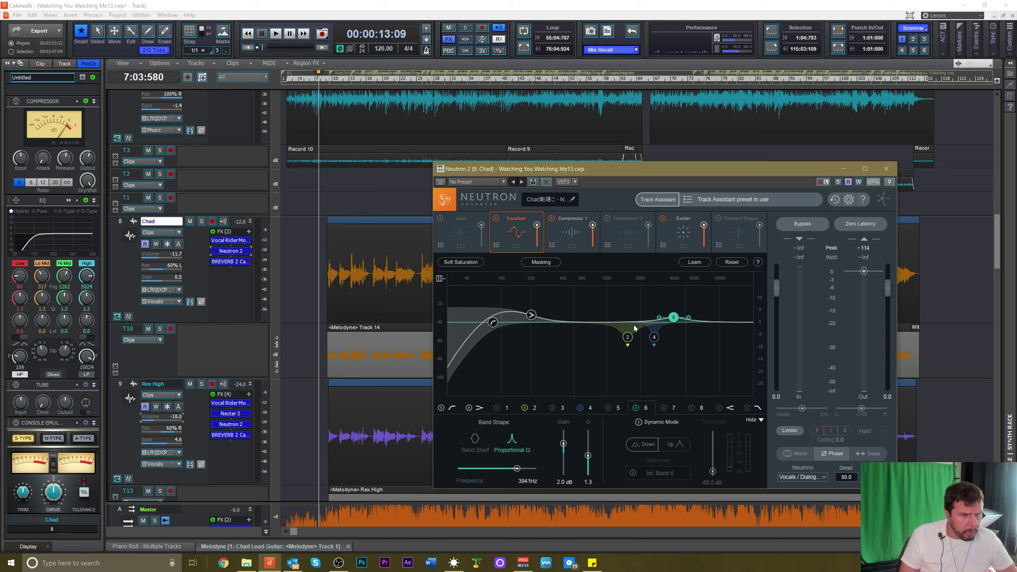
left_click(576, 234)
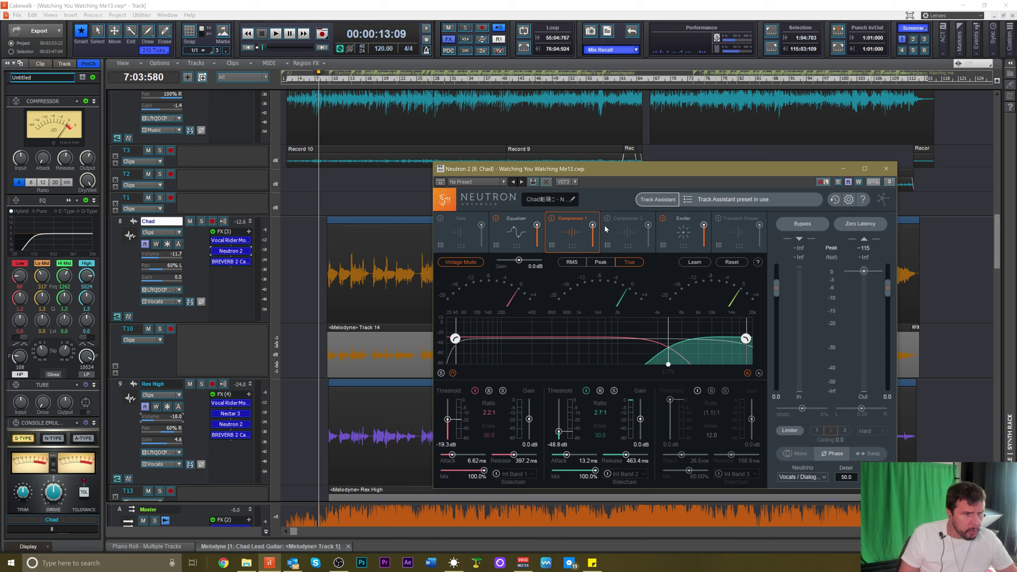
left_click(630, 229)
left_click(678, 235)
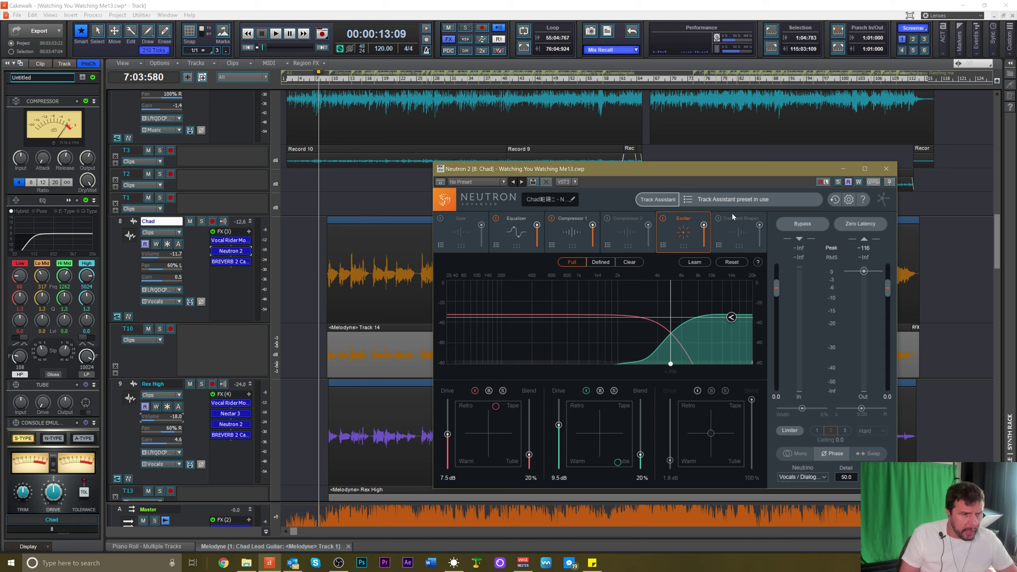
left_click(879, 170)
Play the song from measure 7 and set the volume of vocal track 8 to -10.1 while listening
key("space")
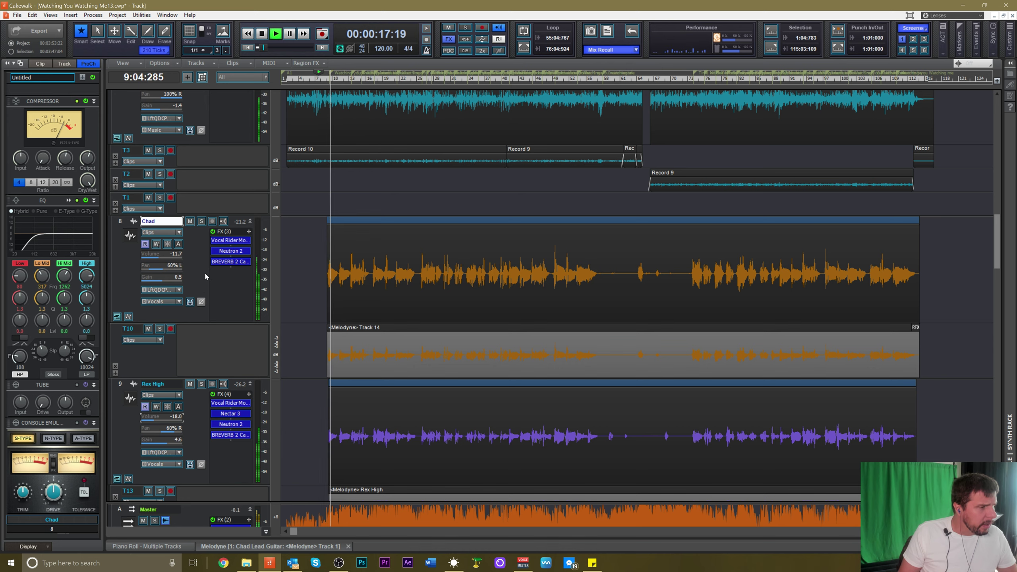
left_click_drag(169, 255, 176, 260)
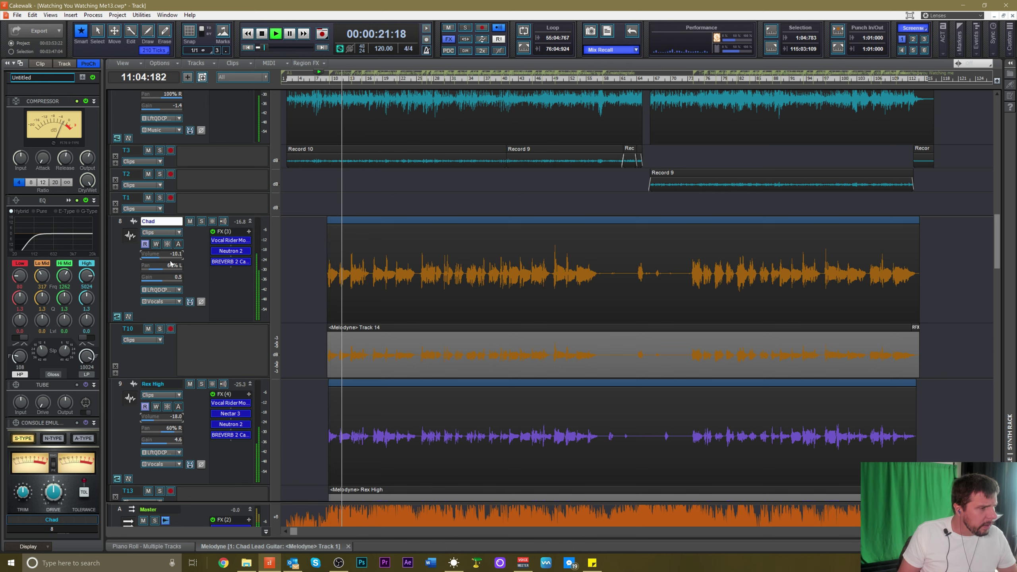
key("space")
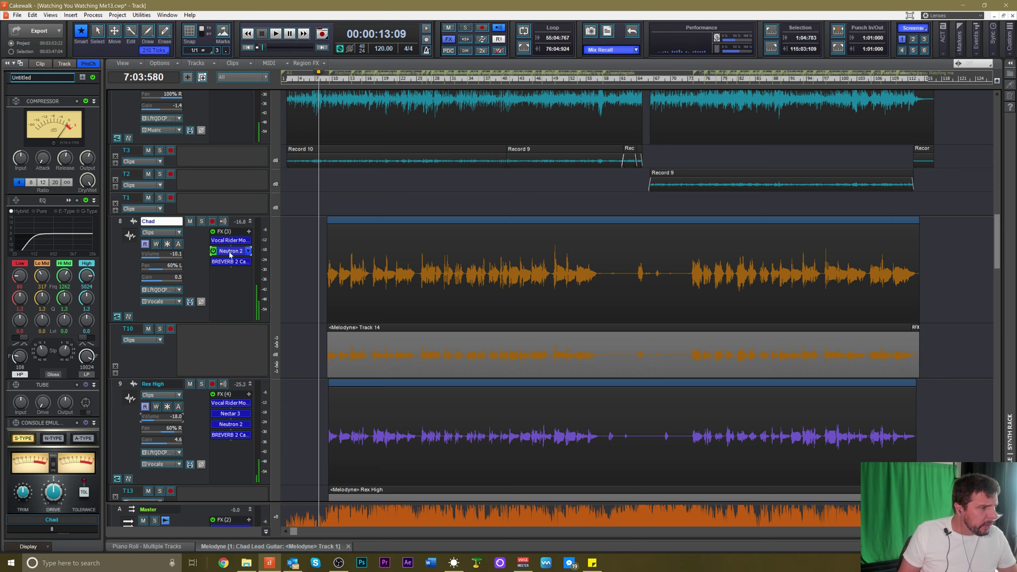
Flatten the low shelf in Neutron 2's equalizer on vocal track 8 to 0.1 dB at 245 Hz, previewing playback, and close the plug-in
double_click(230, 251)
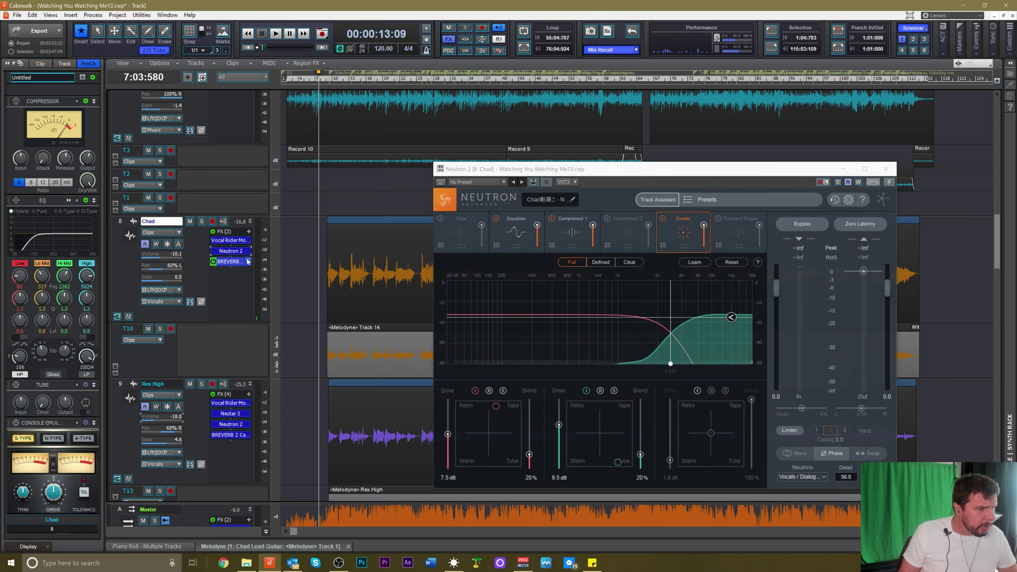
left_click(522, 236)
left_click(493, 322)
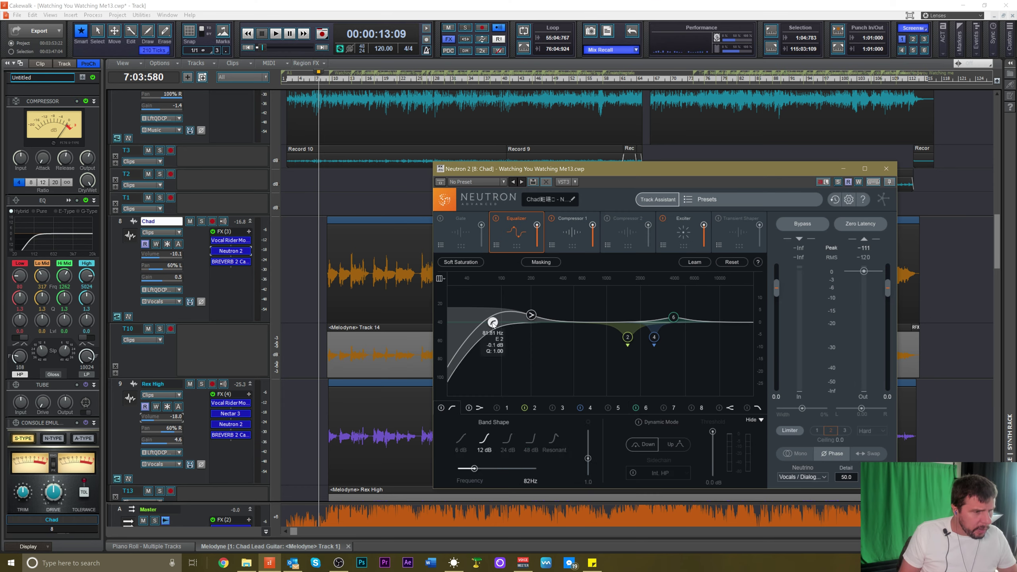
left_click_drag(531, 315, 530, 321)
key("space")
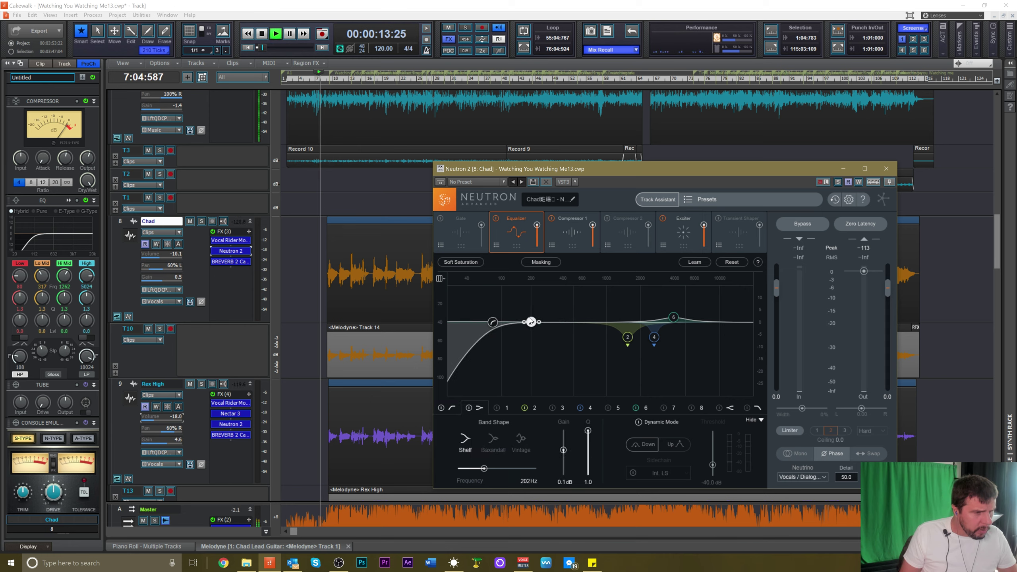
key("space")
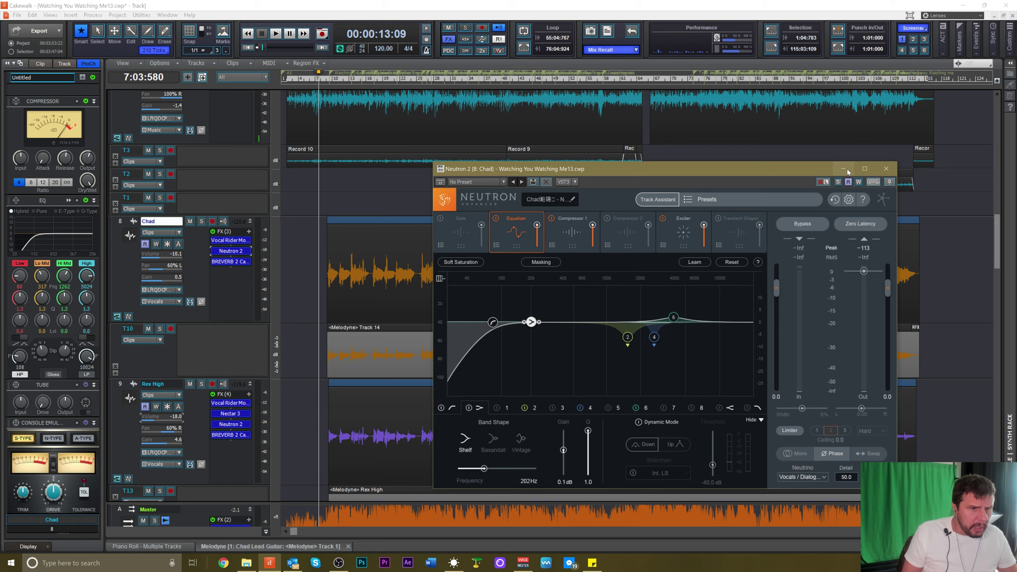
left_click_drag(533, 323, 541, 322)
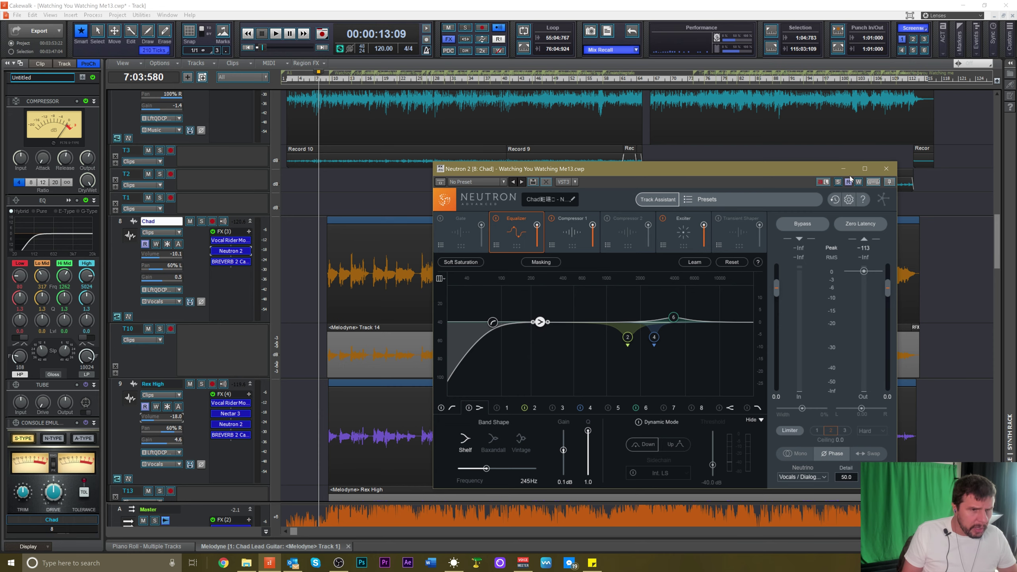
left_click(886, 169)
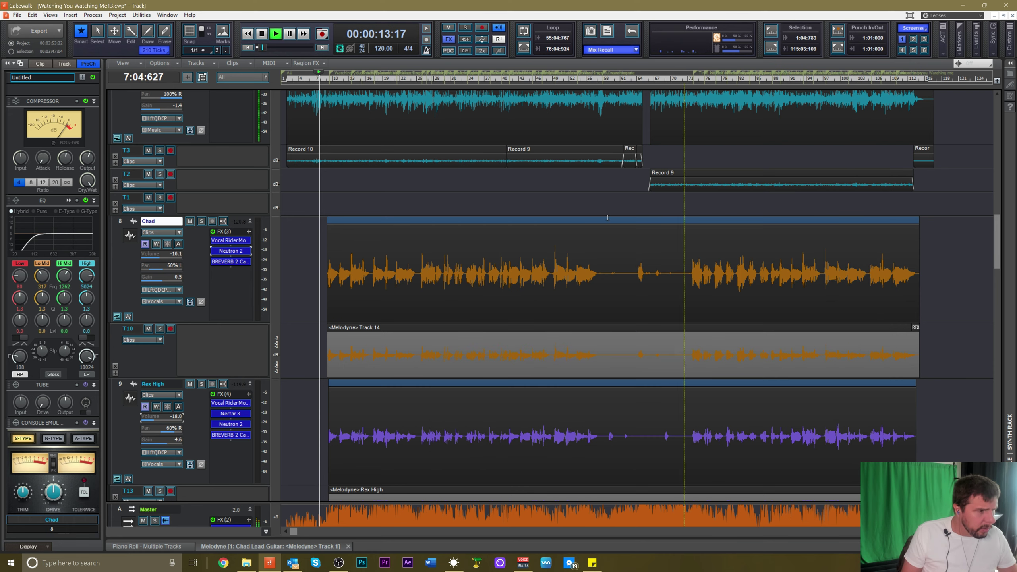
Insert Nectar 3 ahead of Neutron 2 in the effects rack of vocal track 8
right_click(230, 251)
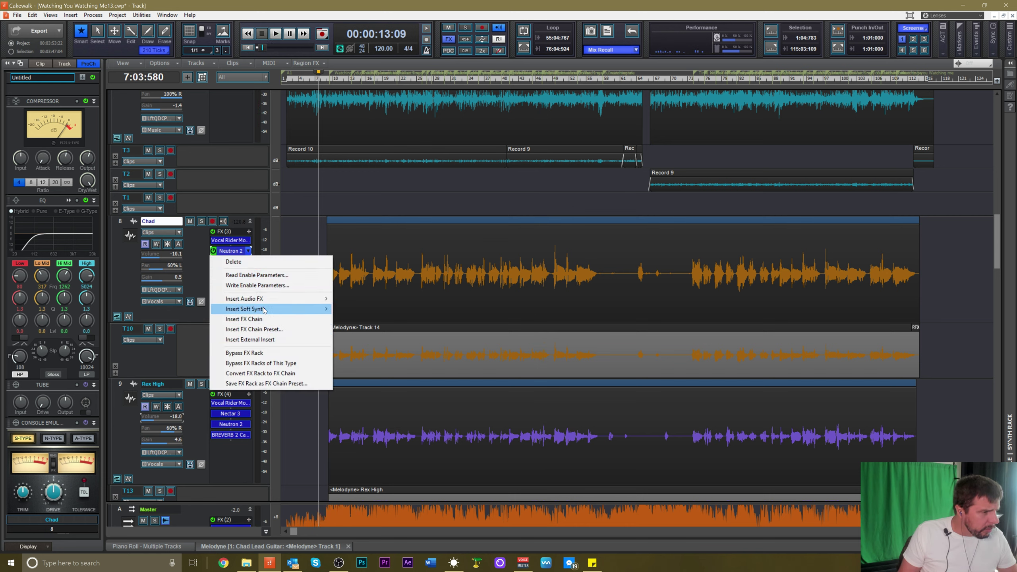
mouse_move(266, 300)
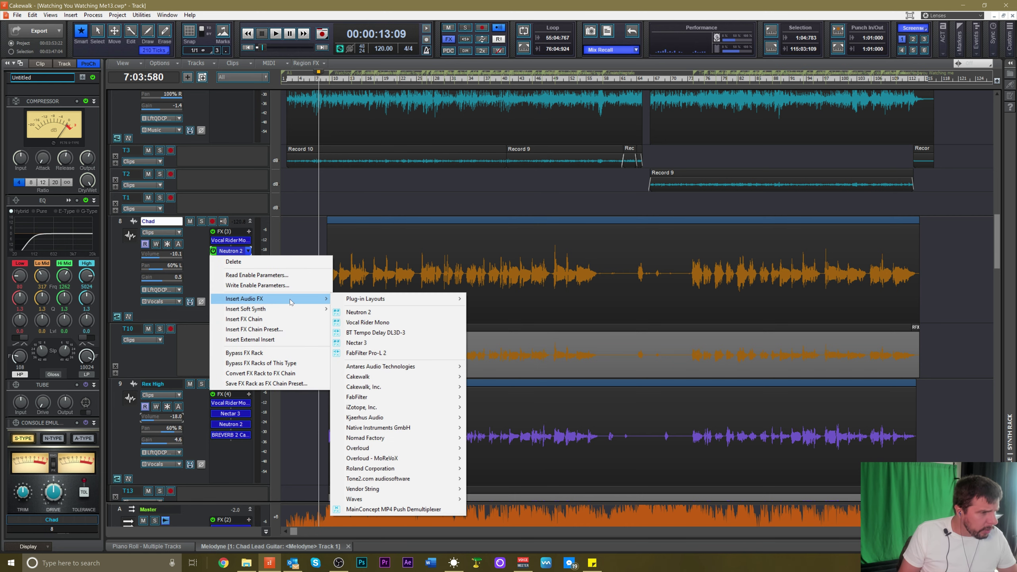
left_click(363, 342)
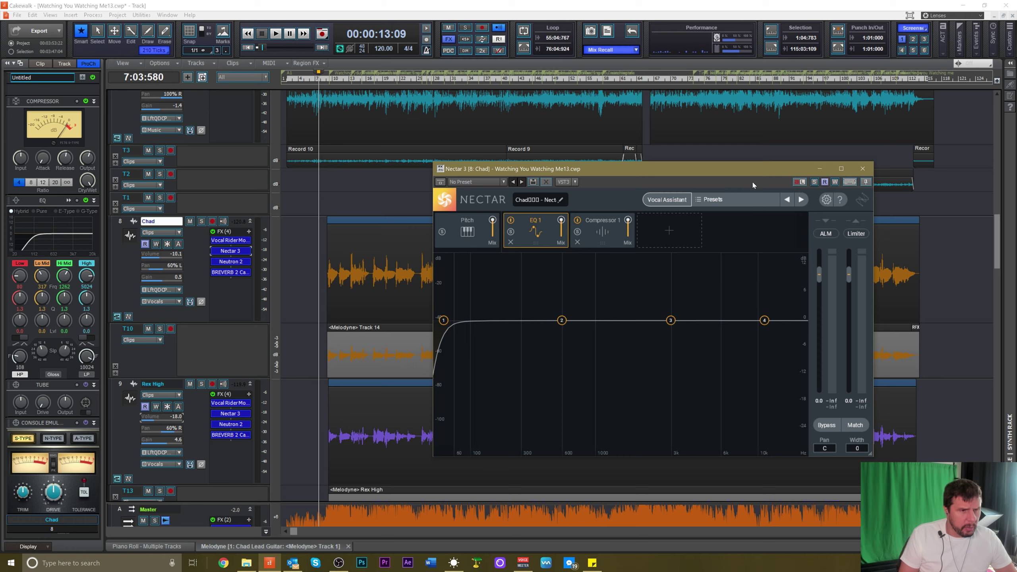
Run Nectar 3's Vocal Assistant with Modern vibe and Moderate intensity during playback, set track 9's volume to -19.2 and accept the suggestion
left_click(676, 202)
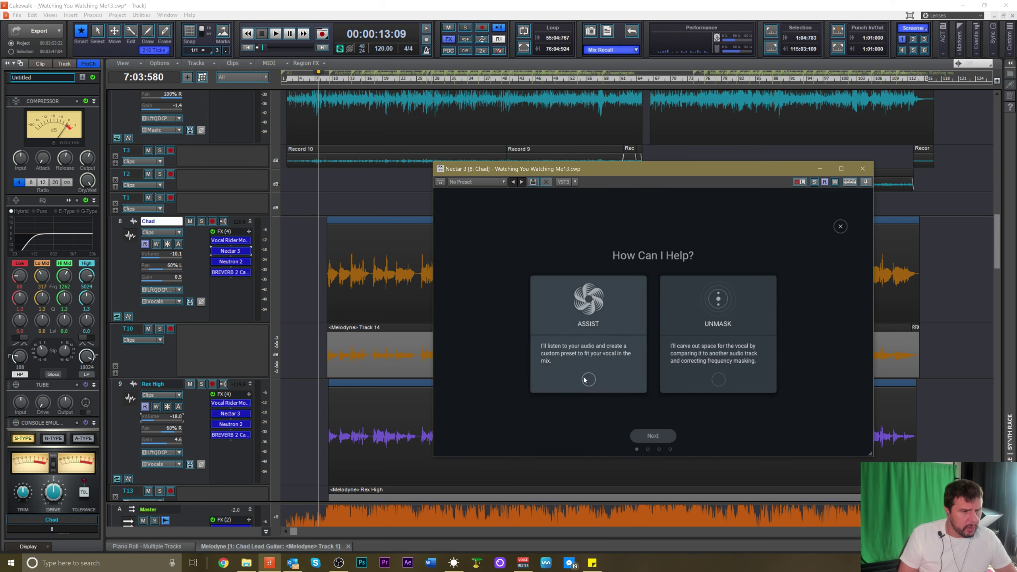
left_click(653, 437)
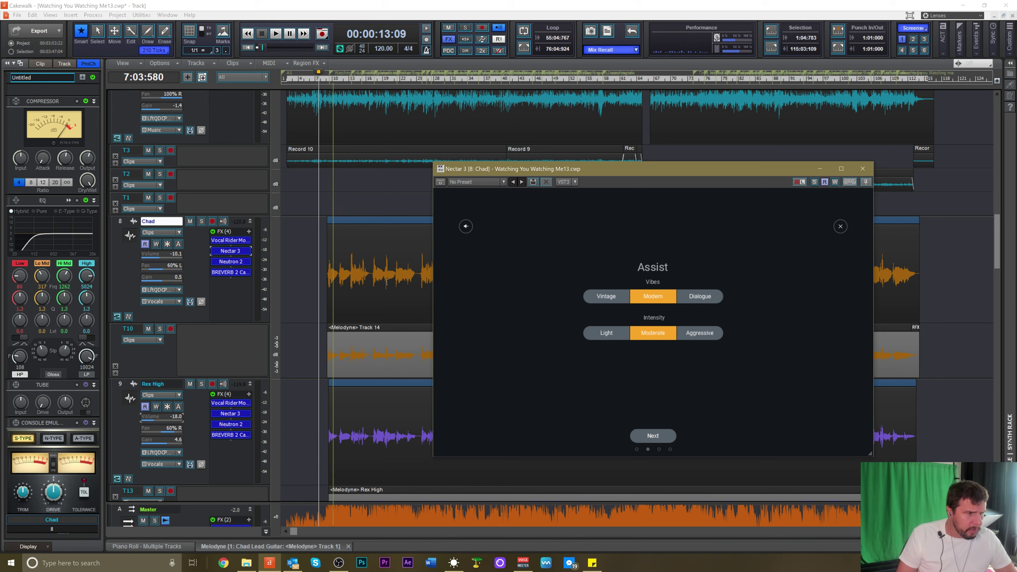
left_click(657, 437)
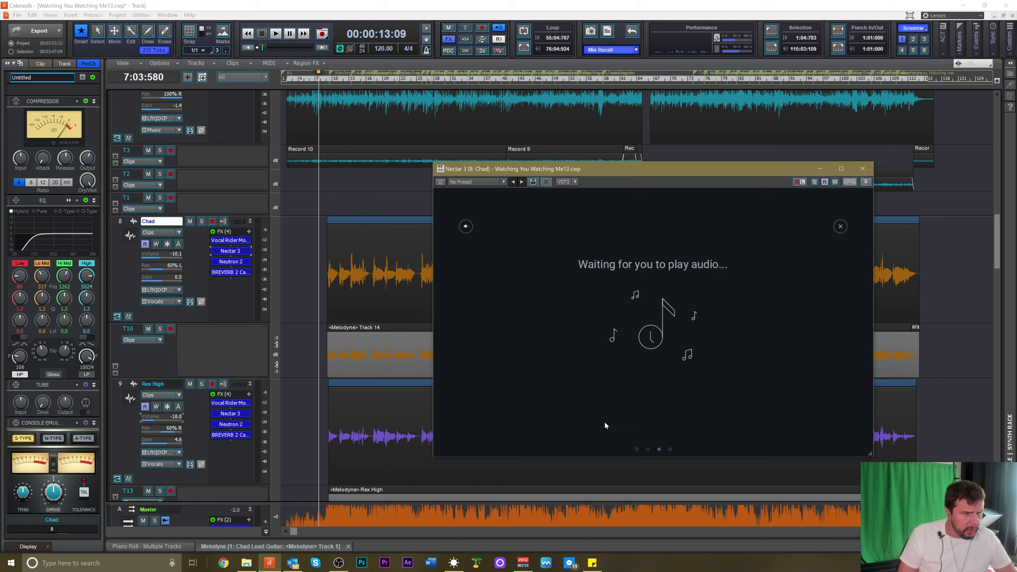
key("space")
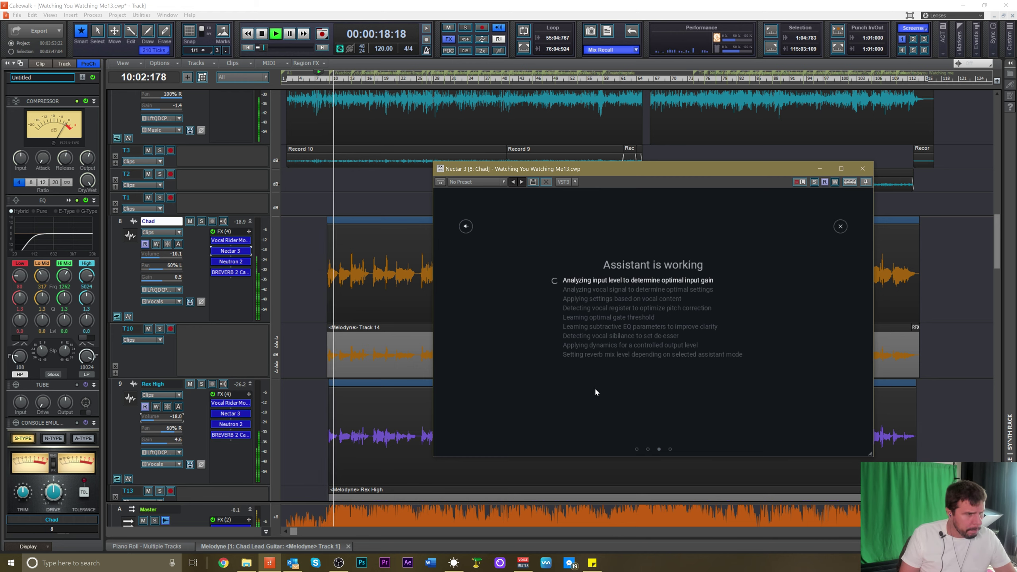
left_click(159, 421)
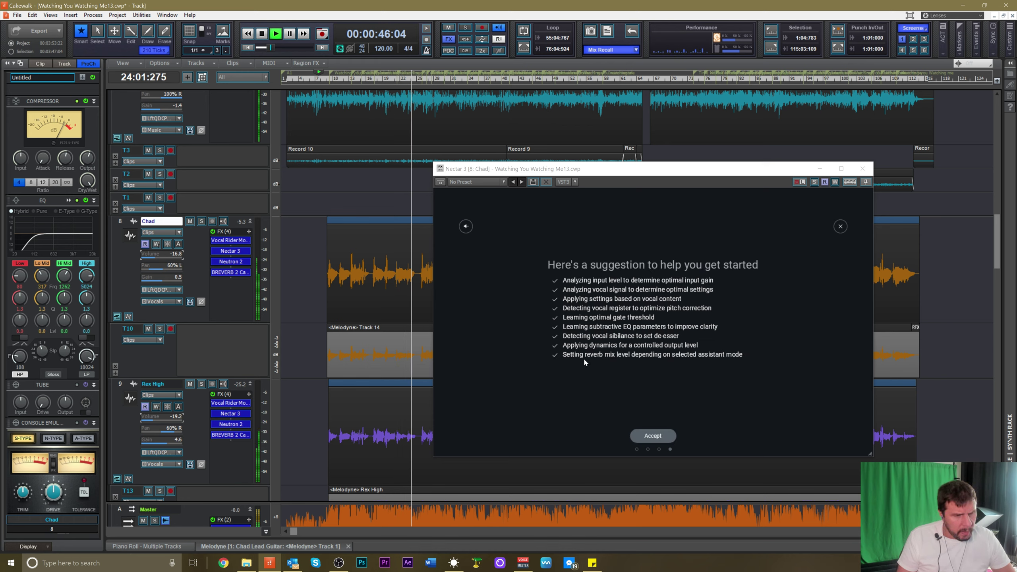
left_click(650, 435)
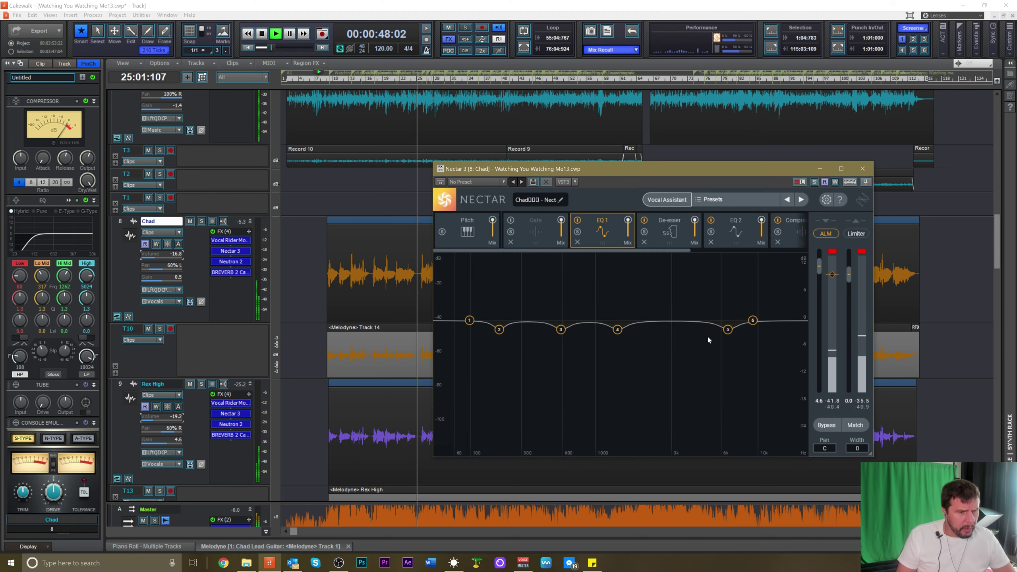
Set Nectar 3's output gain to -6.0 and its auto level target to -9.4, with track 8's volume at -10.0, while listening
left_click_drag(849, 276, 849, 282)
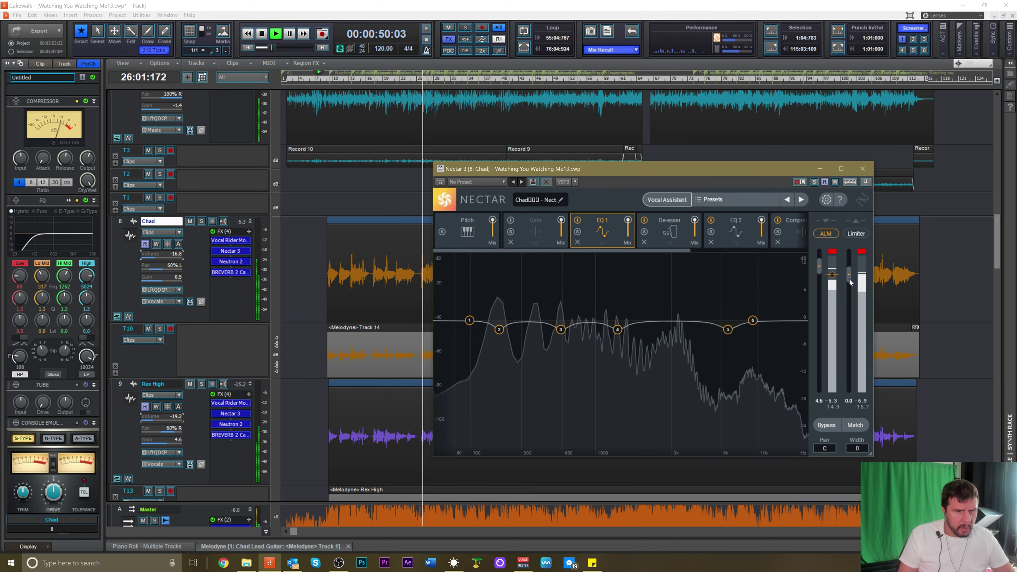
mouse_move(832, 277)
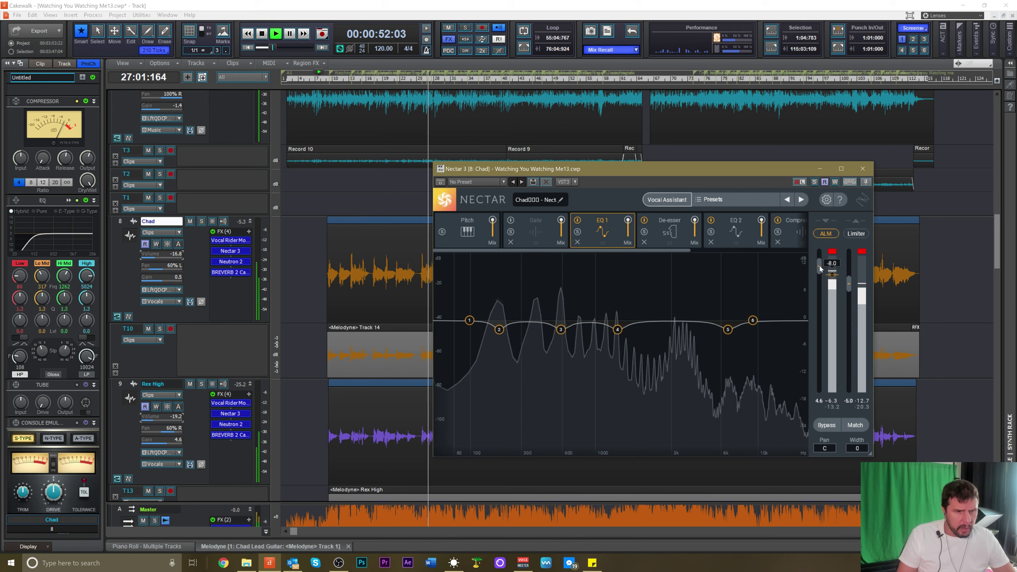
left_click_drag(832, 277, 832, 280)
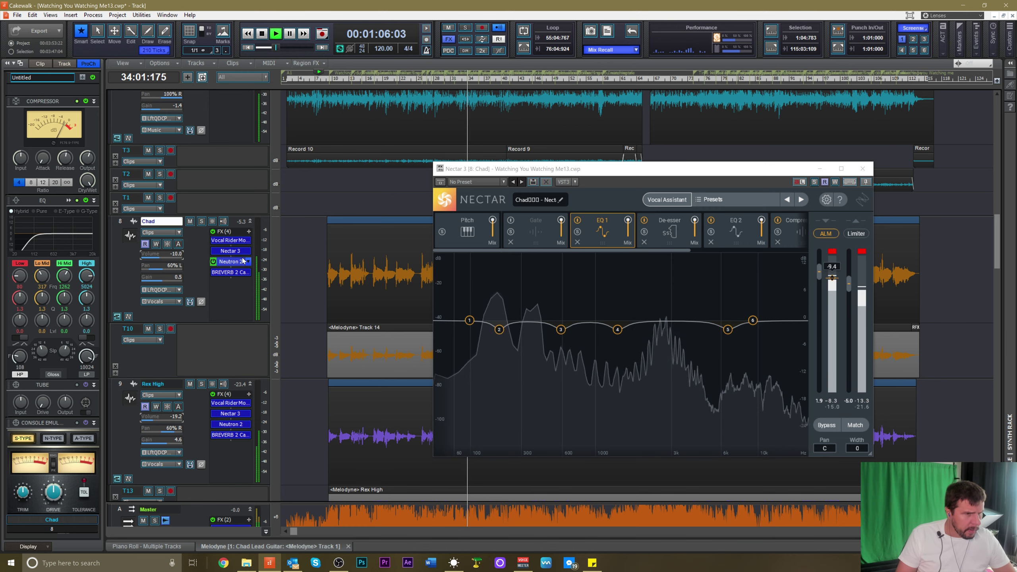
key("space")
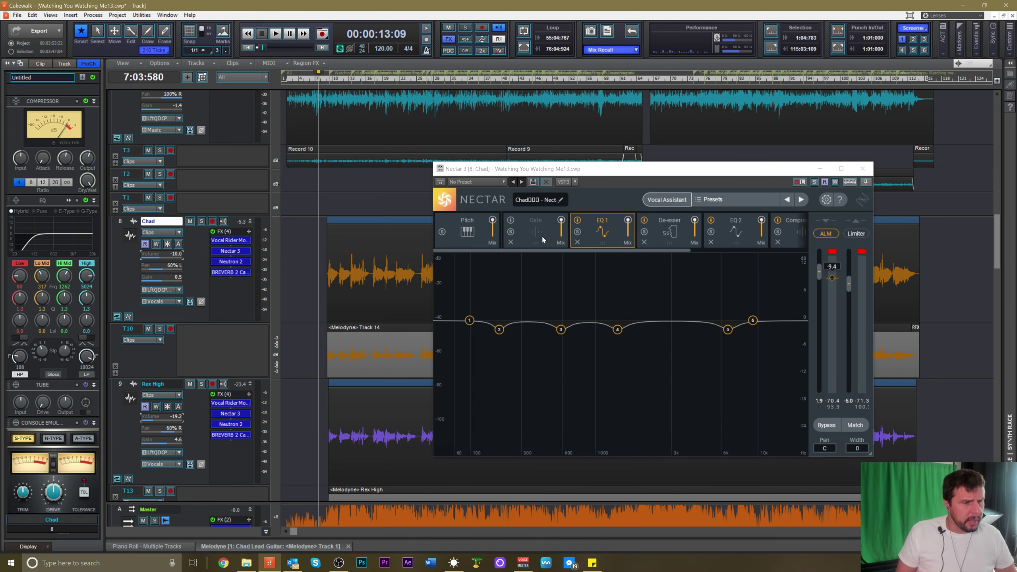
Enable pitch correction in Nectar 3's Pitch module on vocal track 8, listen to the result and close the plug-in
left_click(231, 251)
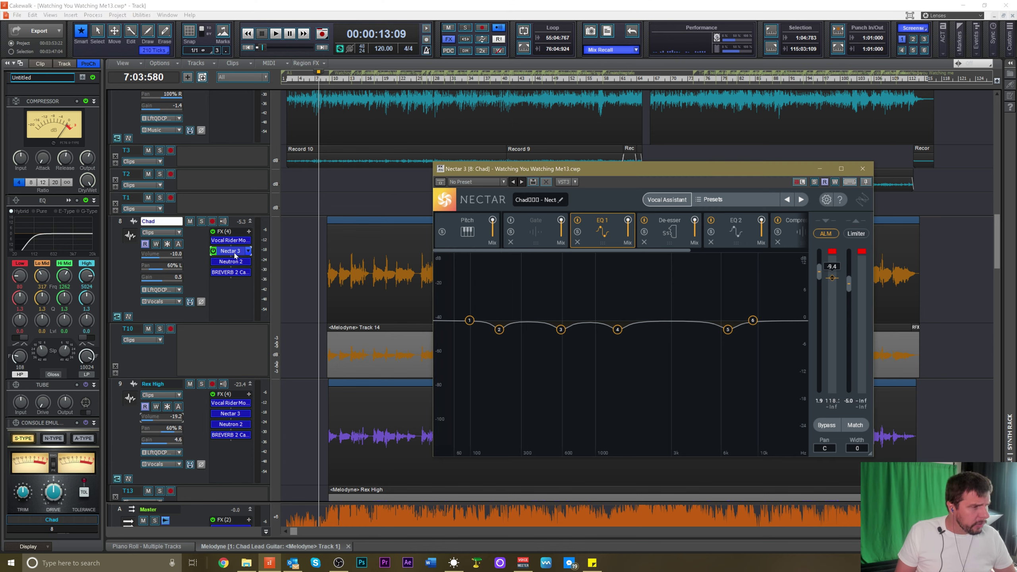
left_click(464, 242)
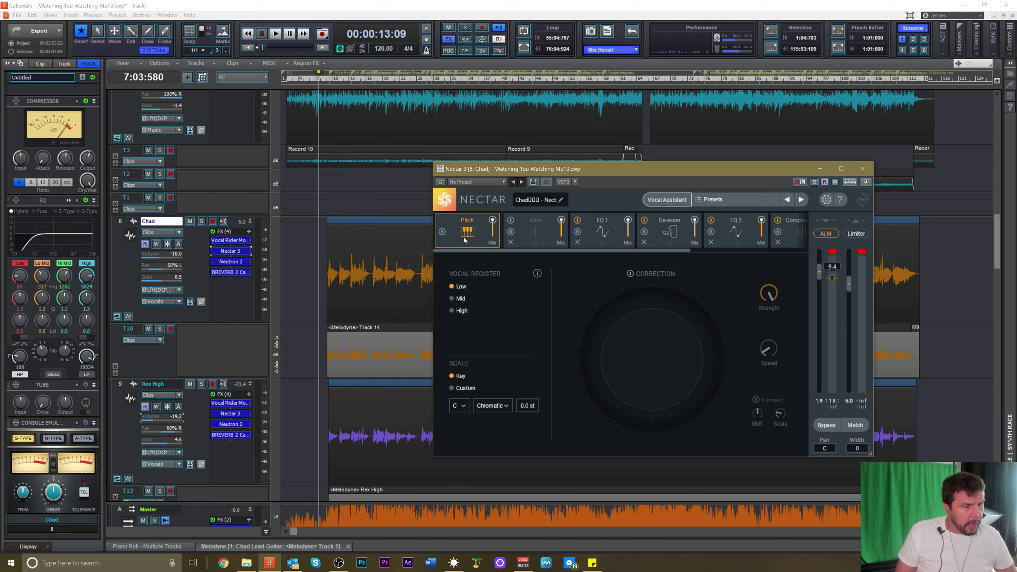
left_click(629, 274)
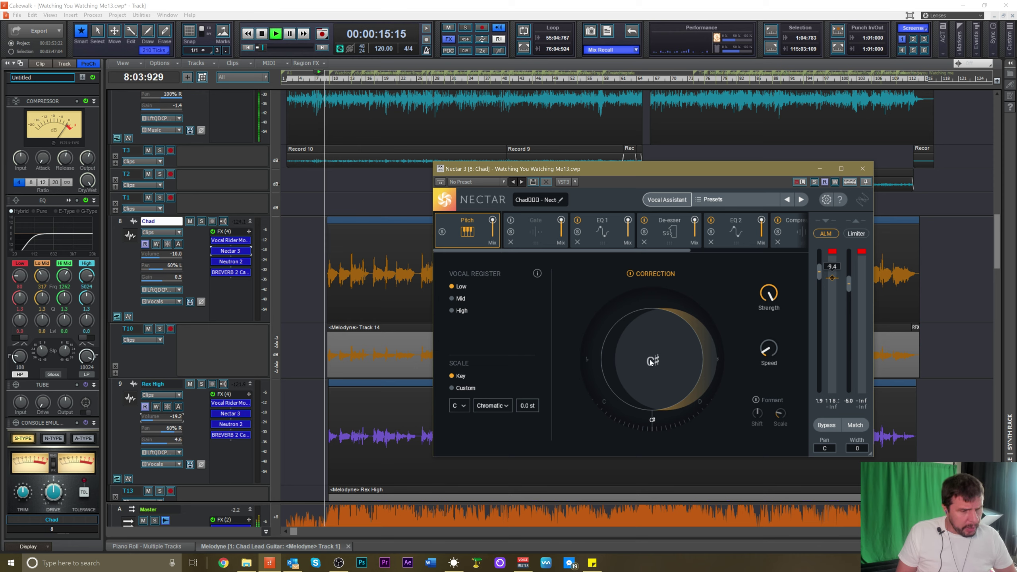
key("space")
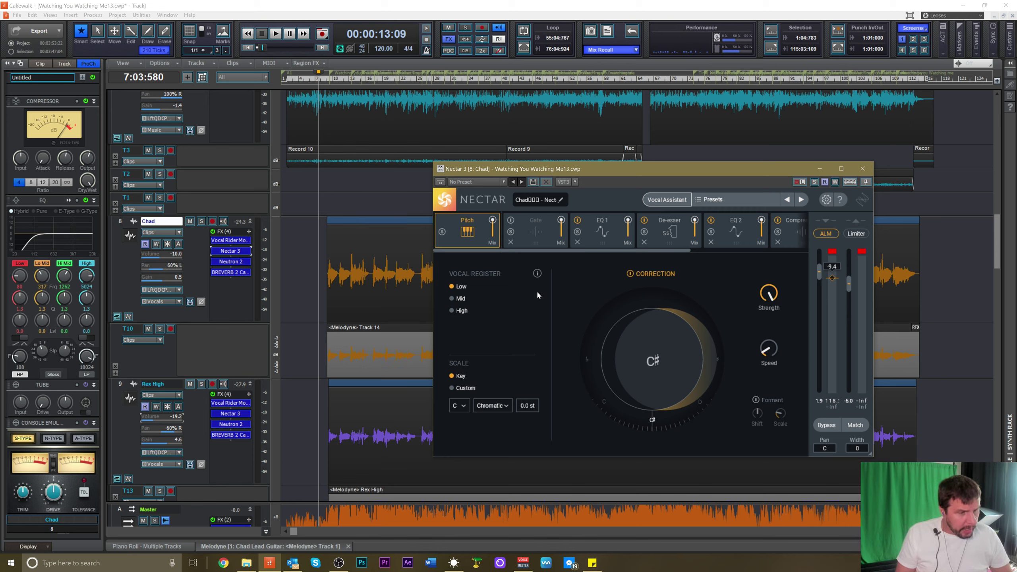
key("space")
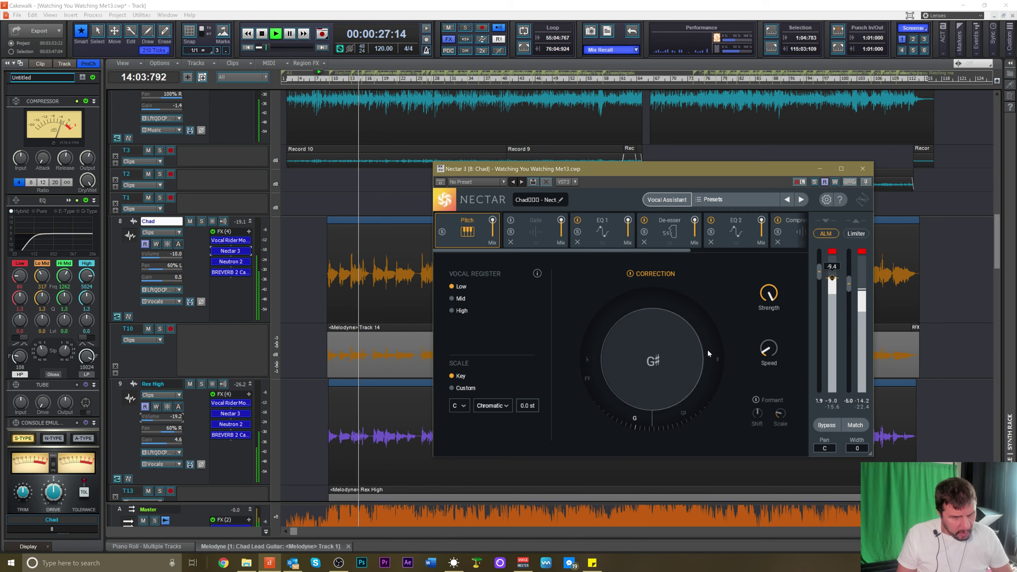
key("space")
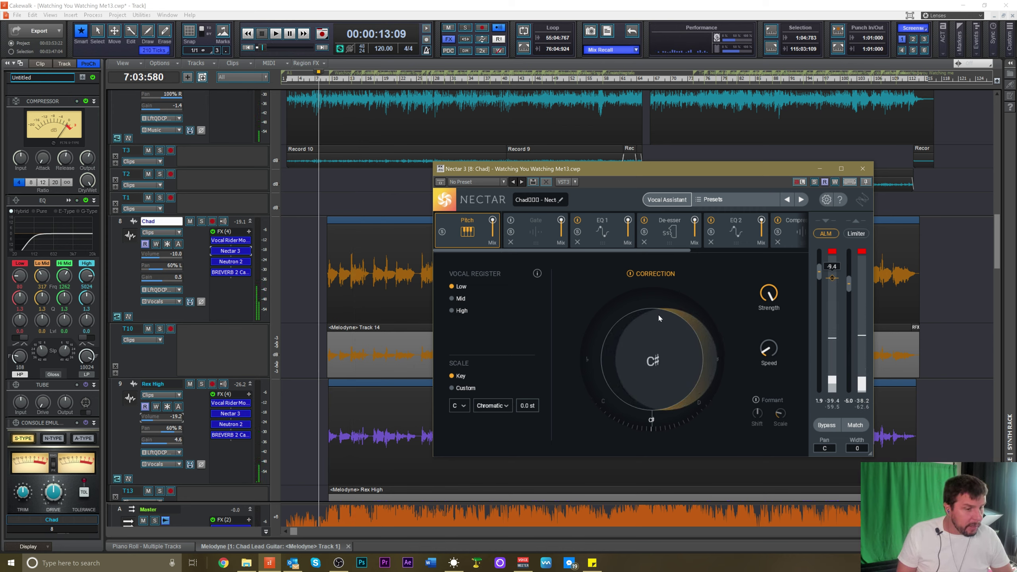
left_click(862, 169)
Set the pitch correction strength to 64% in Nectar 3 on vocal track 9 and close the plug-in
scroll(204, 314, "down", 3)
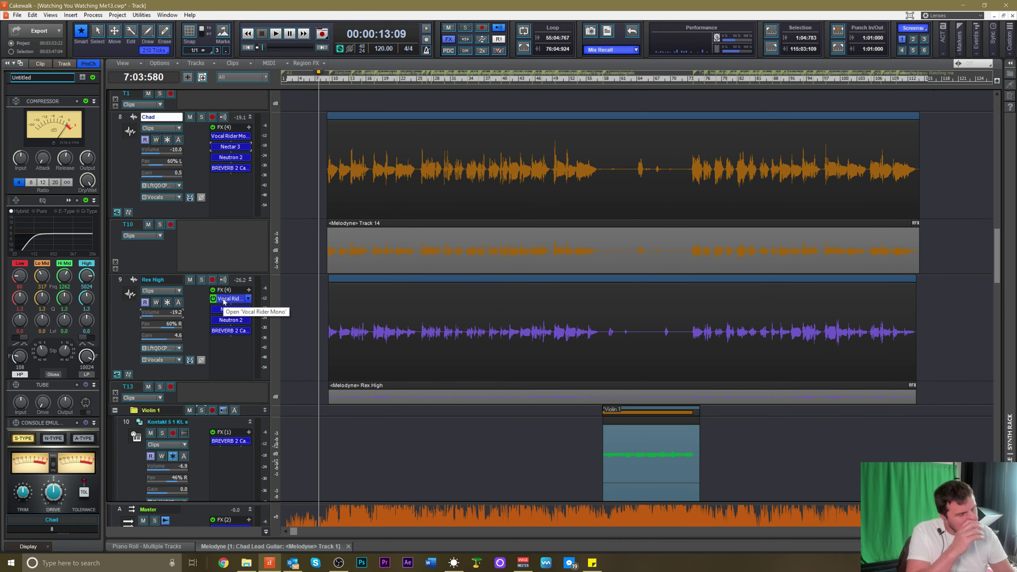
scroll(256, 299, "down", 2)
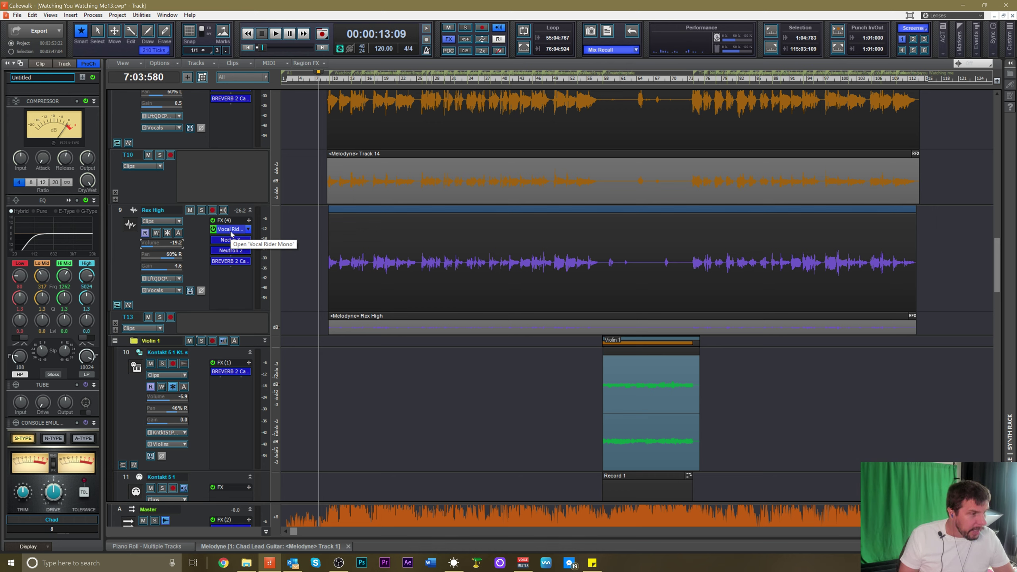
double_click(231, 243)
left_click(463, 236)
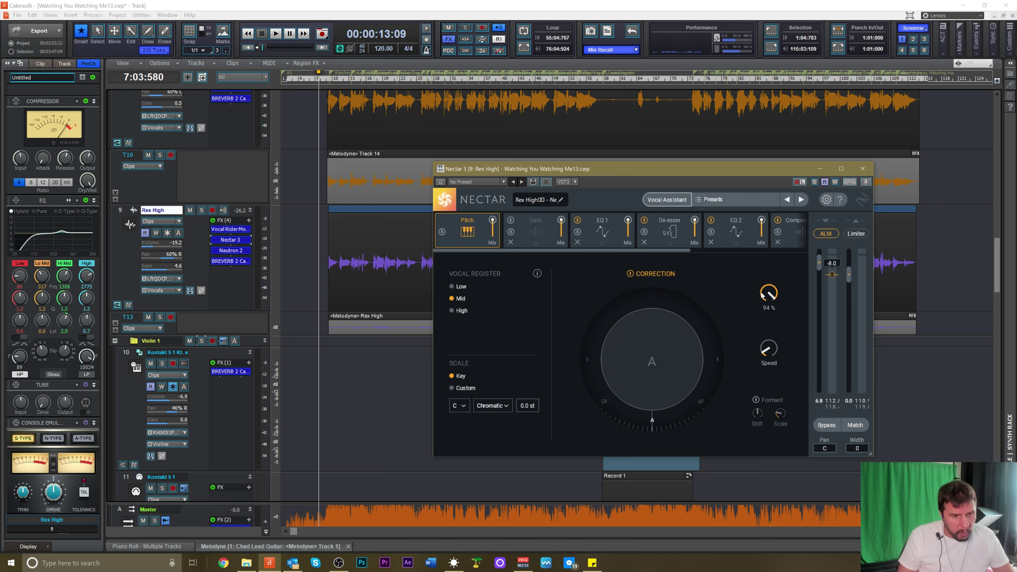
left_click_drag(758, 305, 756, 319)
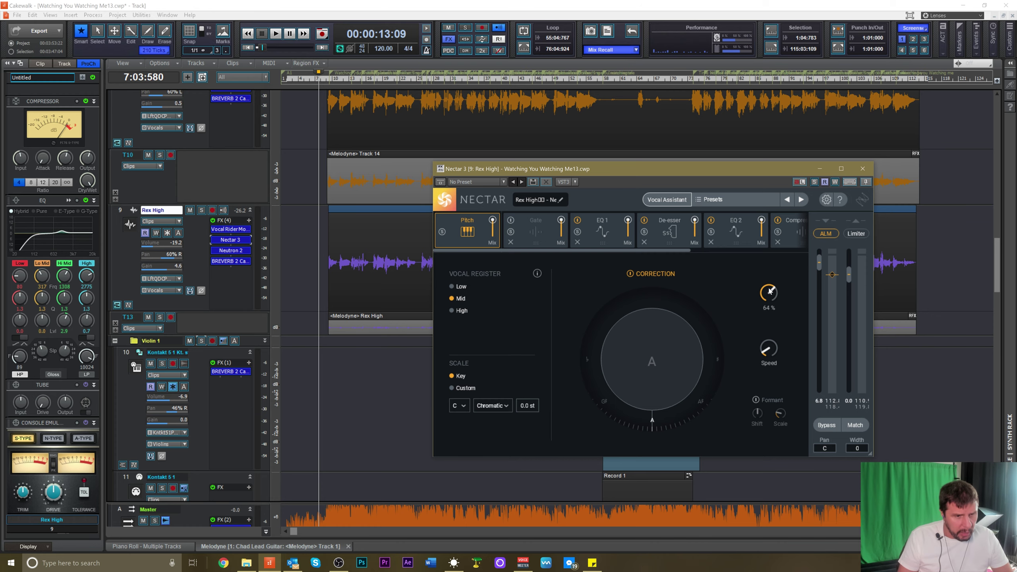
left_click(862, 169)
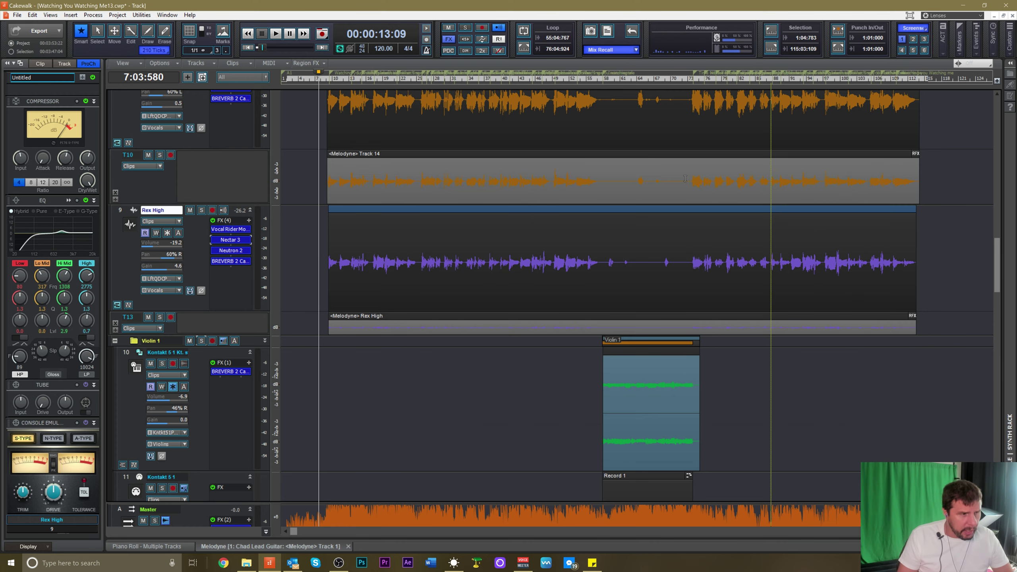
Set the pitch correction strength to 64% in Nectar 3 on vocal track 8 and close the plug-in
scroll(266, 174, "up", 3)
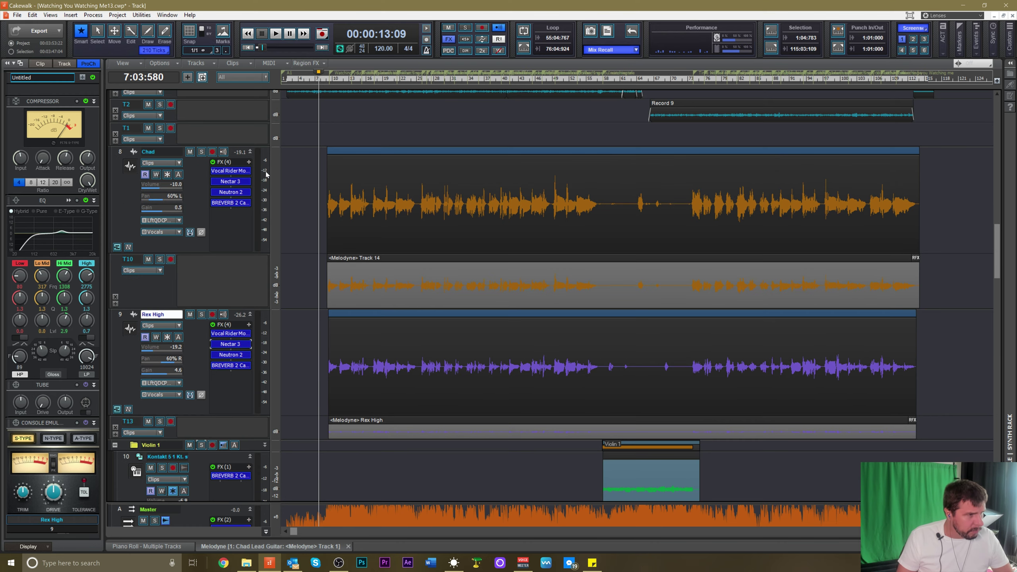
double_click(228, 171)
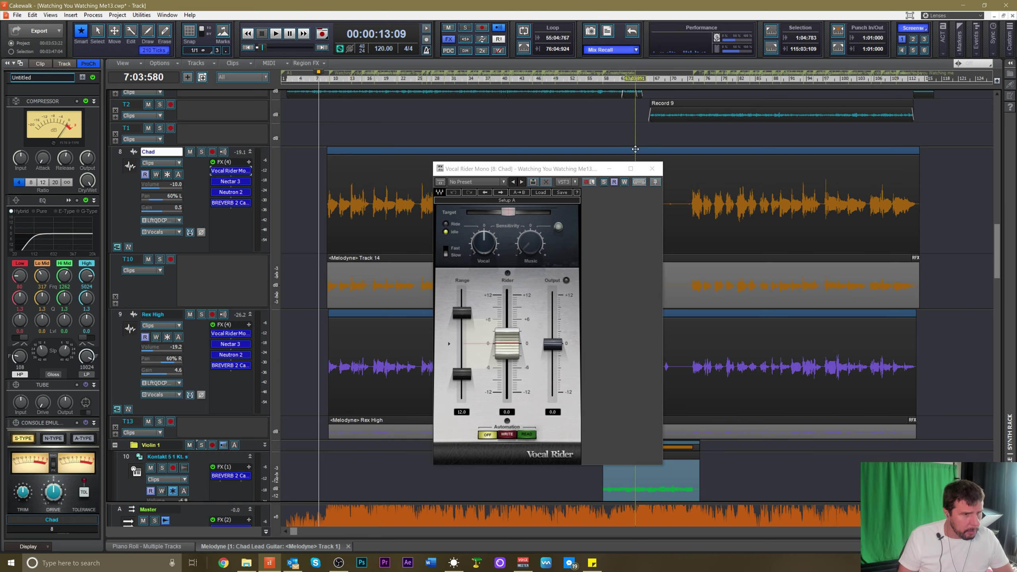
left_click(652, 169)
double_click(227, 182)
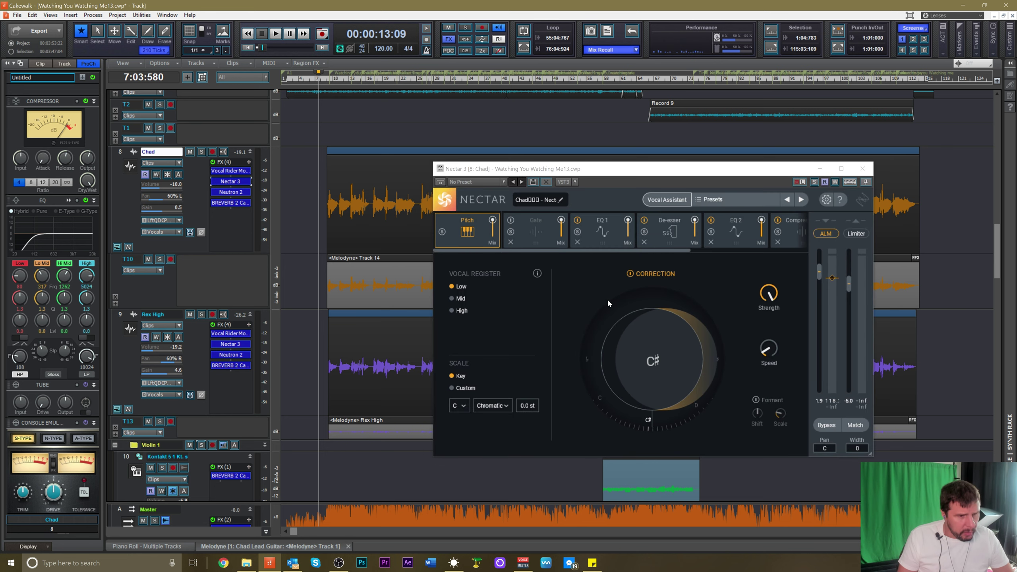
left_click_drag(764, 294, 757, 301)
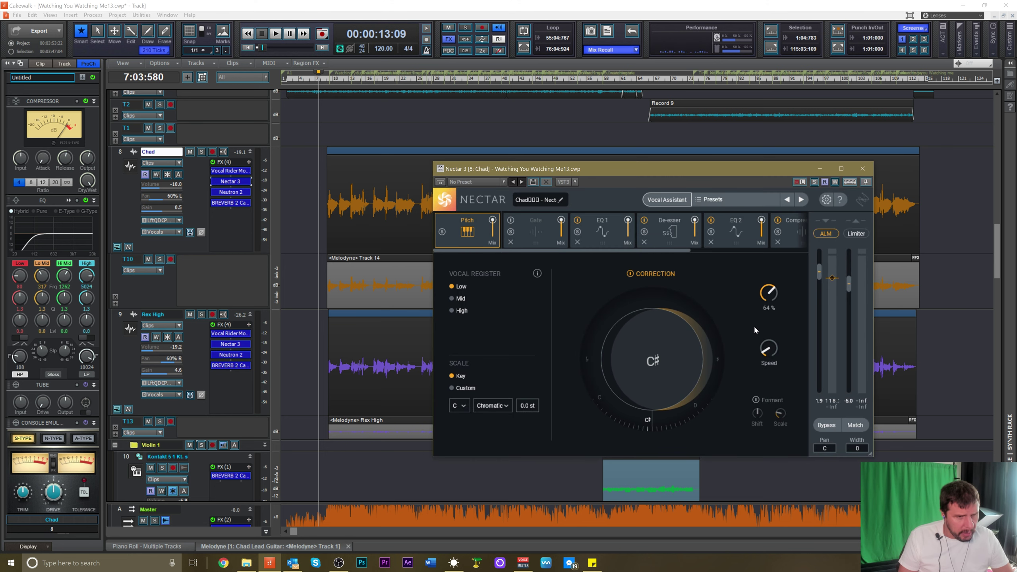
left_click(863, 168)
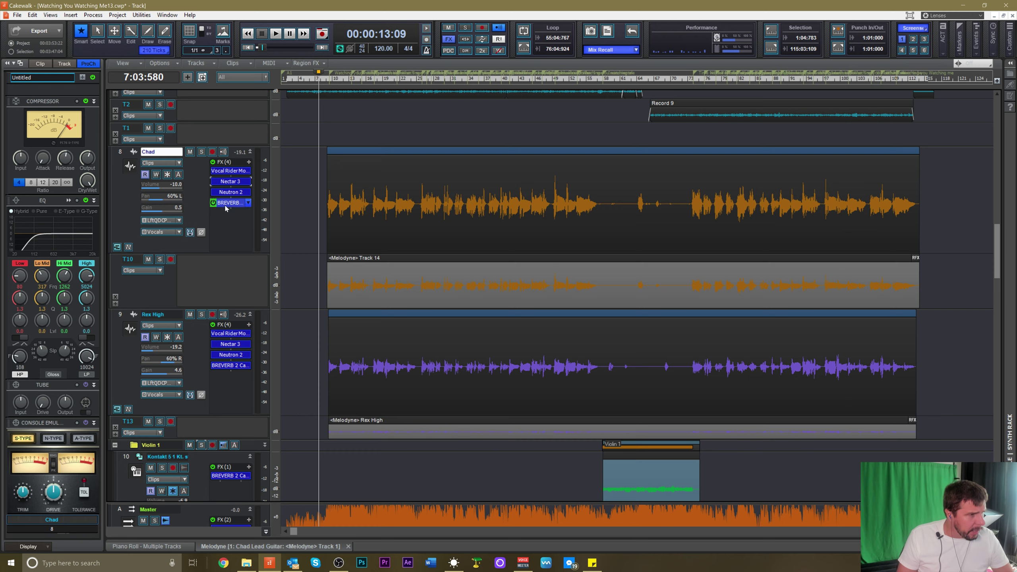
Play the song with Neutron 2 open on vocal track 8 to check its equalizer curve, and close the plug-in
double_click(229, 192)
key("space")
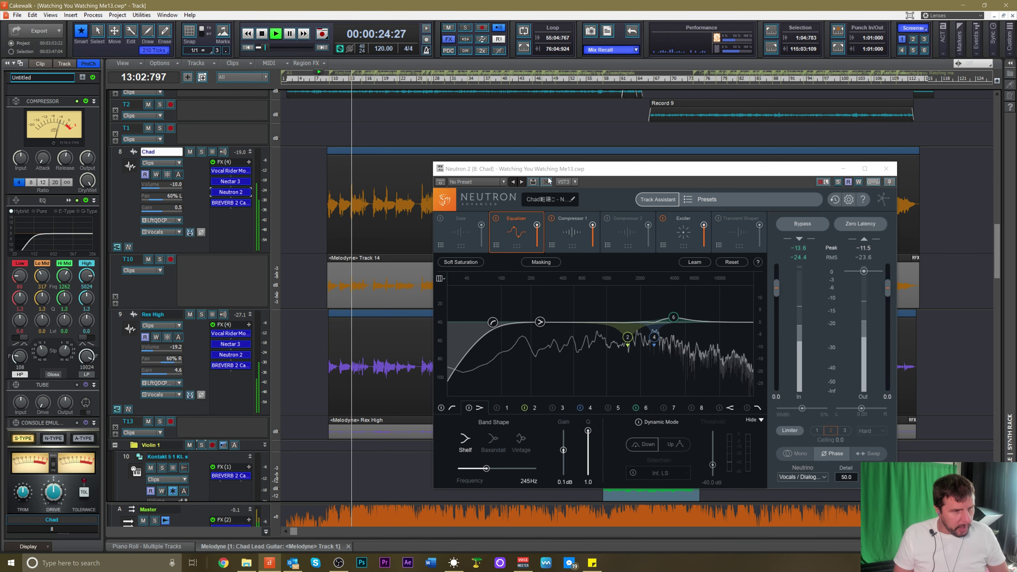
left_click(604, 177)
key("space")
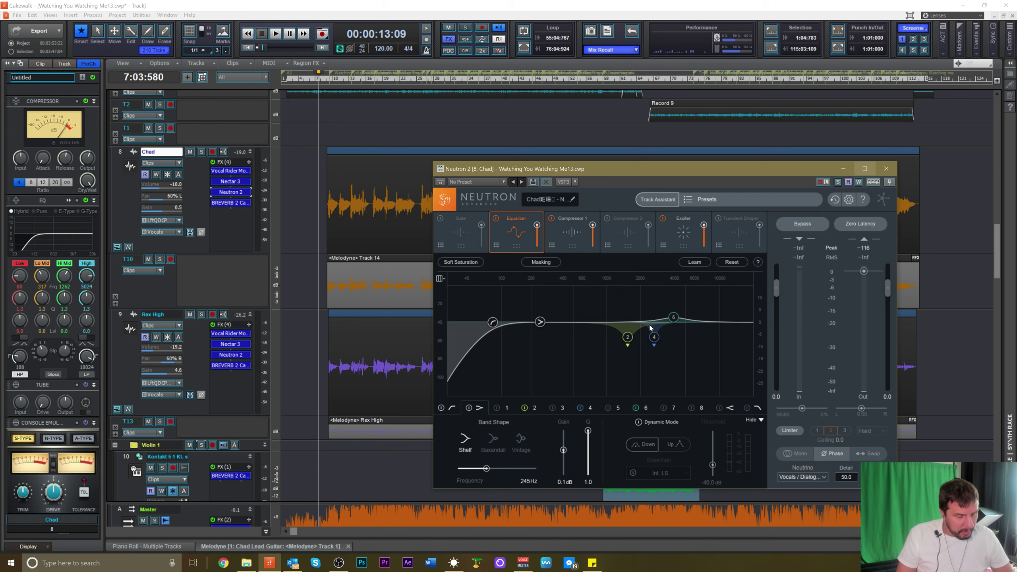
left_click(885, 169)
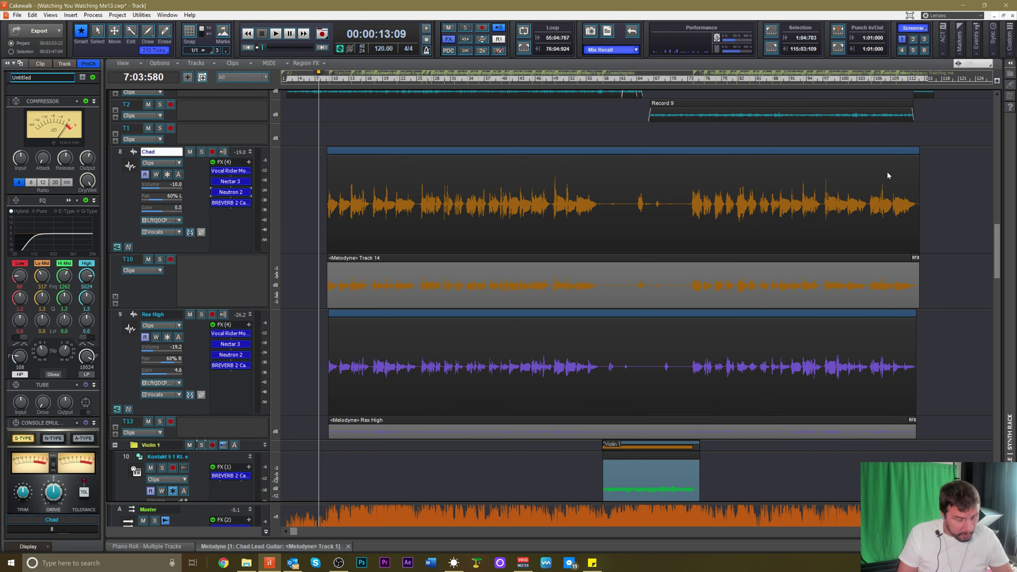
Review Nectar 3's De-esser, EQ 1 and EQ 2 modules on vocal track 8, including EQ 2's band 5, and close the plug-in
double_click(231, 182)
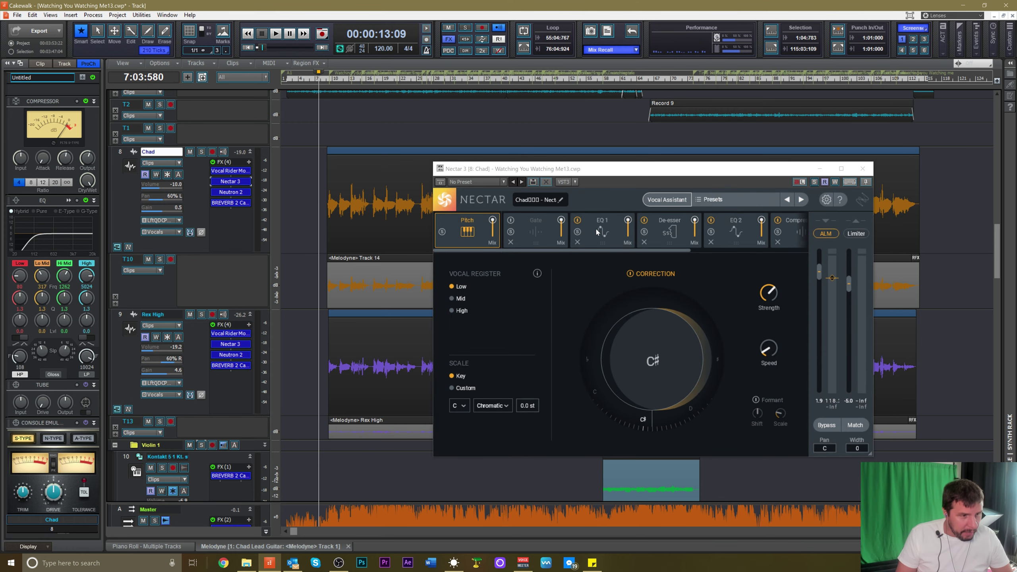
left_click(534, 227)
left_click(686, 234)
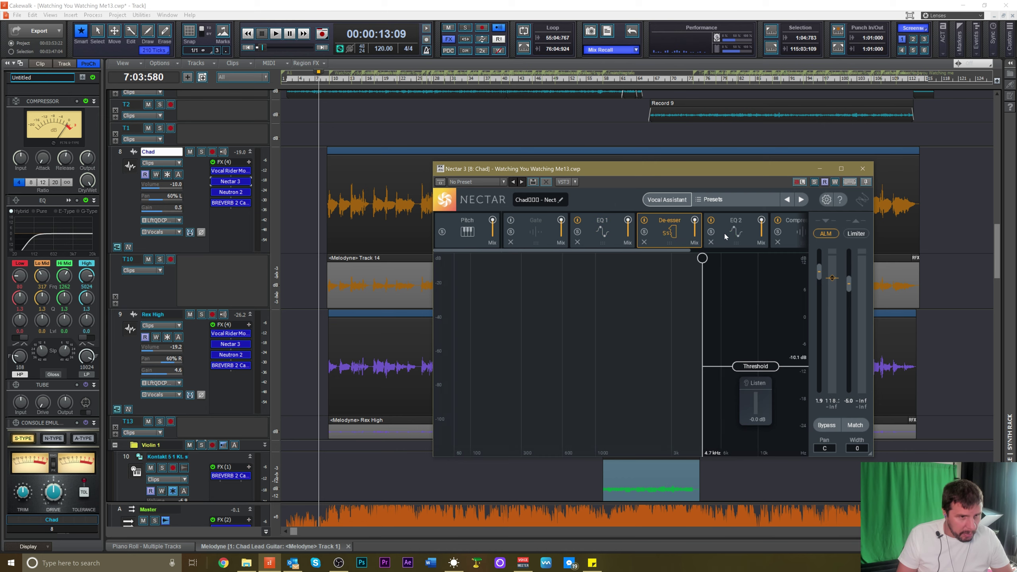
left_click(724, 232)
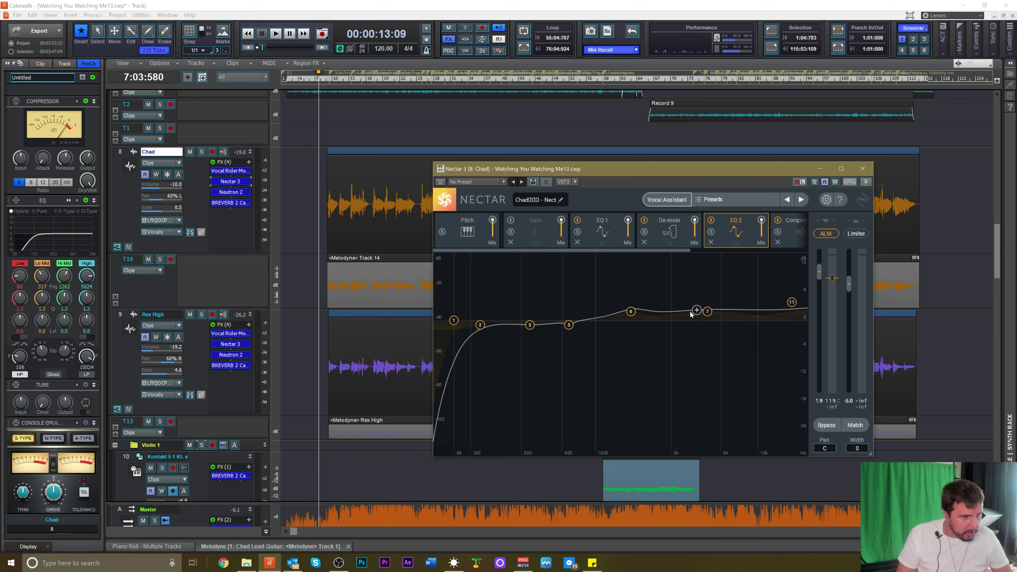
left_click(569, 325)
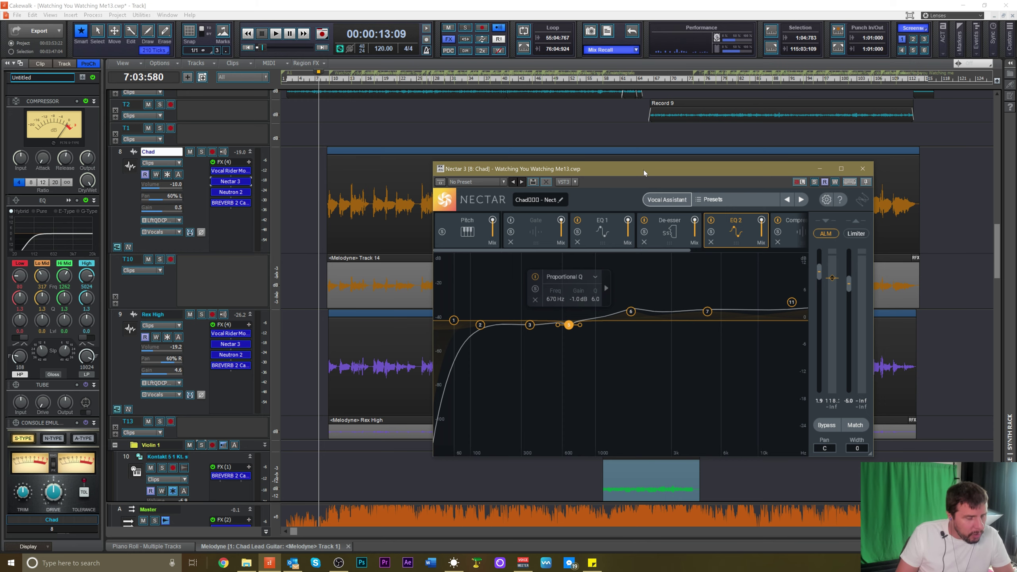
left_click_drag(627, 170, 568, 170)
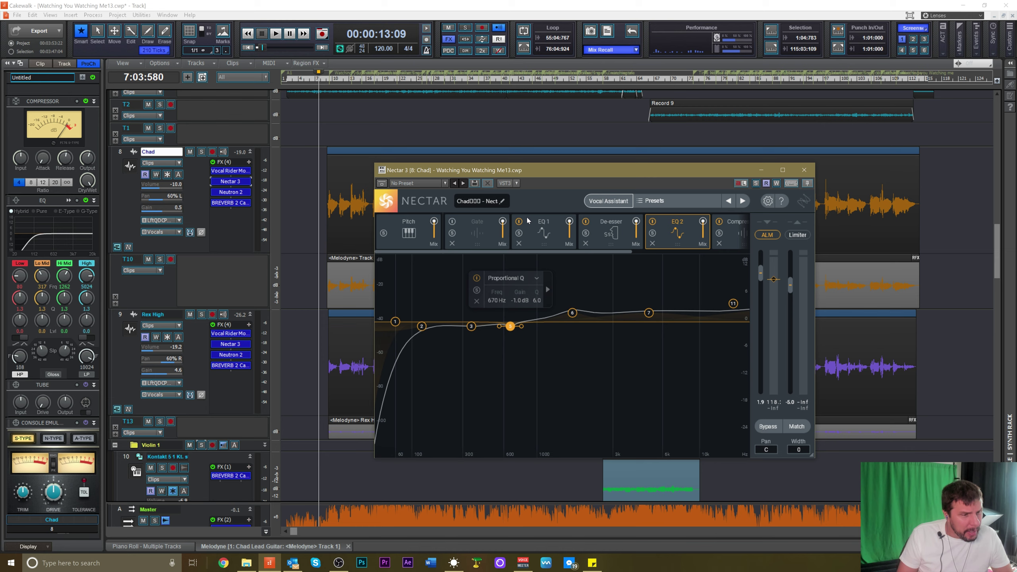
left_click(539, 238)
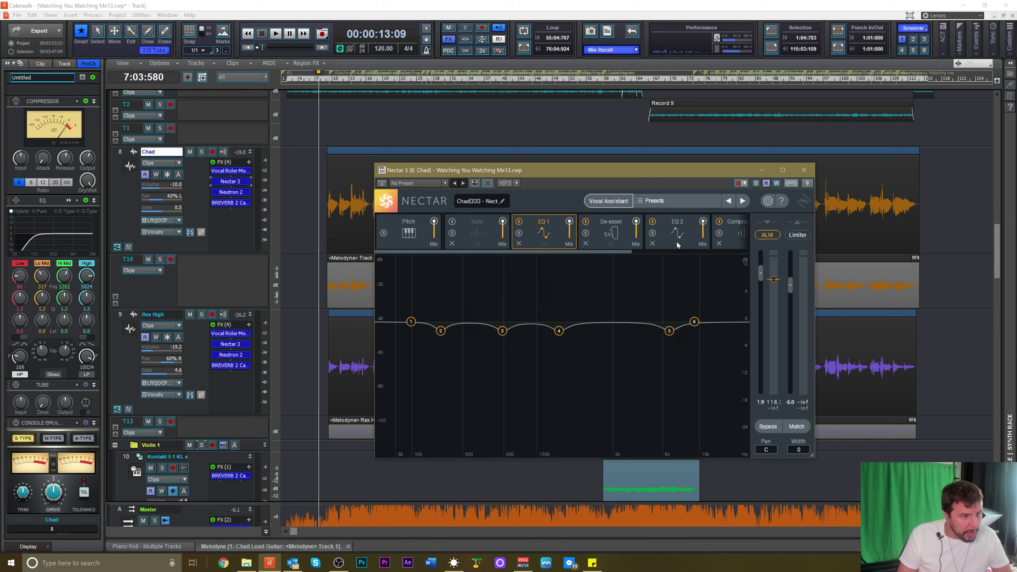
left_click(676, 243)
left_click(530, 240)
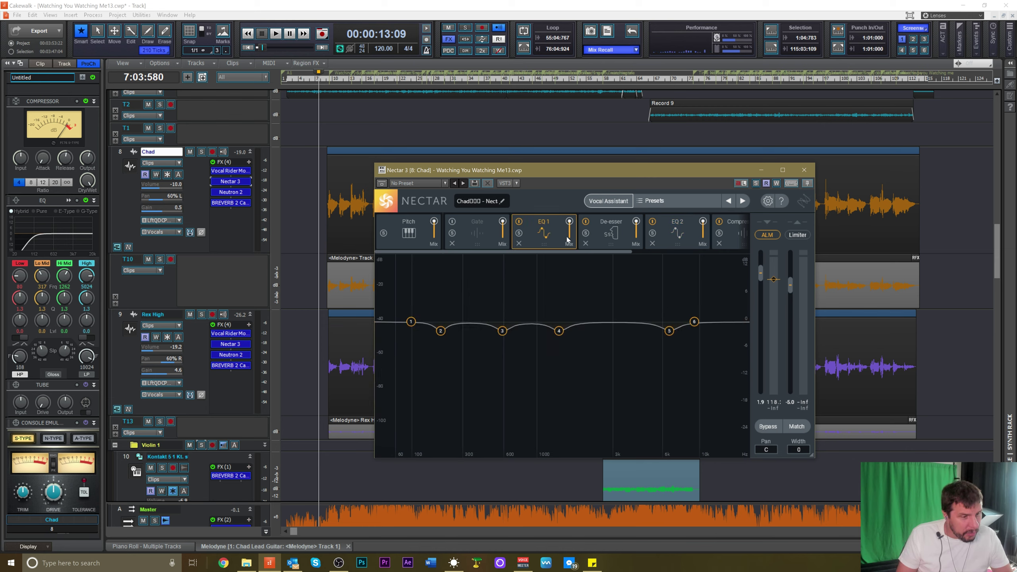
left_click(678, 237)
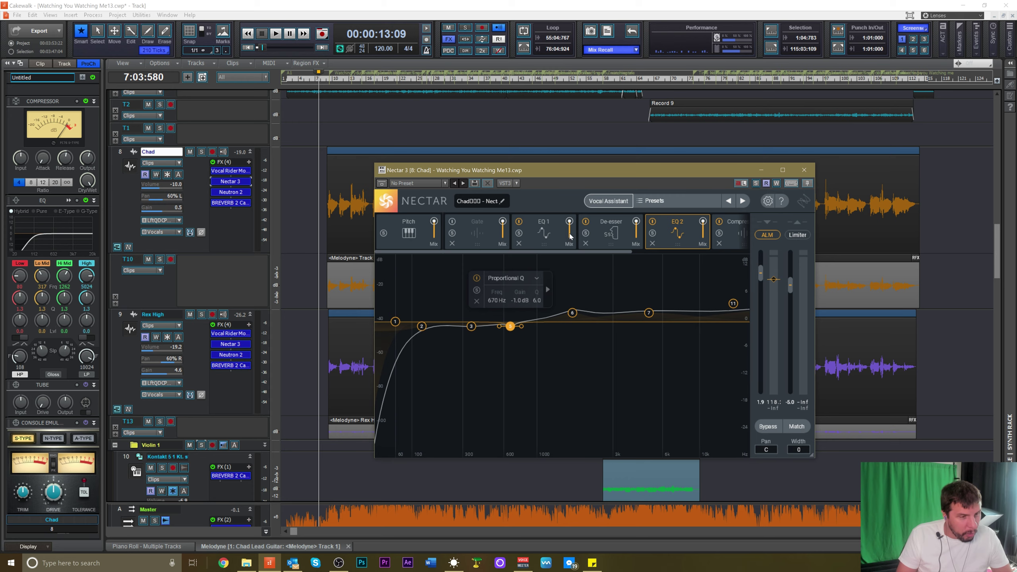
left_click(810, 172)
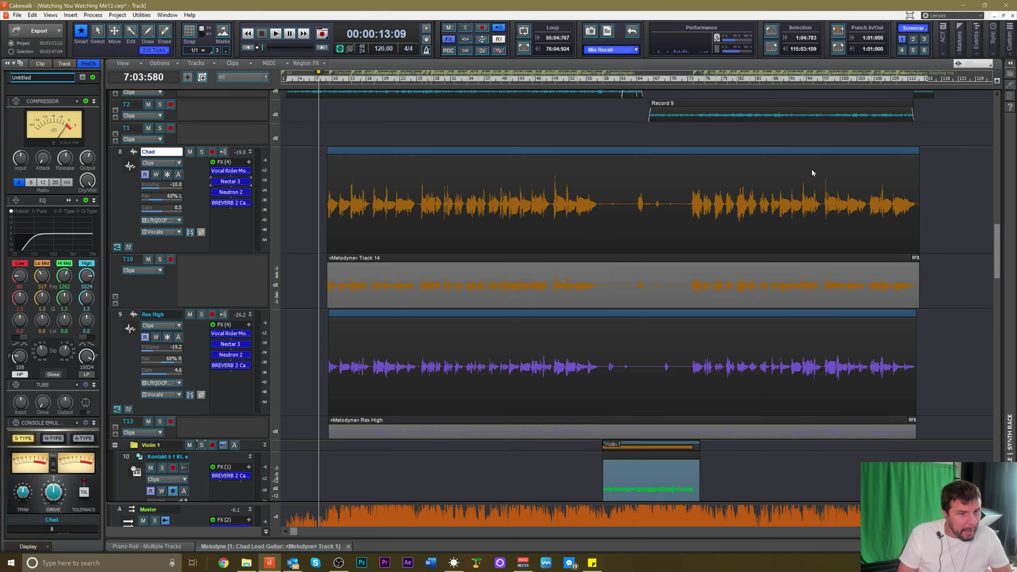
Inspect Neutron 2's equalizer on vocal track 8, and review Nectar 3's De-esser, compressor and Pitch modules
double_click(232, 192)
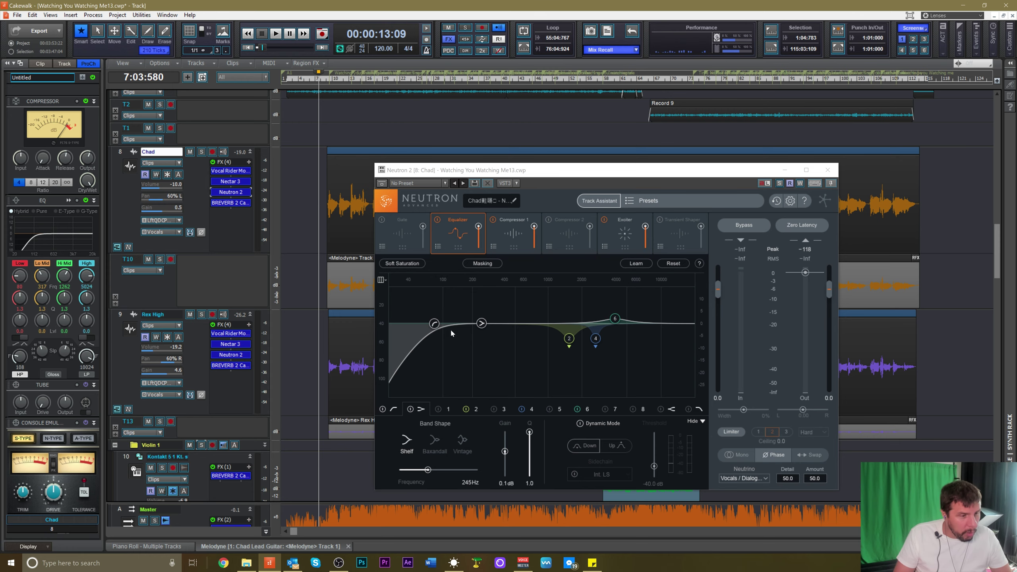
left_click(827, 170)
double_click(230, 181)
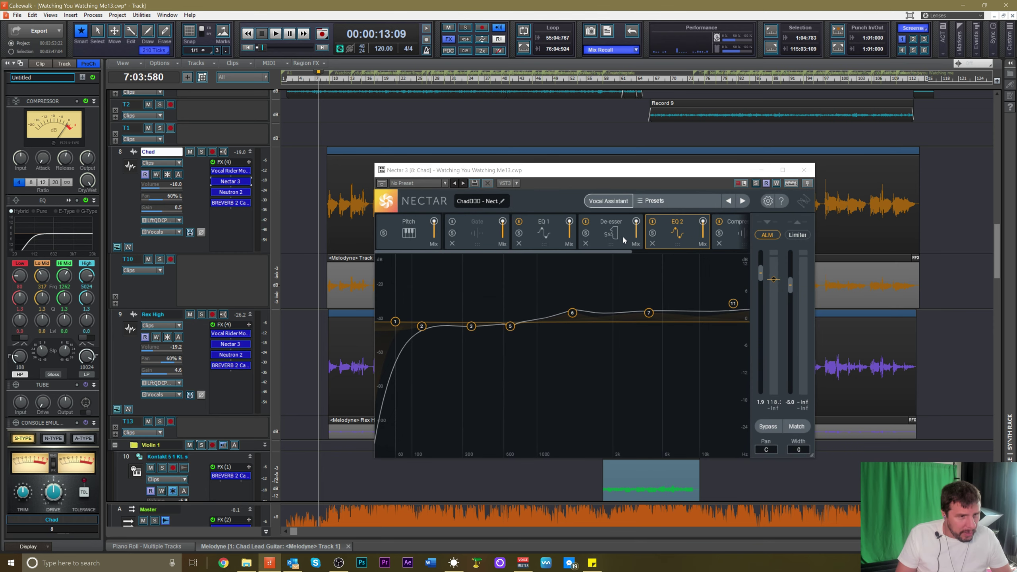
left_click(607, 240)
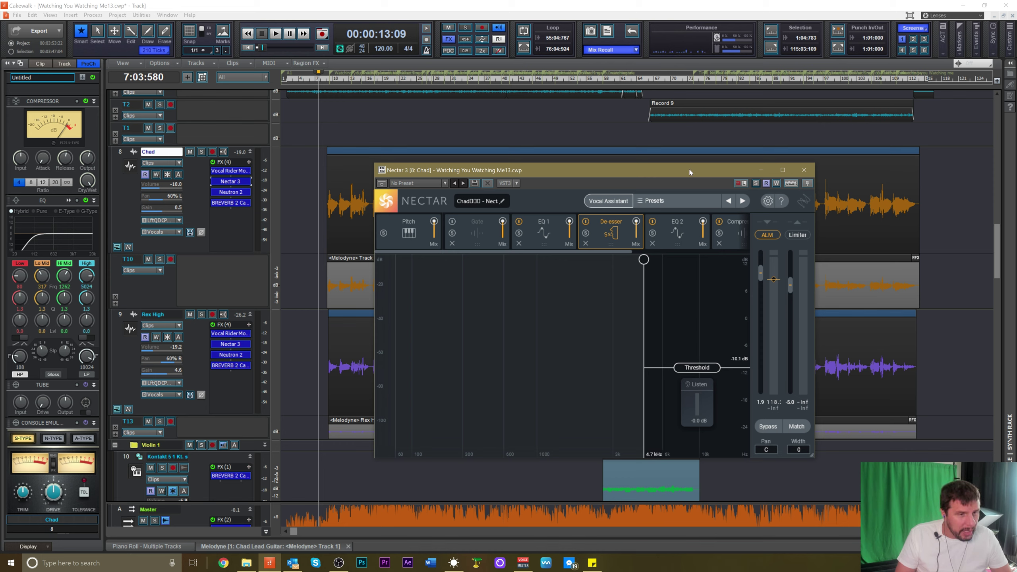
left_click(805, 170)
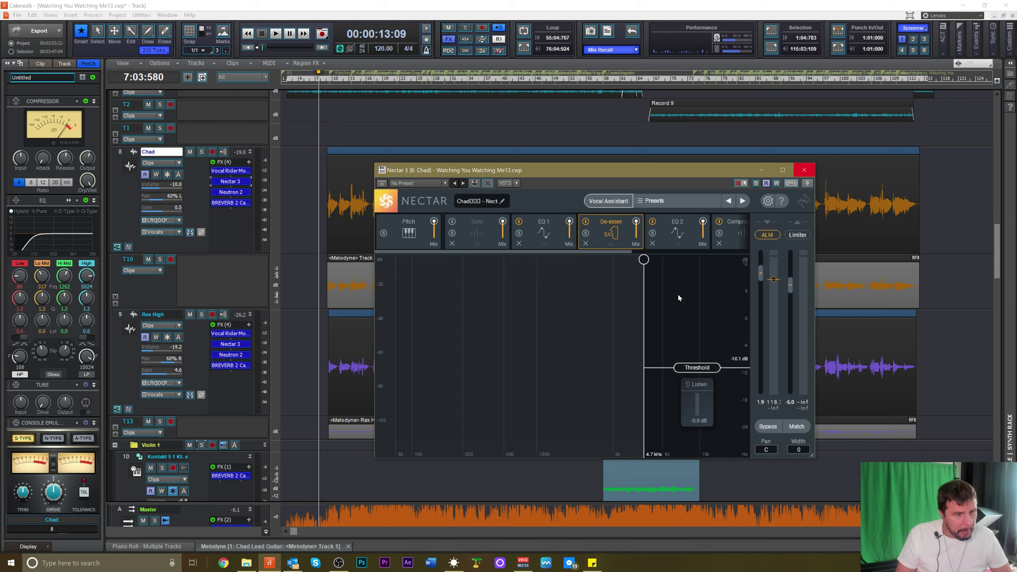
left_click(736, 232)
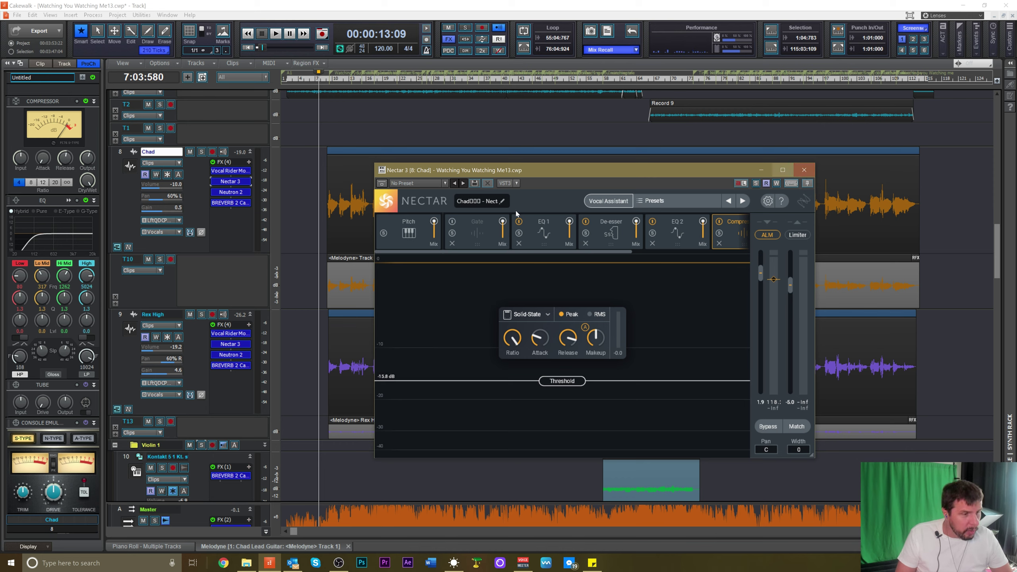
left_click(399, 233)
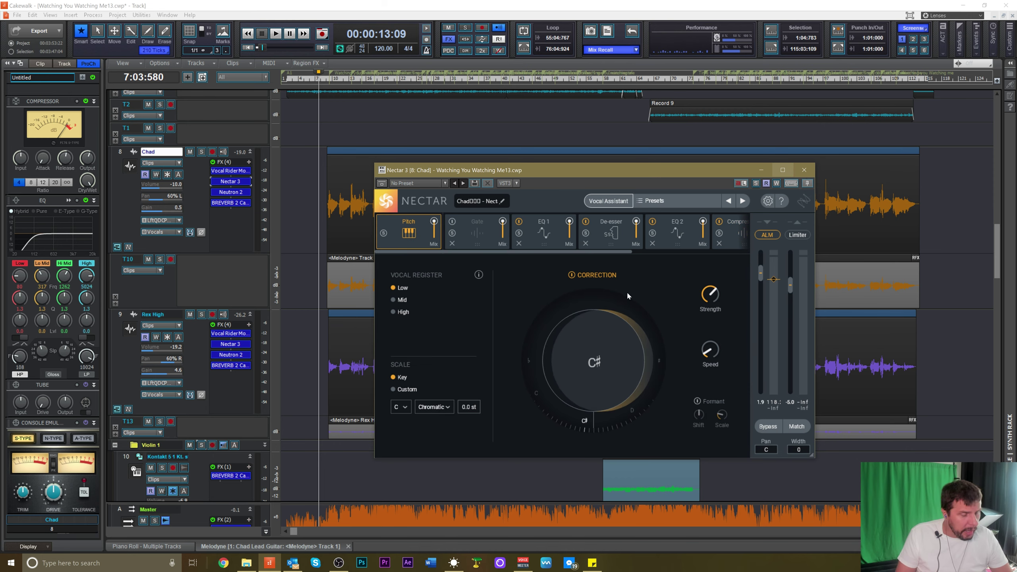
Listen to the song with Nectar 3's Pitch module open on vocal track 8, and close the plug-in
key("space")
key("space")
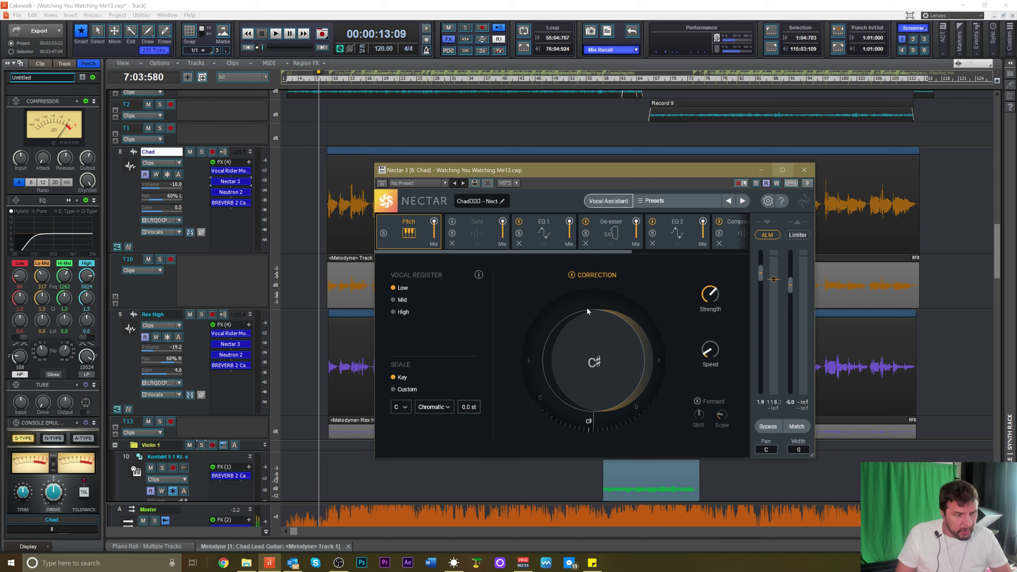
key("space")
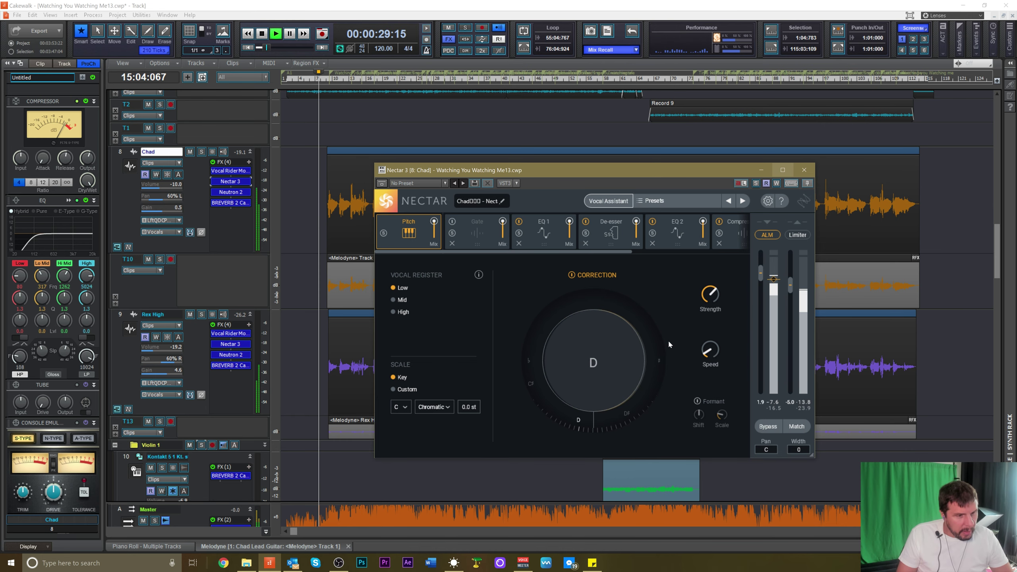
key("space")
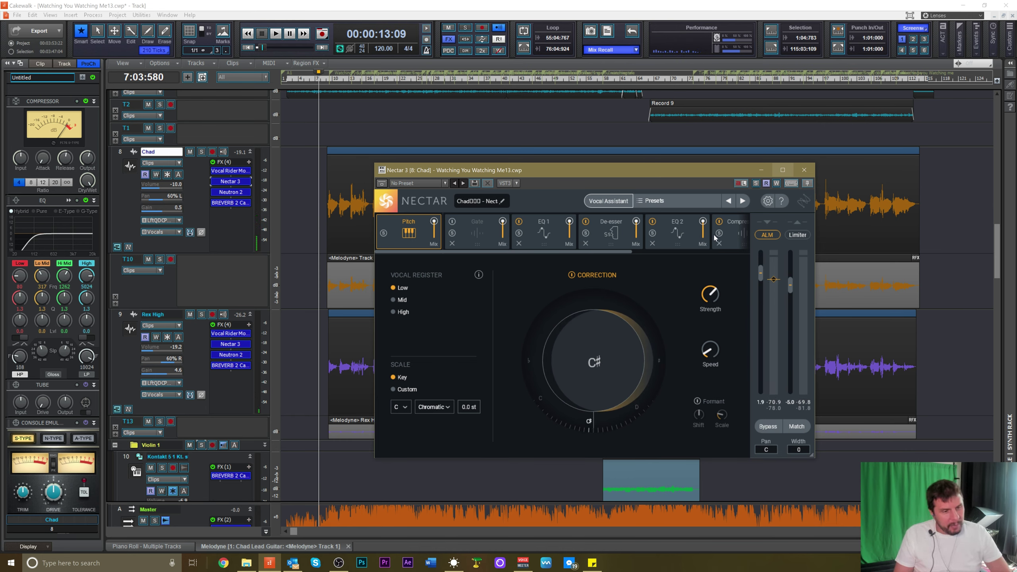
left_click(804, 170)
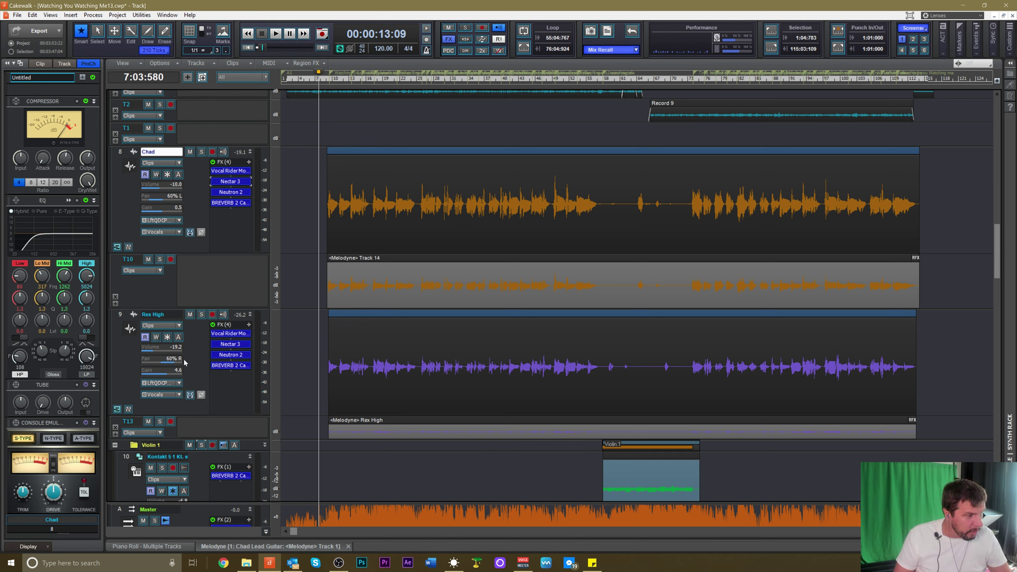
Set the volume of vocal track 8 to -8.2 while listening to the song
key("space")
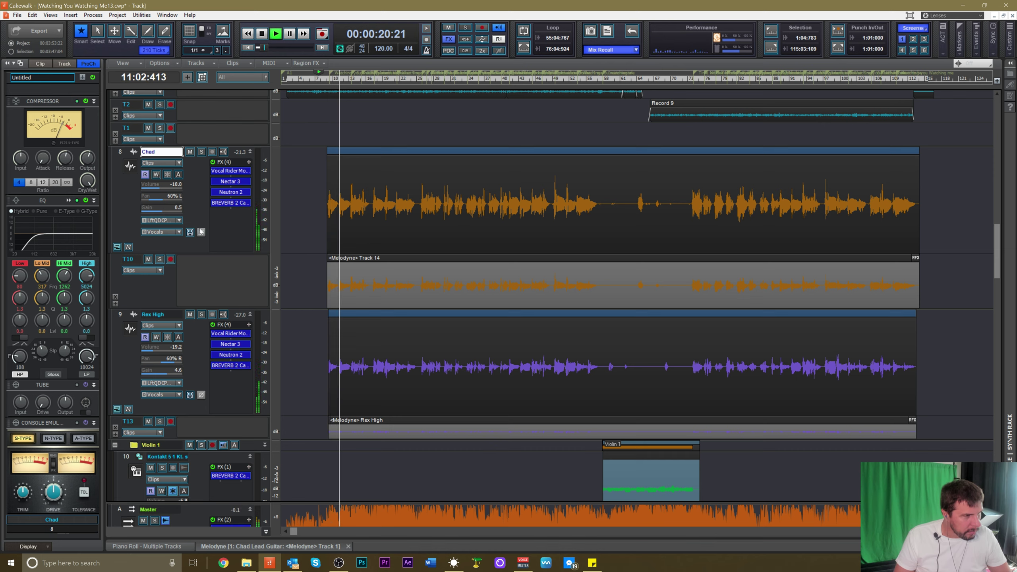
left_click_drag(153, 186, 156, 188)
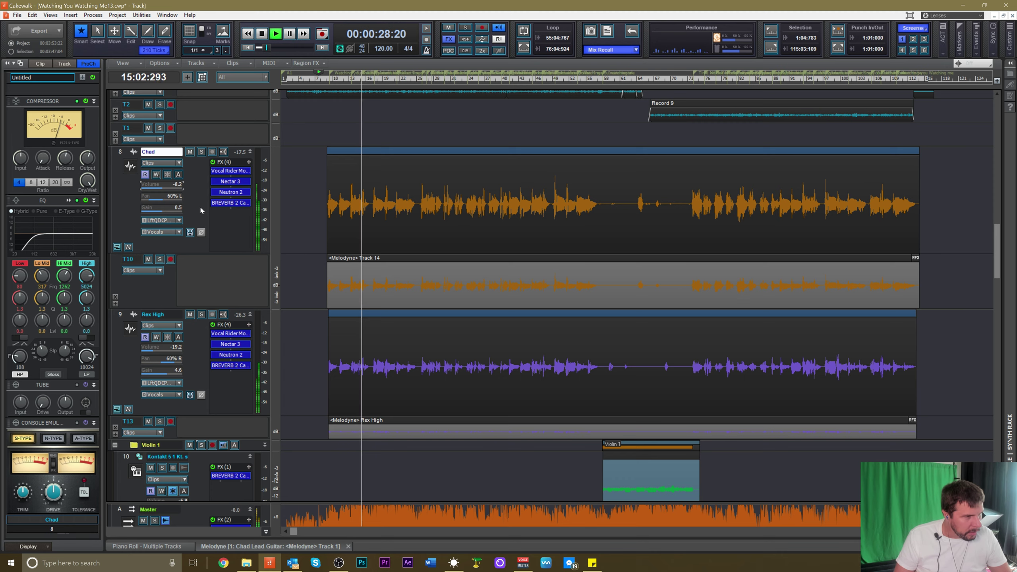
key("space")
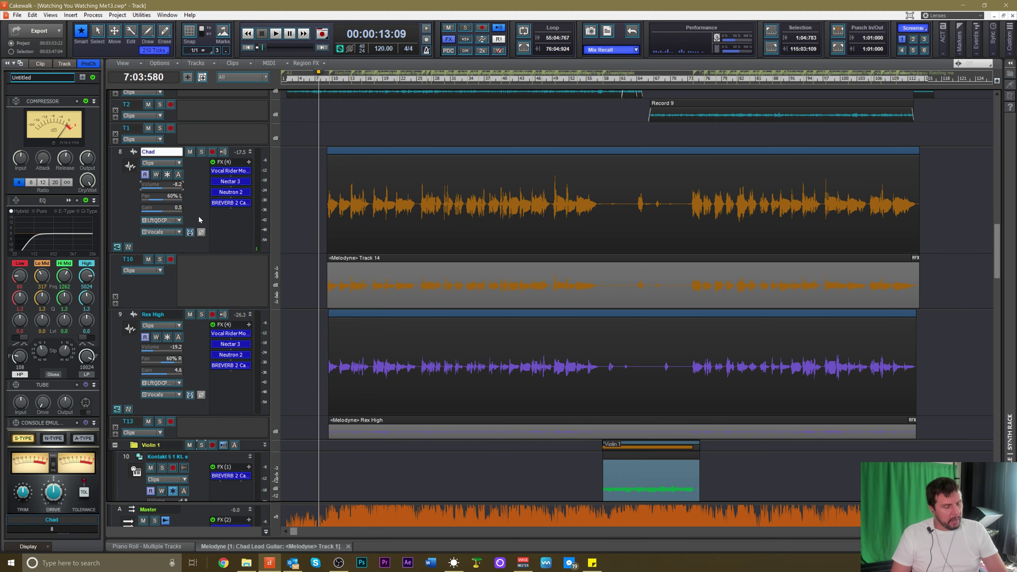
Enlarge the bus pane to show the Master bus controls and its full effects chain
scroll(224, 382, "up", 5)
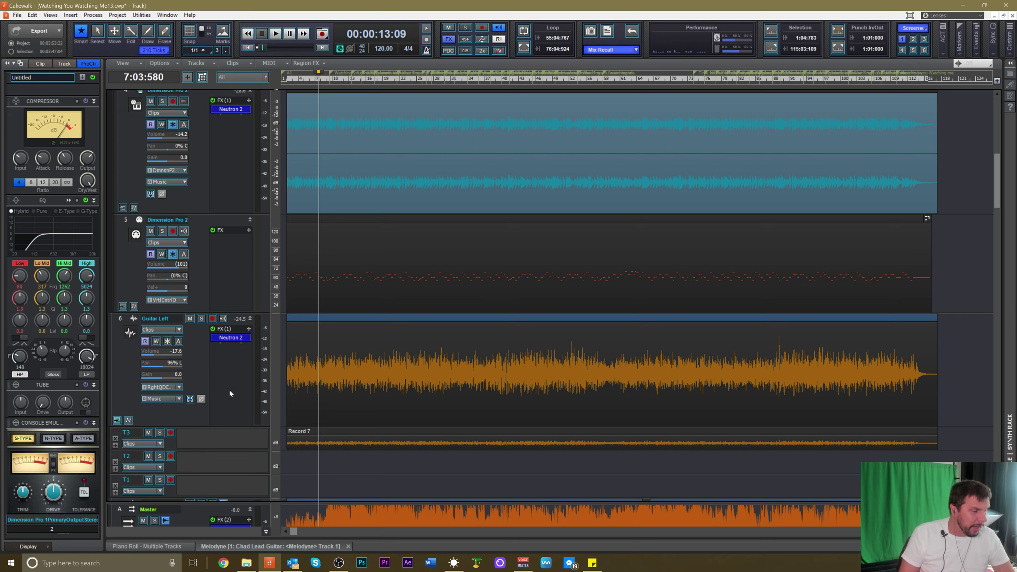
left_click_drag(231, 502, 229, 386)
mouse_move(225, 428)
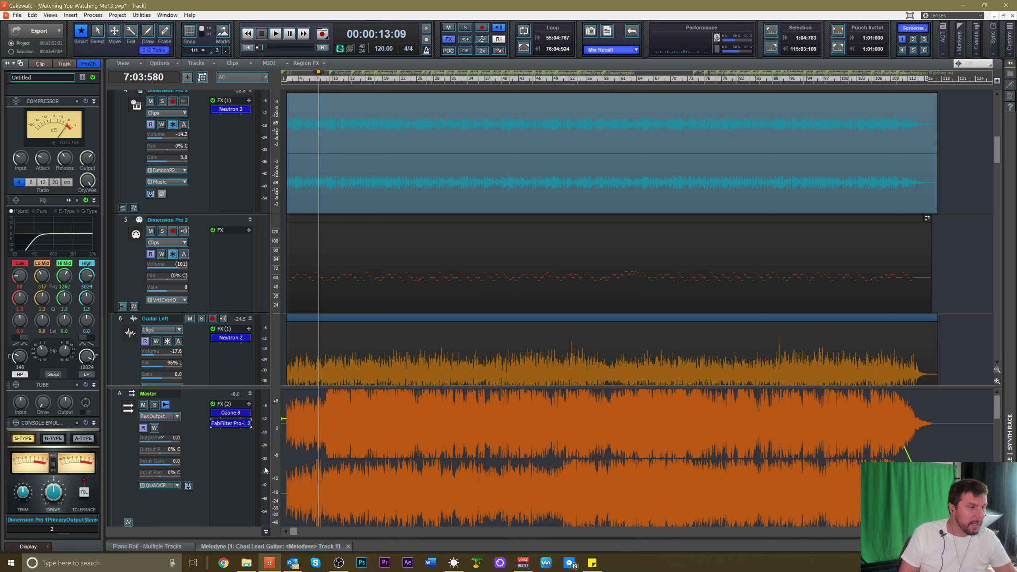
Examine the EQ curves of Guitar Left and the Dimension Pro 2 bass track, and review the plug-in chains on tracks 1 to 9
left_click(196, 345)
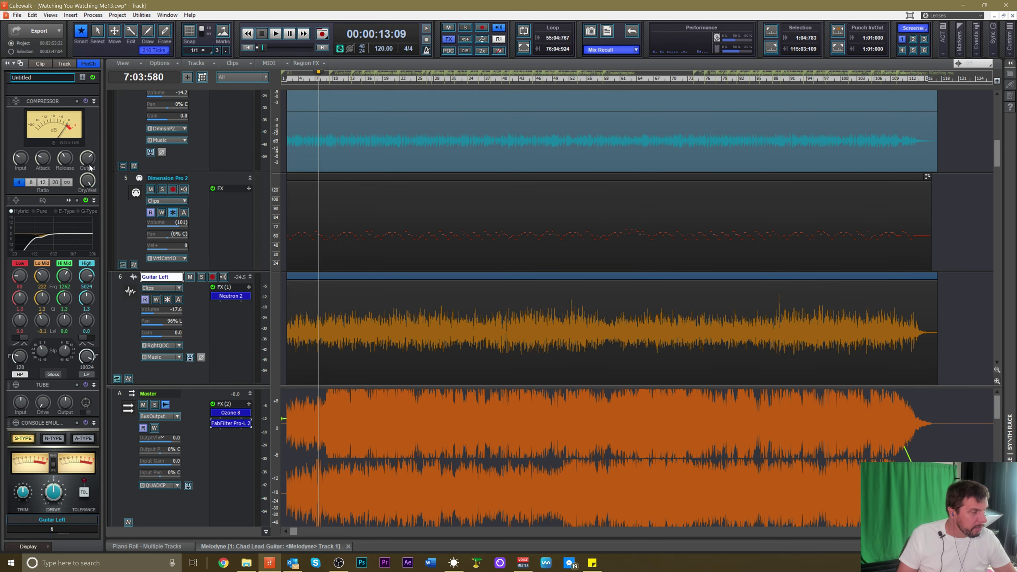
left_click(197, 132)
scroll(195, 156, "up", 5)
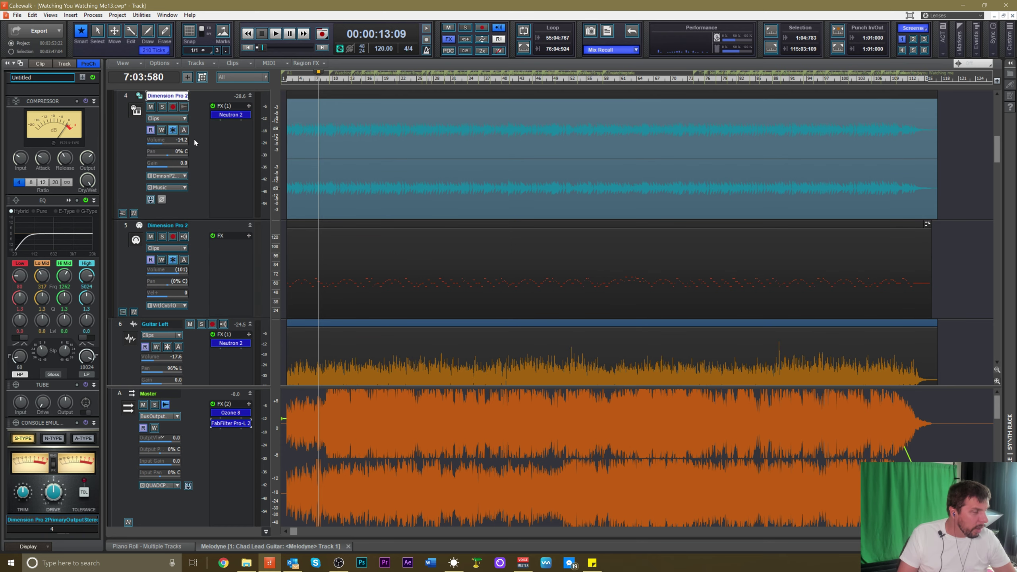
scroll(197, 182, "up", 6)
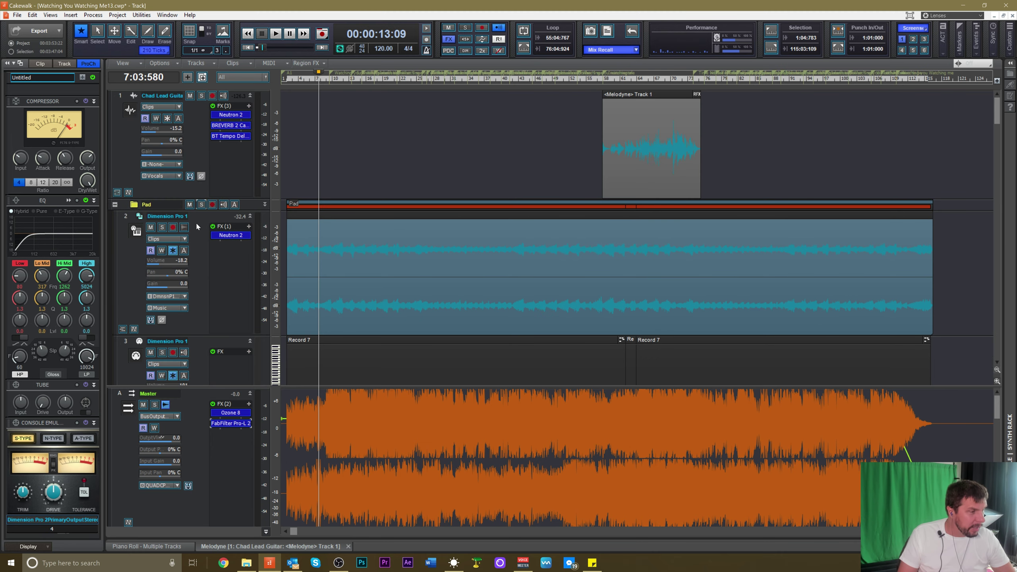
scroll(196, 226, "down", 5)
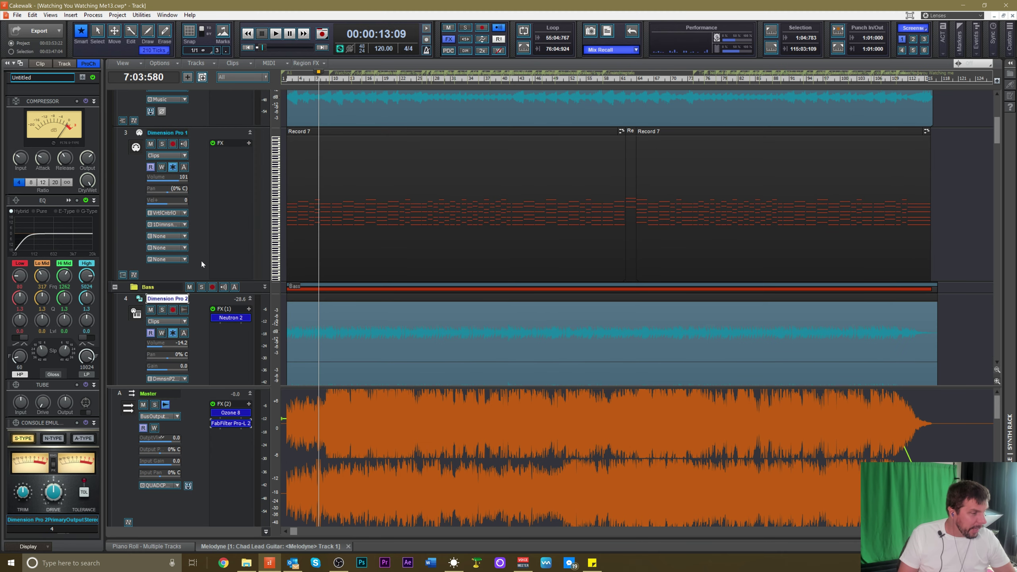
scroll(201, 268, "down", 4)
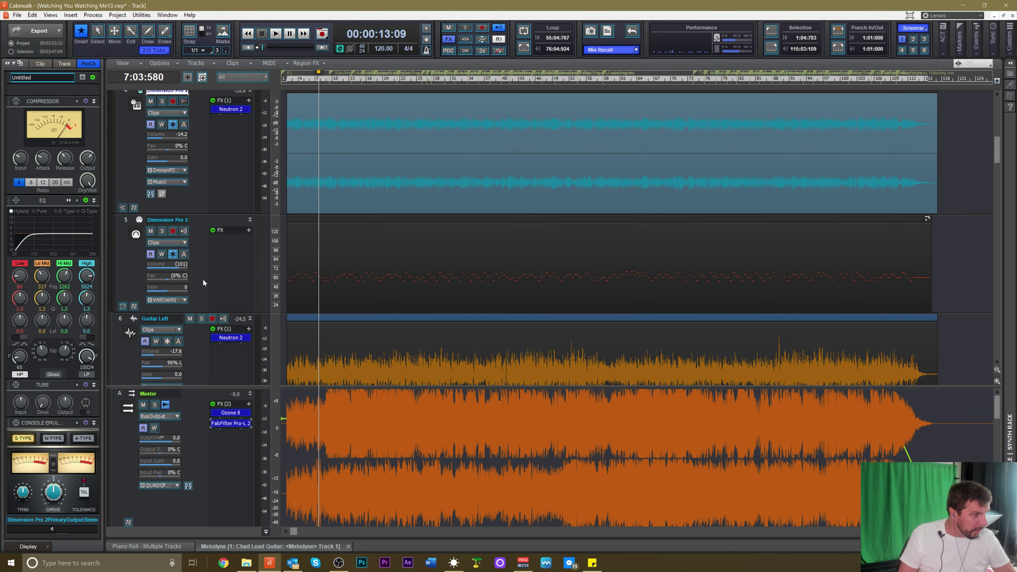
scroll(203, 282, "down", 5)
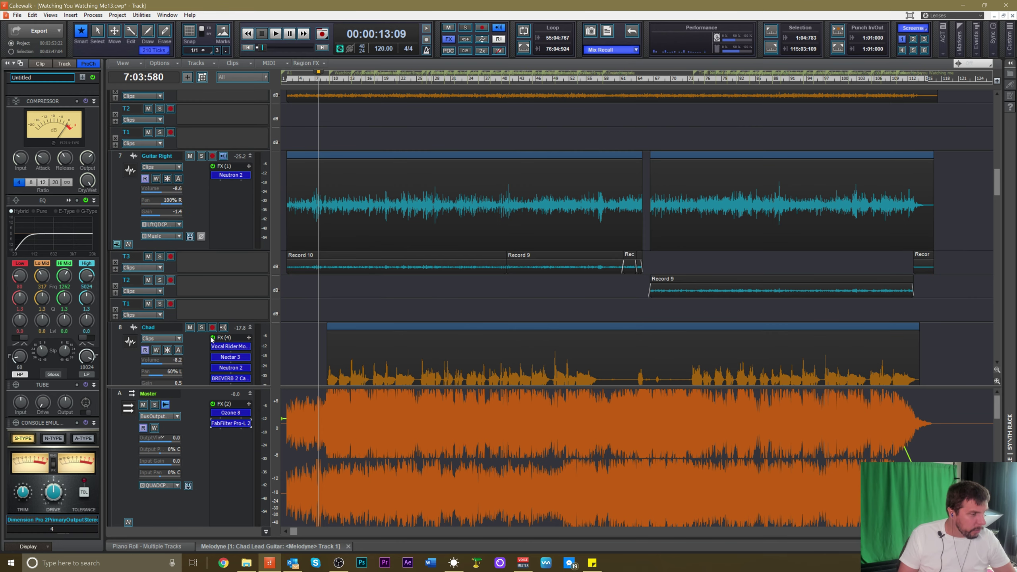
scroll(208, 337, "down", 2)
scroll(212, 315, "down", 5)
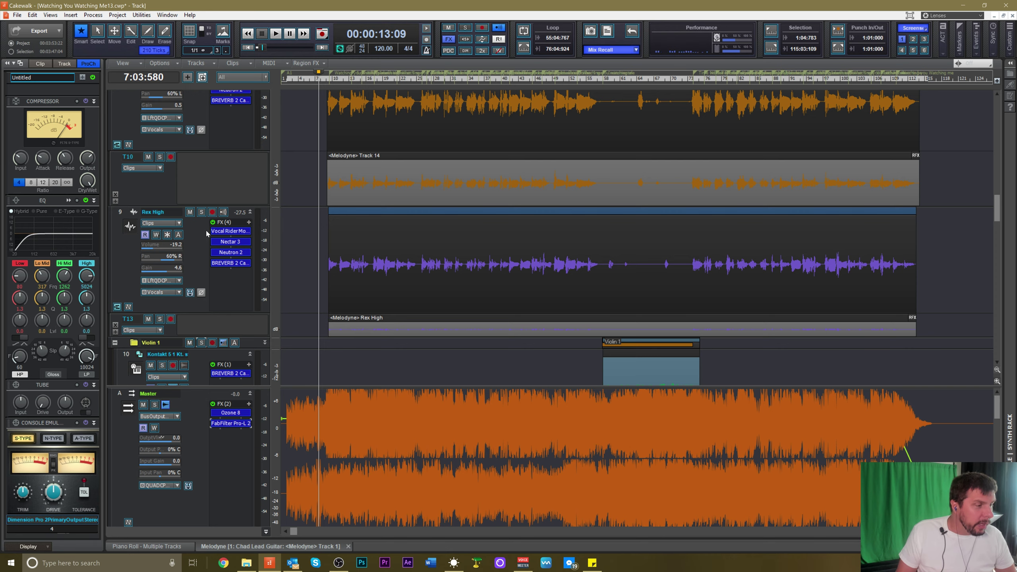
mouse_move(211, 245)
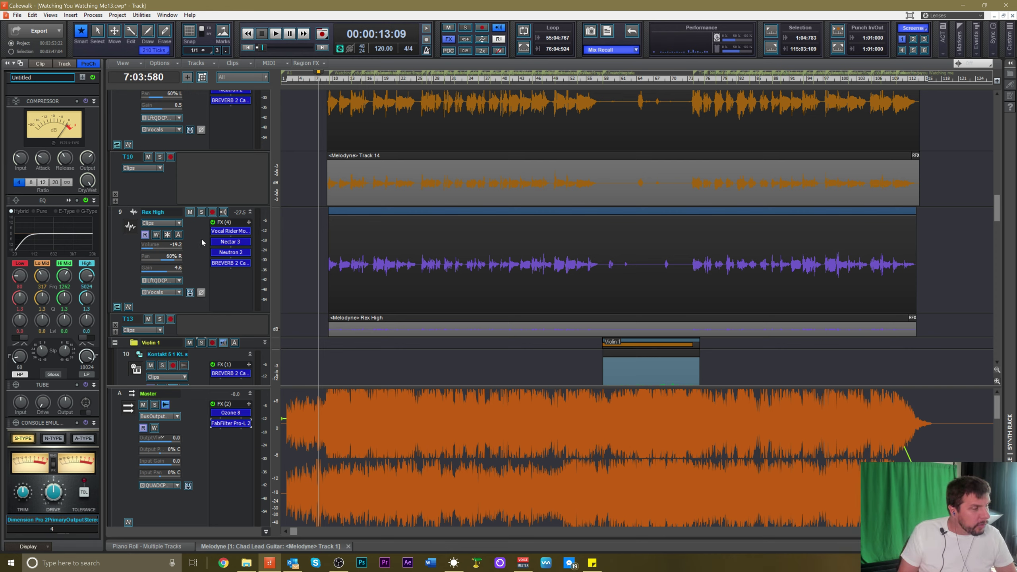
Review the effects chains of the violin, piano and drum tracks and the Master bus, plus the vocal, guitar and bass tracks
scroll(200, 245, "down", 5)
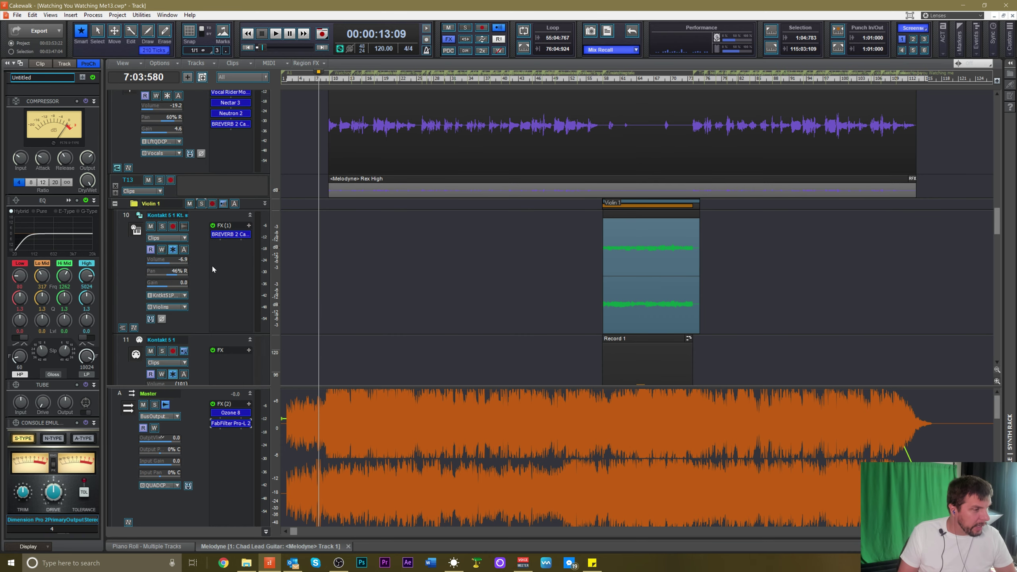
scroll(218, 290, "down", 2)
scroll(213, 310, "down", 5)
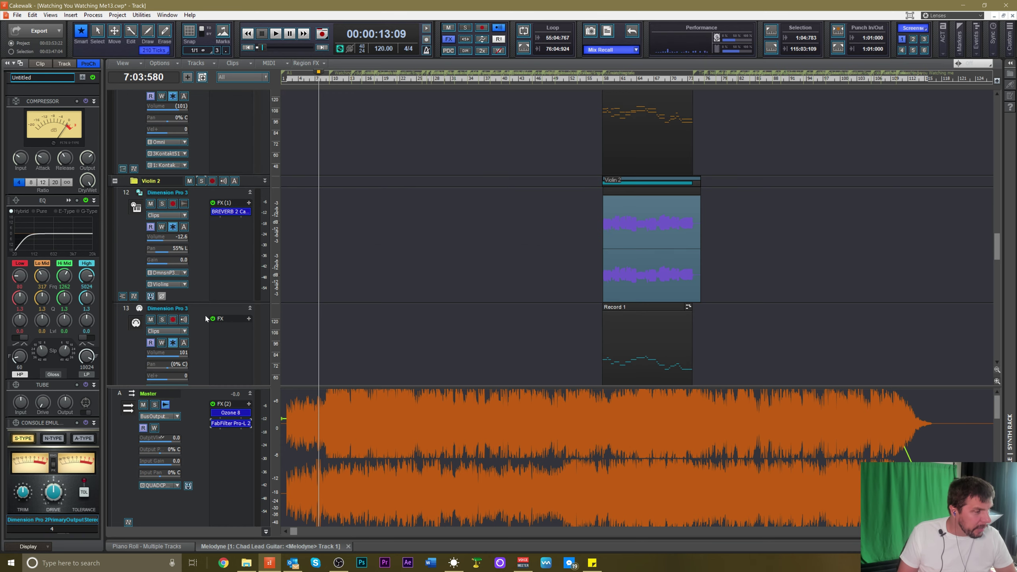
scroll(204, 418, "down", 3)
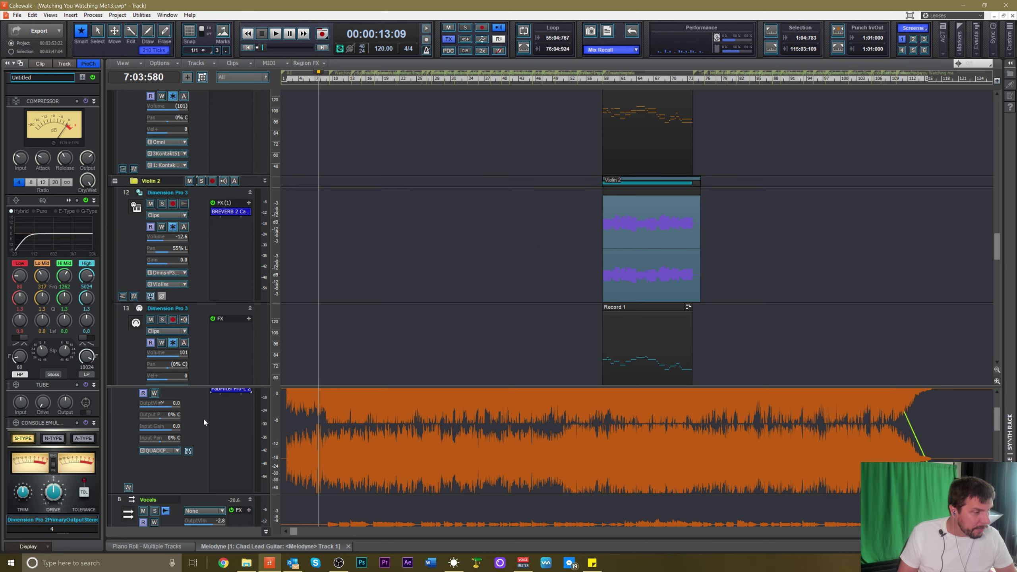
scroll(220, 448, "down", 3)
scroll(220, 442, "up", 2)
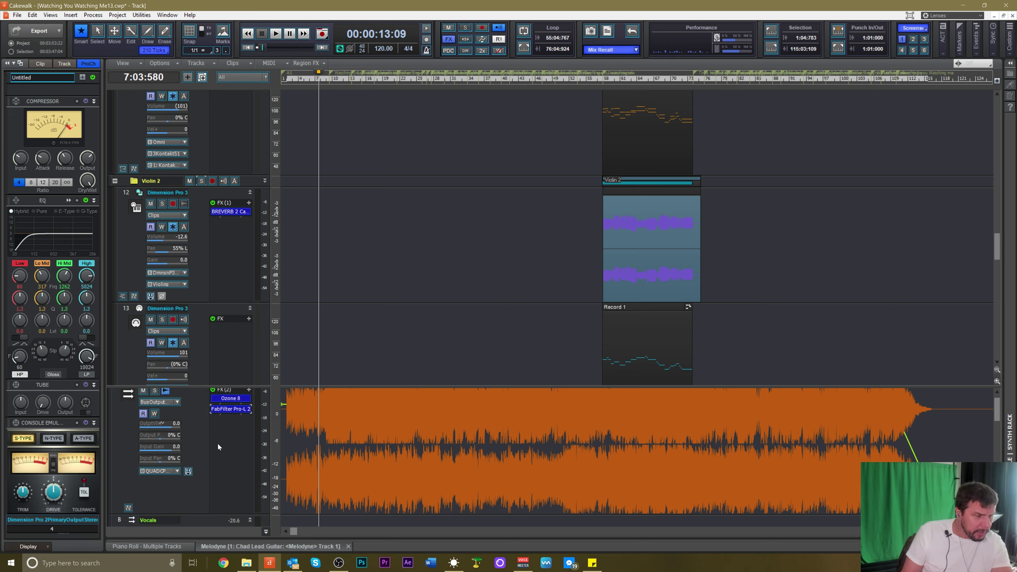
scroll(206, 436, "up", 1)
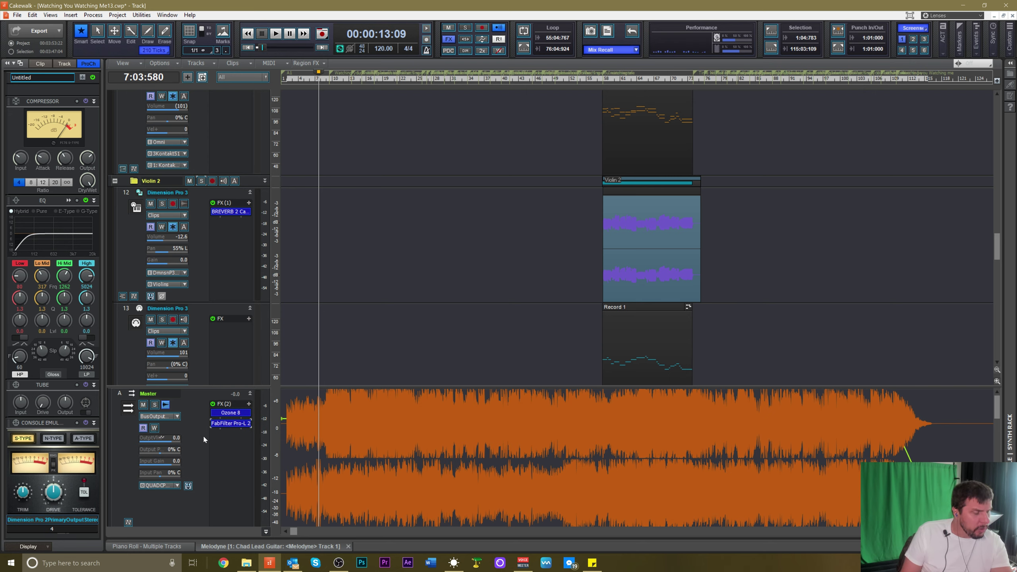
scroll(205, 337, "down", 5)
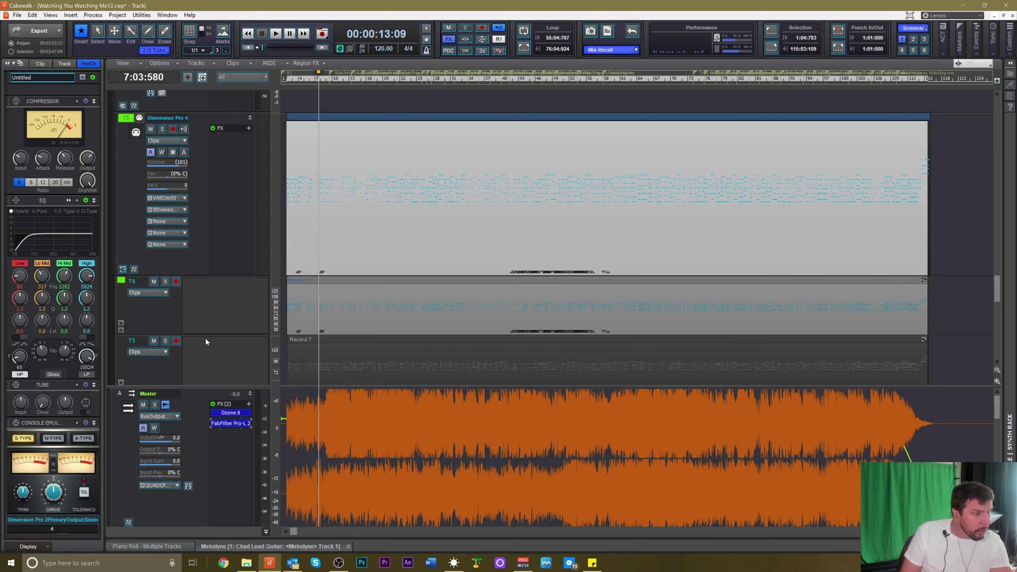
scroll(205, 342, "down", 5)
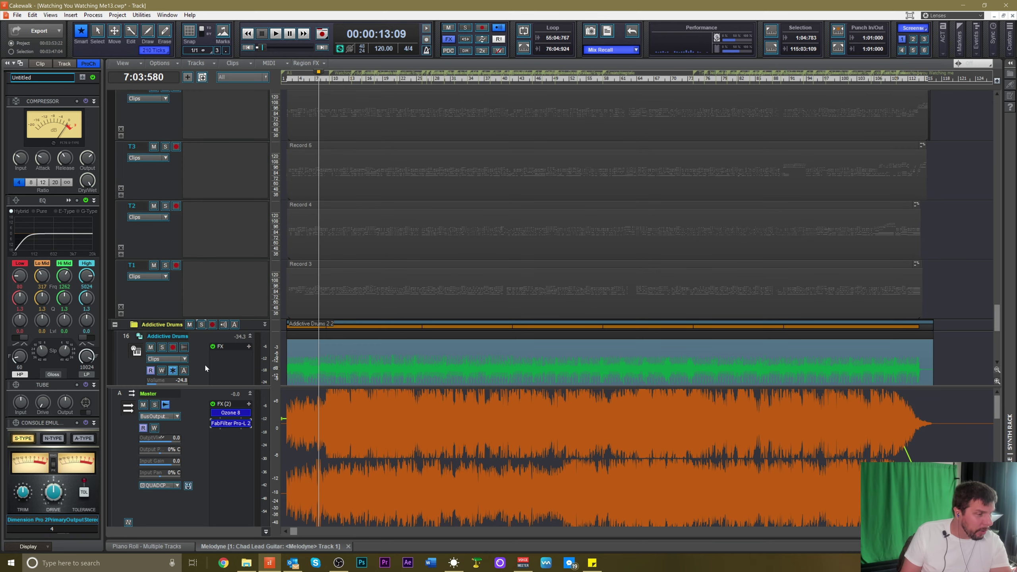
scroll(206, 368, "down", 2)
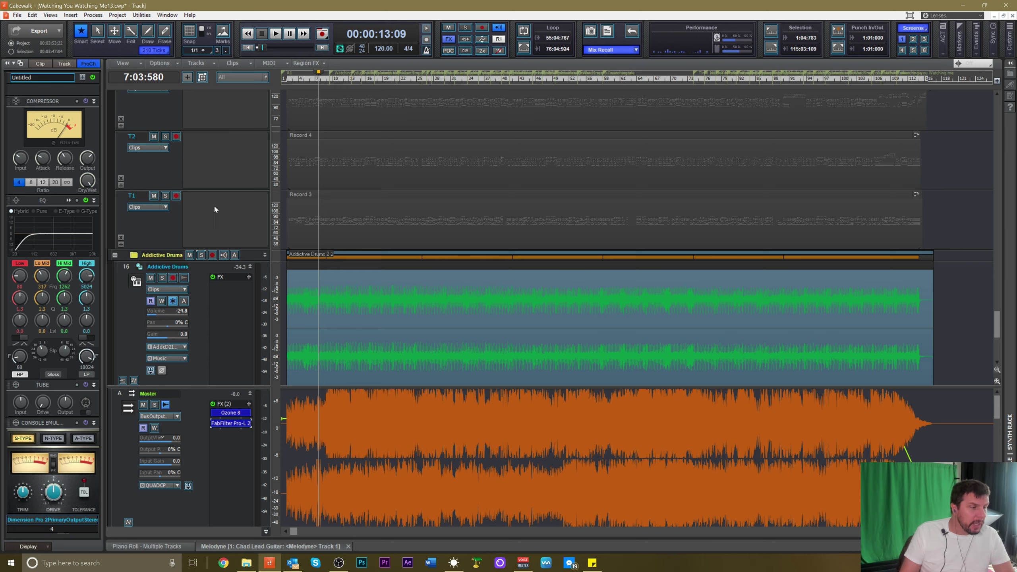
scroll(211, 240, "up", 10)
scroll(211, 243, "up", 10)
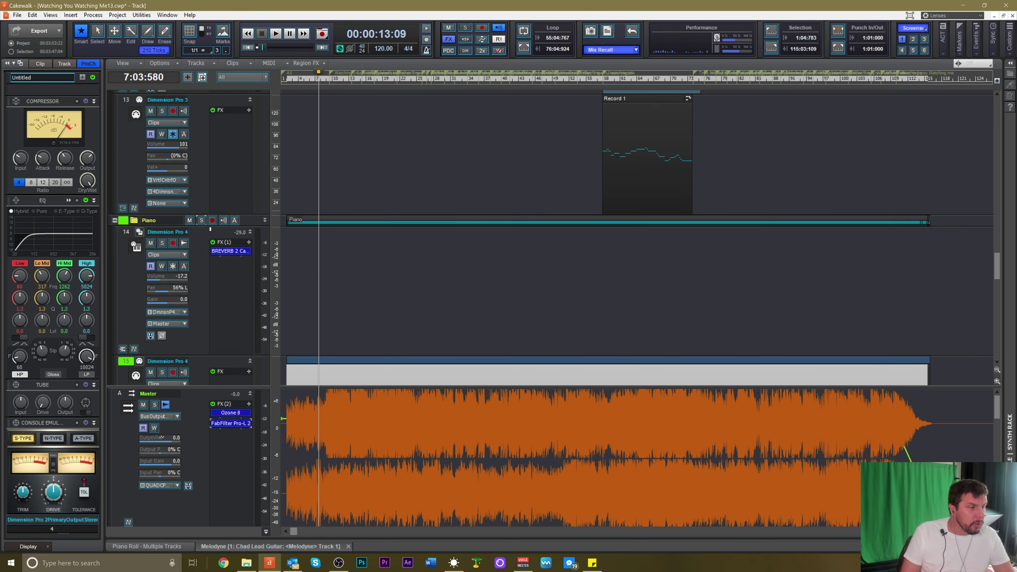
scroll(203, 176, "up", 10)
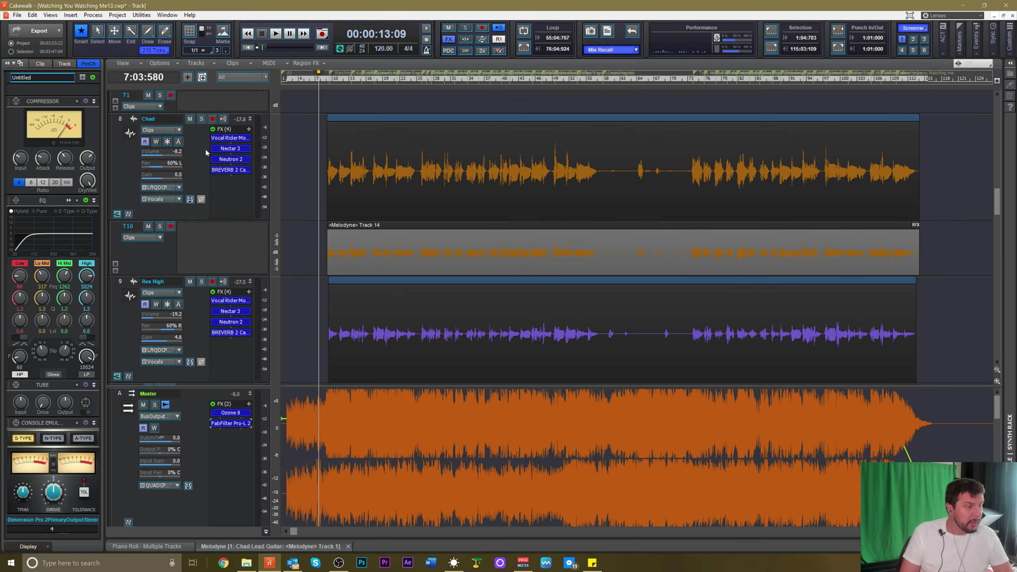
scroll(202, 138, "up", 8)
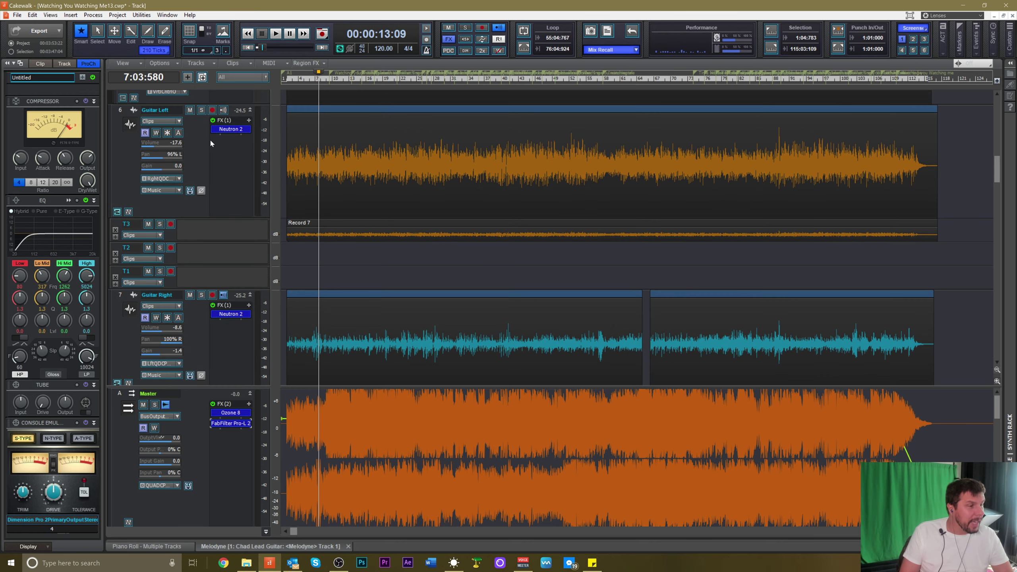
scroll(195, 153, "up", 8)
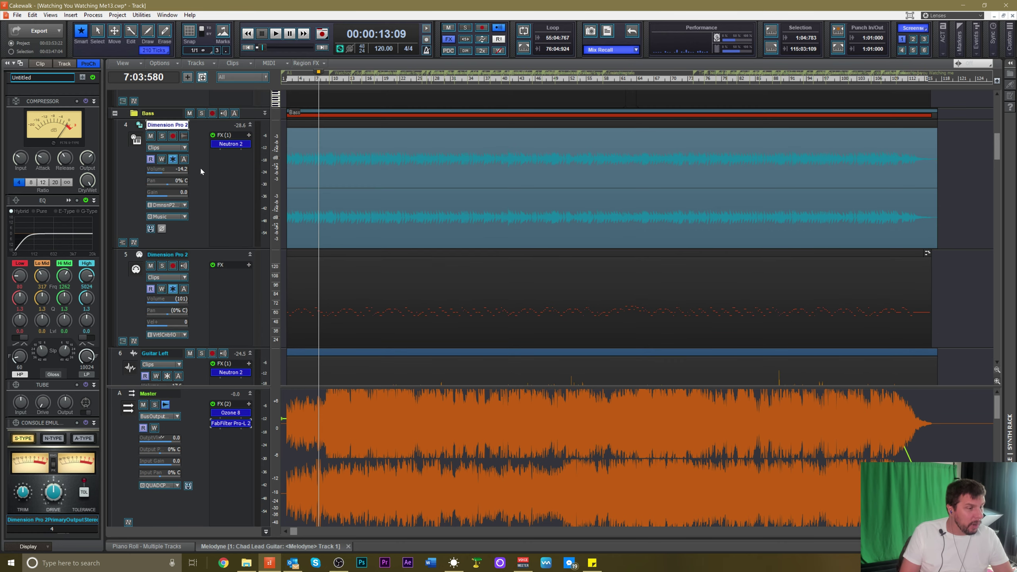
Solo the Addictive Drums folder and compare the drums alone with the full mix during playback
scroll(202, 176, "down", 20)
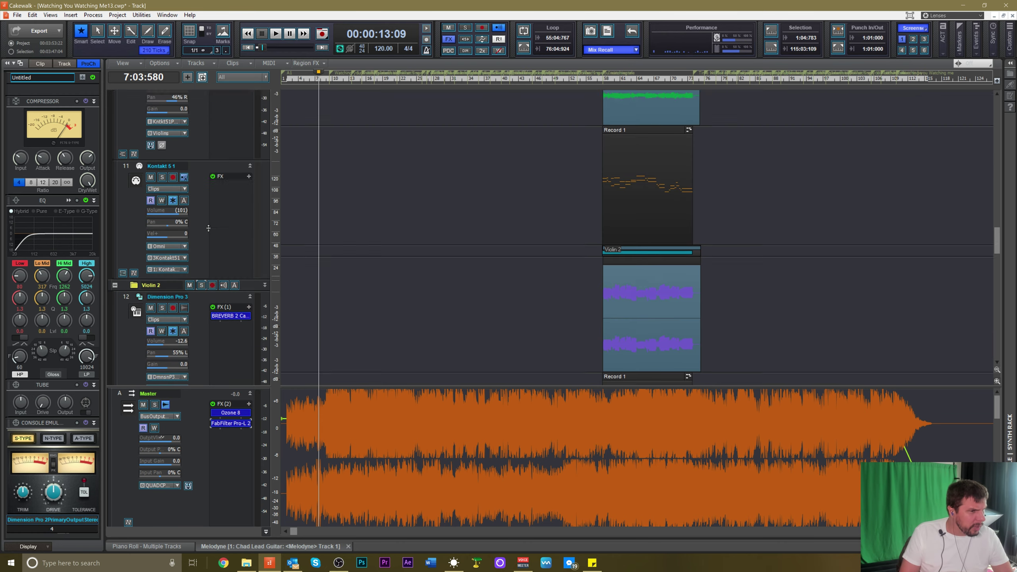
scroll(208, 233, "down", 10)
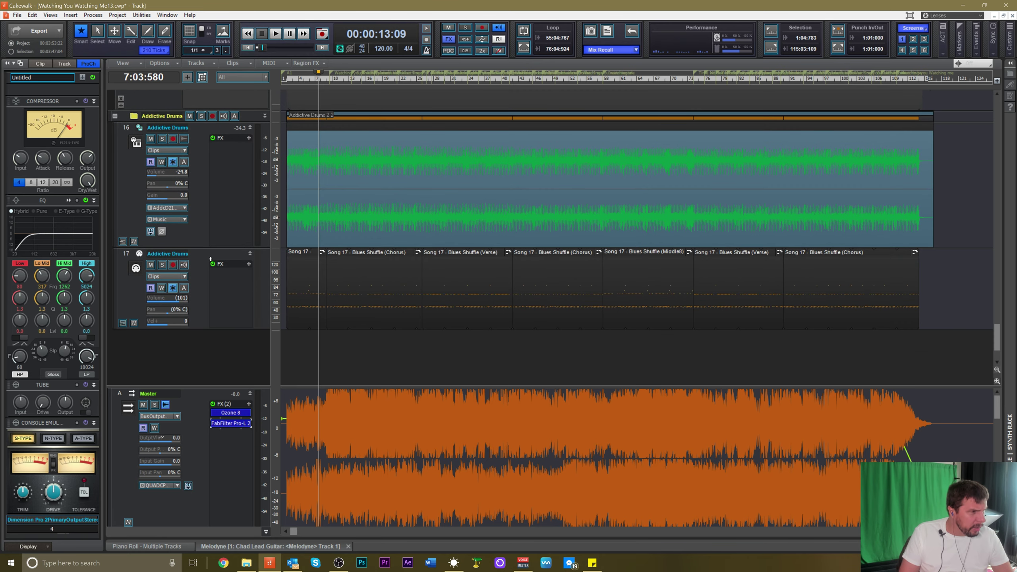
left_click(201, 185)
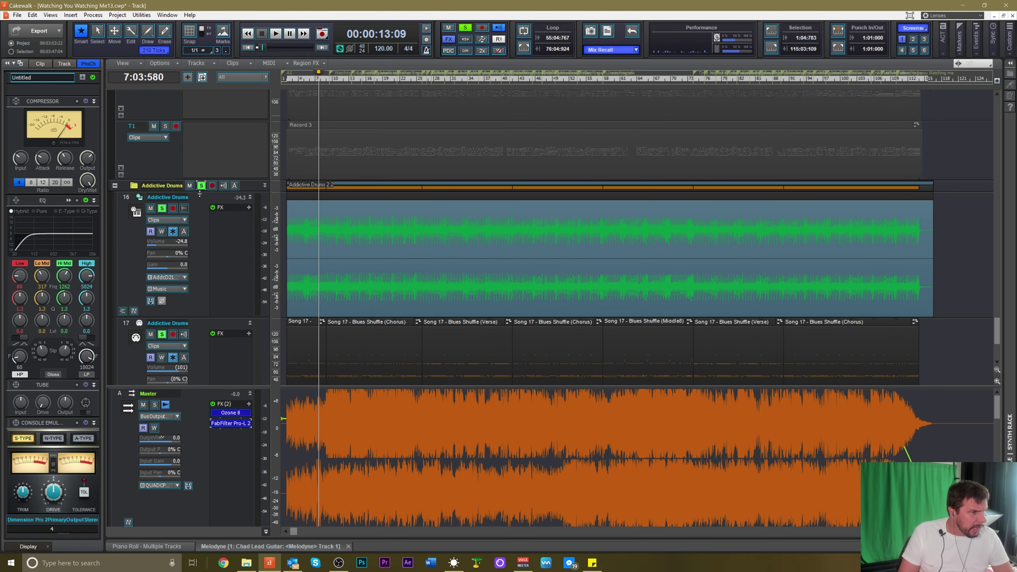
key("space")
left_click(464, 28)
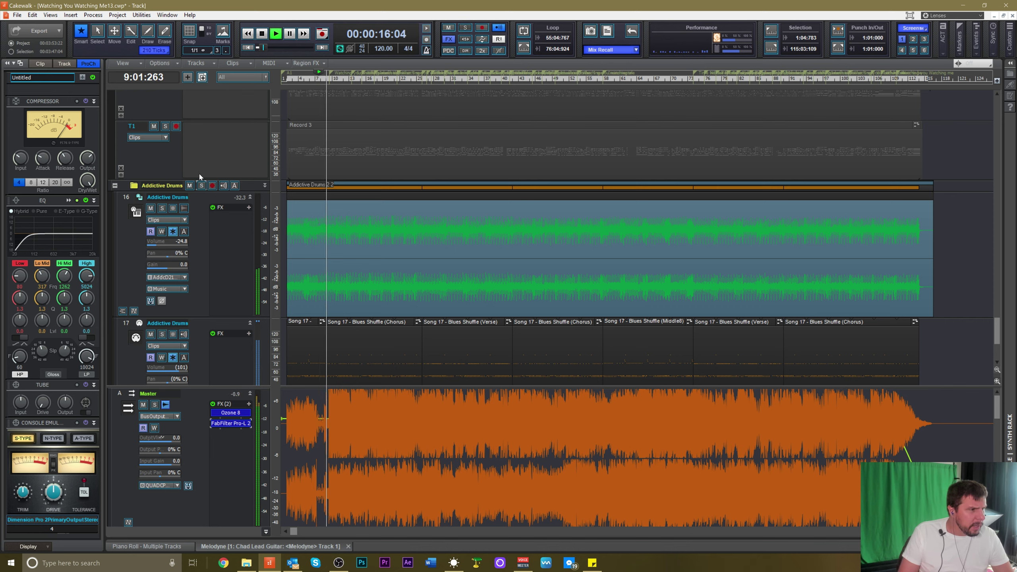
left_click(201, 186)
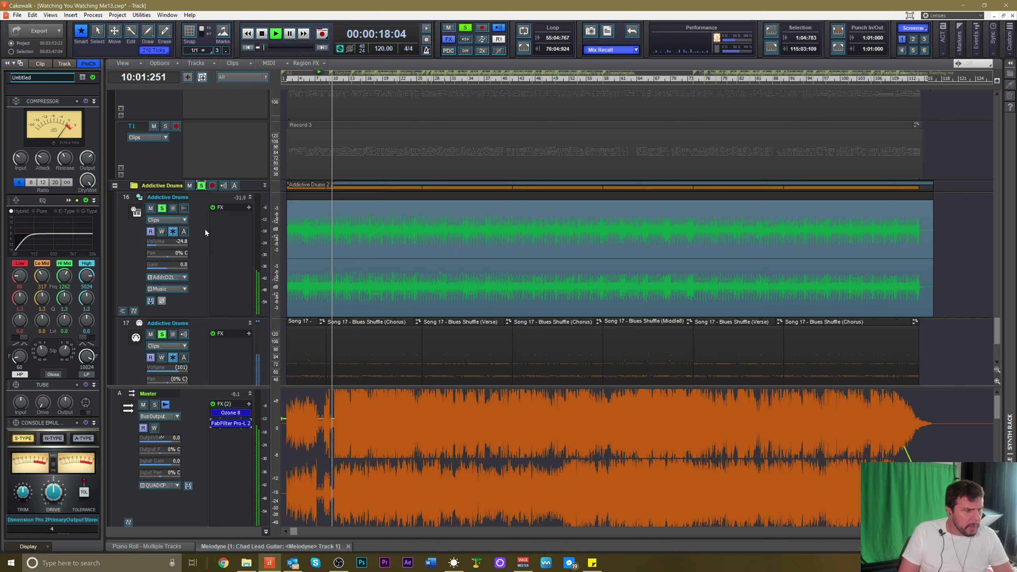
Enlarge the timeline around the song's opening while the soloed drums play, and place the stopped playhead in bar 1
scroll(353, 298, "down", 3)
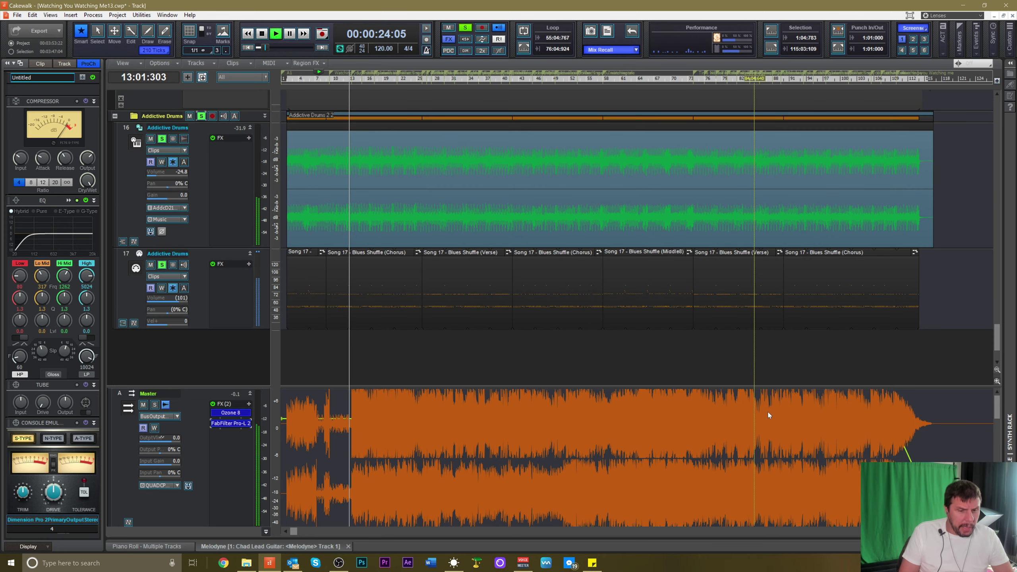
key("ctrl+Right")
key("ctrl+Right")
key("ctrl+Right")
key("ctrl+Right")
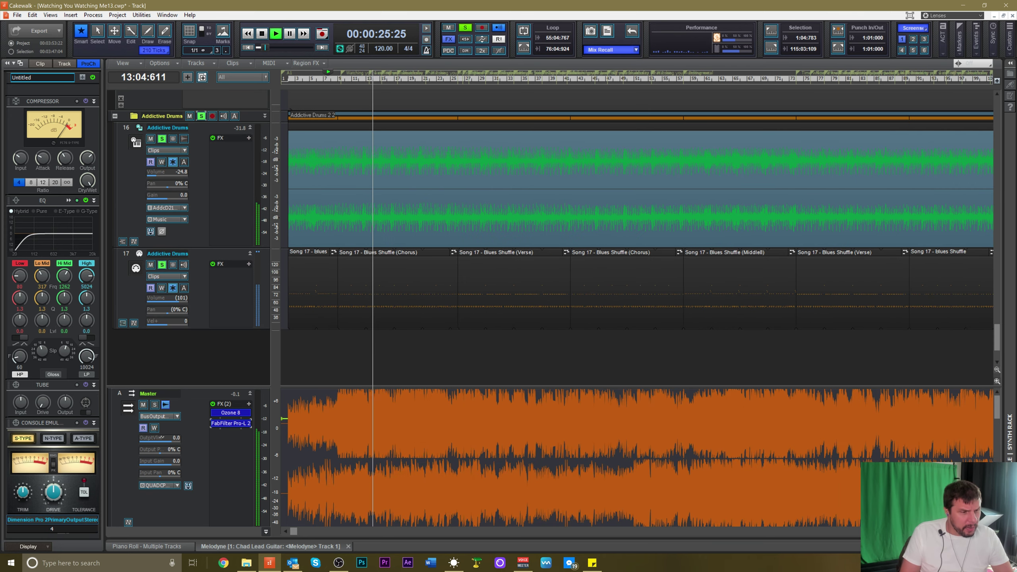
key("space")
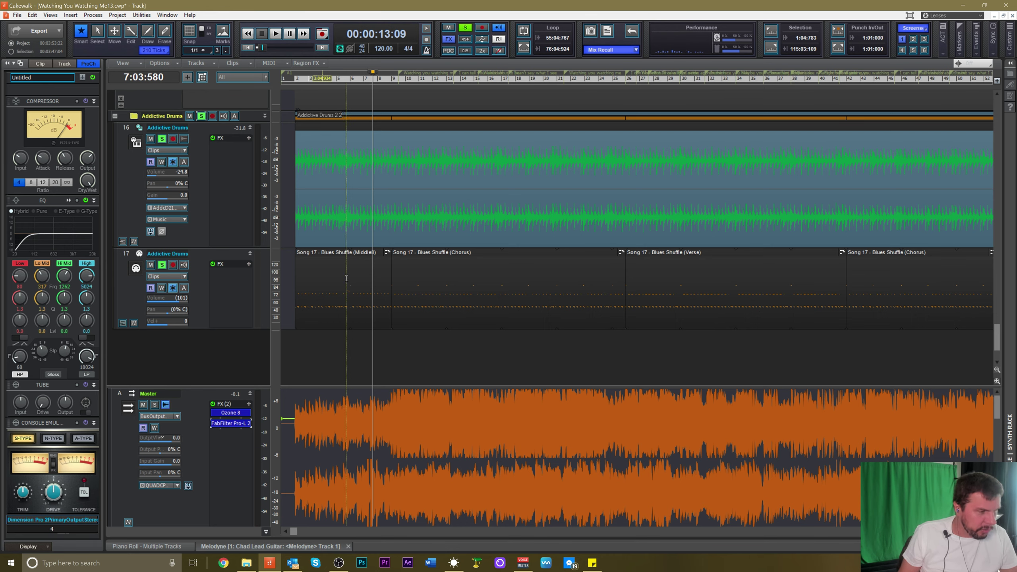
left_click(291, 79)
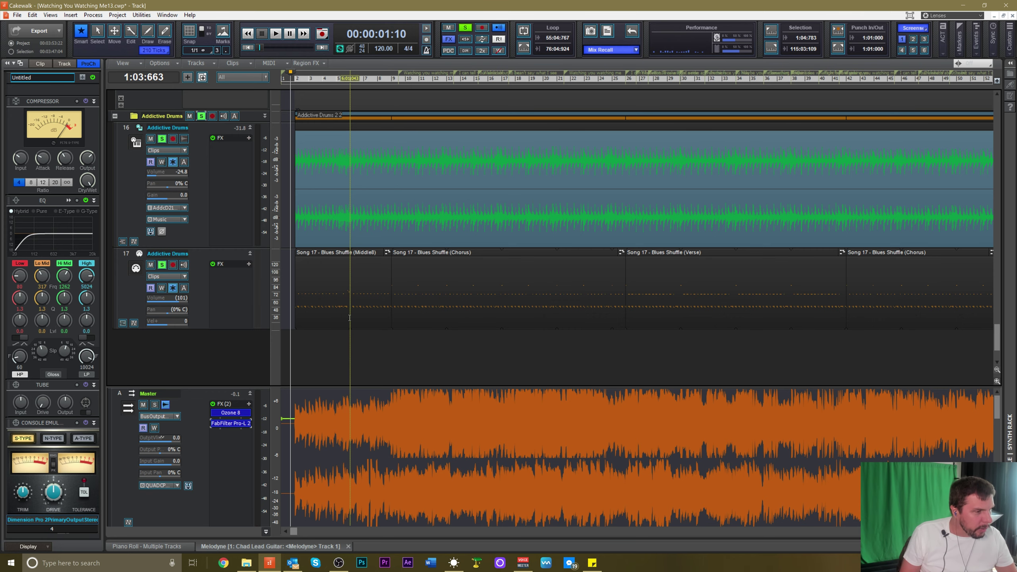
Examine the tracks from Addictive Drums back through piano, violins and vocals to Guitar Left, checking their effects and waveforms
scroll(228, 249, "up", 1)
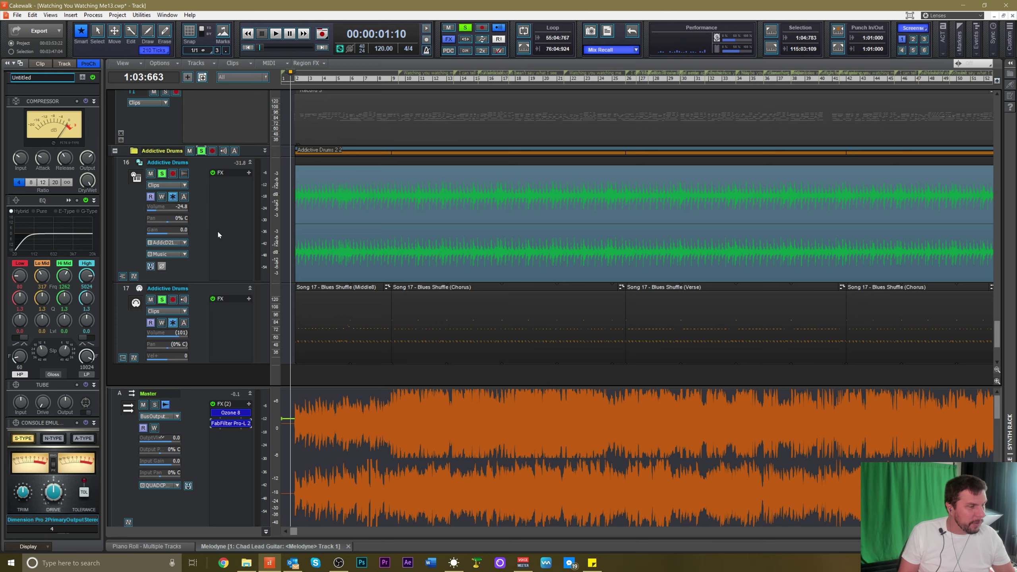
scroll(218, 233, "up", 8)
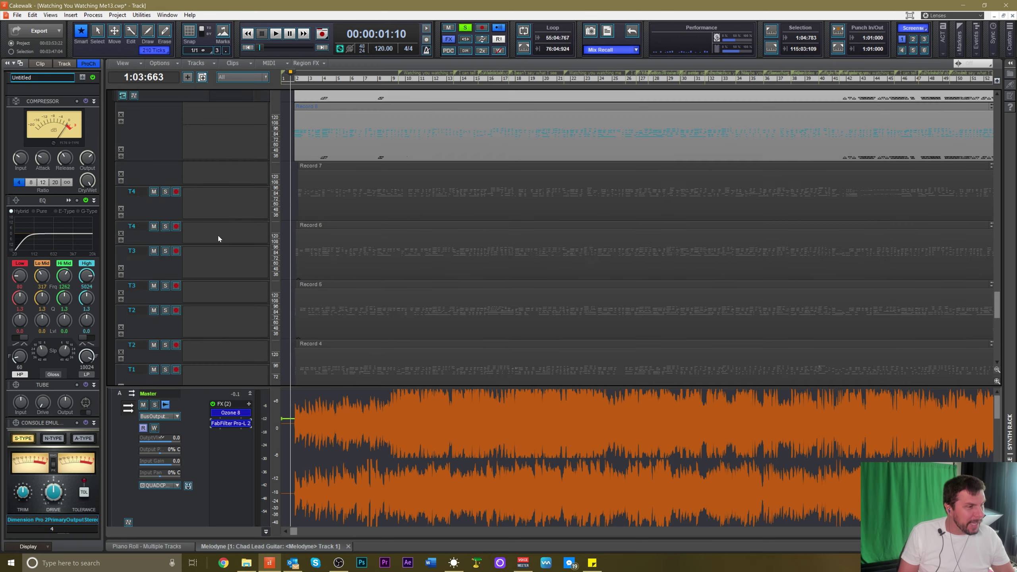
scroll(218, 234, "up", 10)
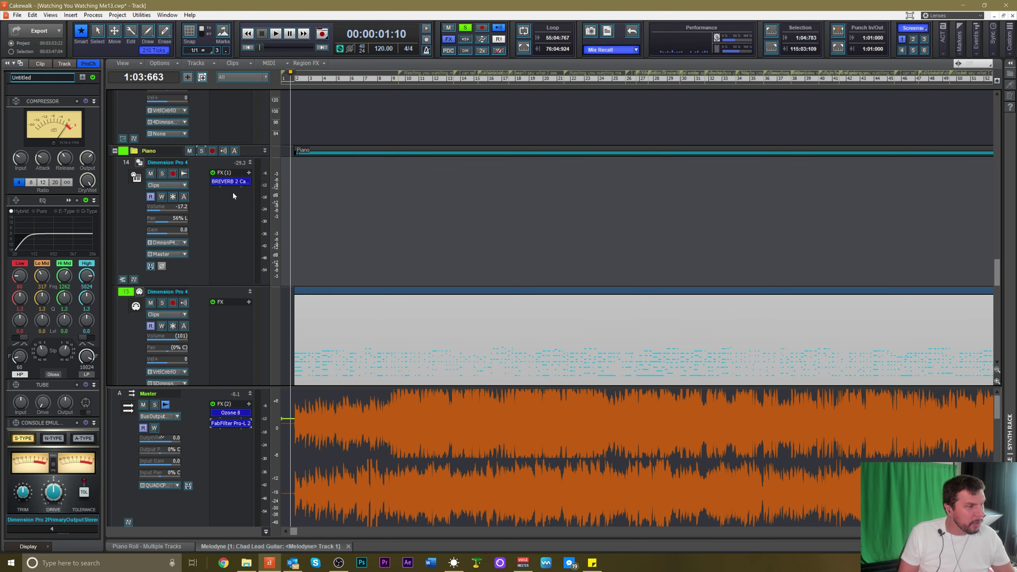
scroll(224, 188, "up", 6)
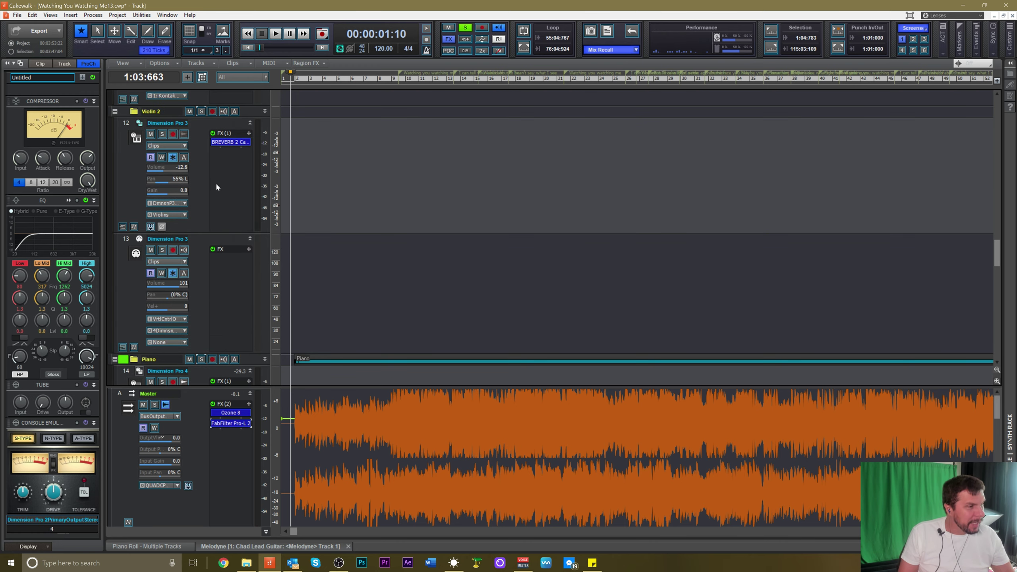
scroll(216, 185, "up", 8)
scroll(195, 187, "up", 4)
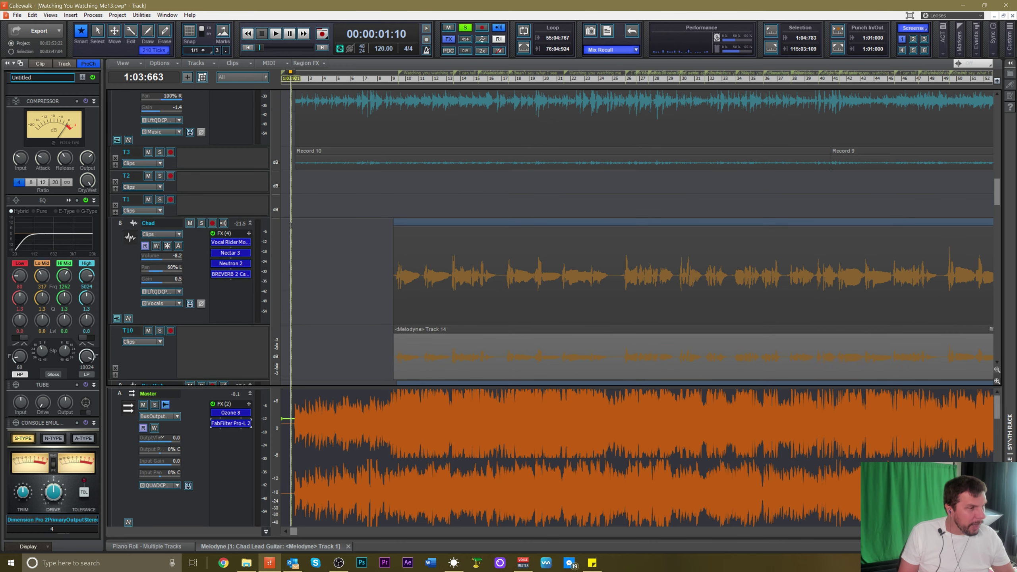
scroll(200, 208, "up", 5)
scroll(206, 208, "up", 6)
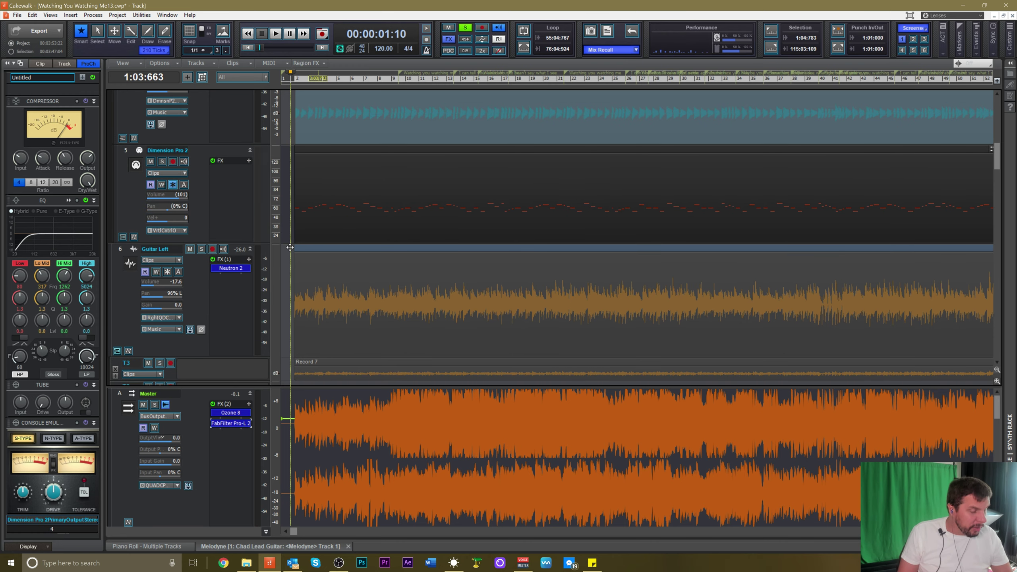
Examine the effects on Guitar Right, vocal tracks 8 and 9, the second violin and the piano tracks
scroll(242, 273, "down", 6)
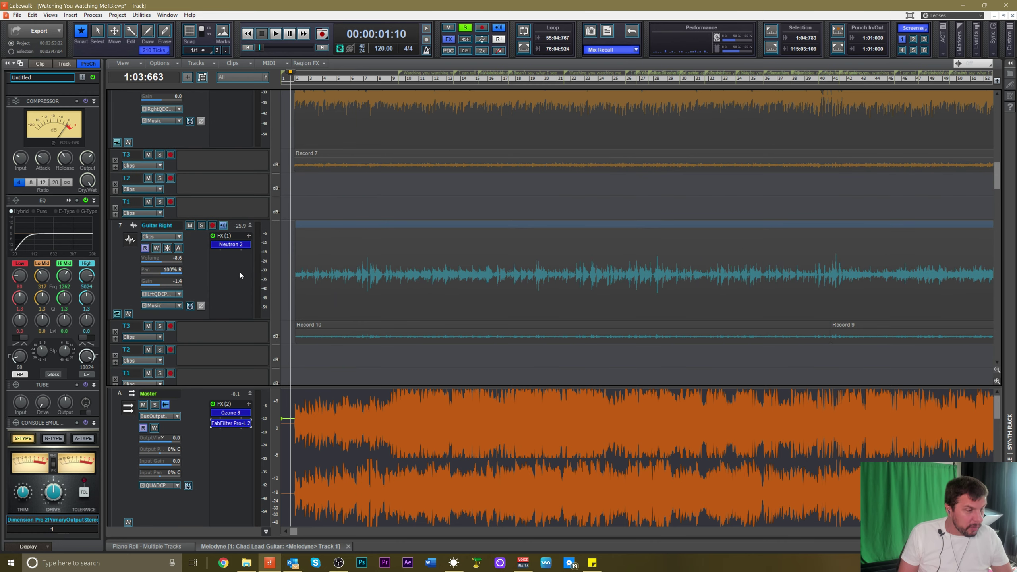
scroll(219, 277, "down", 8)
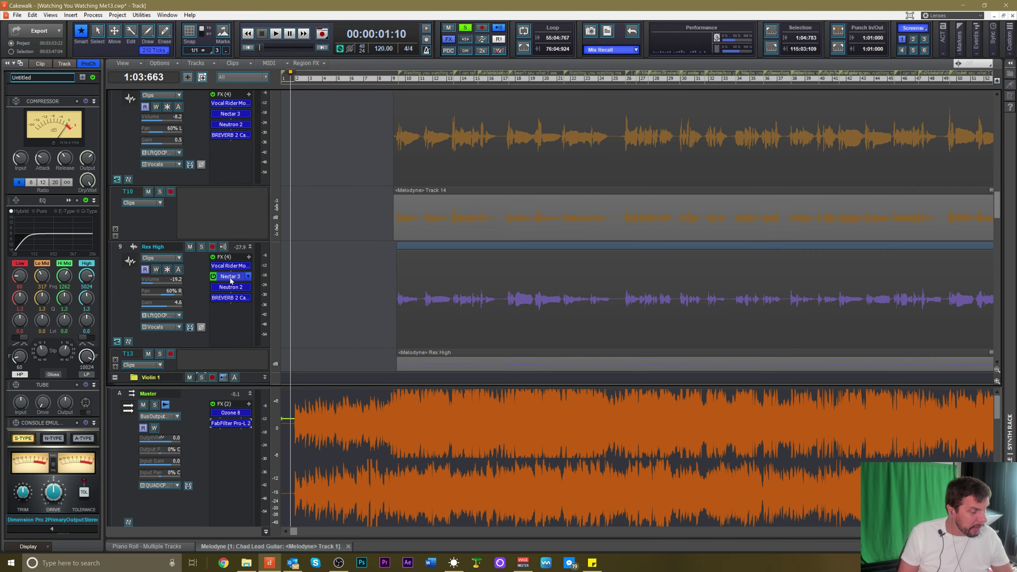
scroll(241, 307, "down", 10)
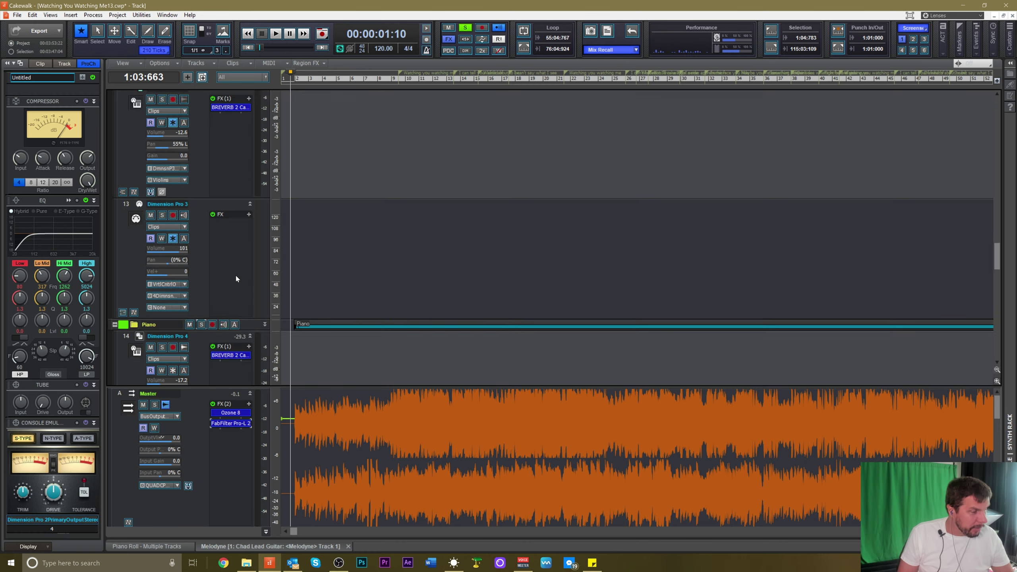
scroll(233, 298, "up", 4)
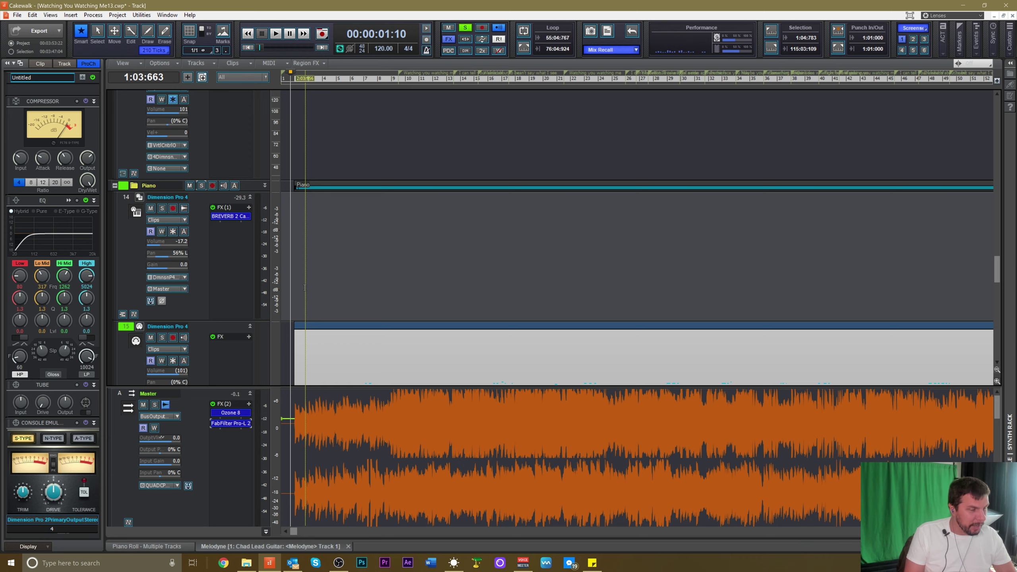
scroll(229, 279, "down", 2)
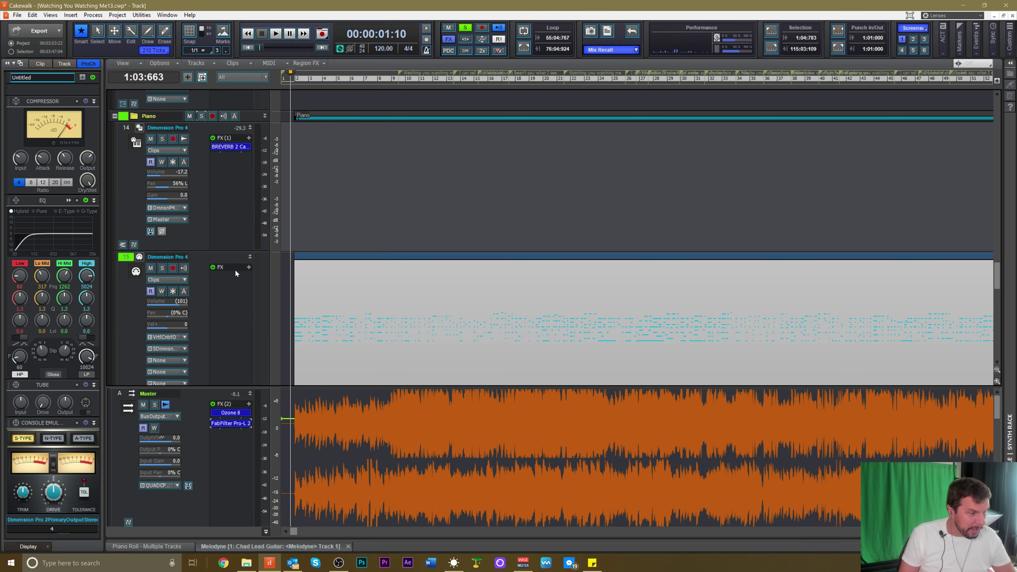
scroll(235, 273, "down", 2)
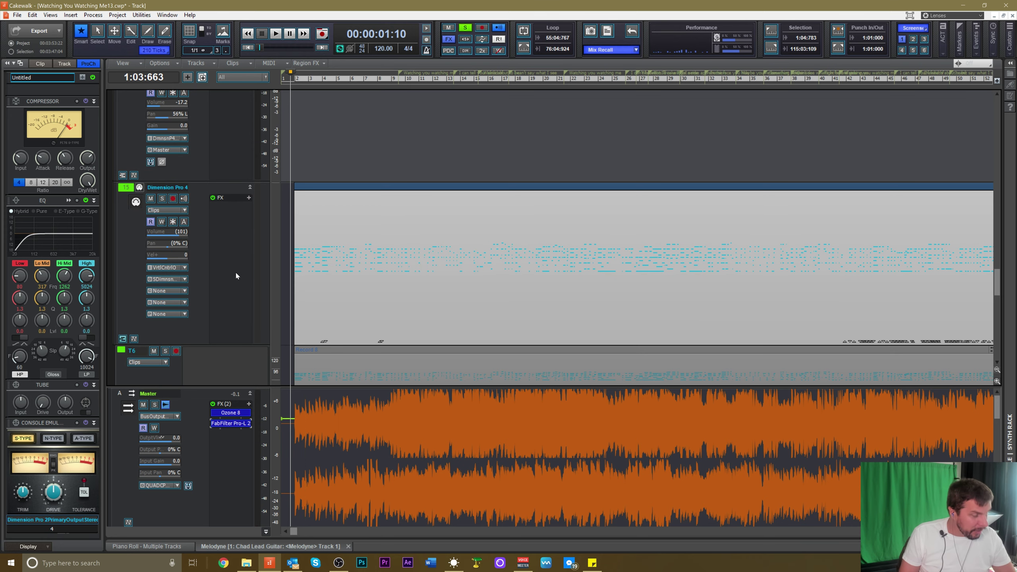
scroll(236, 276, "up", 2)
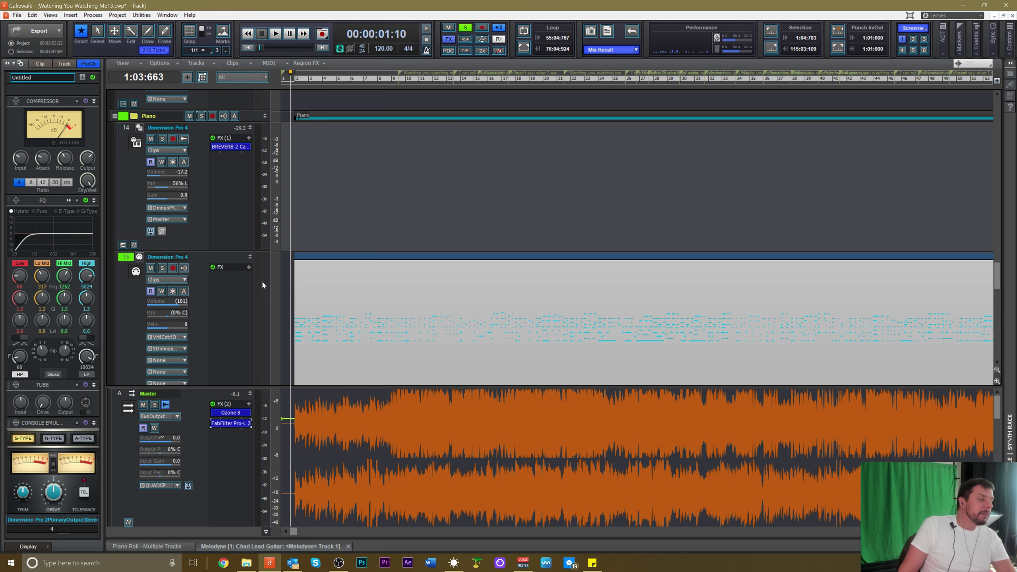
scroll(223, 269, "up", 10)
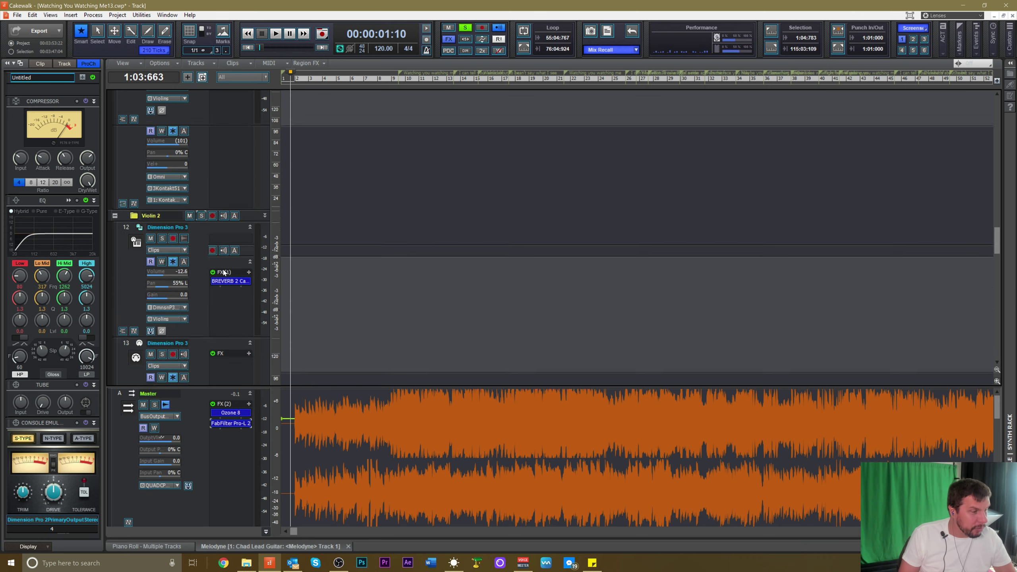
Examine the effects and routing on the Violin 1 and Violin 2 tracks, continuing down to the Piano folder
scroll(222, 264, "up", 2)
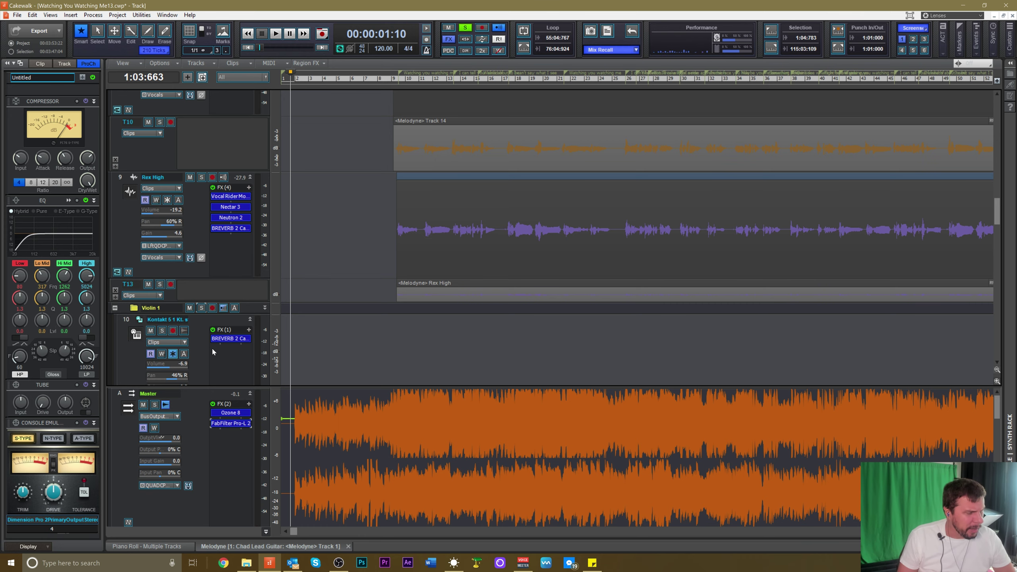
scroll(212, 345, "down", 6)
scroll(219, 327, "down", 3)
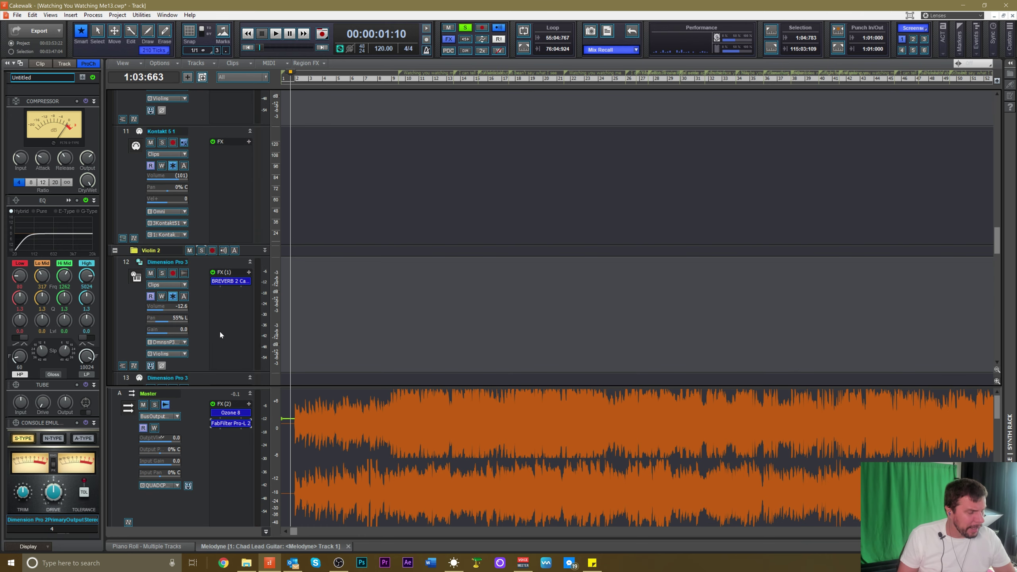
scroll(219, 331, "down", 2)
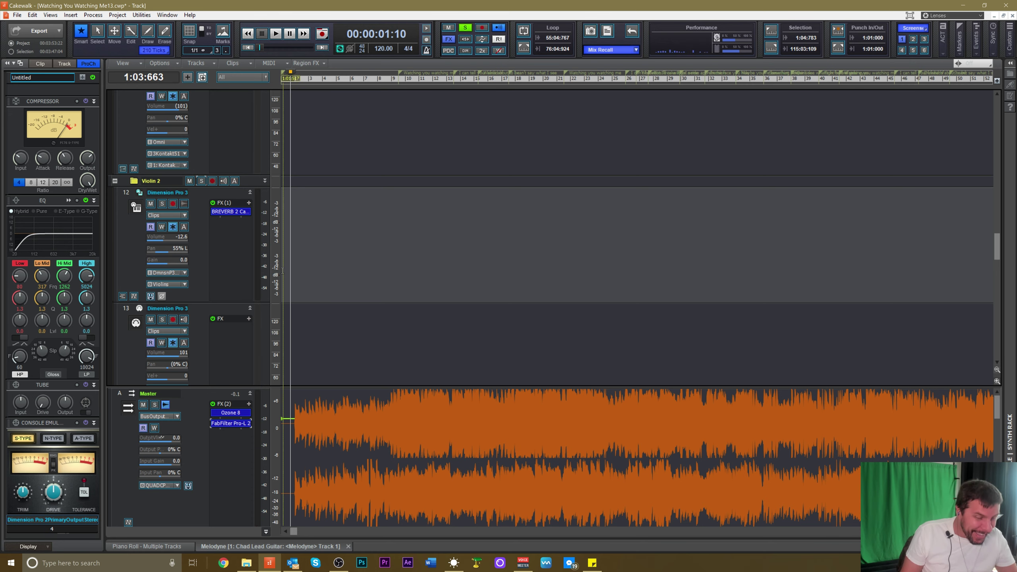
scroll(222, 277, "down", 2)
scroll(221, 271, "down", 2)
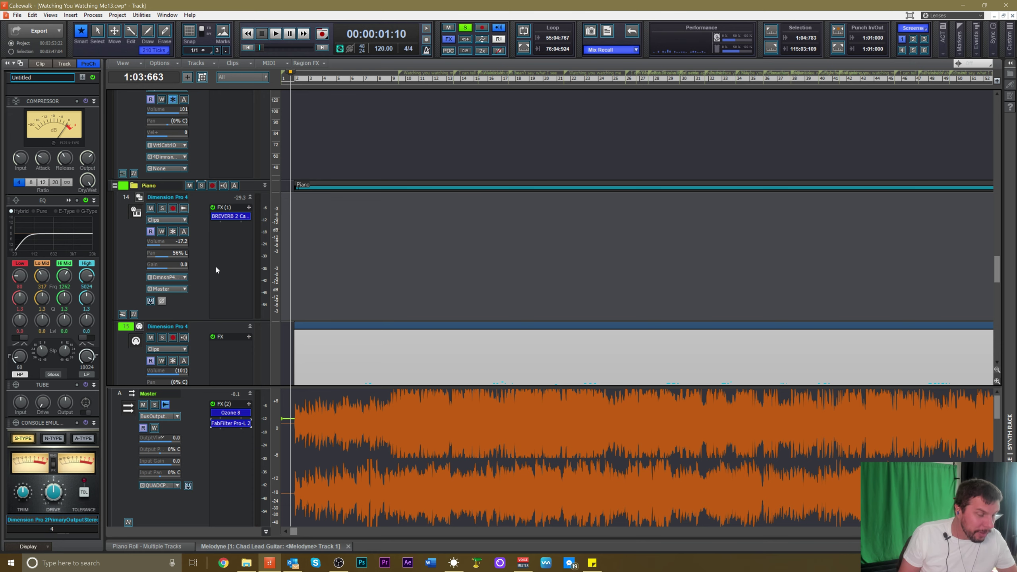
scroll(216, 268, "down", 2)
scroll(204, 289, "up", 2)
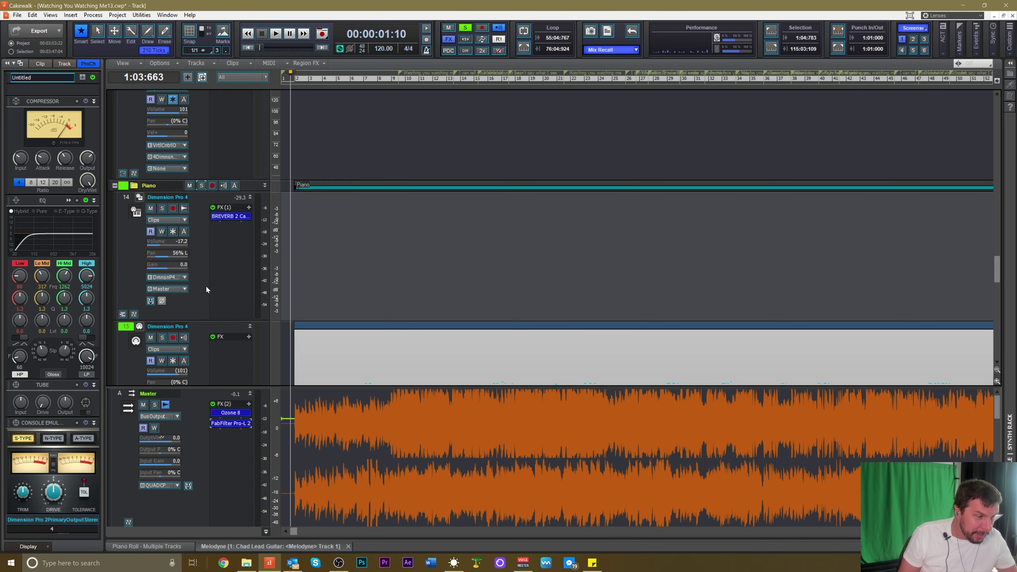
Examine the piano's synth audio and MIDI tracks alongside the Violin 2 tracks, checking their effects and output routing
scroll(207, 289, "down", 2)
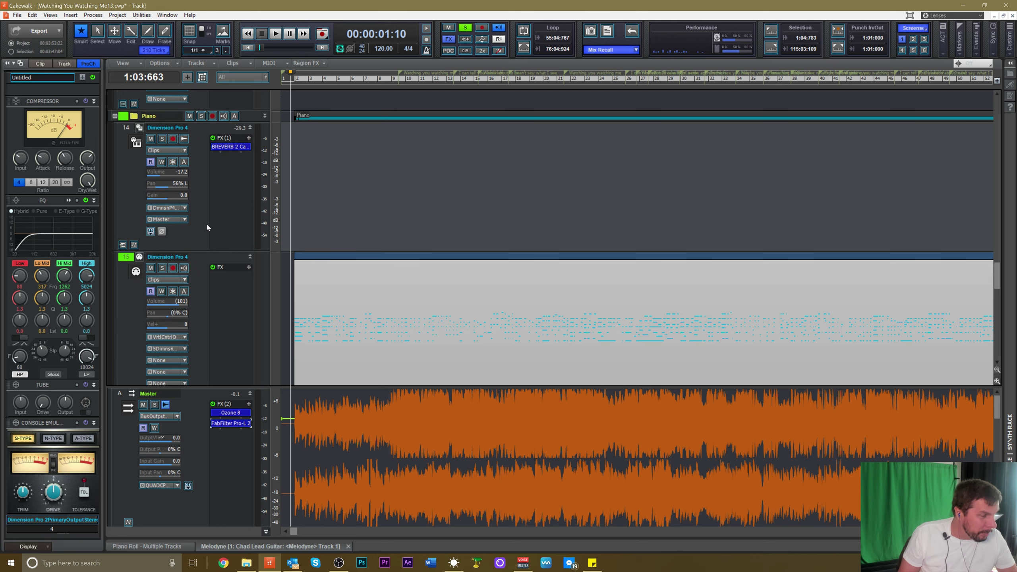
scroll(206, 229, "down", 3)
scroll(206, 228, "up", 3)
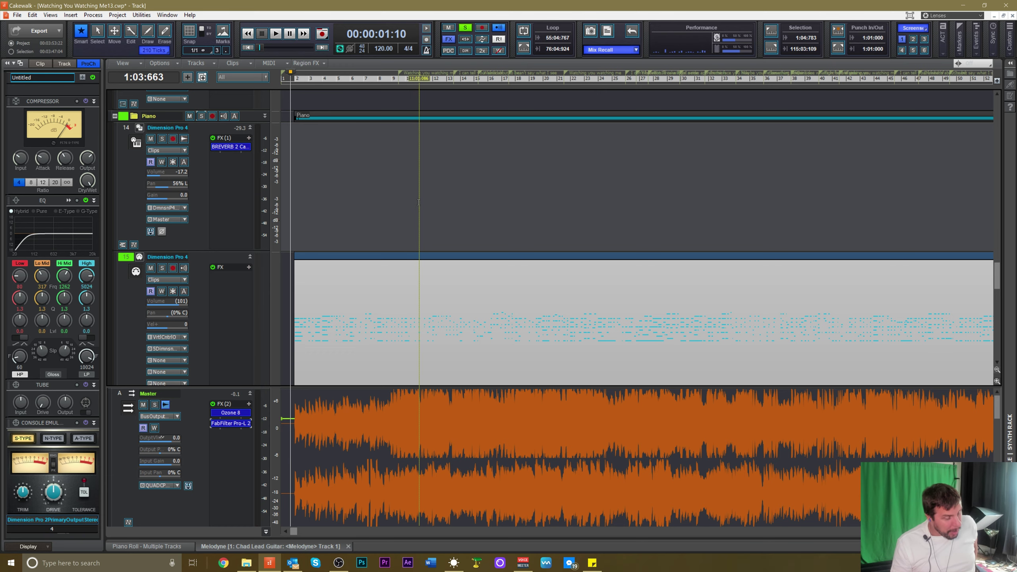
scroll(417, 255, "up", 5)
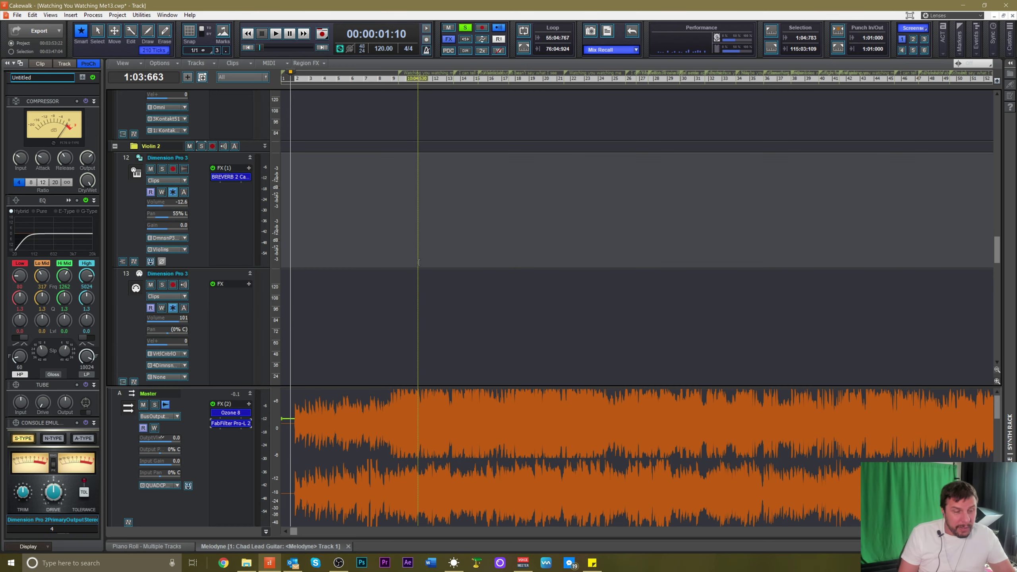
scroll(457, 255, "down", 5)
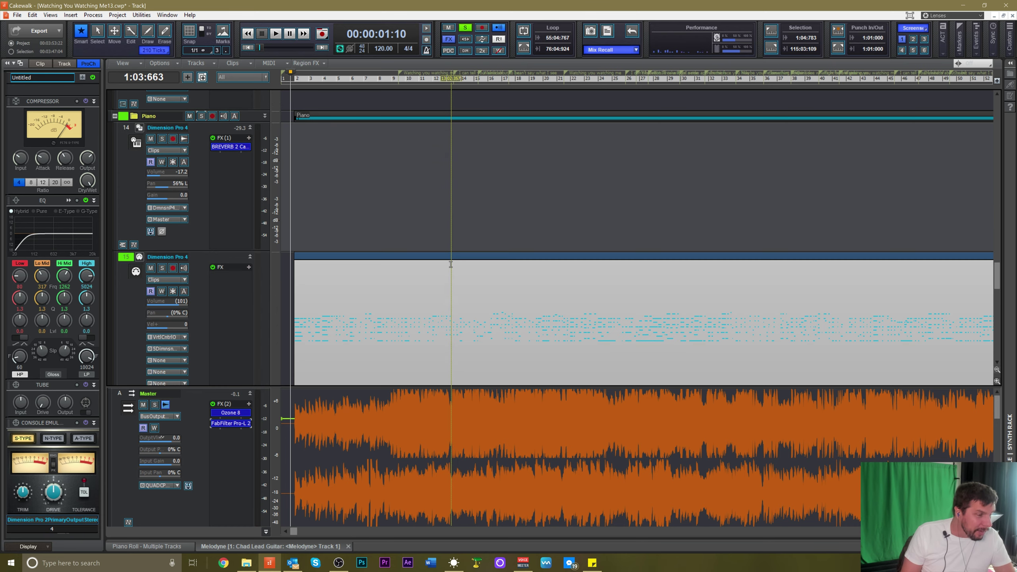
scroll(451, 265, "down", 1)
scroll(452, 264, "up", 2)
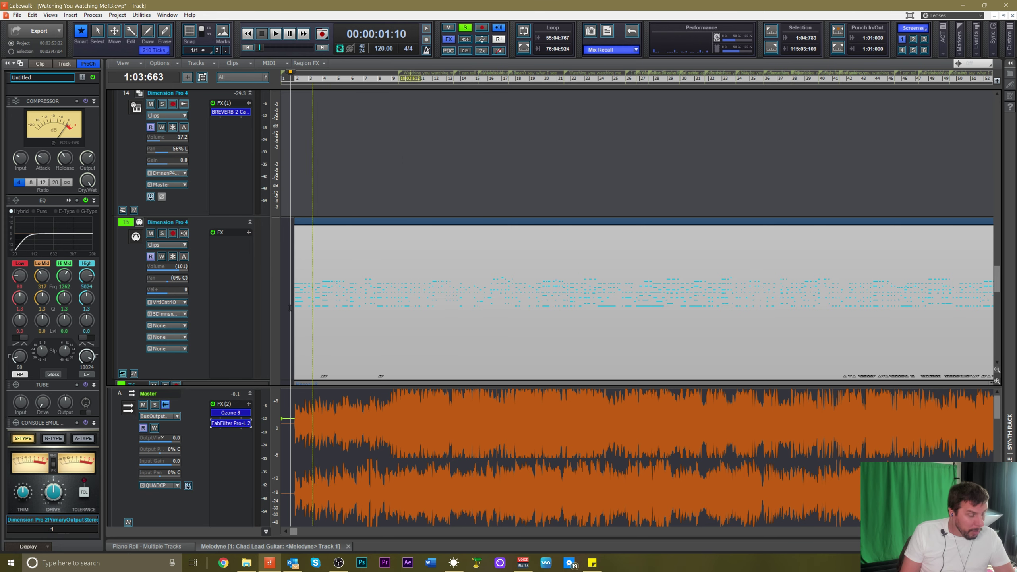
scroll(258, 315, "up", 2)
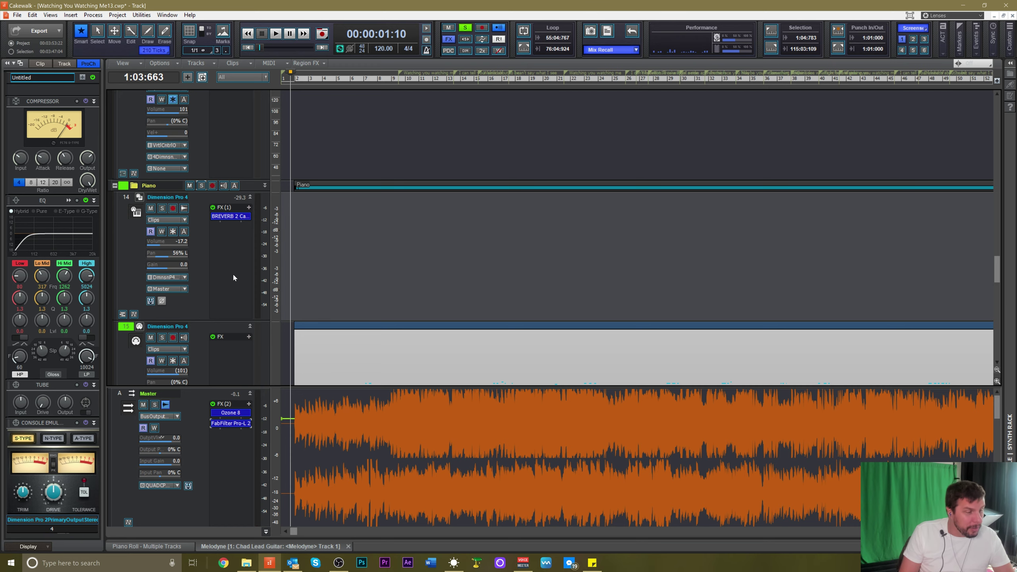
Review the effects chains from the violins back through vocals, guitars and bass to the Pad and lead guitar tracks
scroll(234, 278, "up", 8)
scroll(225, 232, "up", 2)
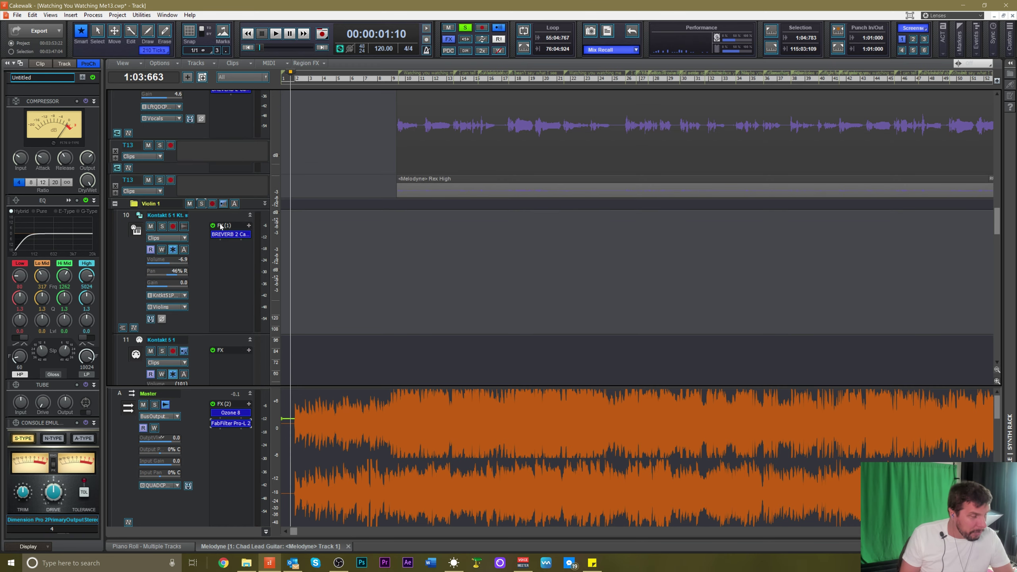
scroll(220, 225, "up", 3)
scroll(201, 199, "up", 5)
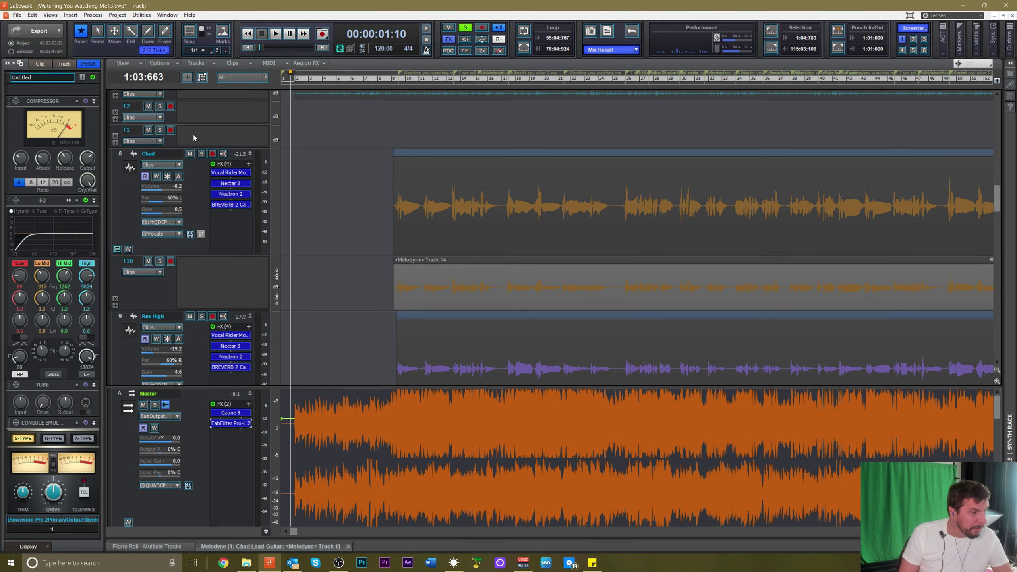
scroll(208, 135, "up", 5)
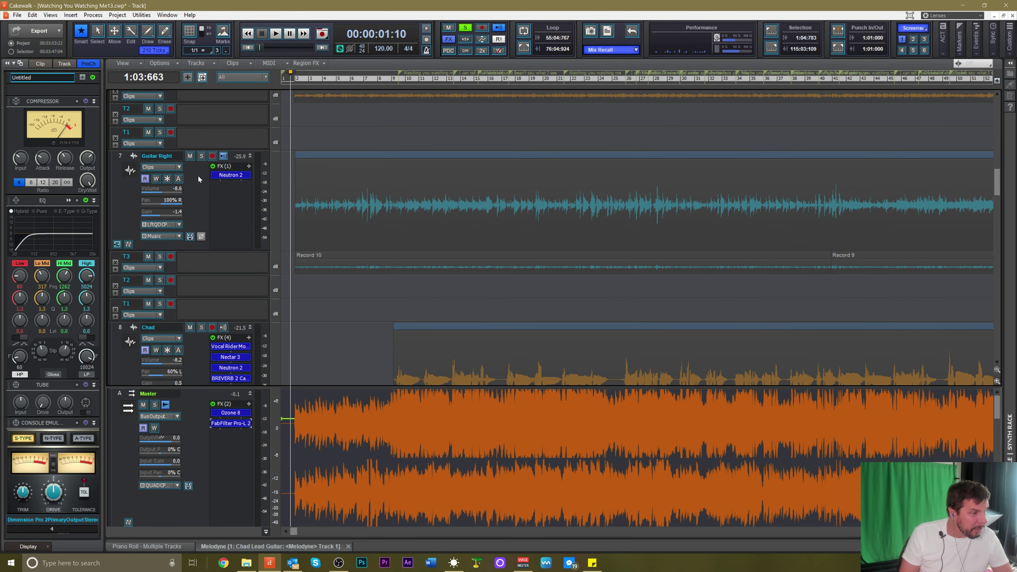
scroll(214, 138, "up", 6)
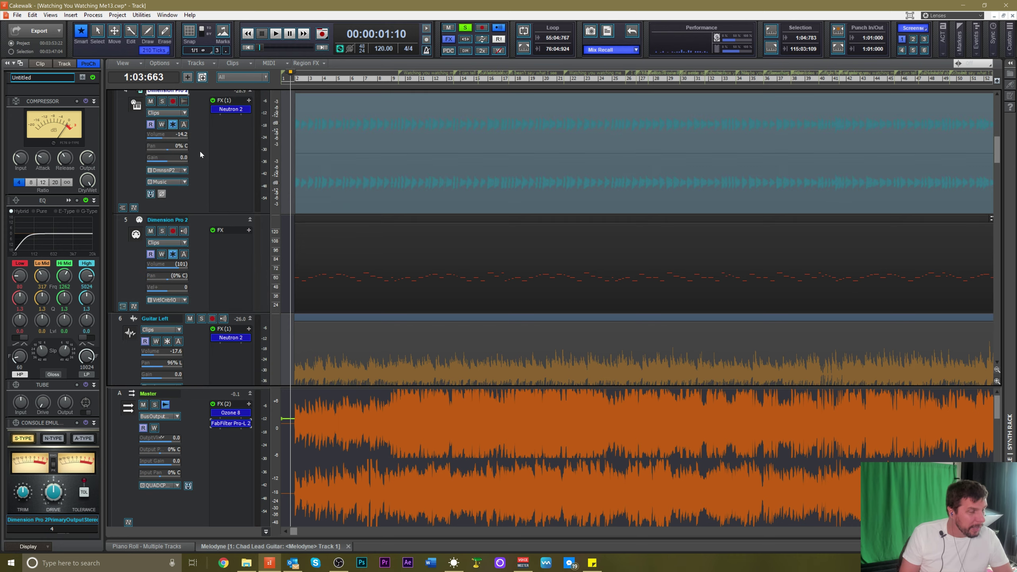
scroll(206, 148, "up", 6)
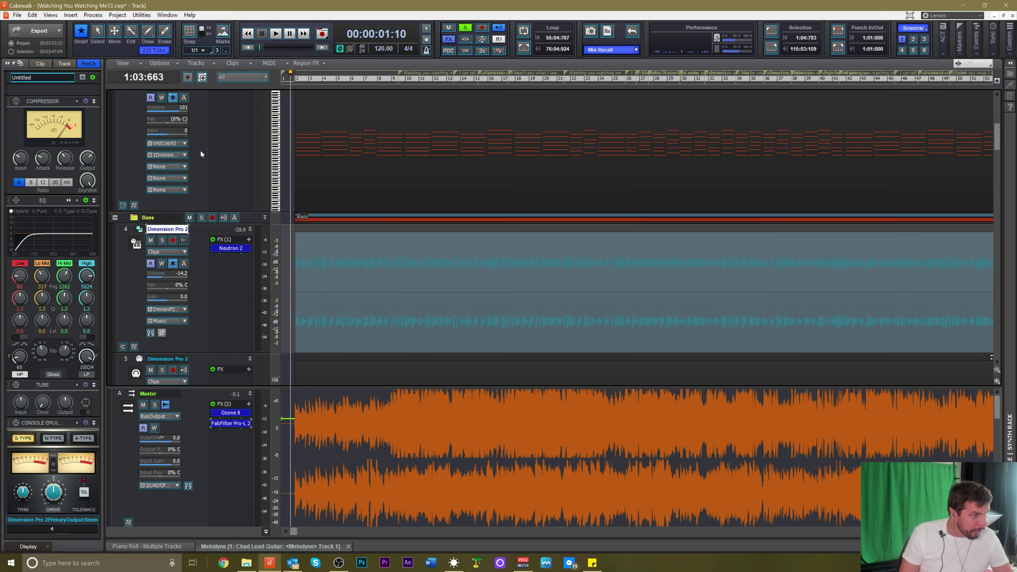
scroll(202, 159, "up", 3)
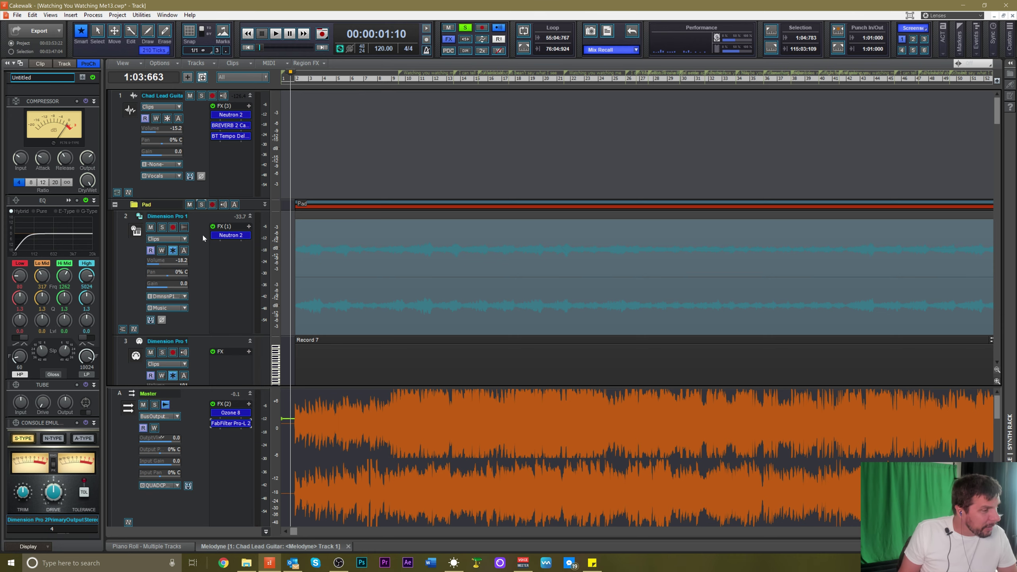
Review the tracks from Pad and Bass down through guitars, vocals and both violins to the Piano folder
scroll(202, 237, "down", 3)
scroll(205, 262, "down", 5)
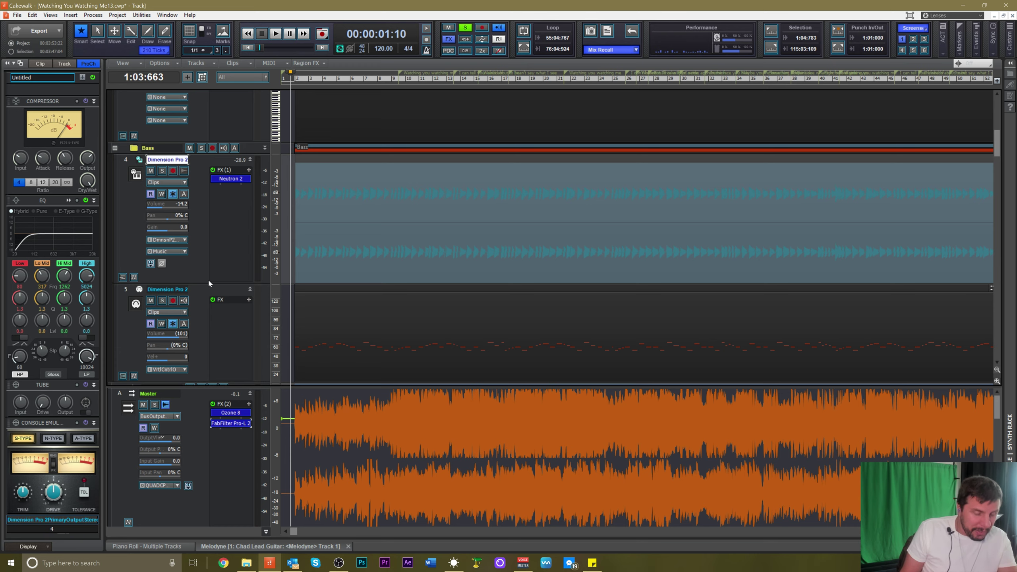
scroll(208, 281, "down", 8)
scroll(209, 282, "down", 4)
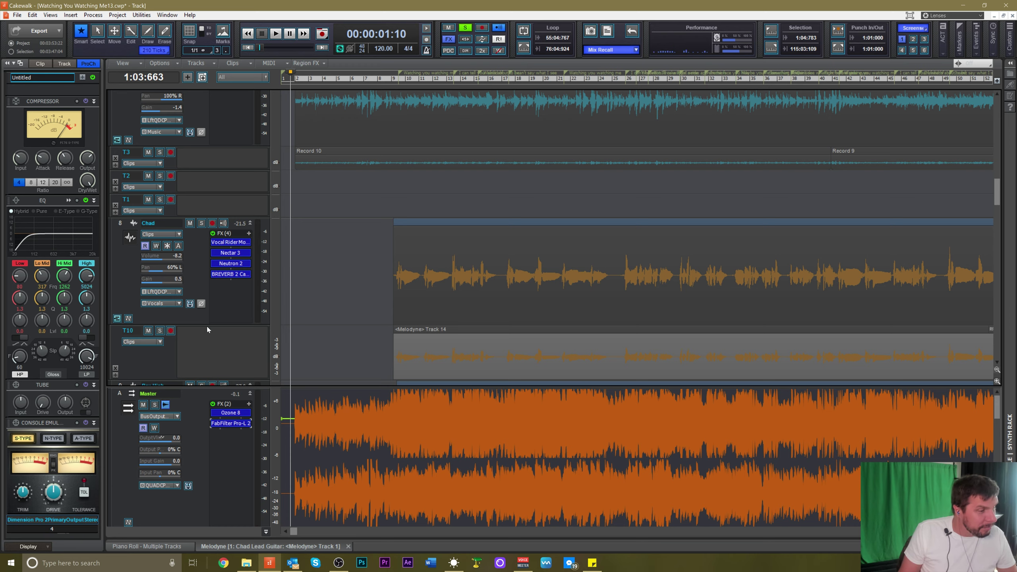
scroll(204, 324, "down", 2)
scroll(323, 316, "down", 5)
scroll(325, 316, "down", 3)
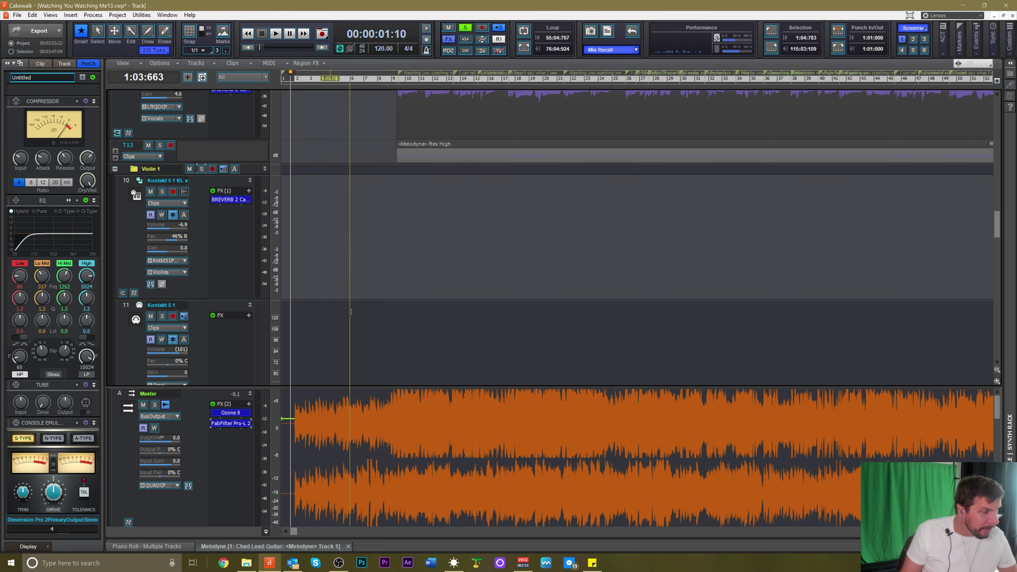
scroll(327, 311, "down", 4)
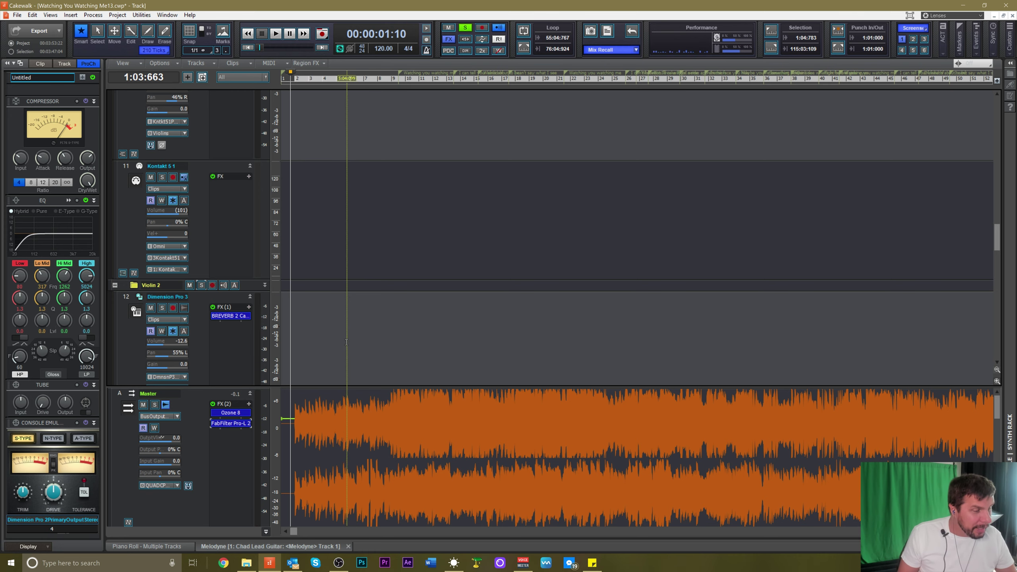
scroll(347, 341, "down", 6)
scroll(343, 326, "down", 1)
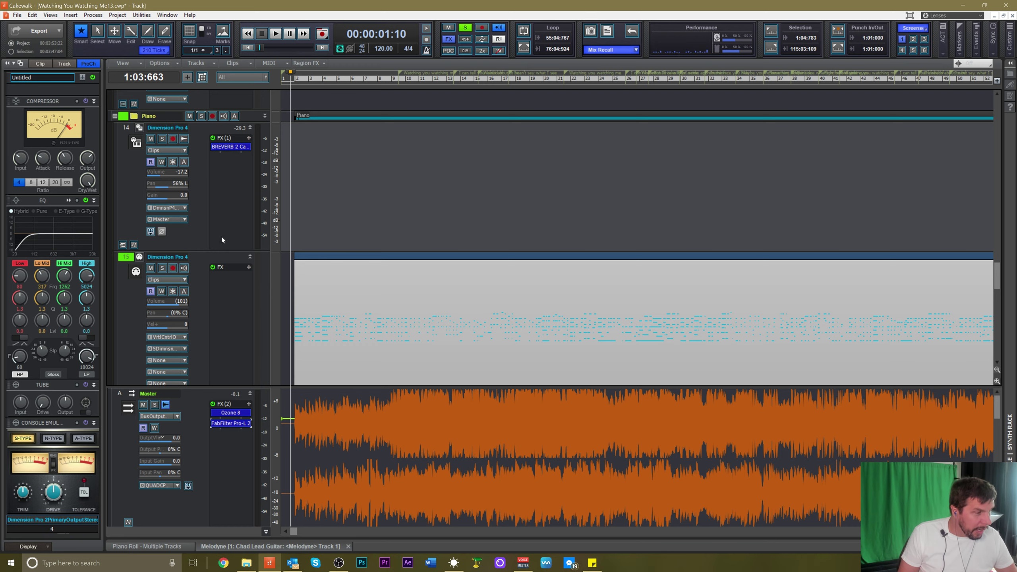
Examine the piano MIDI track's take lanes T6 to T1 and the Addictive Drums folder below them
scroll(221, 238, "up", 1)
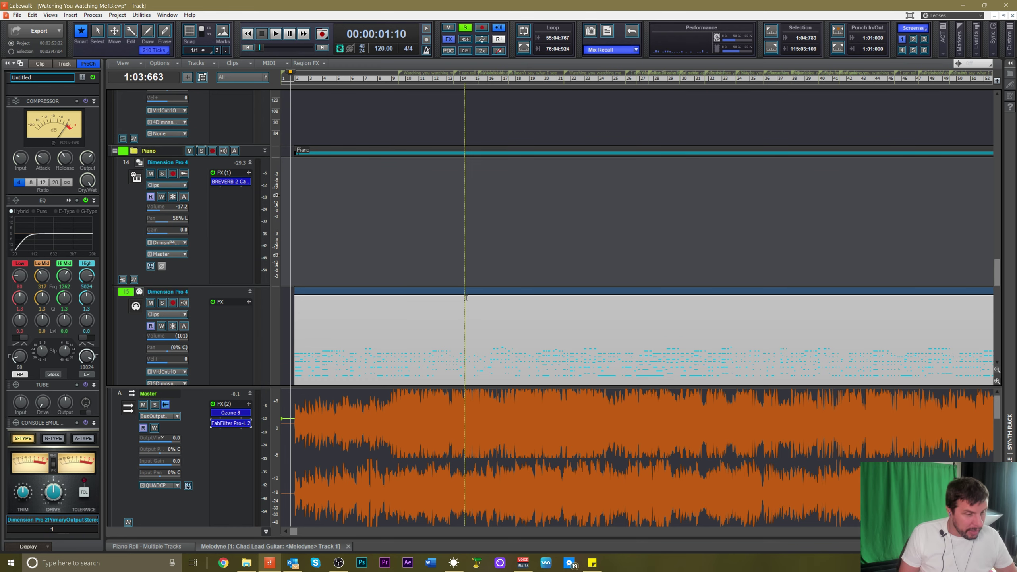
scroll(466, 297, "down", 8)
scroll(466, 297, "down", 7)
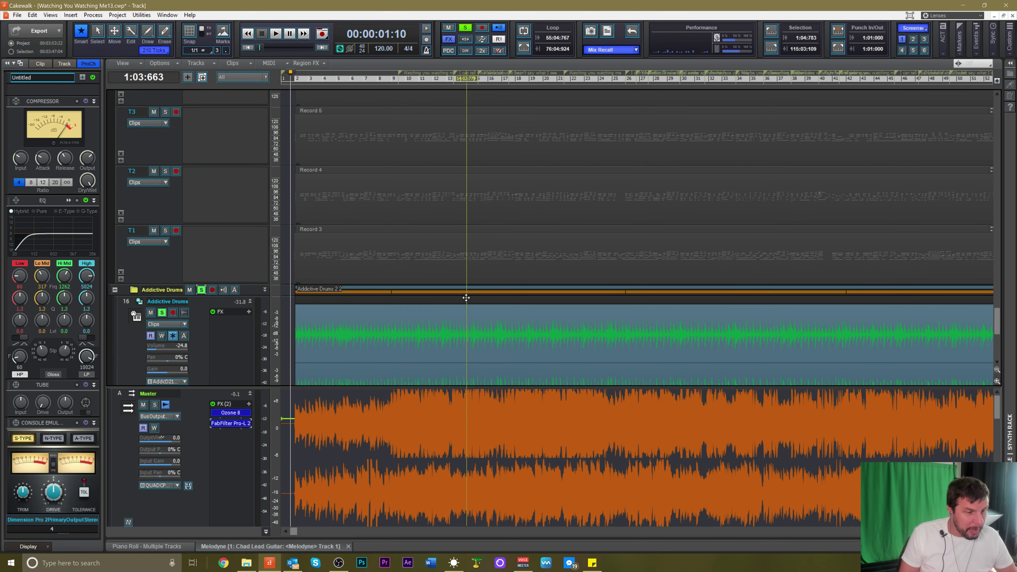
scroll(466, 297, "up", 9)
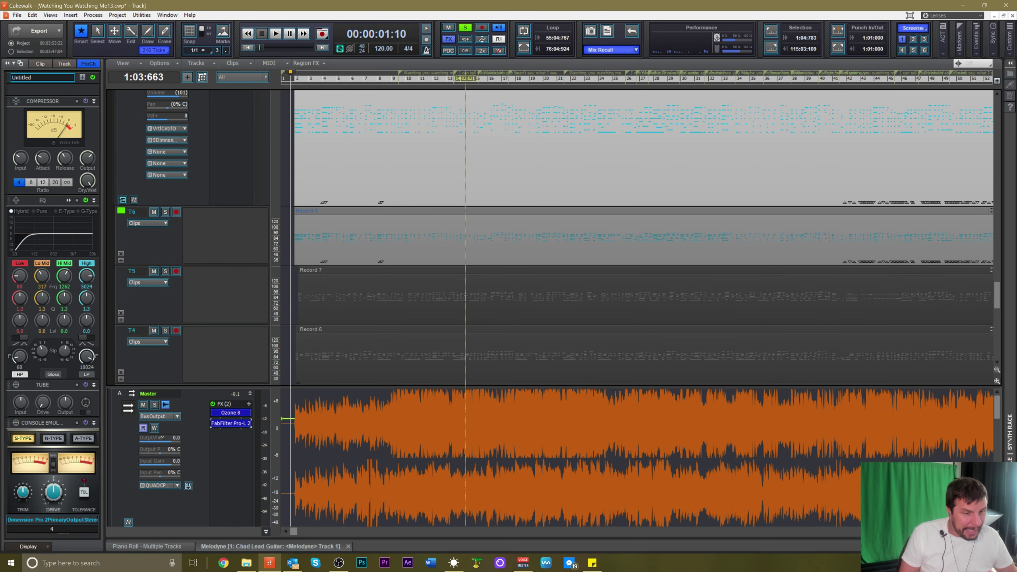
scroll(464, 296, "down", 6)
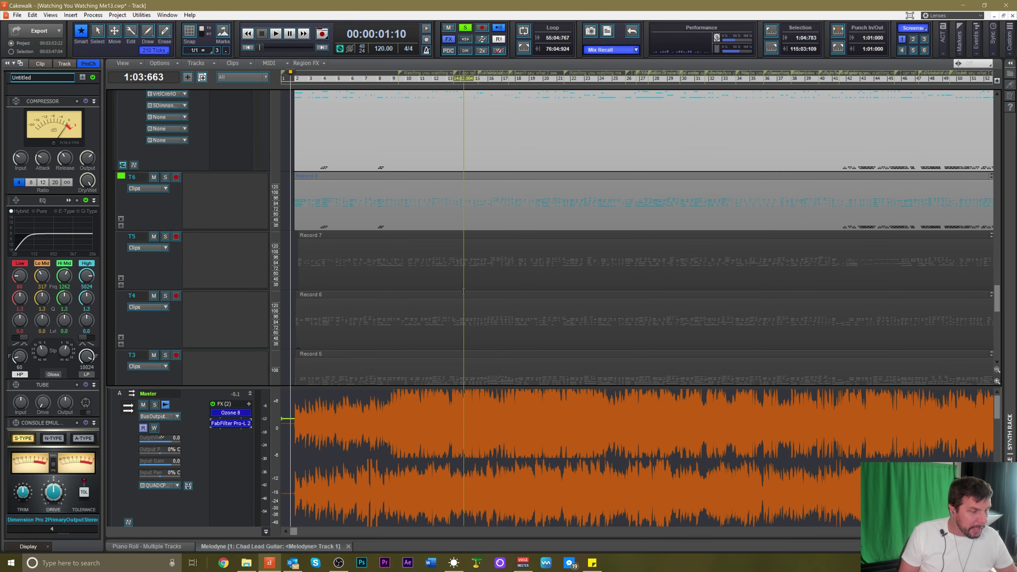
scroll(463, 292, "down", 1)
scroll(464, 291, "up", 8)
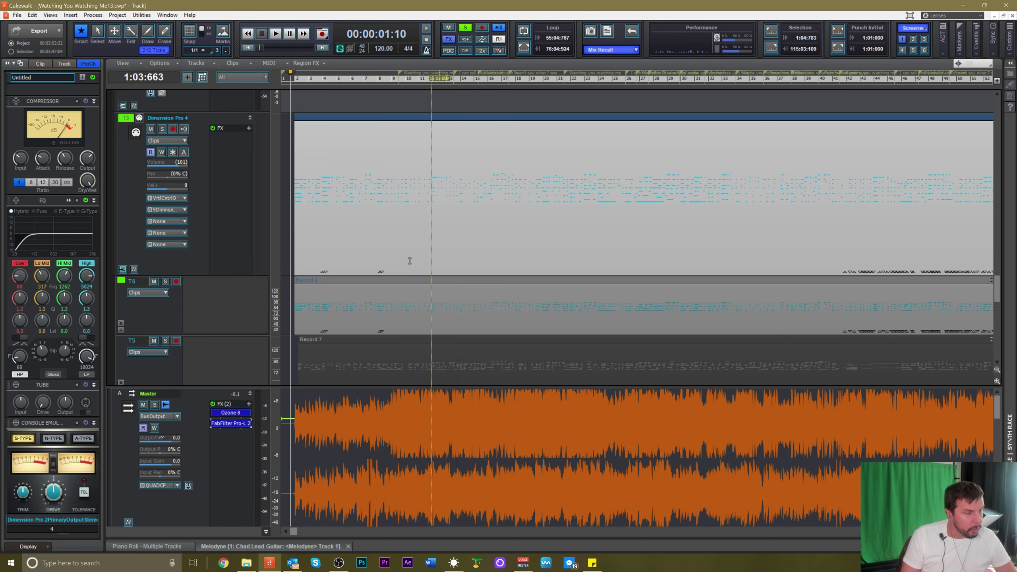
Check the effects, volume, pan and output settings on the two Dimension Pro 4 tracks in the Piano folder
scroll(226, 227, "up", 3)
scroll(235, 231, "up", 3)
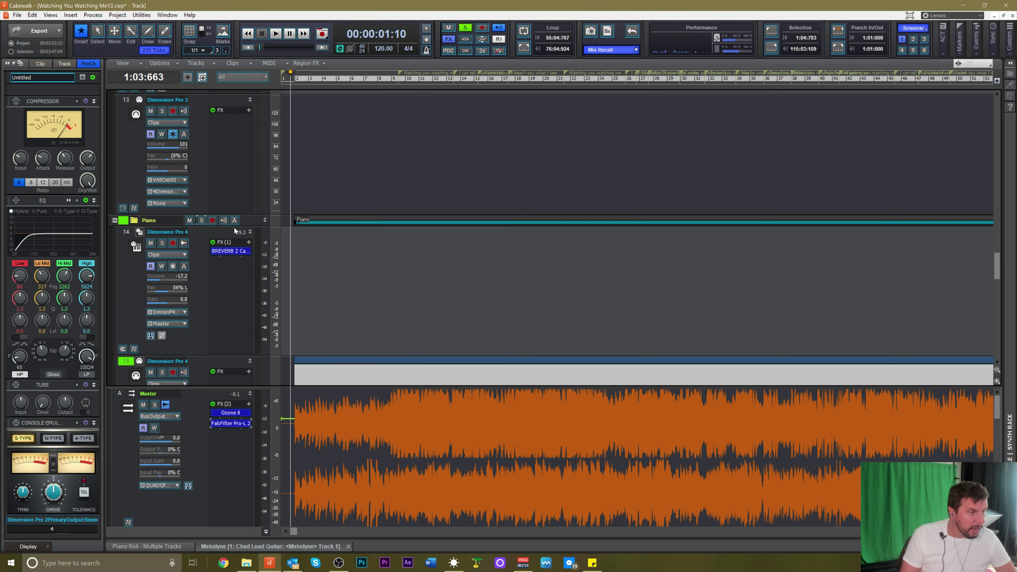
scroll(228, 283, "up", 5)
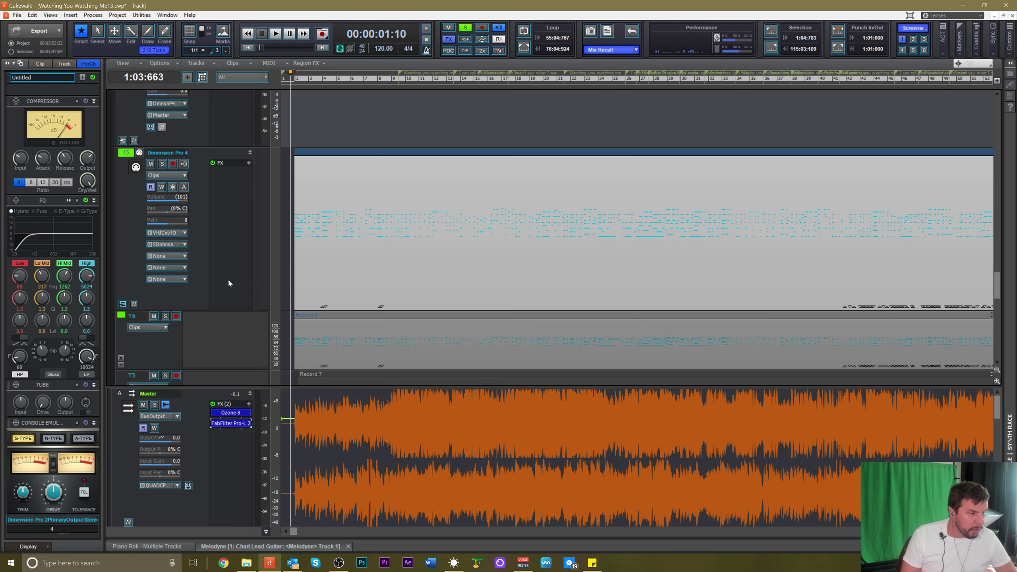
scroll(229, 283, "down", 5)
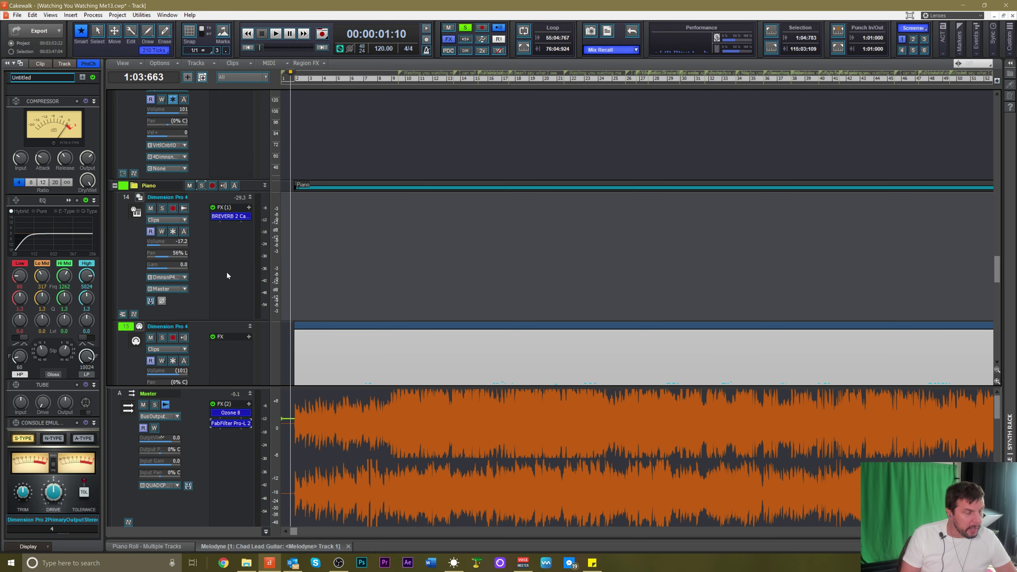
scroll(226, 275, "down", 2)
scroll(227, 274, "up", 1)
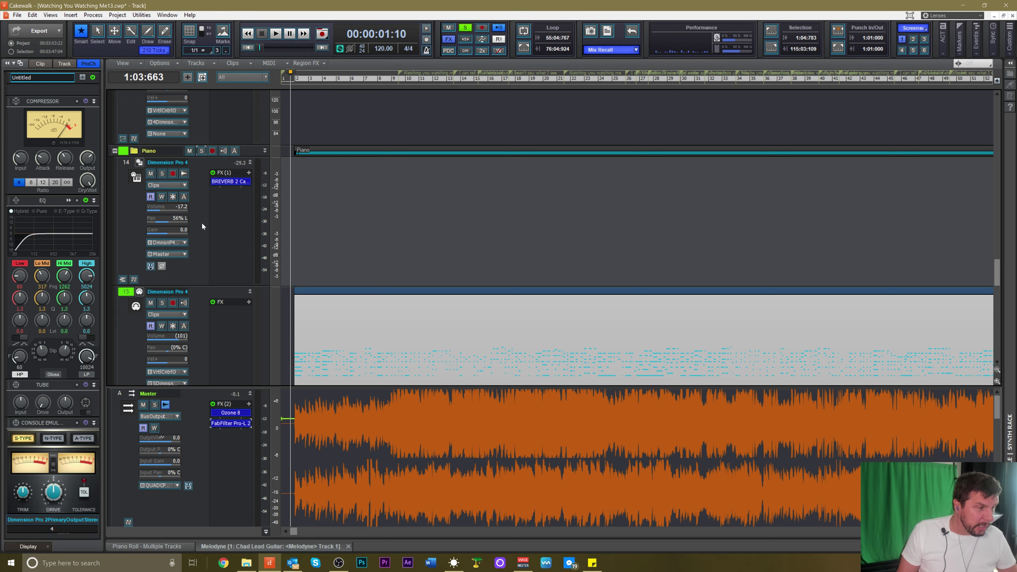
scroll(201, 221, "down", 3)
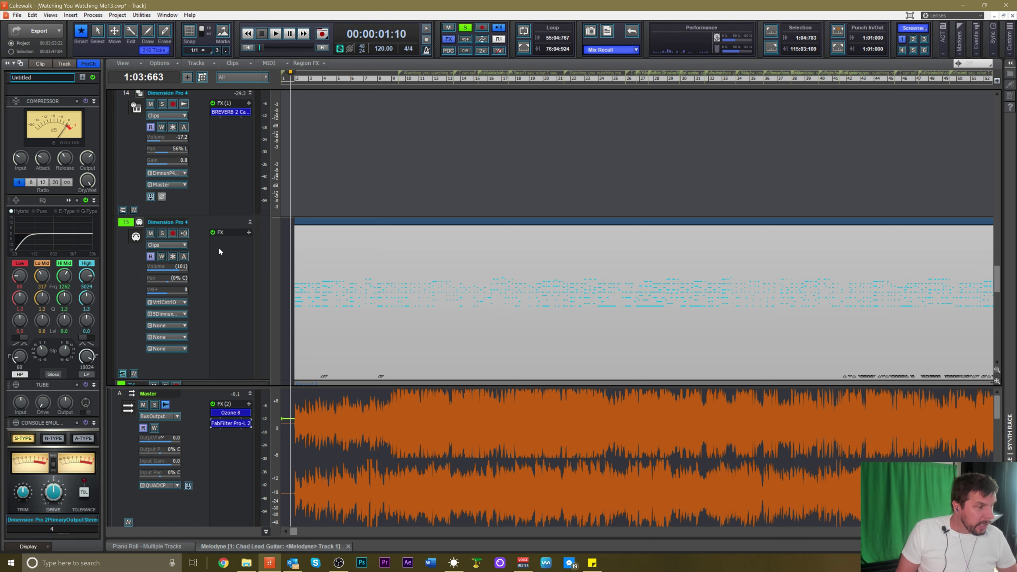
scroll(219, 251, "up", 3)
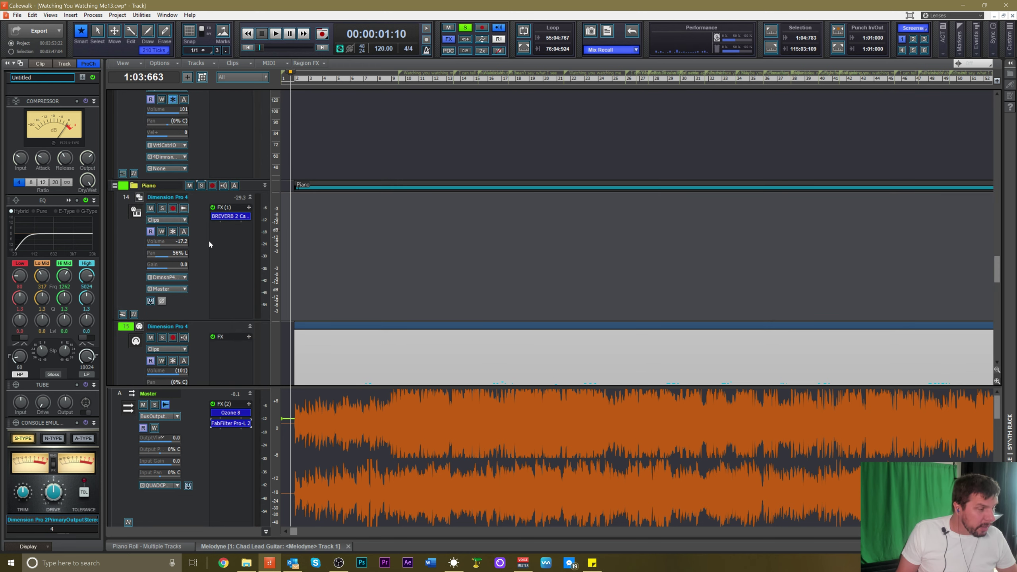
scroll(209, 242, "down", 2)
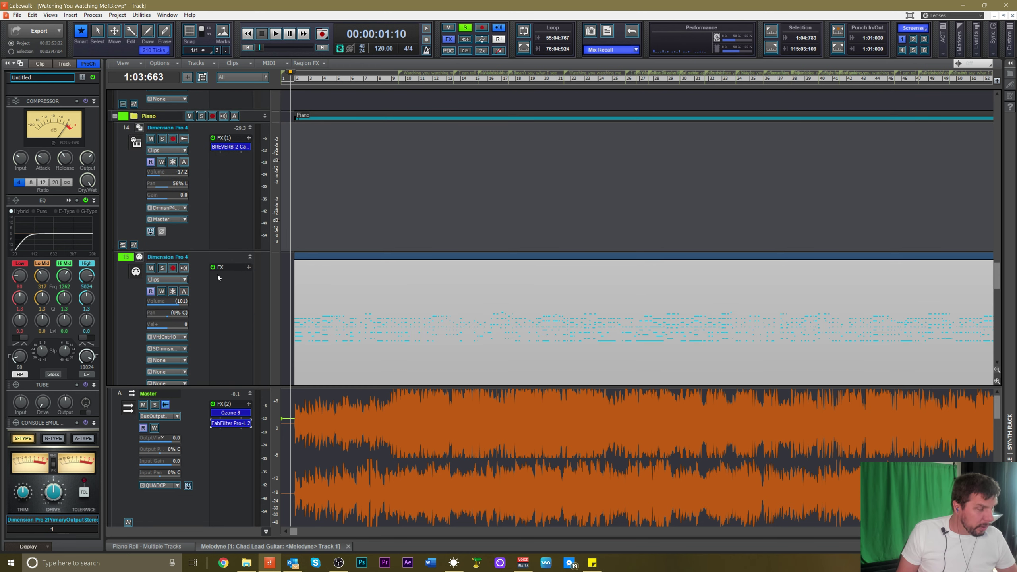
scroll(217, 274, "down", 4)
scroll(218, 275, "up", 3)
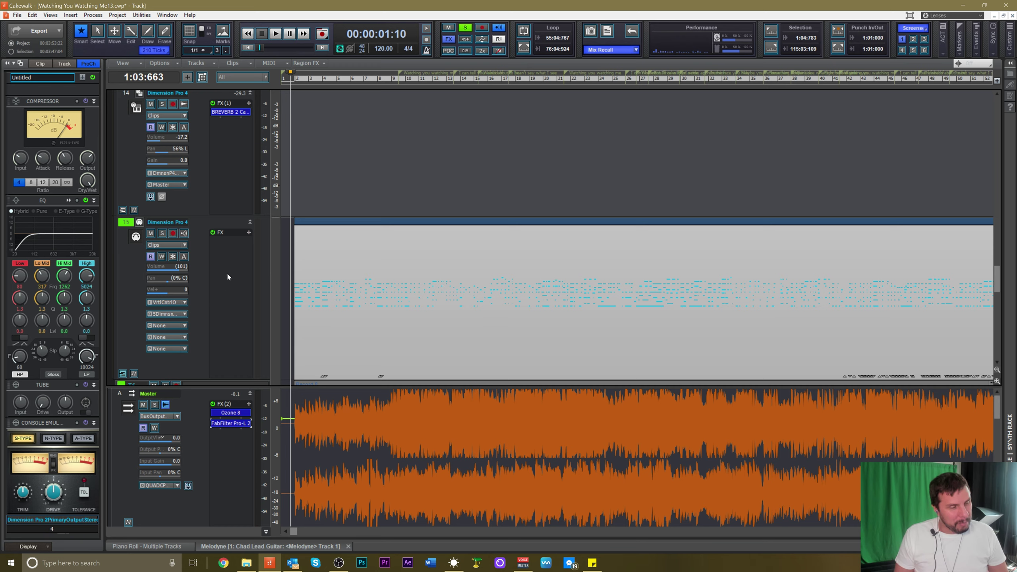
Examine the Piano folder's two Dimension Pro 4 tracks and the MIDI clip across the song's full length
scroll(200, 294, "up", 4)
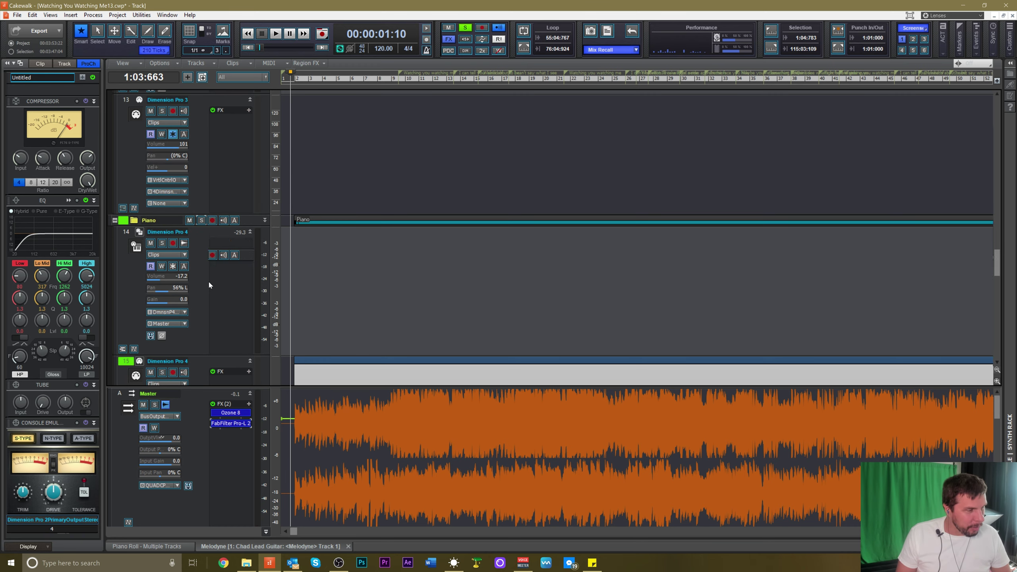
scroll(209, 284, "up", 8)
scroll(209, 283, "down", 12)
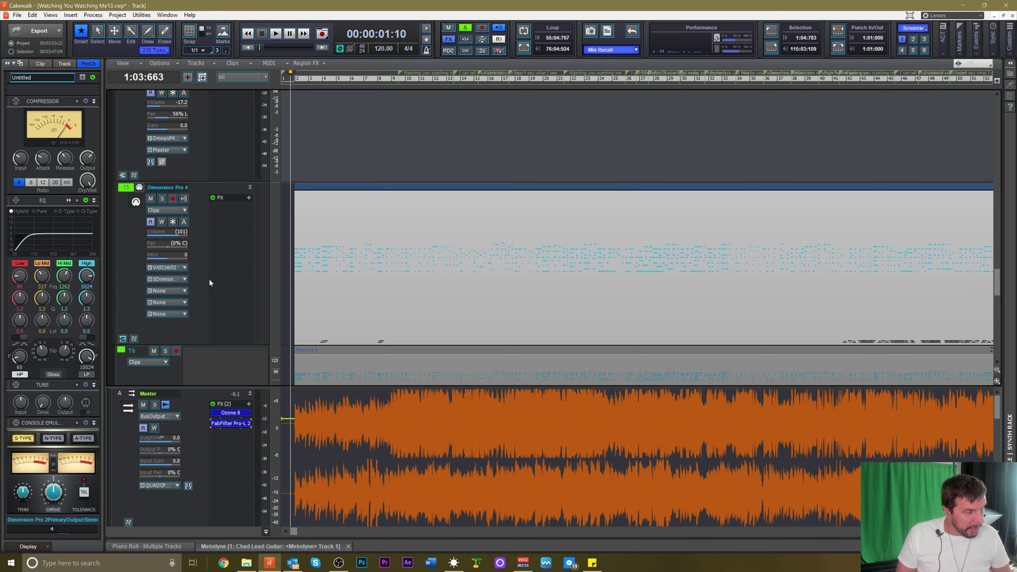
scroll(209, 283, "up", 2)
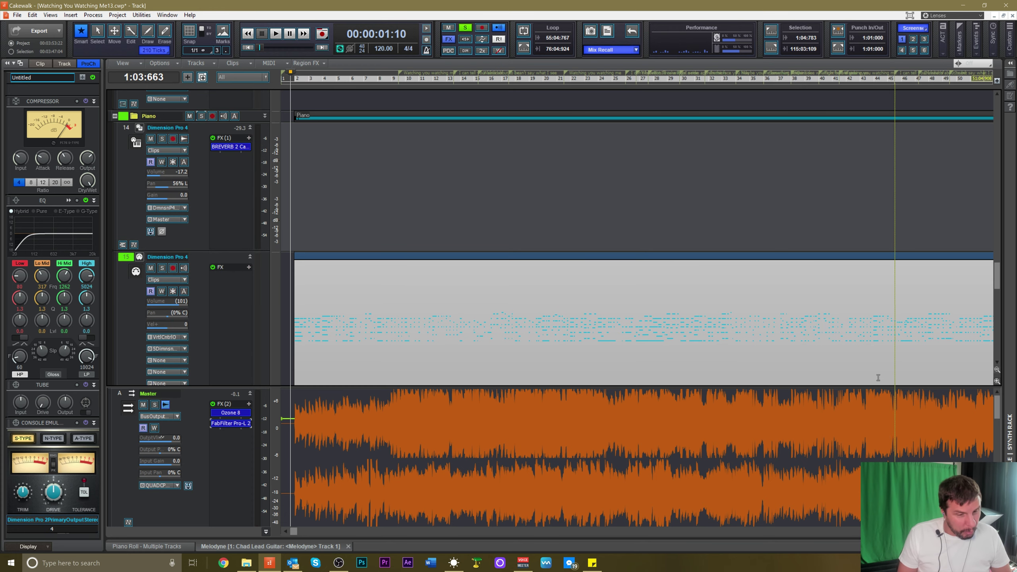
left_click(974, 531)
left_click(975, 531)
left_click(975, 531)
left_click(975, 532)
left_click(975, 532)
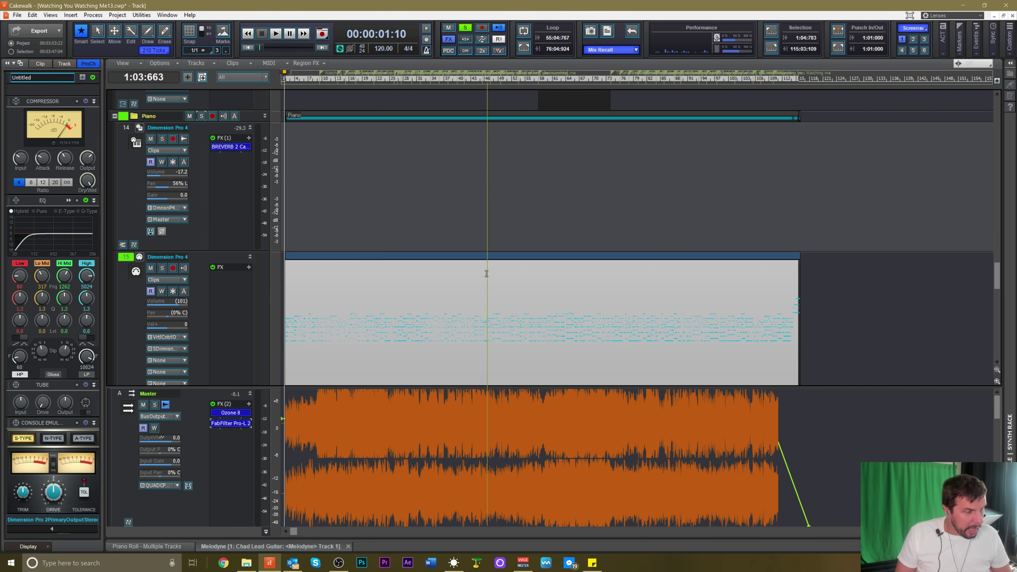
scroll(486, 279, "down", 3)
scroll(485, 280, "down", 1)
scroll(486, 280, "up", 5)
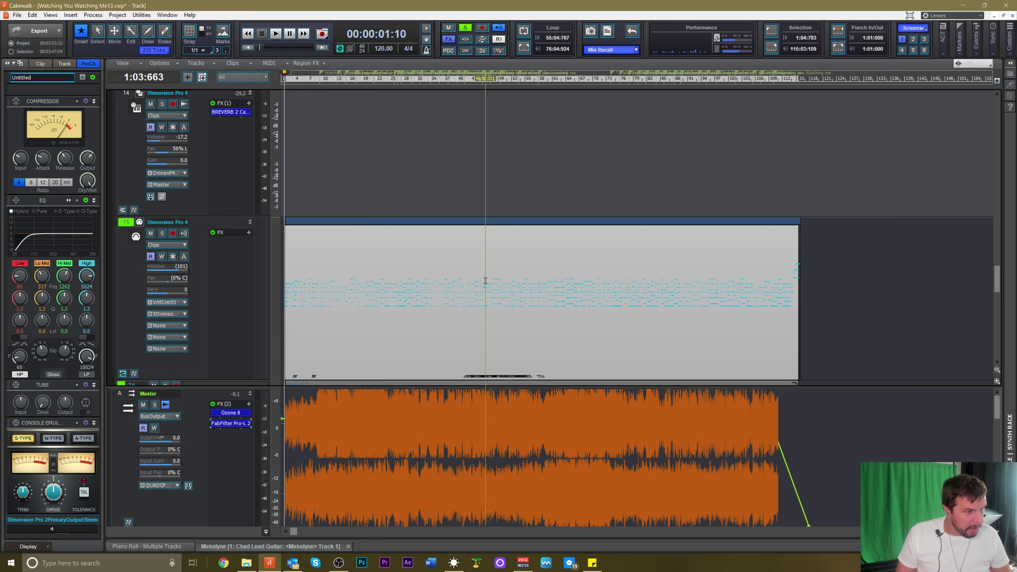
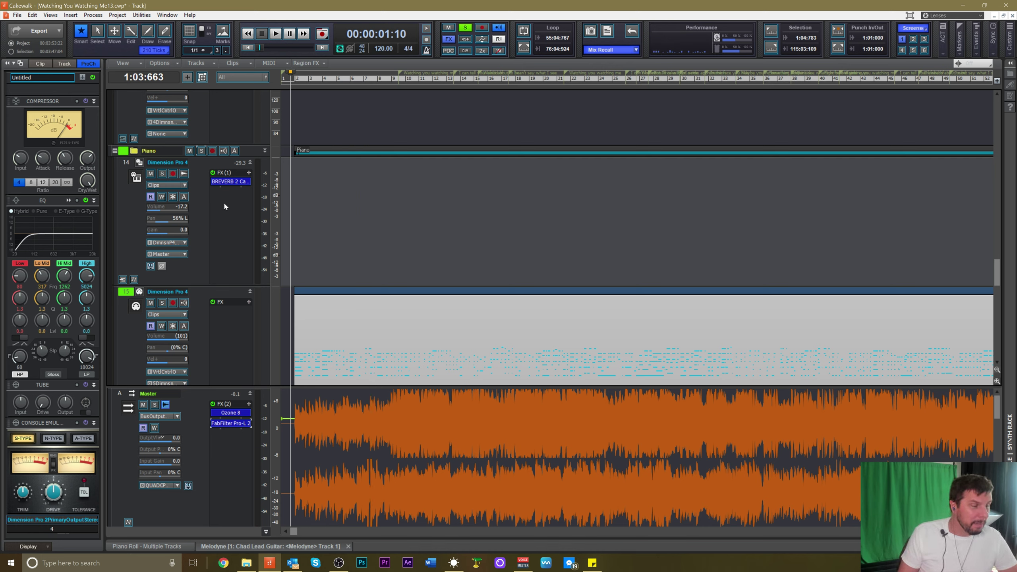
Select the first Dimension Pro 4 track in the Piano folder and review the tracks from the piano takes up to the vocals
left_click(201, 212)
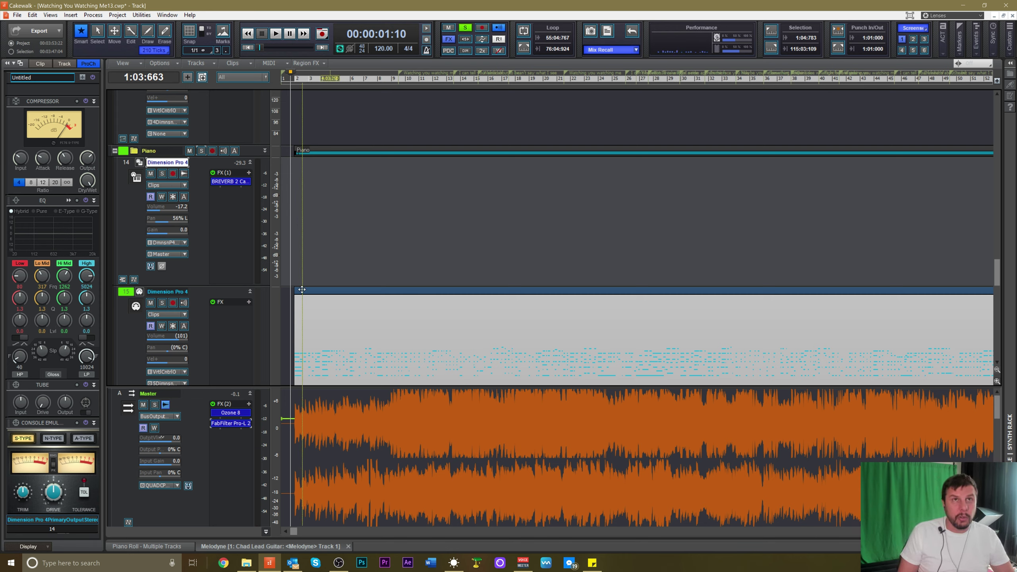
scroll(207, 219, "down", 3)
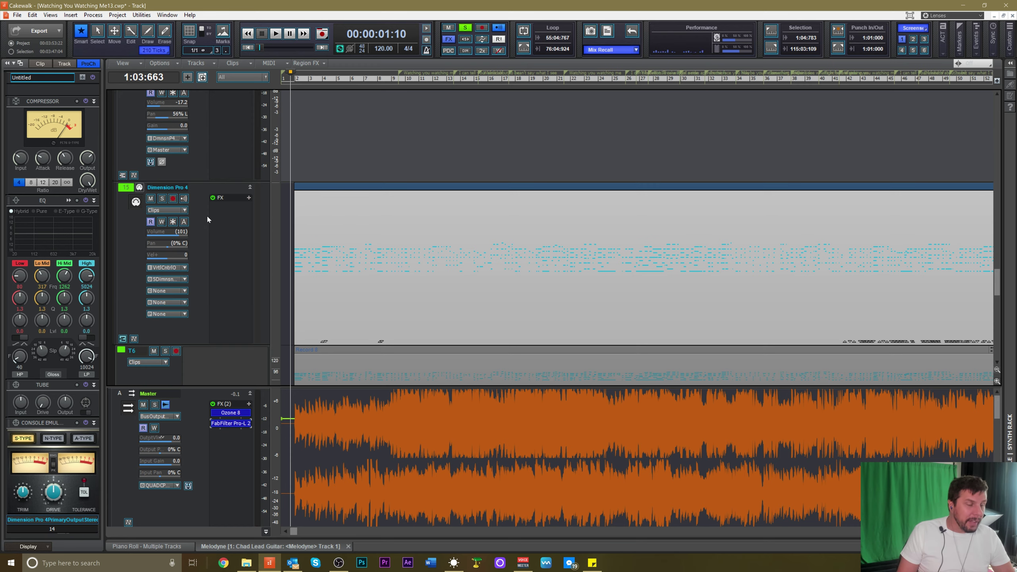
scroll(213, 242, "down", 2)
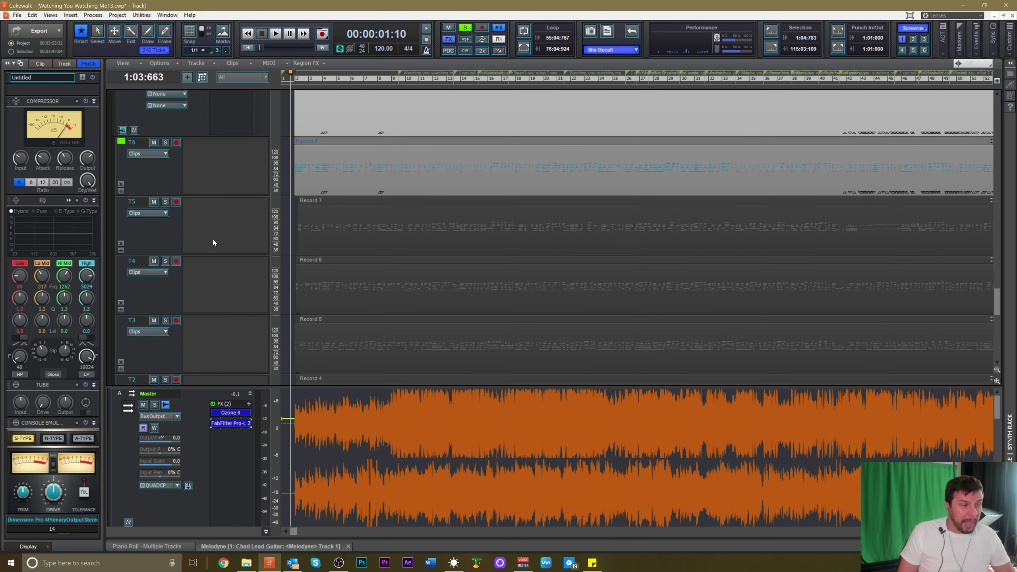
scroll(214, 240, "up", 6)
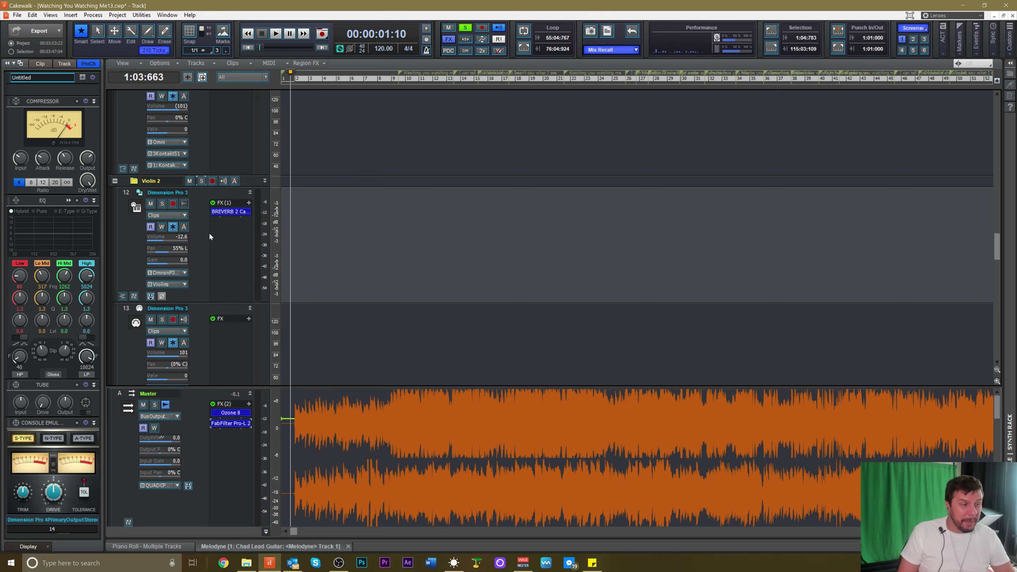
scroll(206, 230, "up", 4)
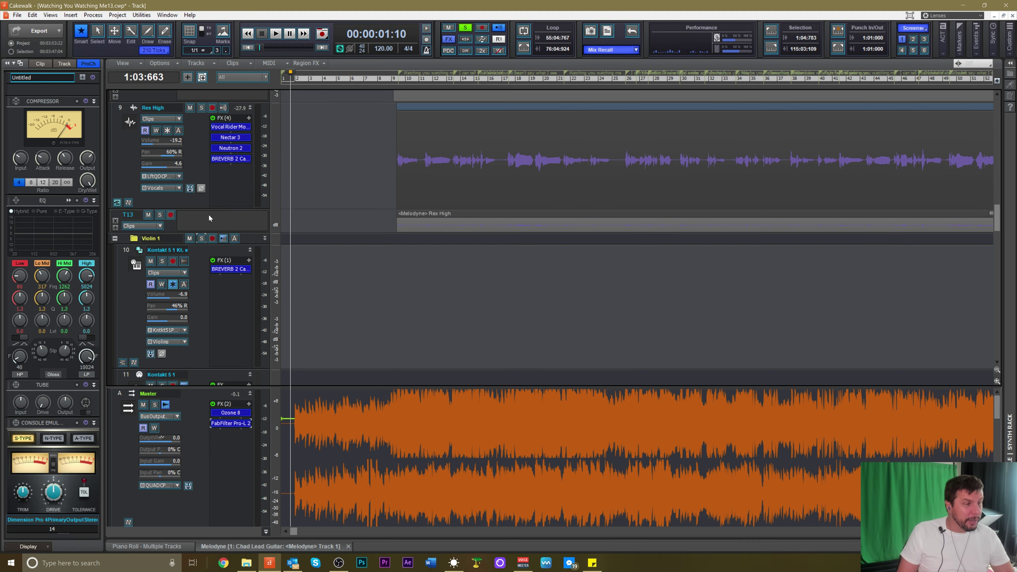
scroll(200, 193, "up", 3)
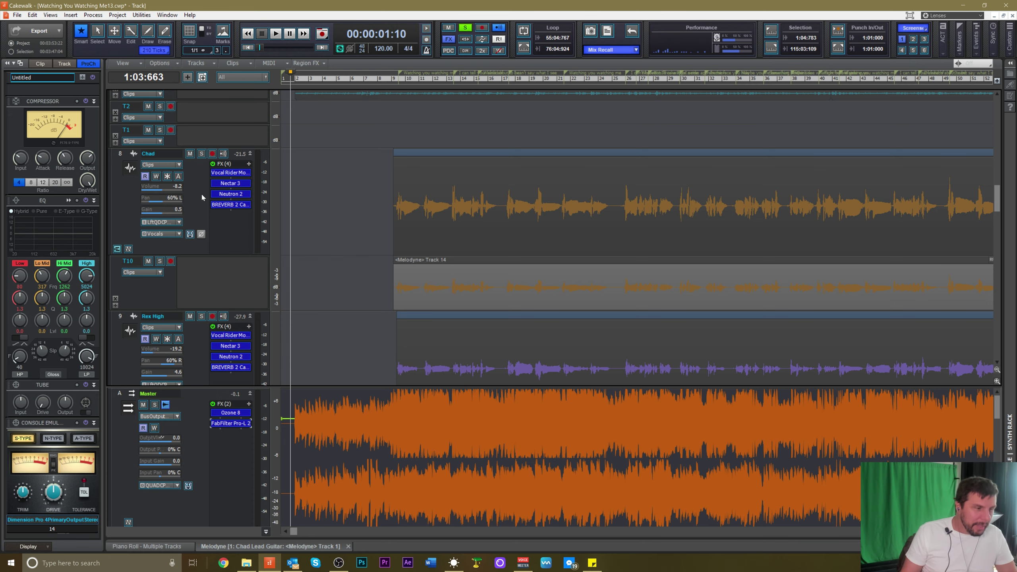
Compare effects, pan and output routing from the two vocal tracks down through Violin 1 and Violin 2 to the piano takes
scroll(188, 182, "down", 2)
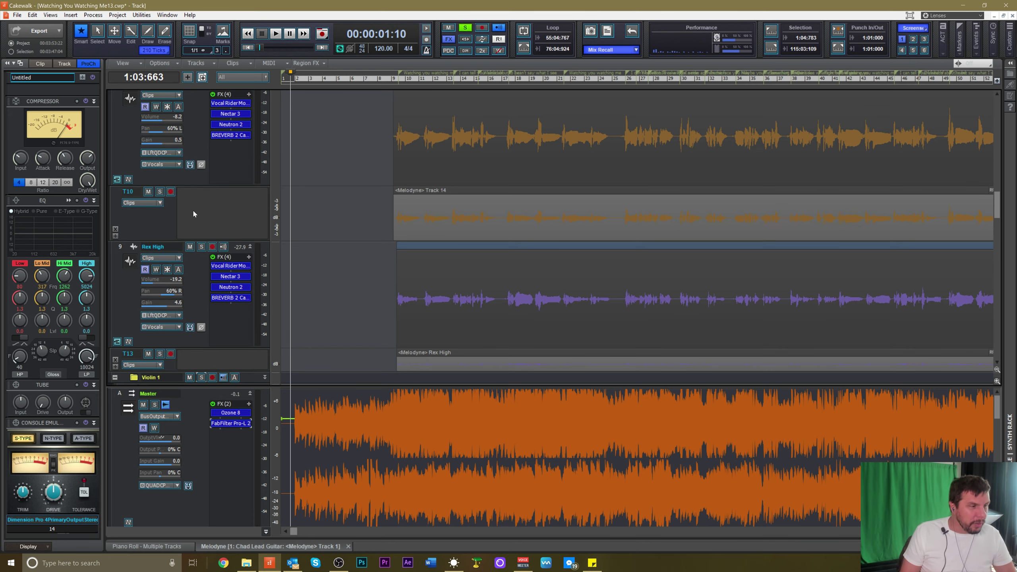
scroll(188, 239, "down", 5)
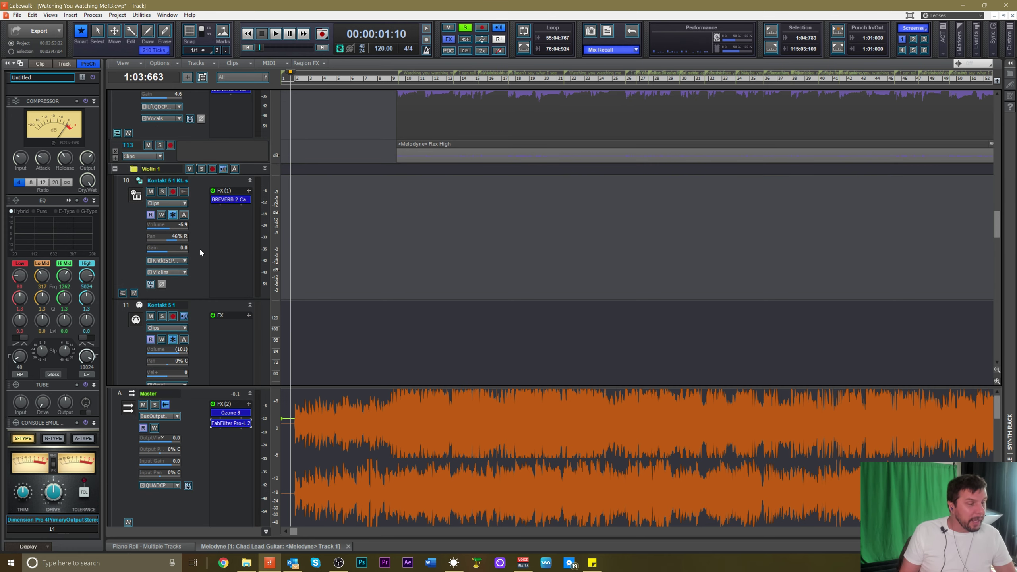
scroll(212, 240, "down", 4)
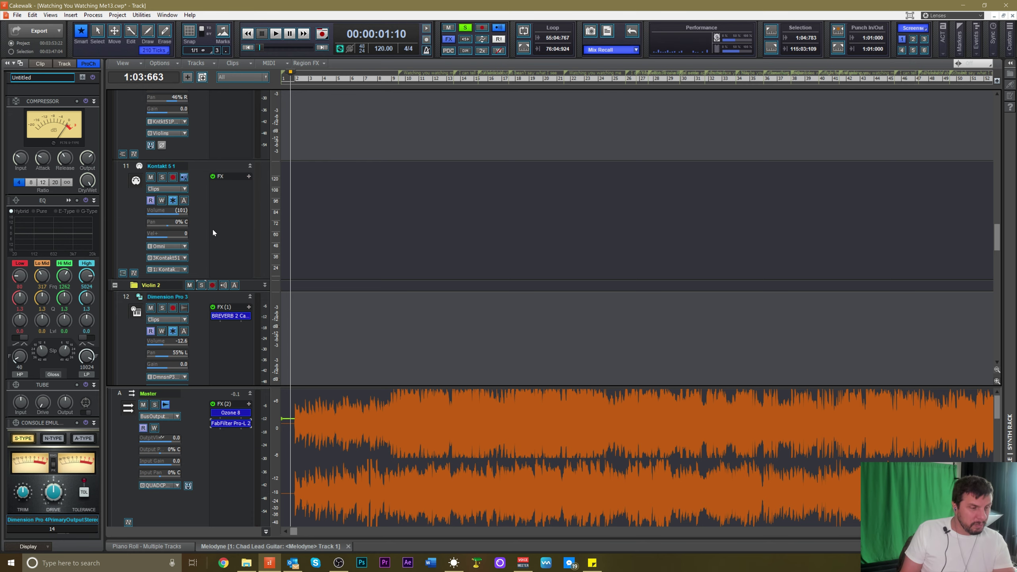
scroll(212, 217, "down", 3)
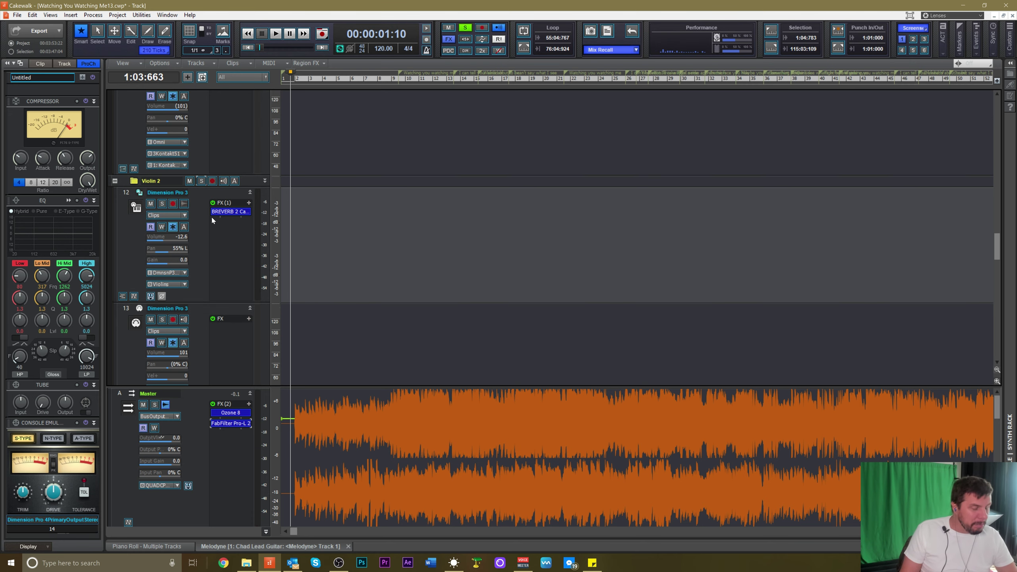
scroll(202, 244, "down", 2)
scroll(206, 237, "down", 5)
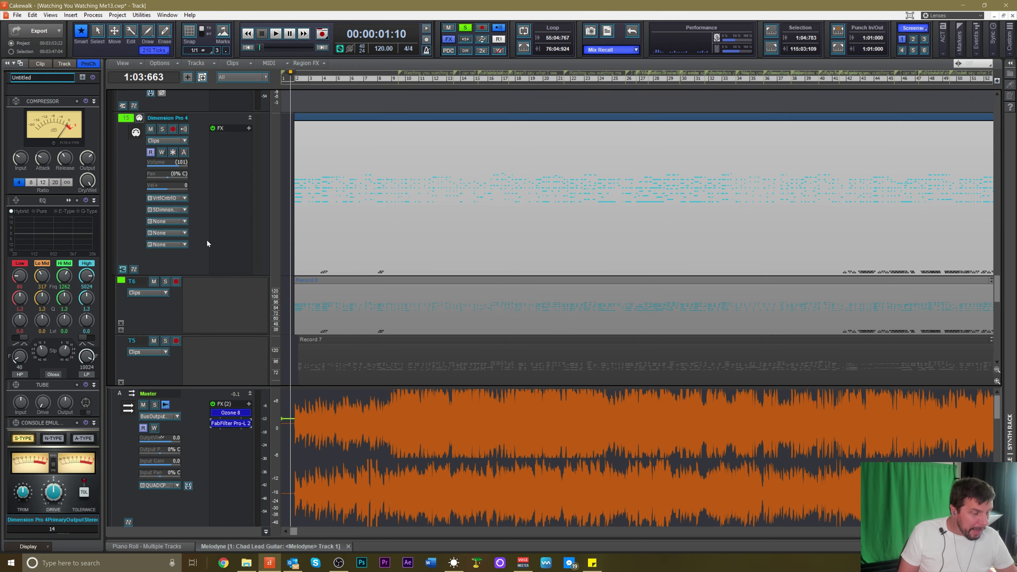
scroll(207, 243, "down", 6)
Recheck the effects and routing from the piano takes up through the violins and vocals to the Guitar Right track
scroll(207, 237, "up", 5)
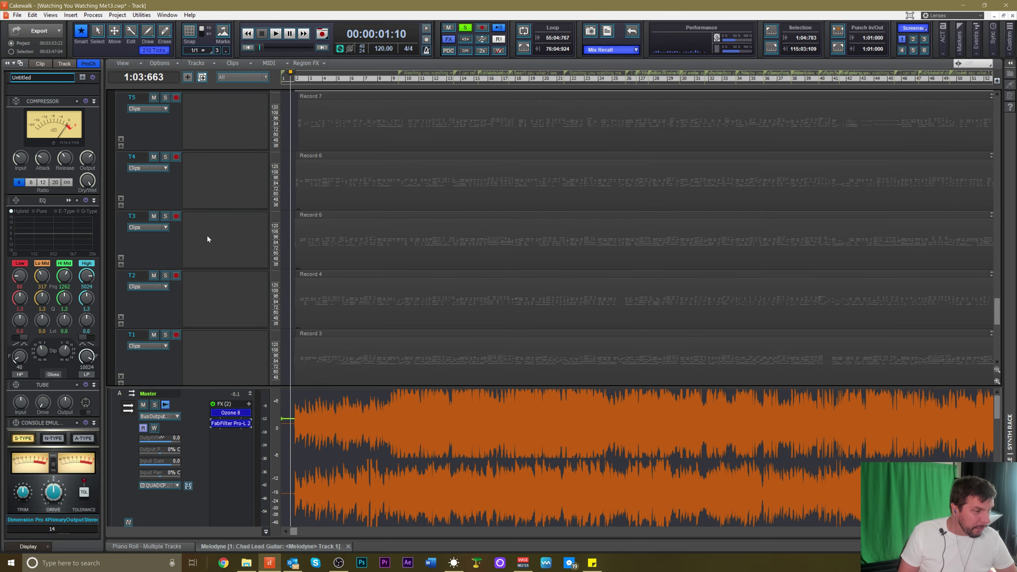
scroll(206, 238, "up", 3)
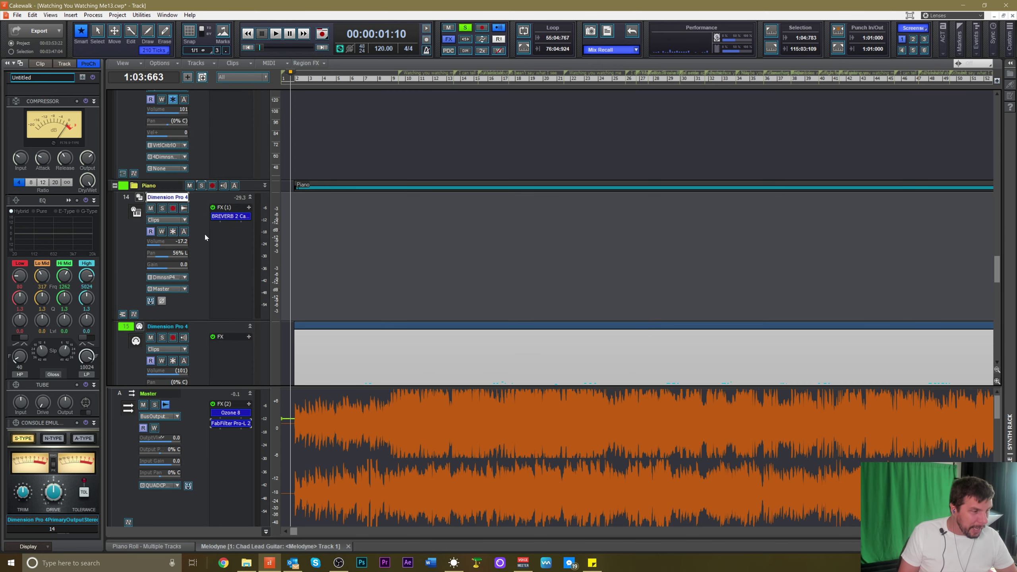
scroll(206, 236, "up", 4)
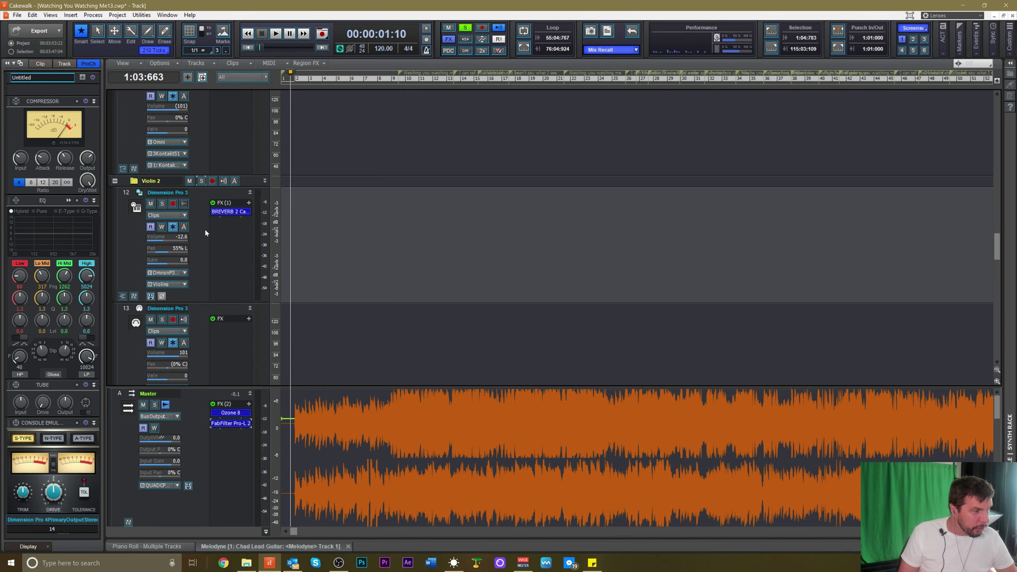
scroll(205, 233, "down", 4)
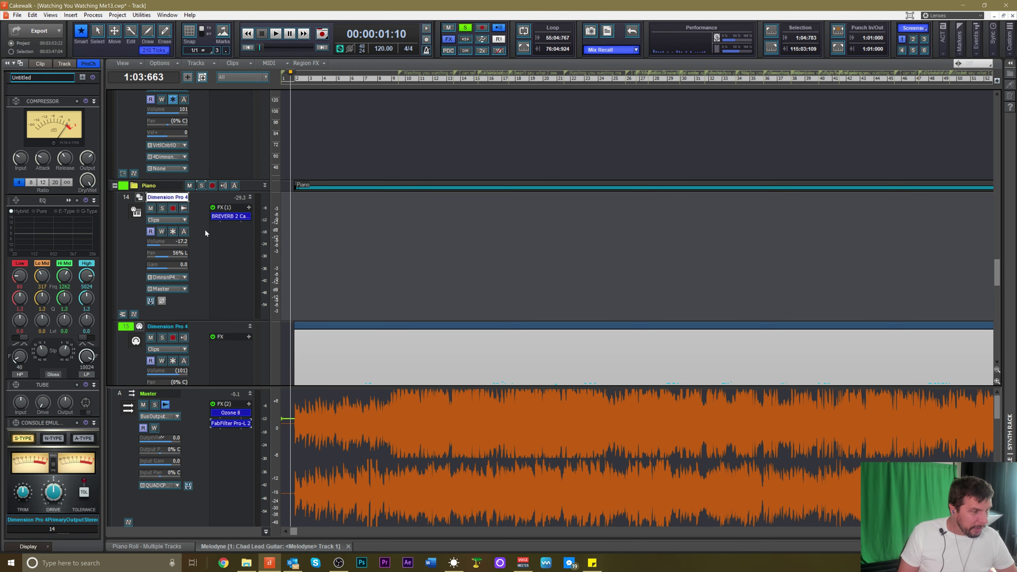
scroll(205, 233, "down", 4)
scroll(205, 234, "up", 8)
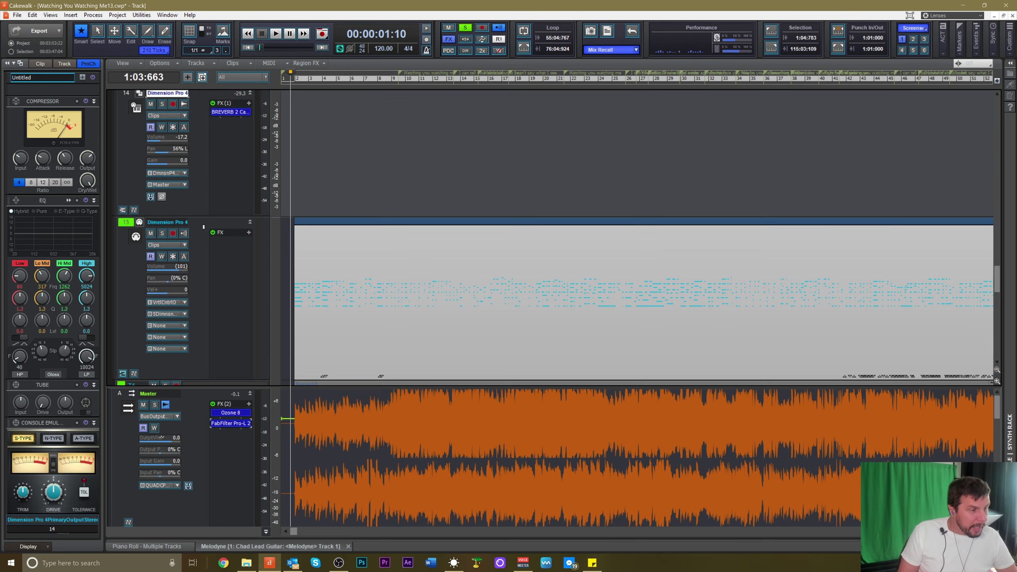
scroll(203, 229, "up", 6)
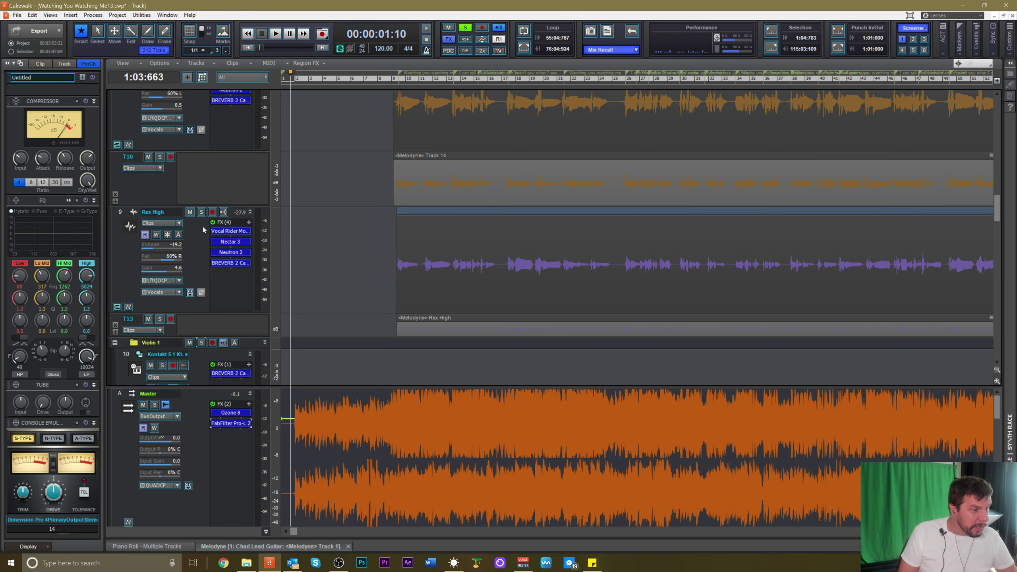
scroll(202, 228, "up", 1)
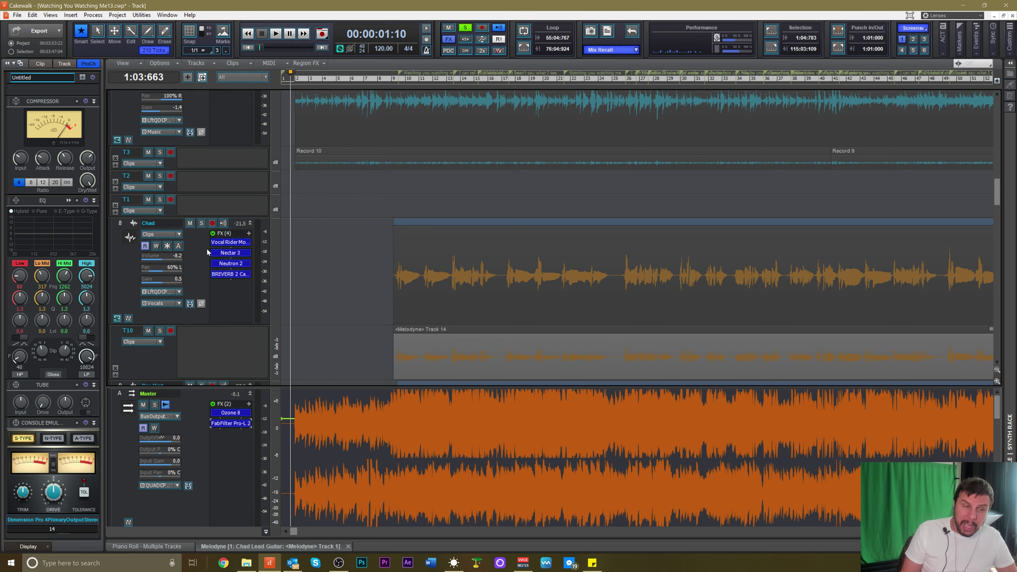
scroll(196, 259, "up", 2)
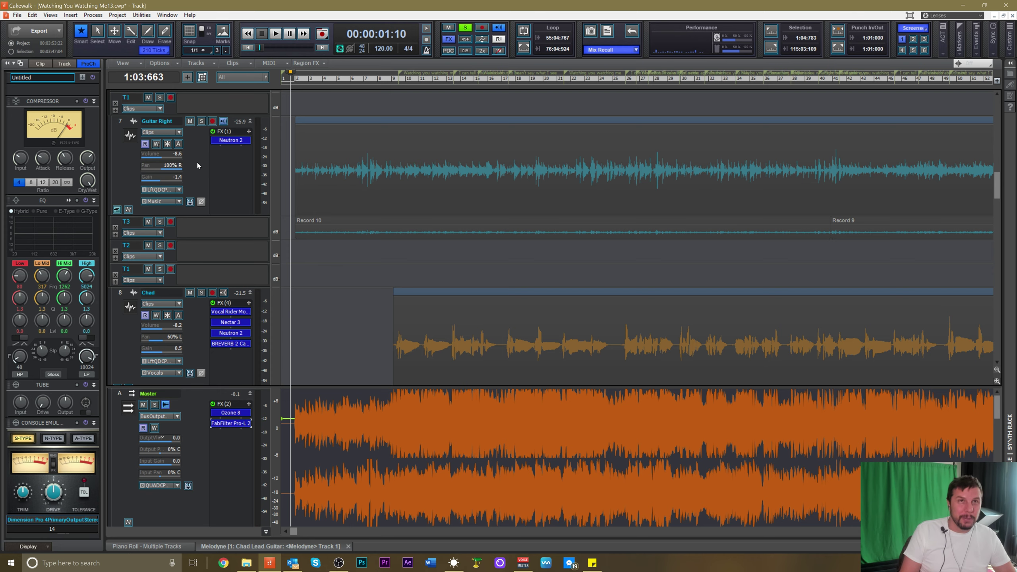
Review the tracks from Guitar Right down through vocals, violins and piano to the Addictive Drums folder's two tracks
scroll(208, 162, "down", 6)
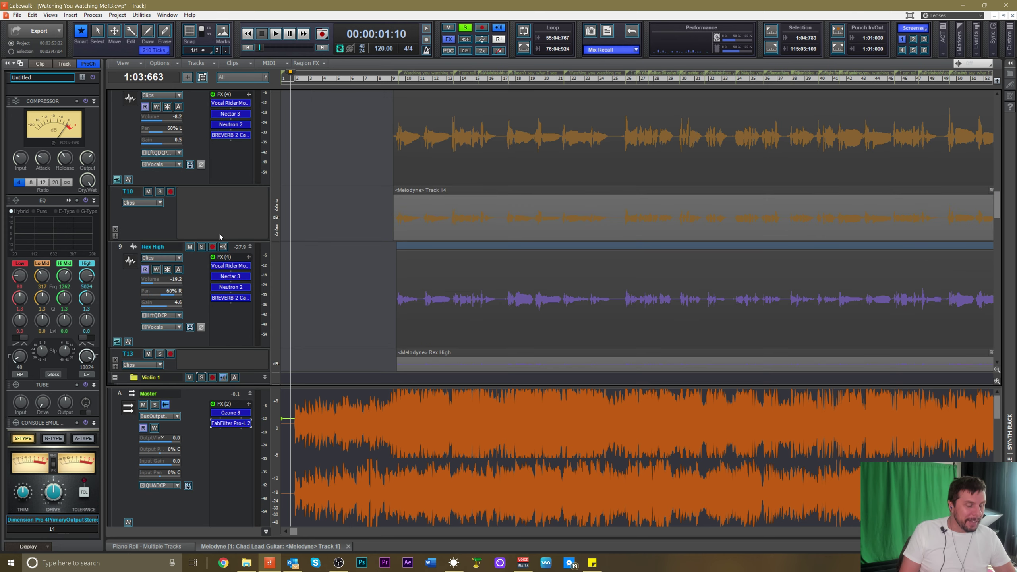
scroll(220, 238, "down", 7)
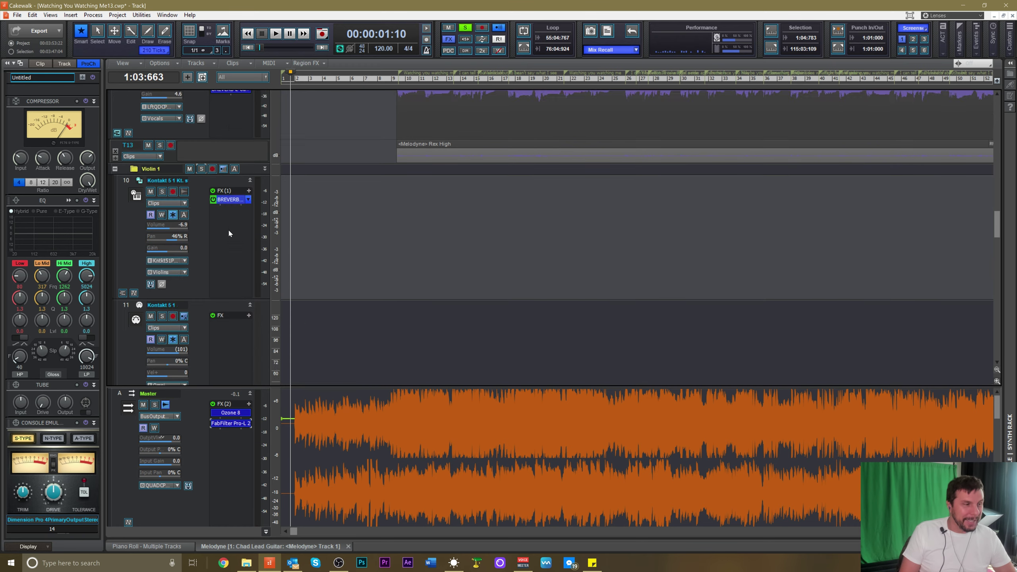
scroll(227, 240, "down", 7)
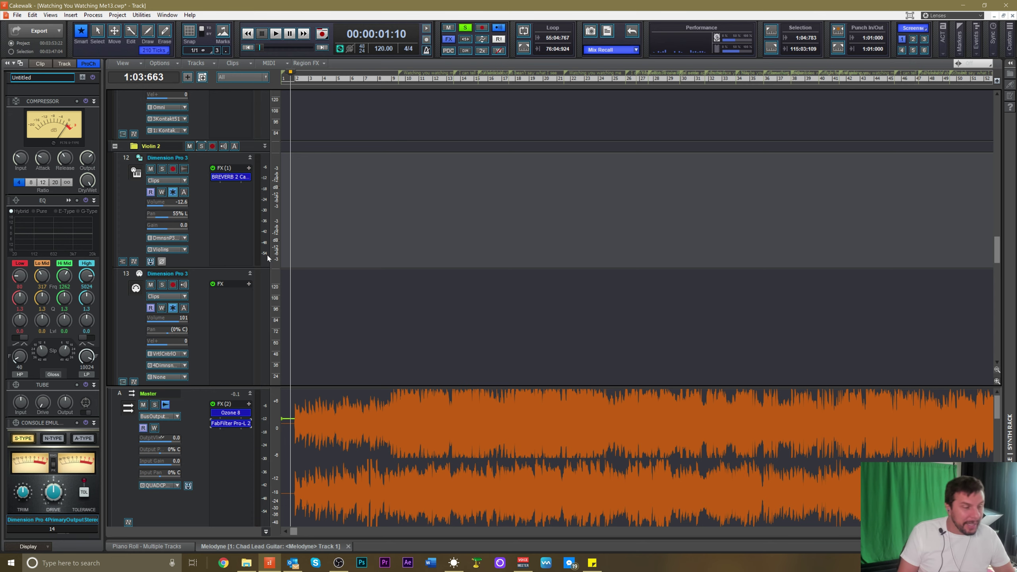
scroll(208, 192, "down", 5)
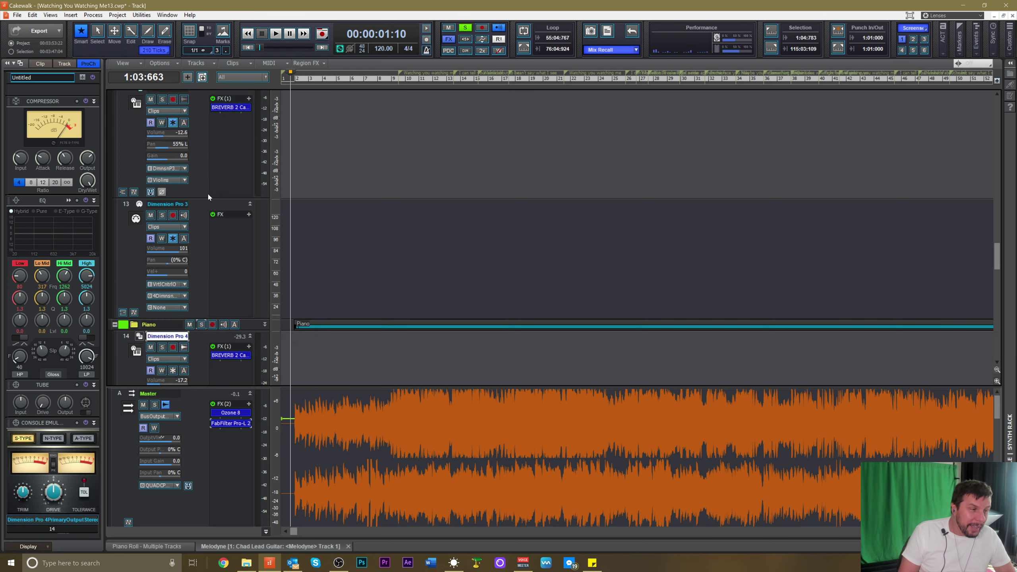
scroll(209, 242, "down", 3)
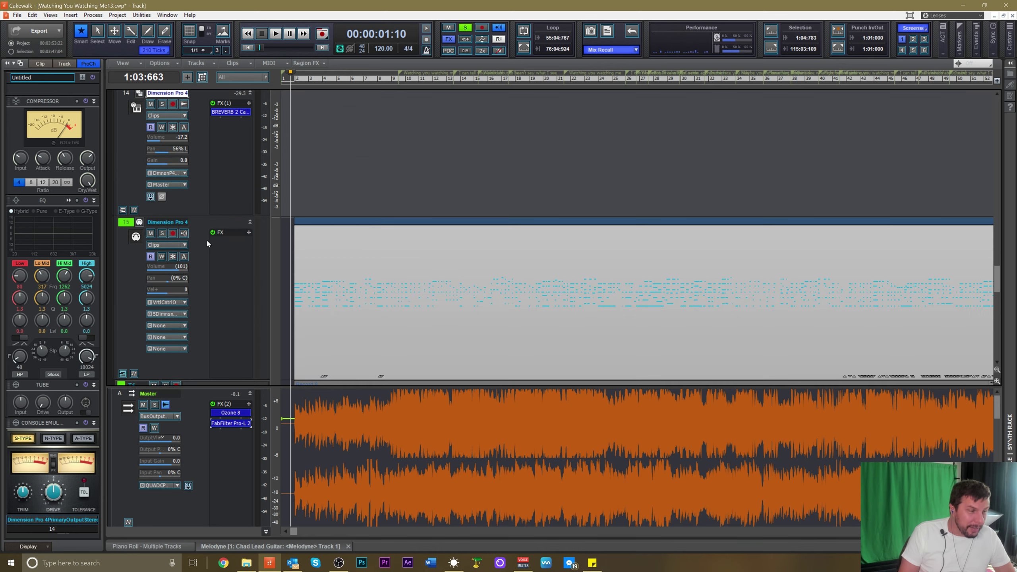
scroll(205, 254, "down", 5)
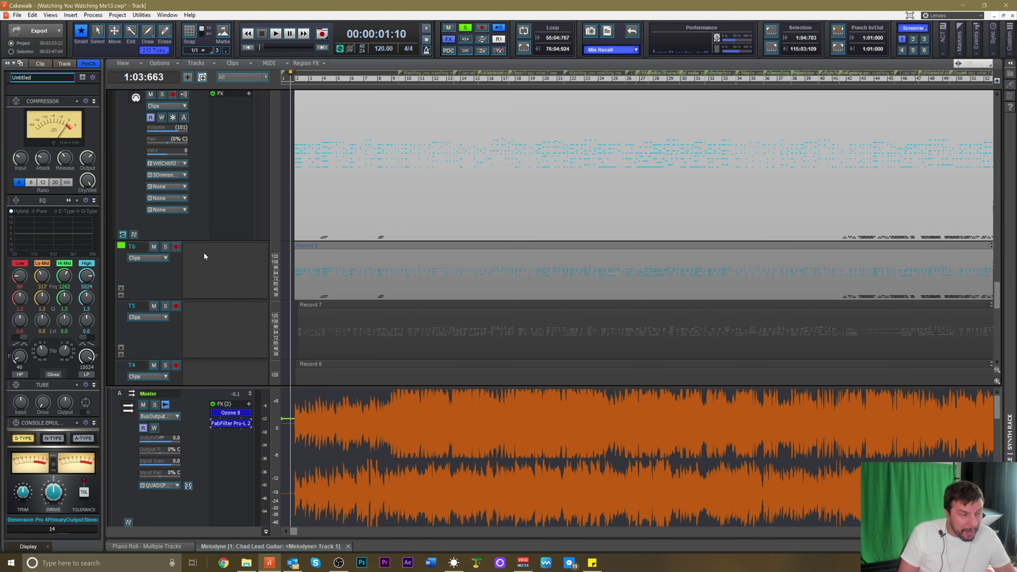
scroll(203, 249, "down", 10)
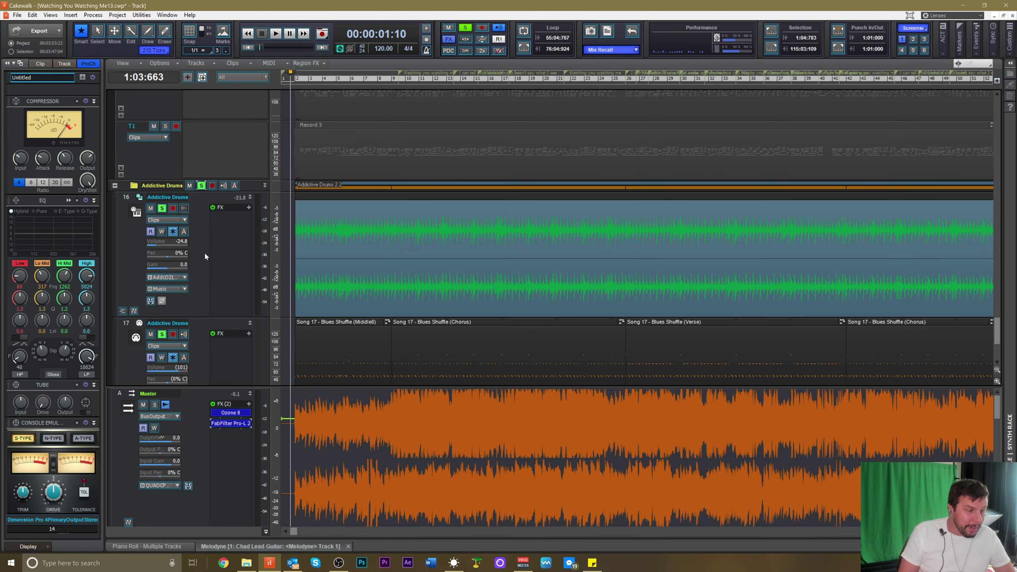
scroll(205, 252, "down", 3)
Look back over the tracks from Addictive Drums through the piano takes to the Violin 2 folder
scroll(202, 254, "up", 6)
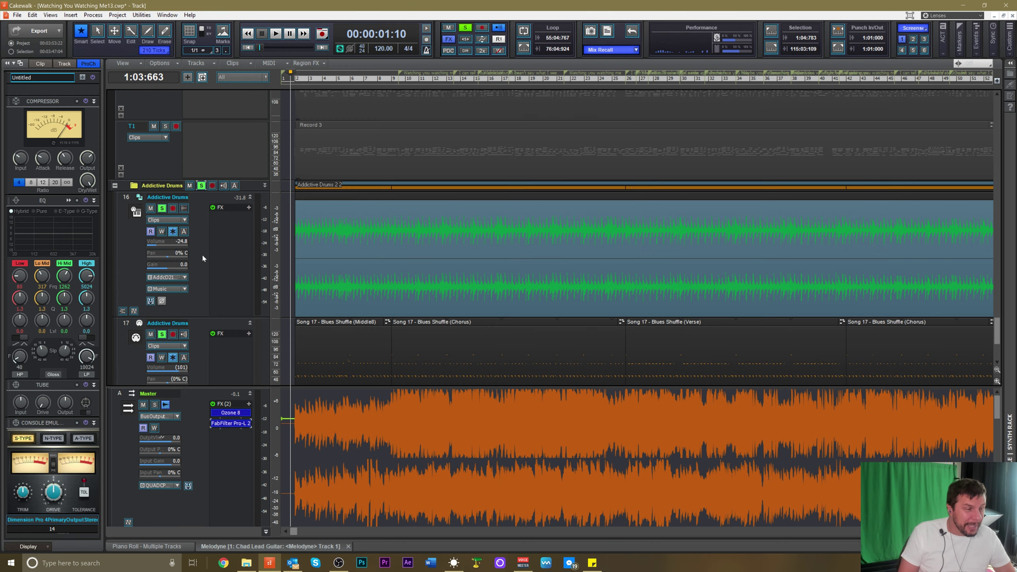
scroll(203, 252, "up", 2)
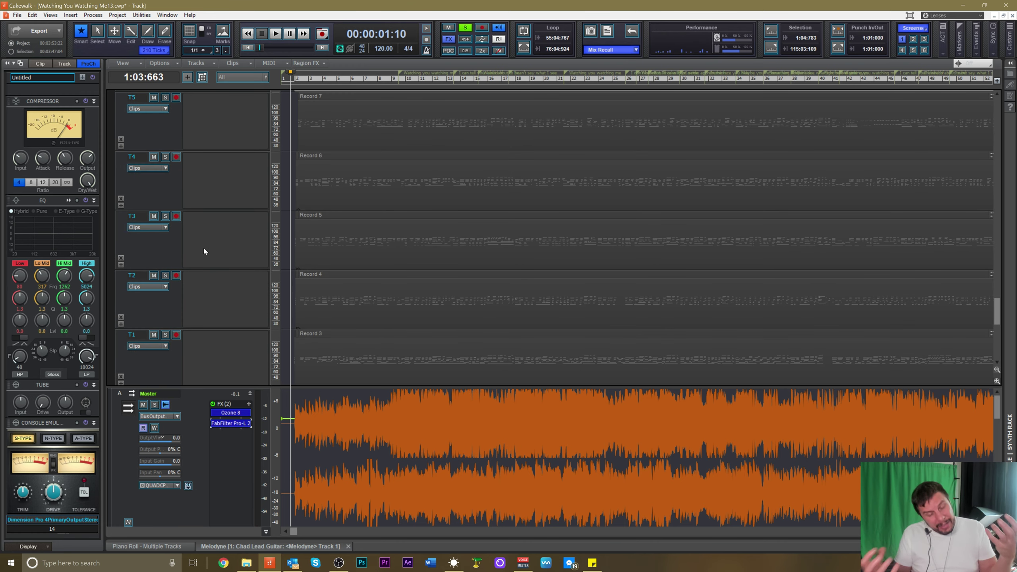
scroll(226, 249, "up", 4)
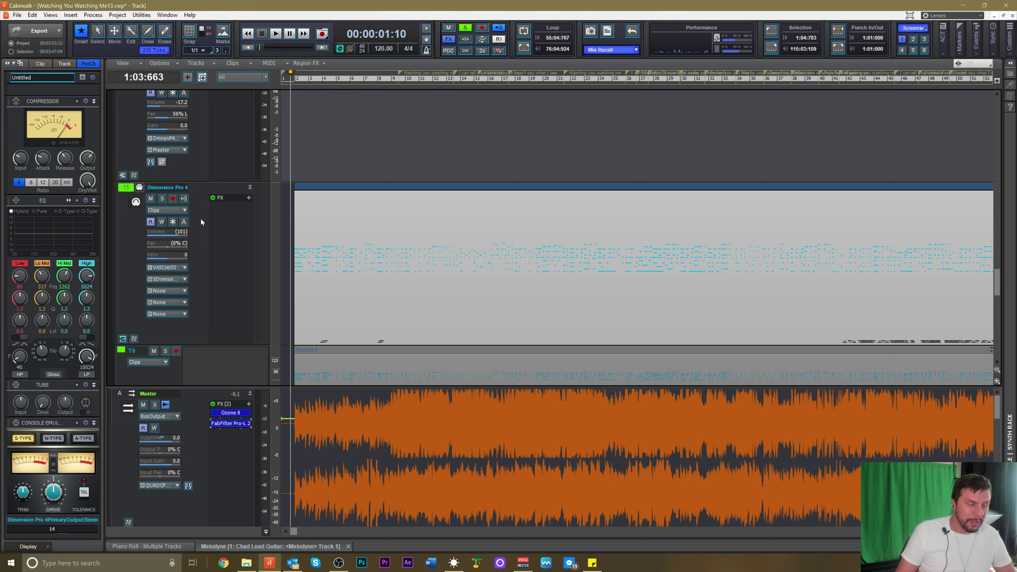
scroll(213, 224, "up", 5)
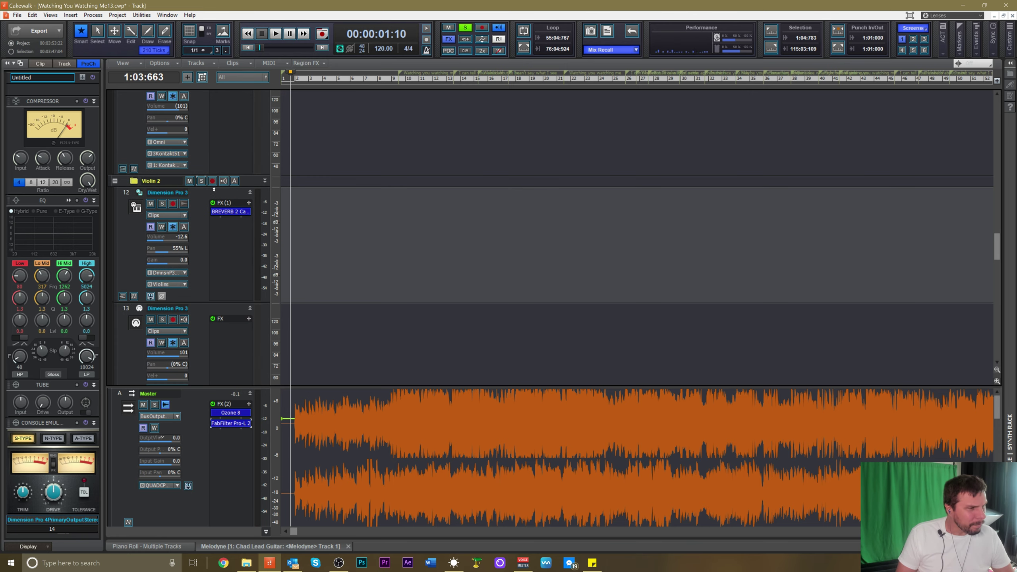